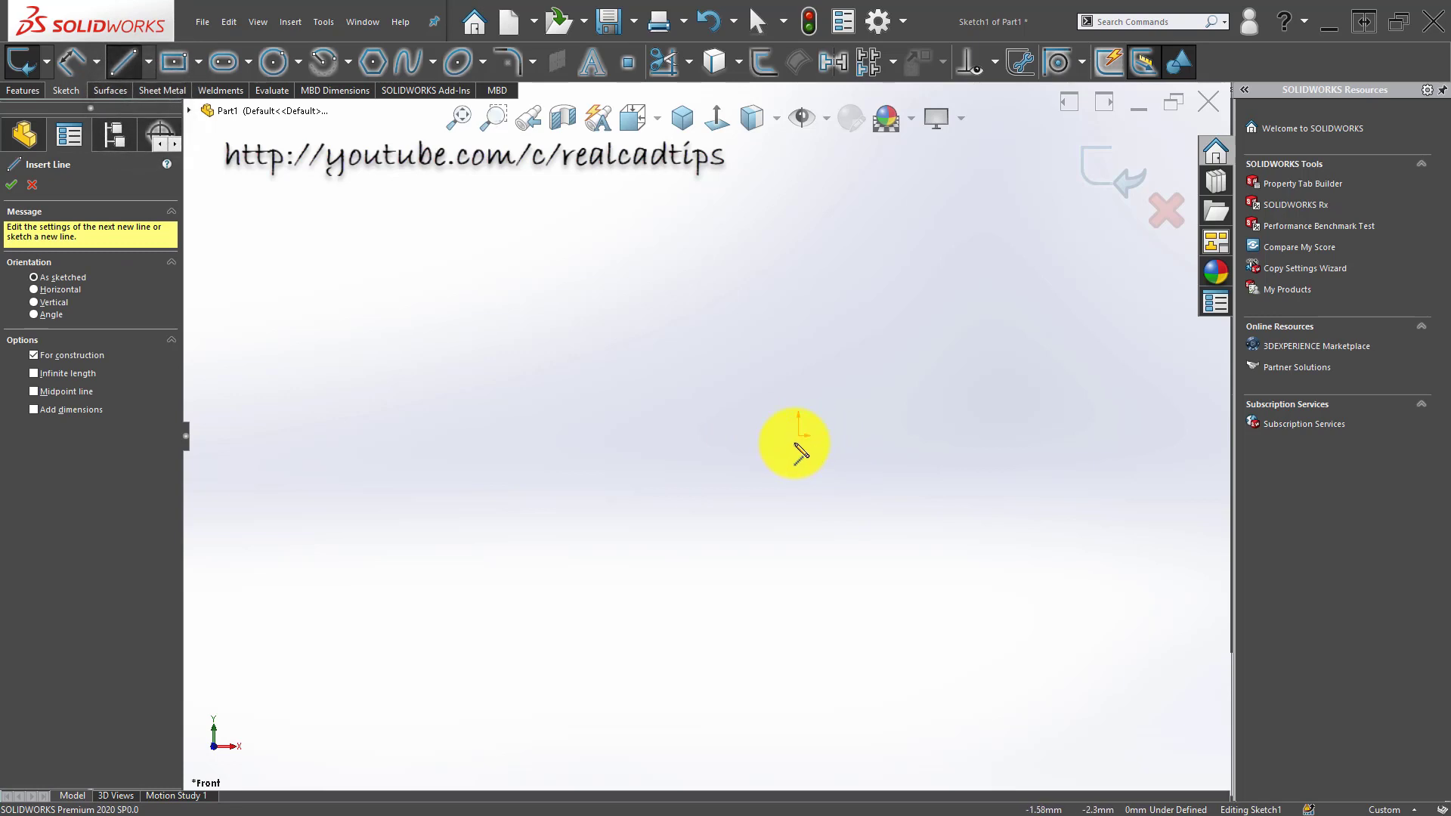
# Step: Sketch a horizontal centerline about 90 mm long, extending right from the origin
pyautogui.click(799, 437)
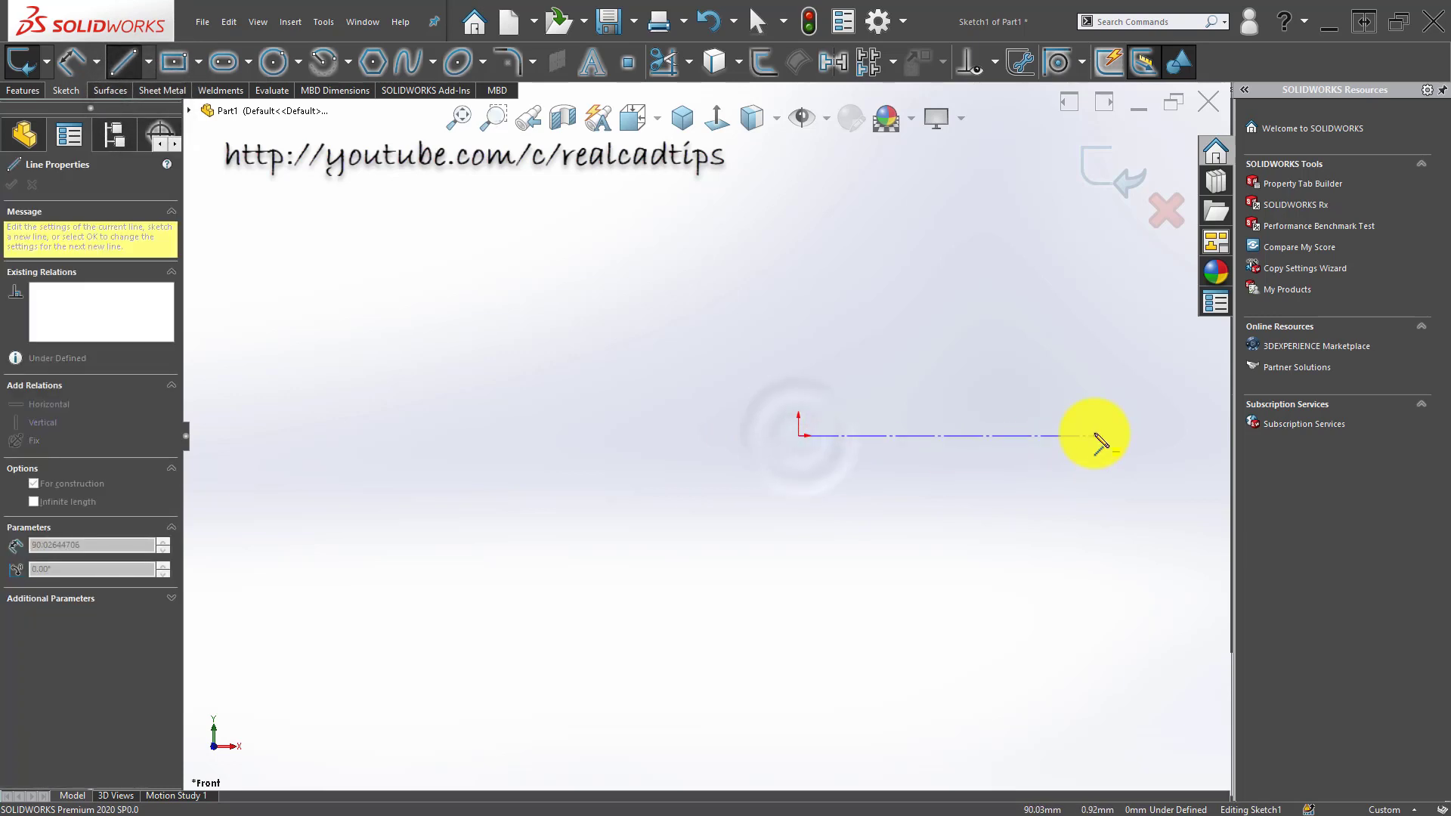
pyautogui.click(1098, 436)
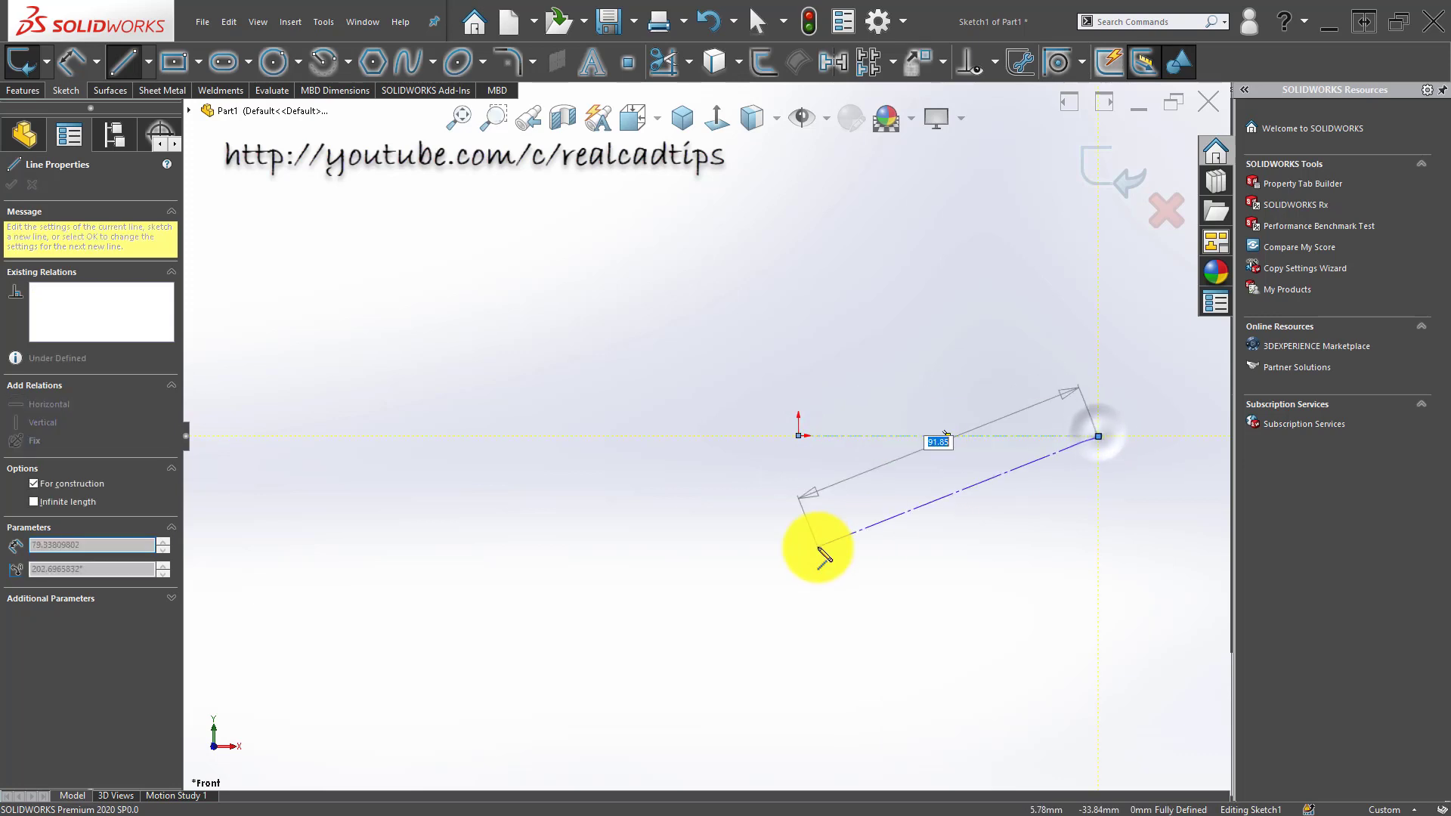
pyautogui.rightClick(822, 547)
pyautogui.scroll(-2, 1078, 424)
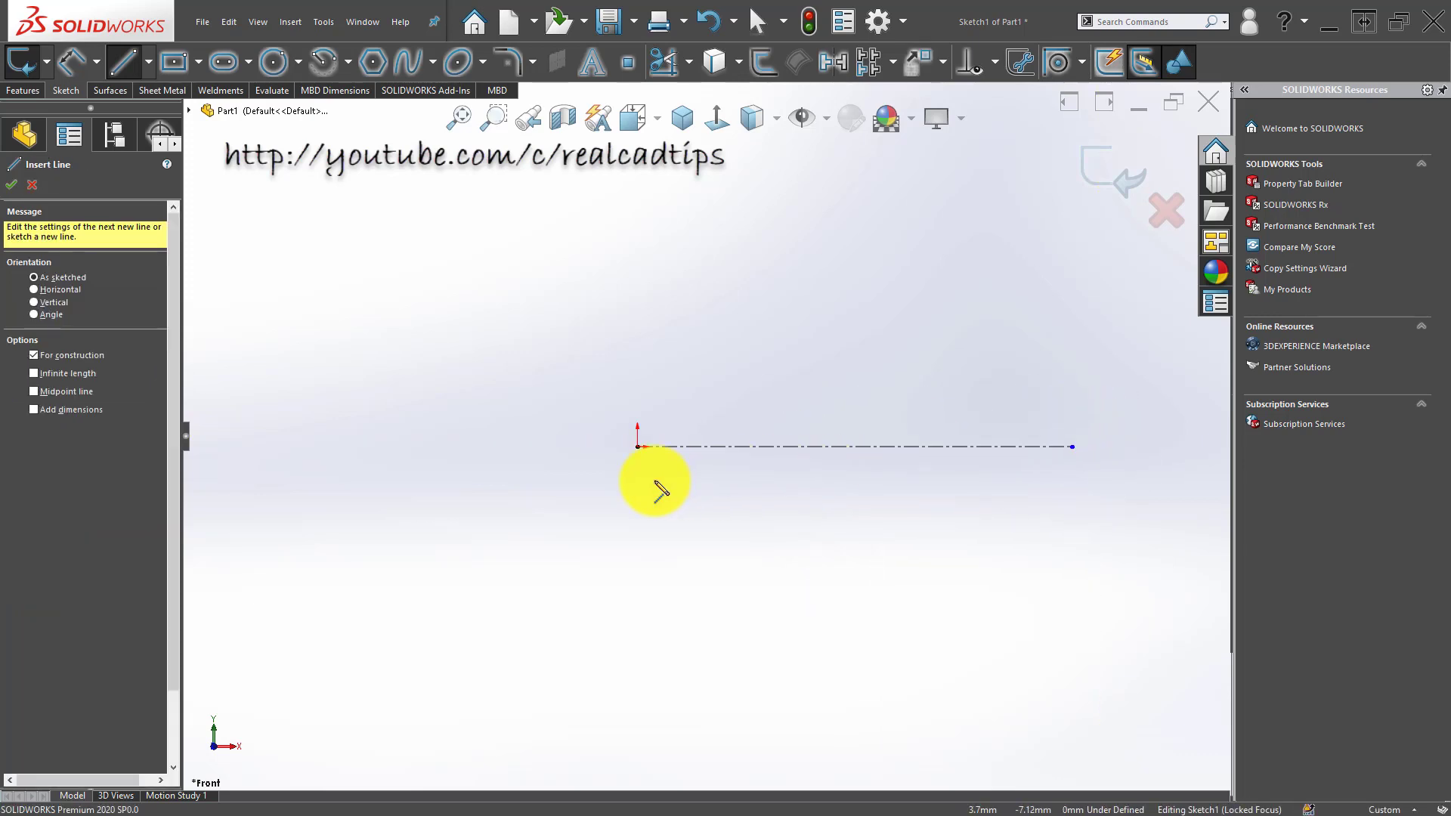
pyautogui.click(125, 60)
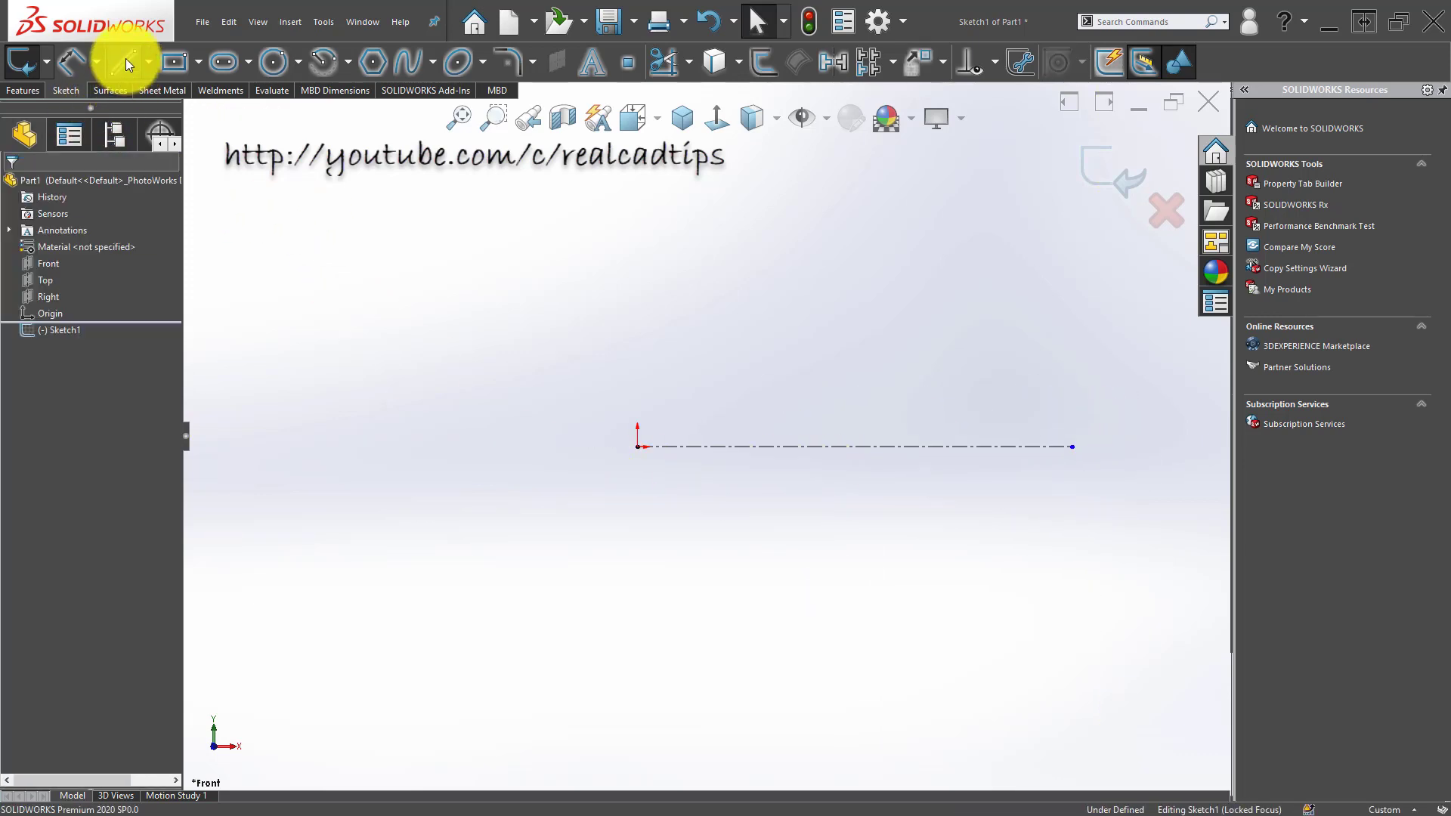
# Step: Sketch a corner rectangle from the origin down and to the right, about 87 mm wide and 26 mm high
pyautogui.click(125, 60)
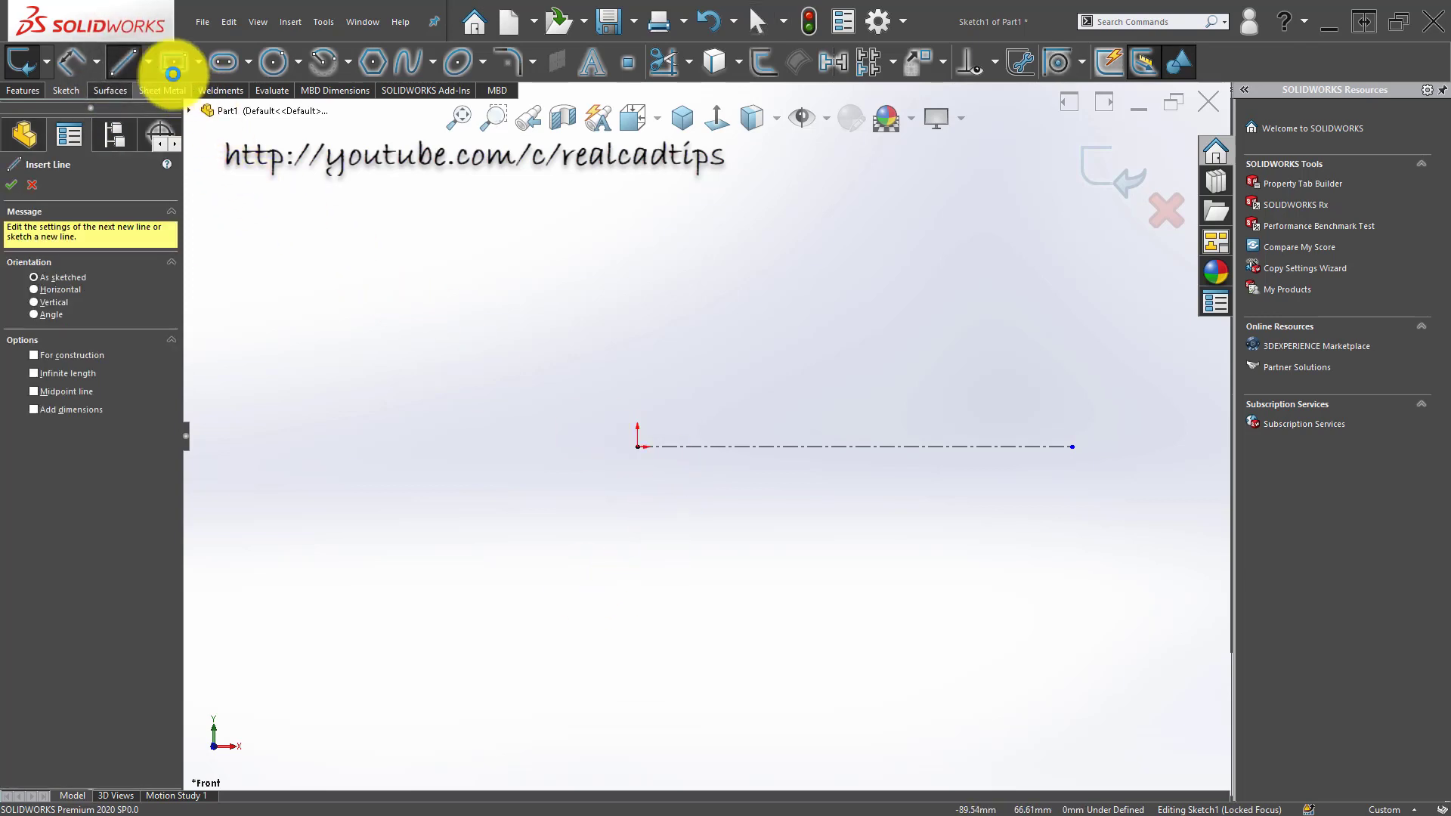
pyautogui.press('Escape')
pyautogui.click(173, 64)
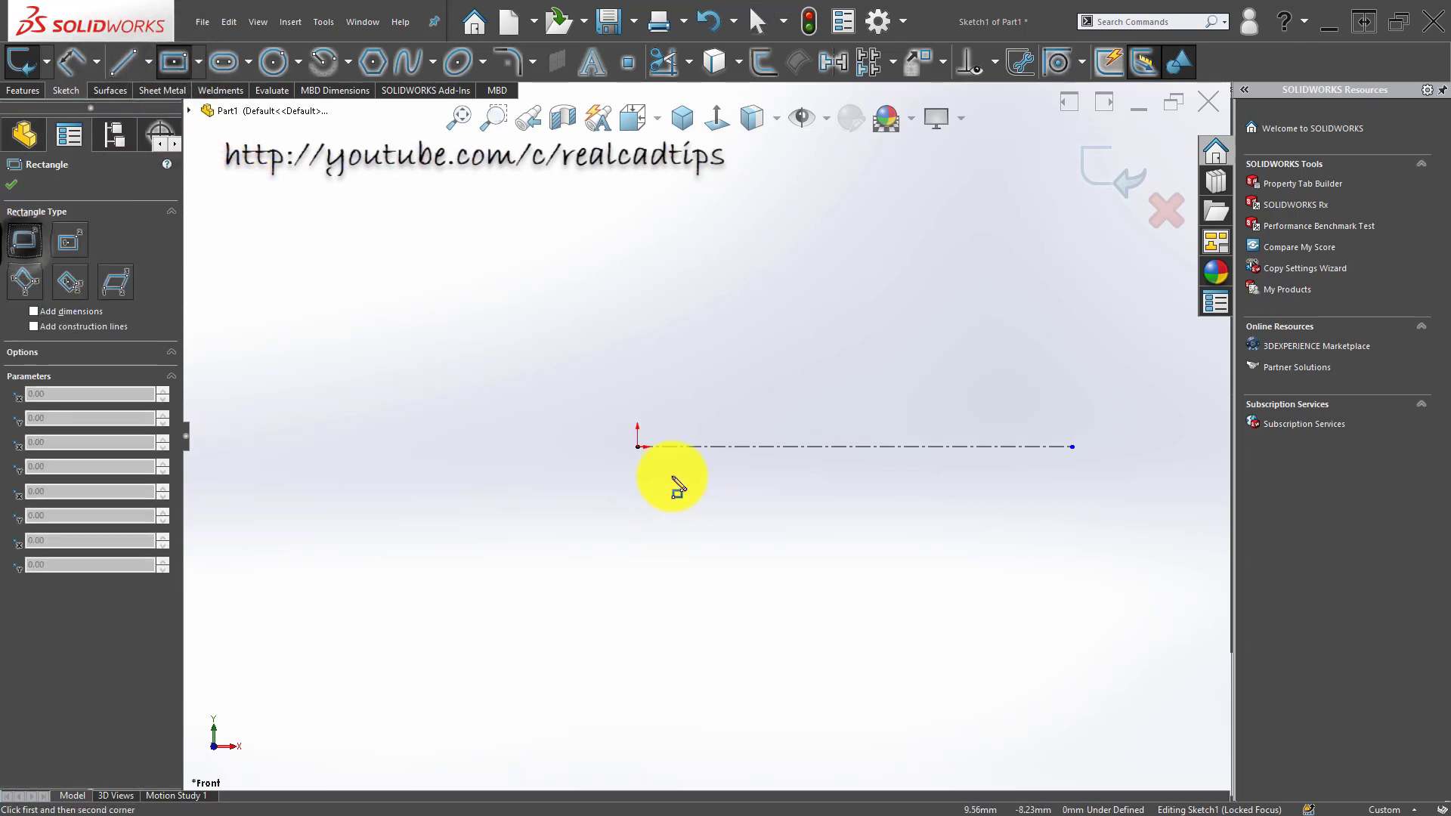
pyautogui.click(637, 447)
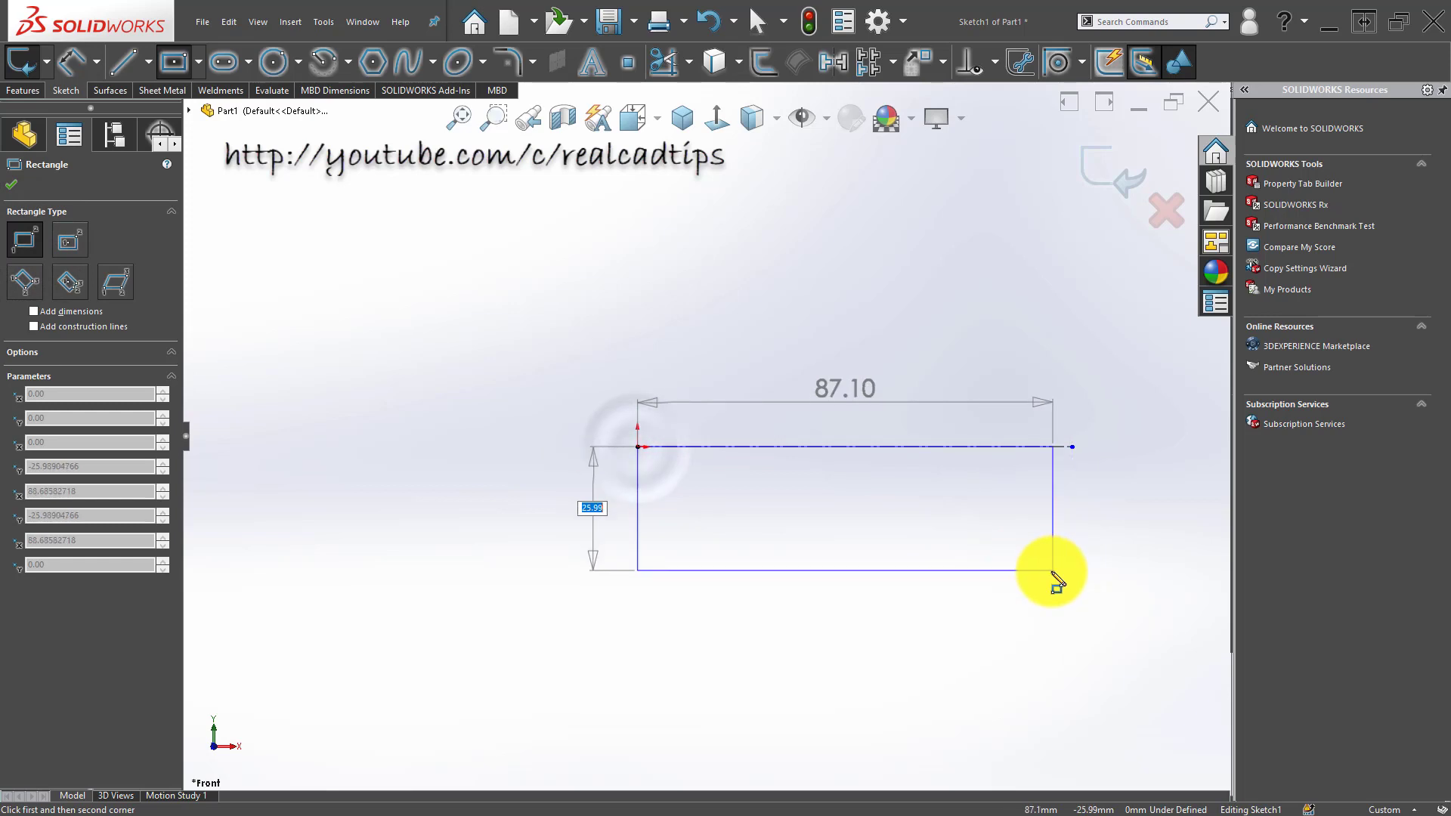
pyautogui.click(1047, 572)
pyautogui.press('Escape')
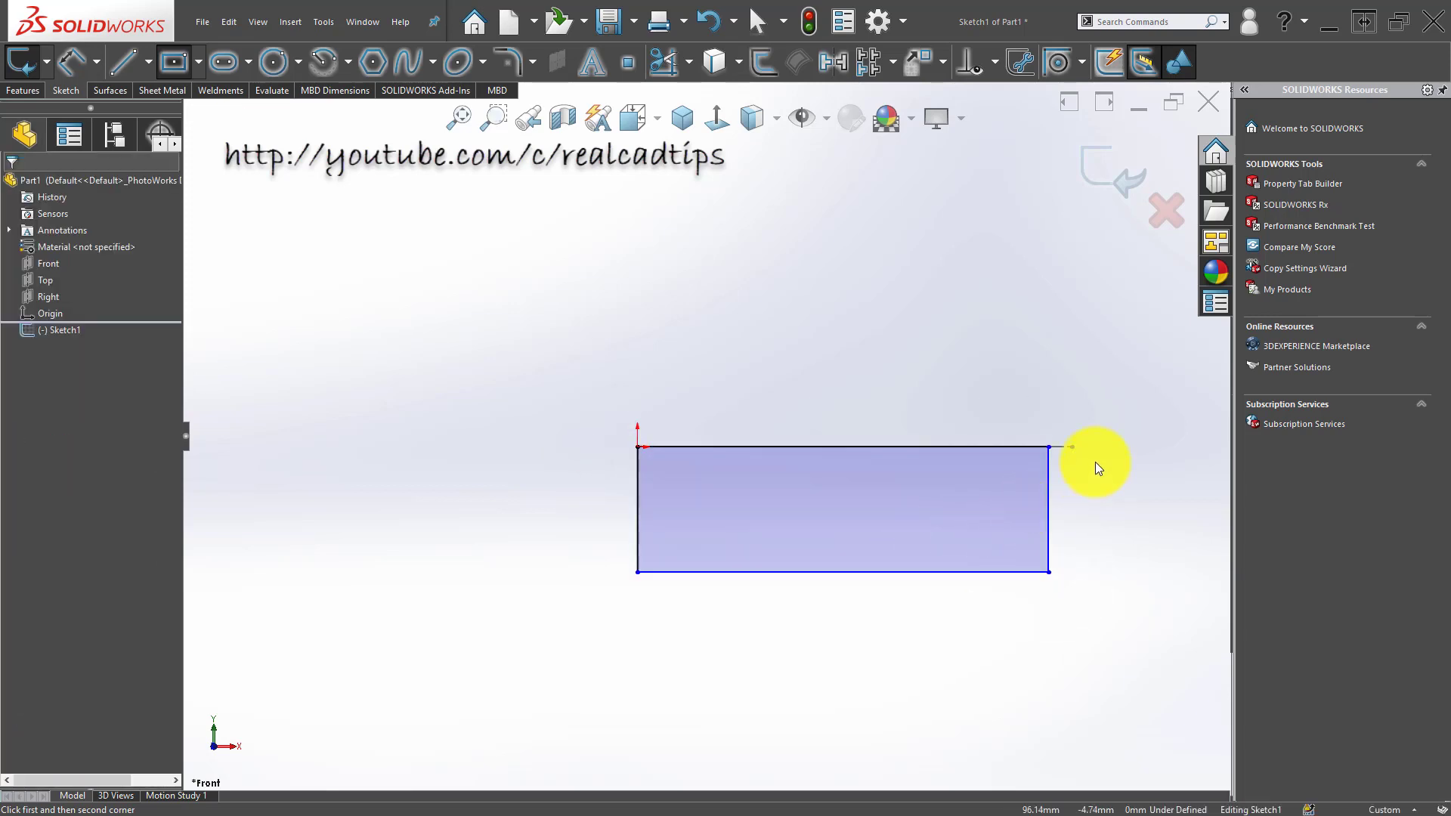
# Step: Move the horizontal centerline's free end across to the left of the origin, outside the rectangle
pyautogui.click(1073, 447)
pyautogui.click(369, 447)
pyautogui.press('Escape')
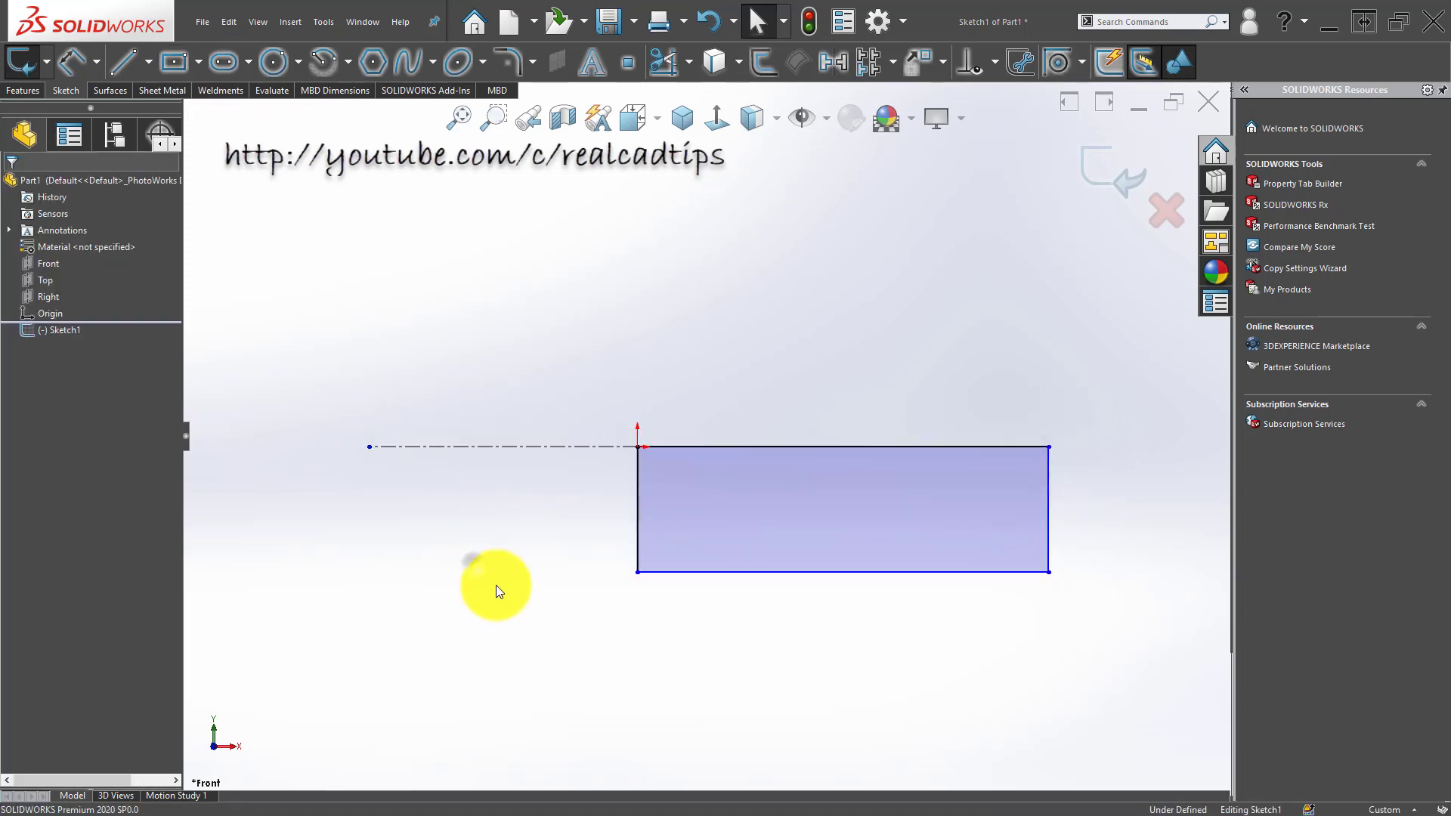
# Step: Dimension the rectangle's lower edge from the centerline as a doubled distance of 200 mm
pyautogui.press('d')
pyautogui.click(721, 573)
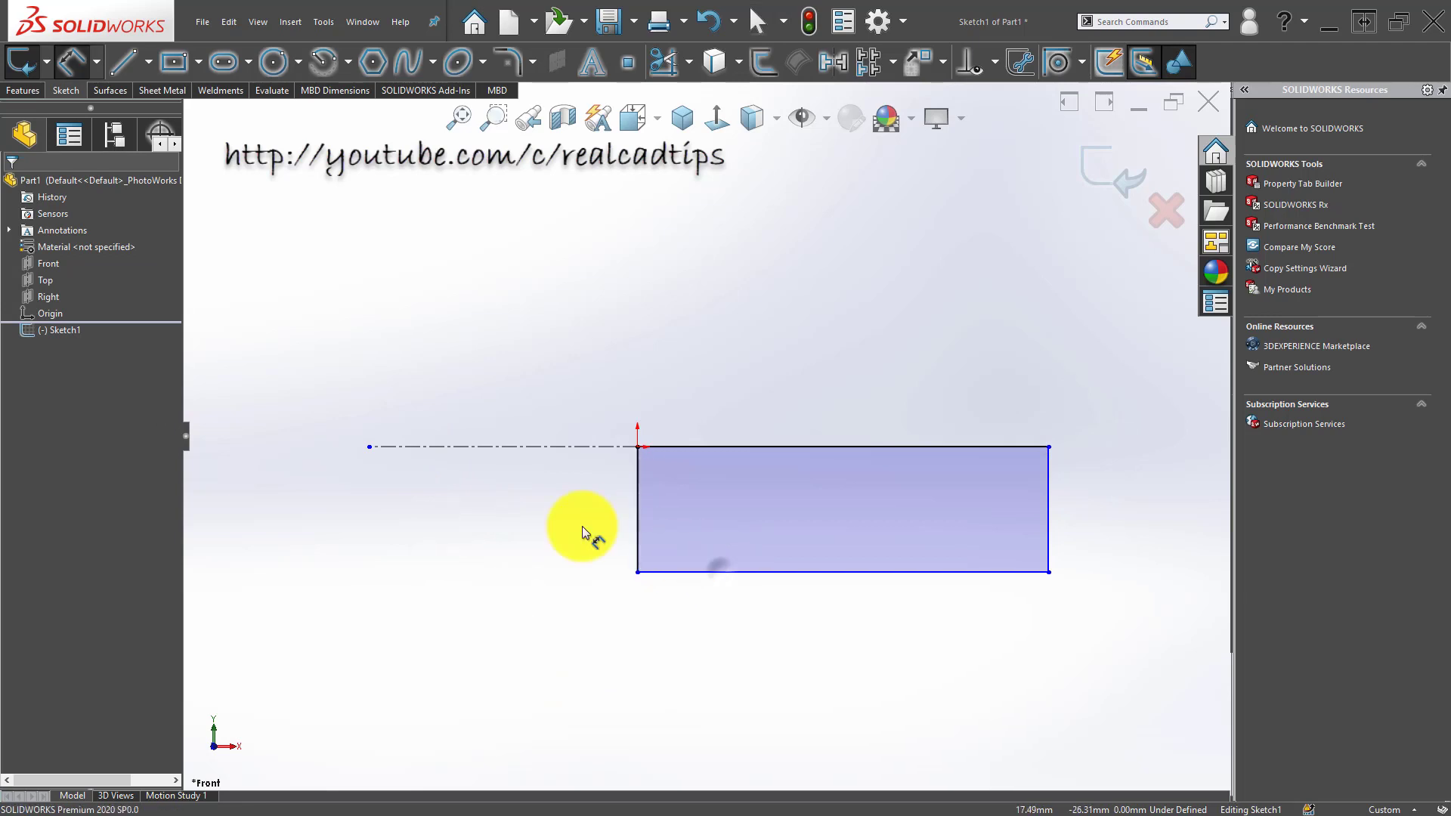
pyautogui.click(577, 446)
pyautogui.click(572, 421)
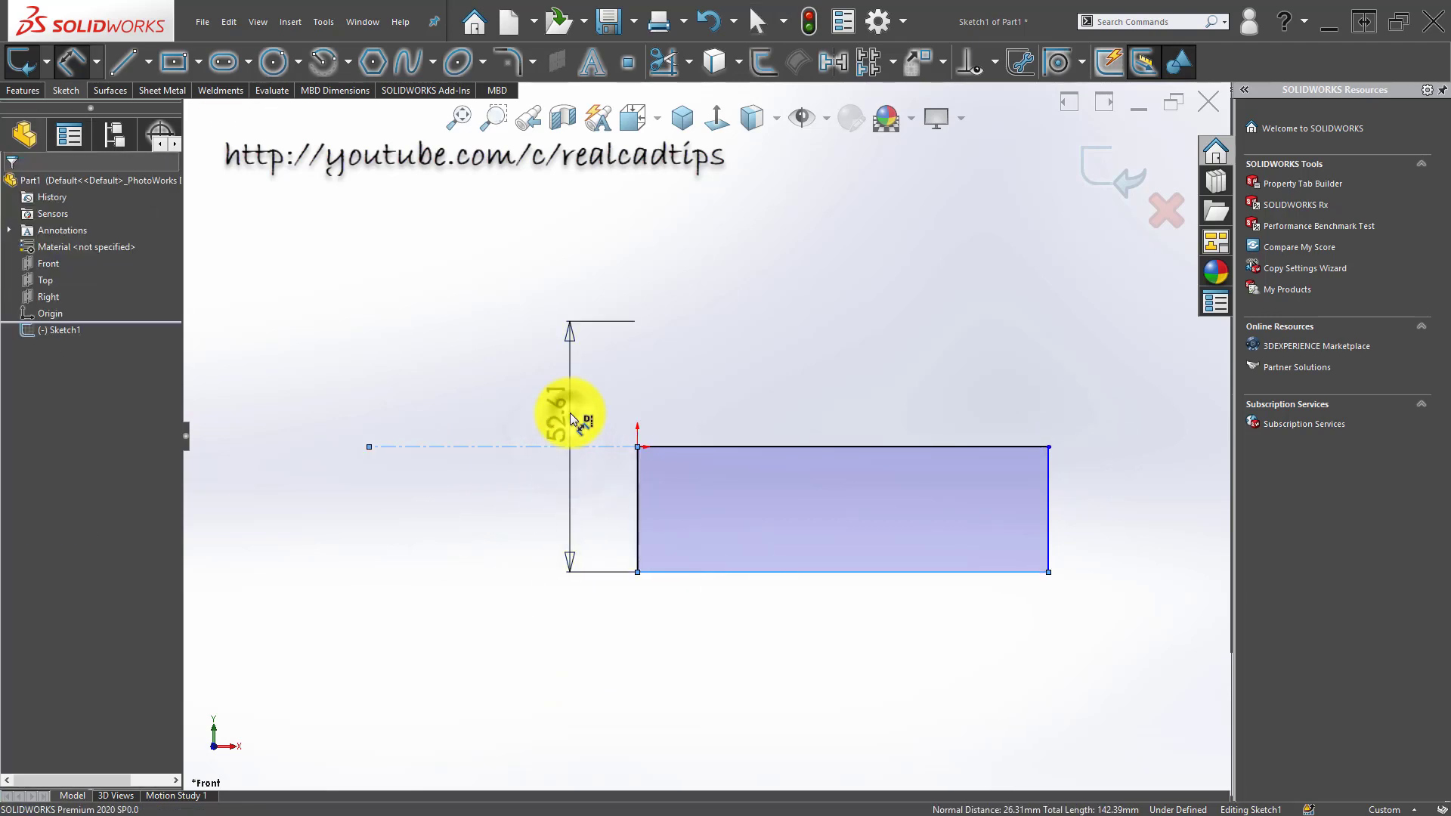
pyautogui.write('200')
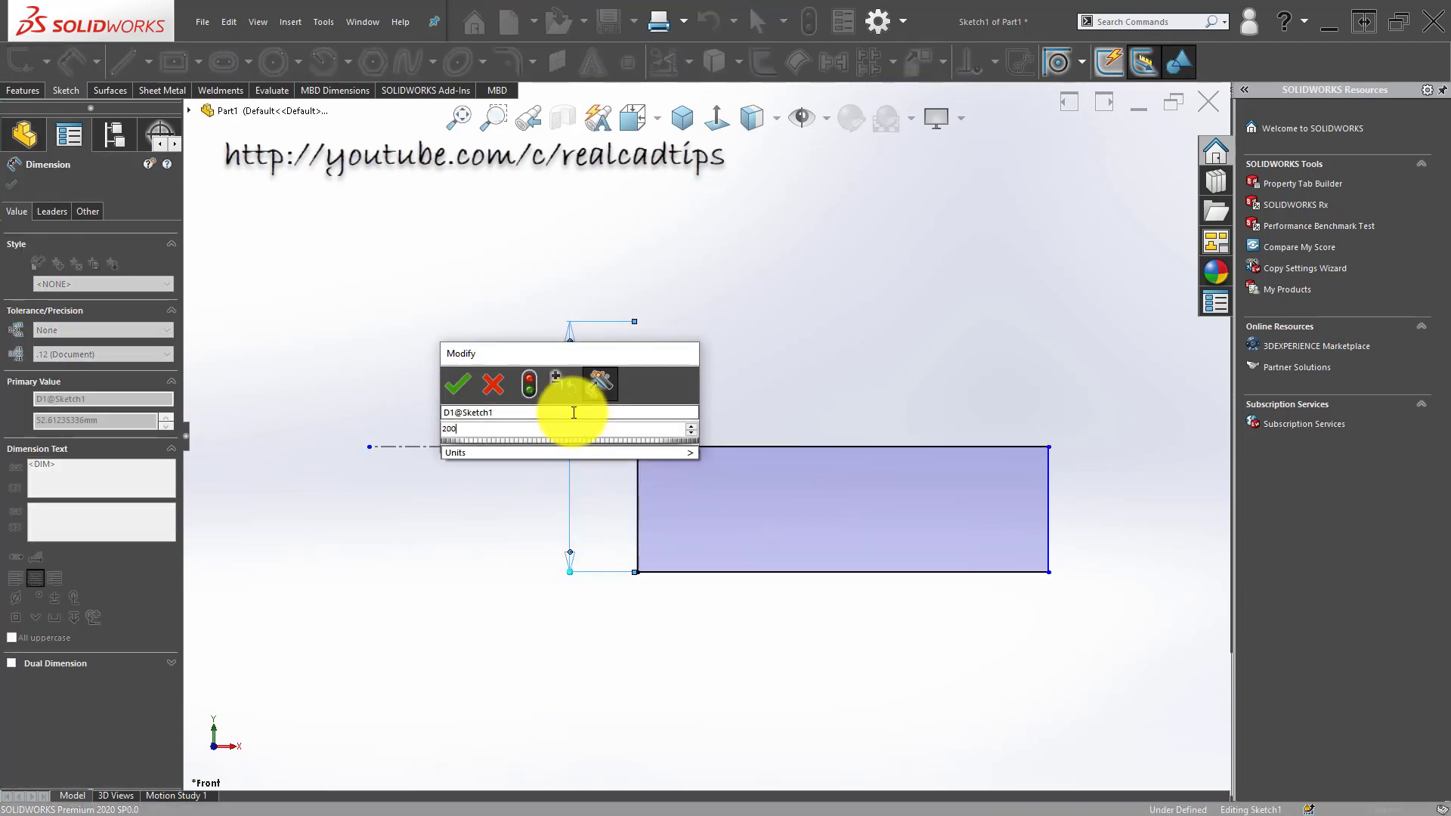
pyautogui.press('Return')
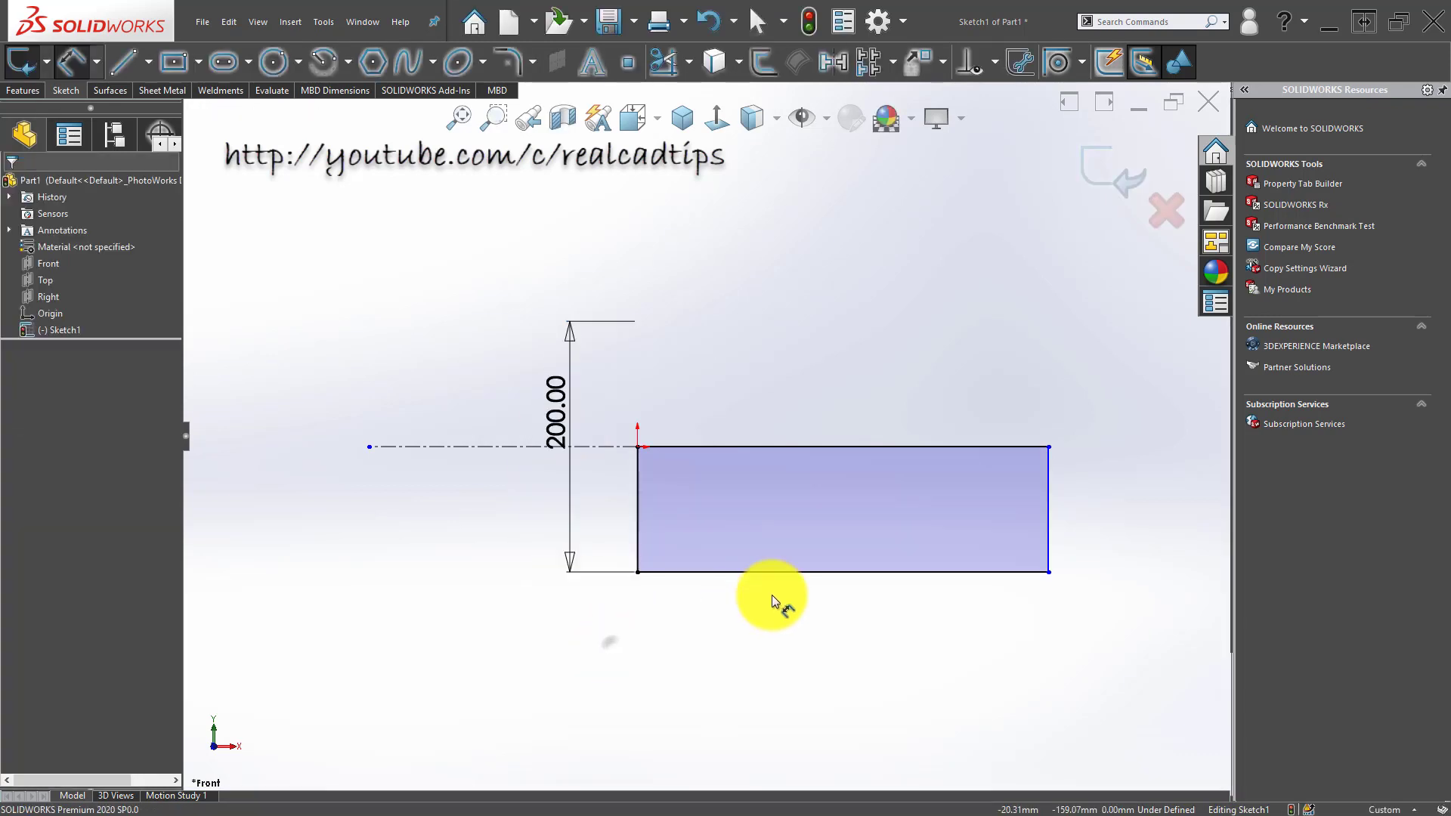
# Step: Dimension the rectangle's lower edge to a length of 600 mm
pyautogui.click(812, 575)
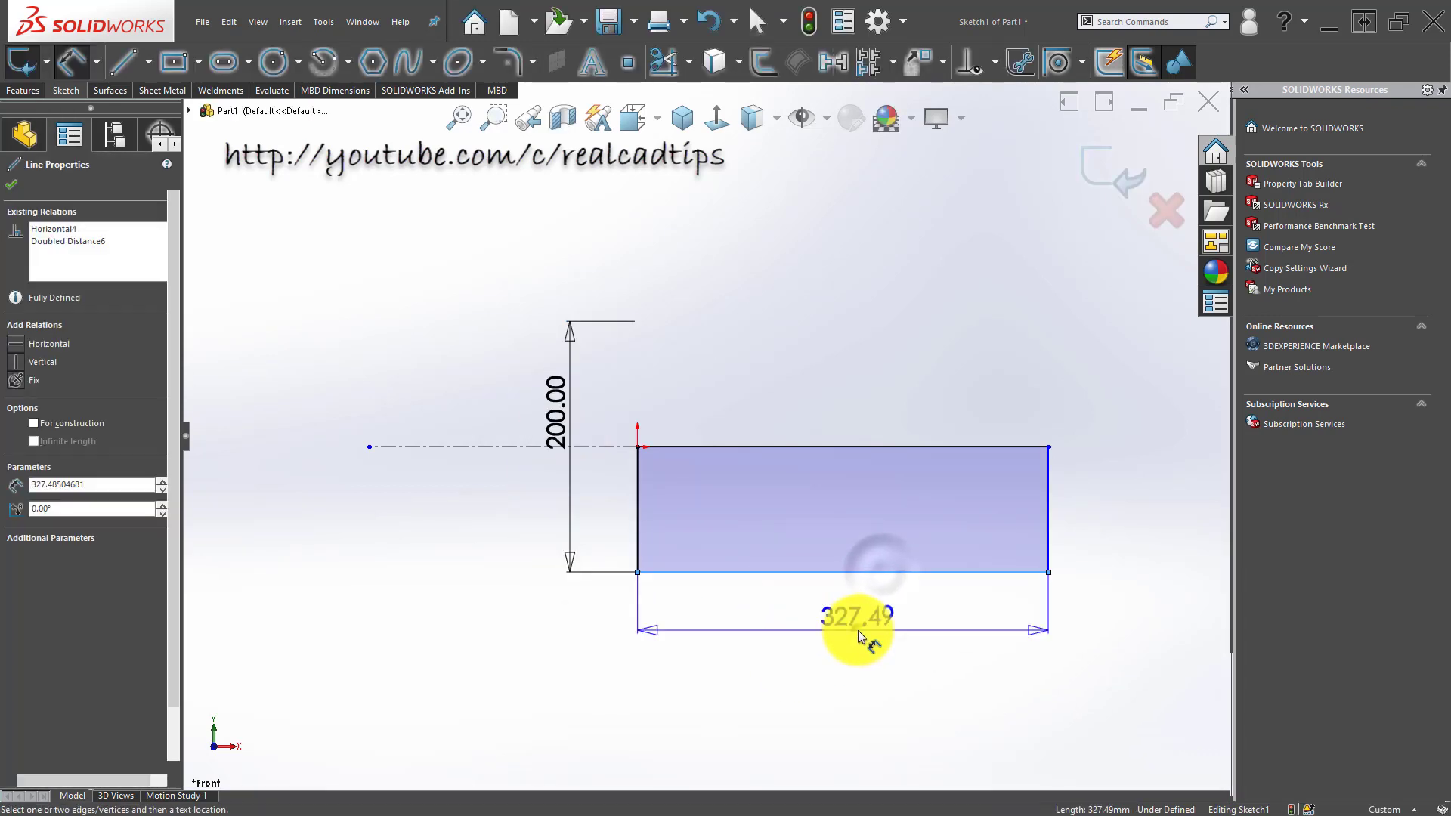
pyautogui.click(858, 630)
pyautogui.write('600')
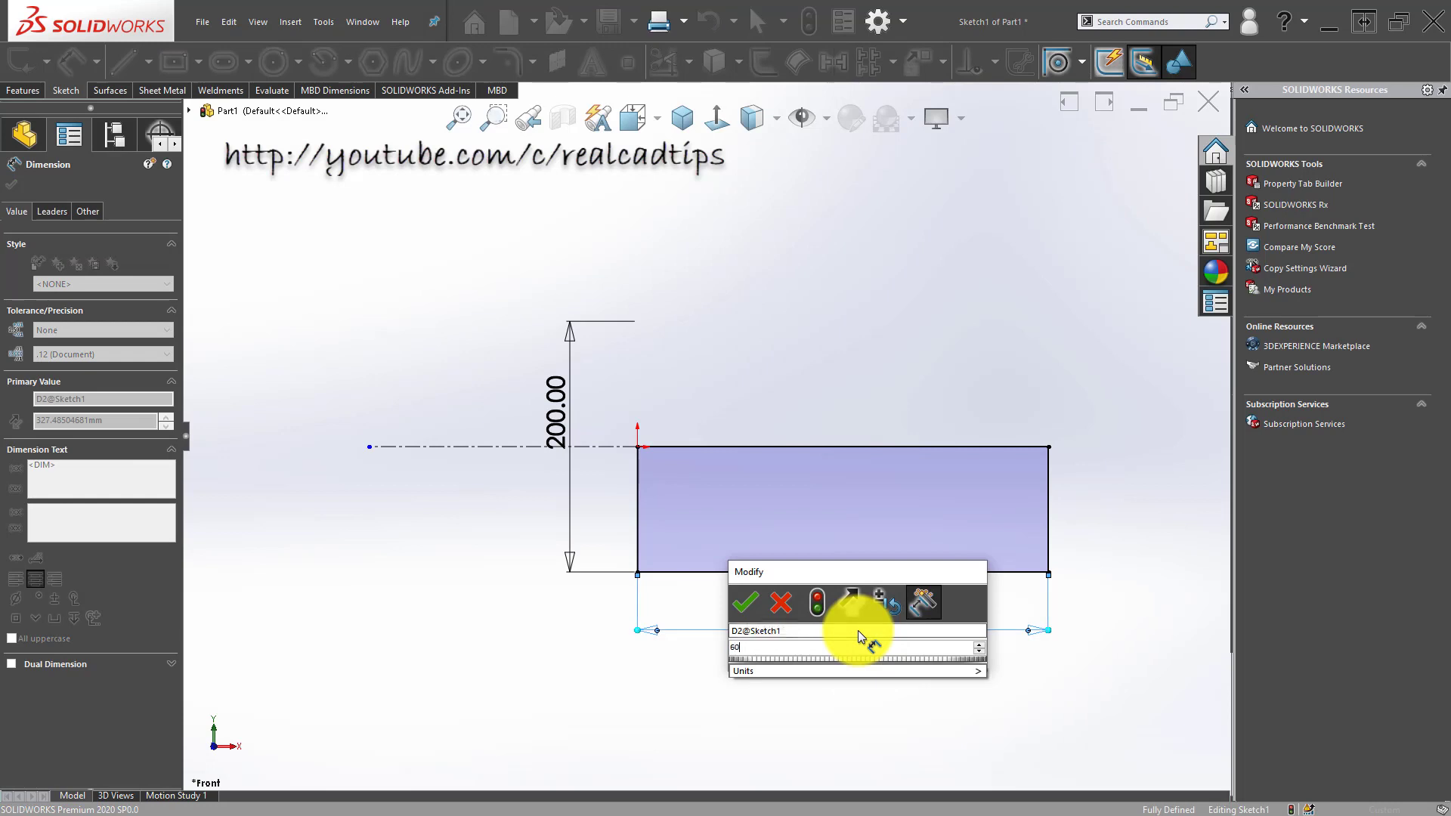
pyautogui.press('Return')
pyautogui.click(937, 327)
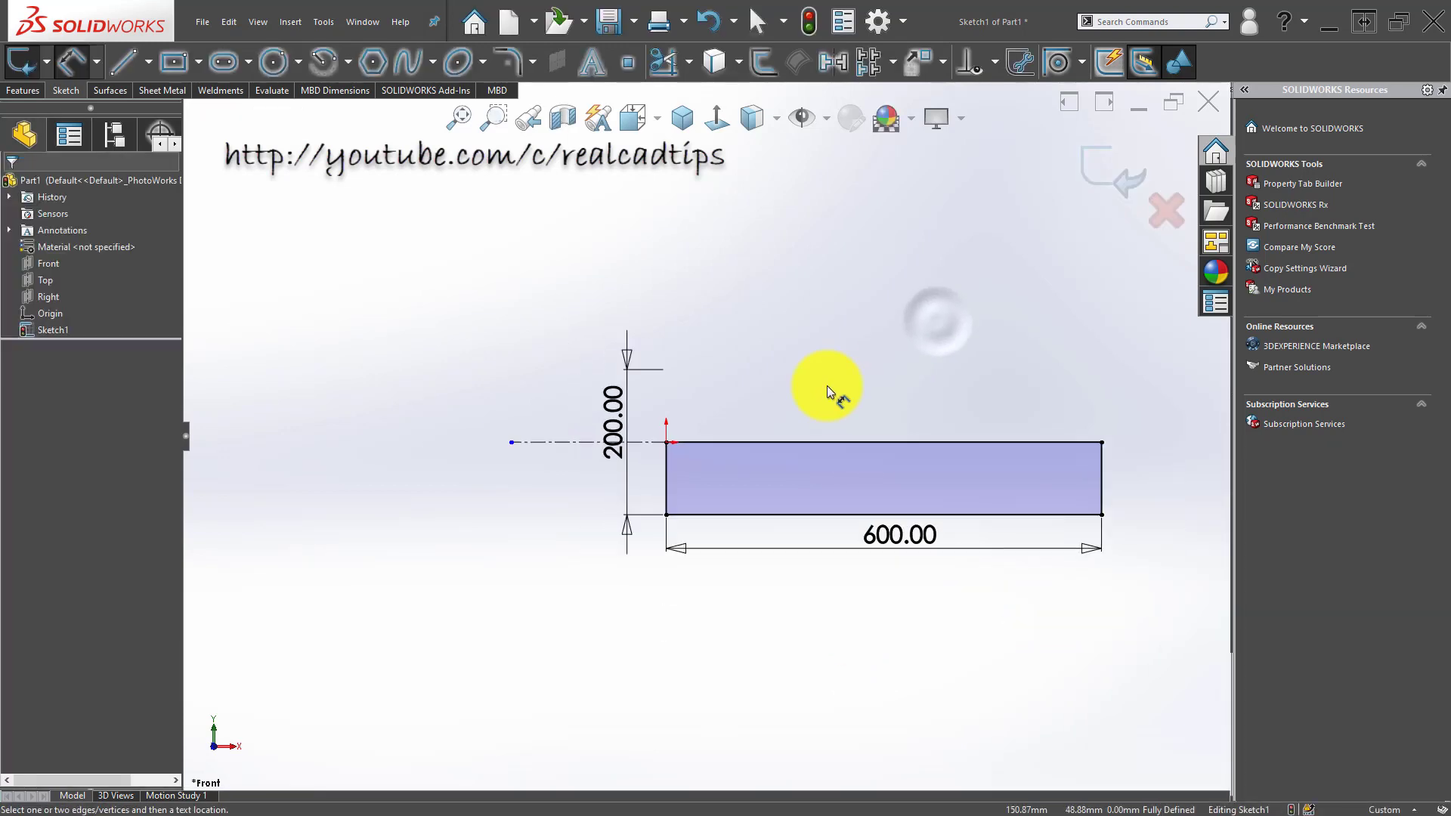
pyautogui.press('Escape')
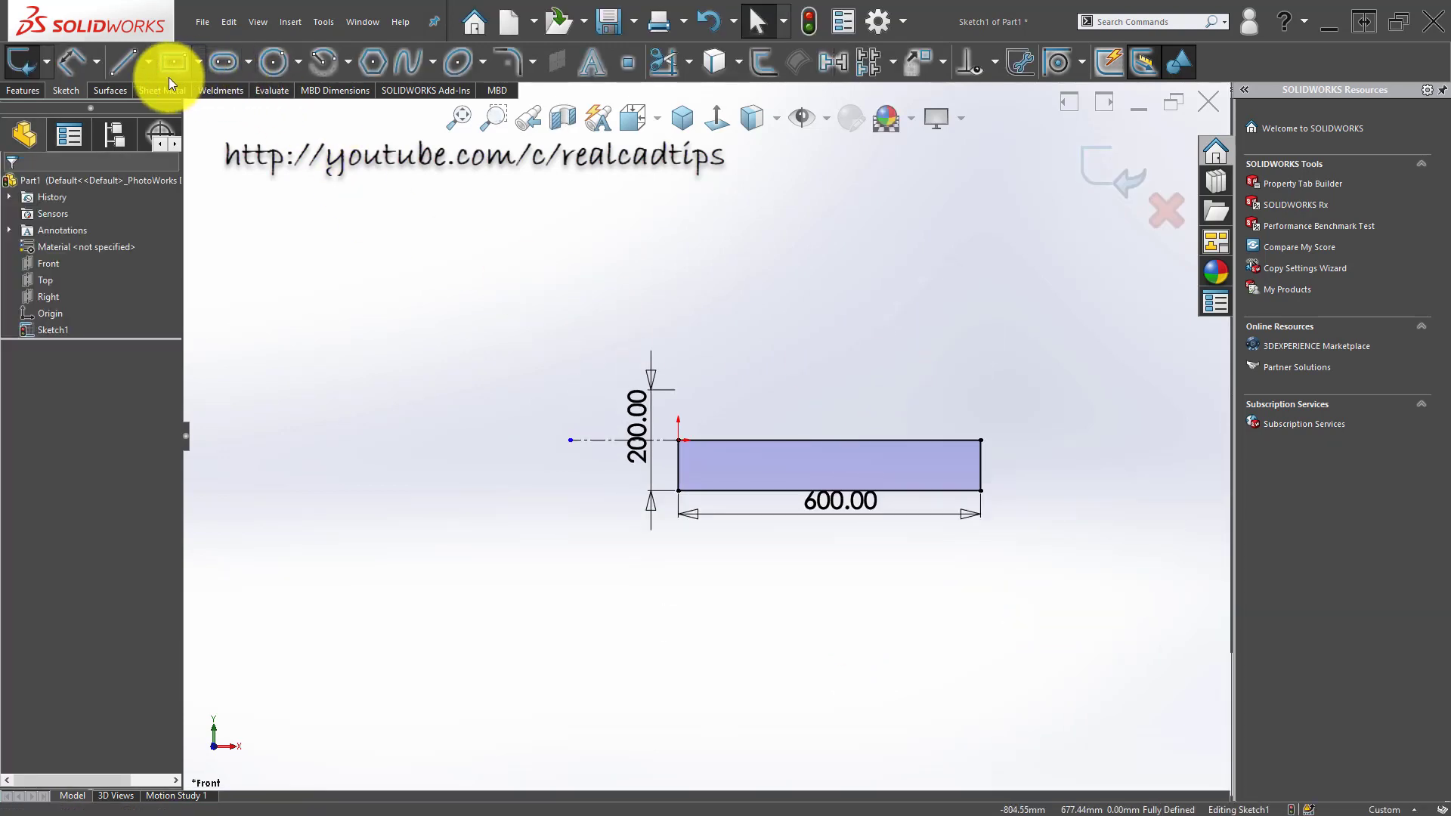
# Step: Sketch a centerline from the rectangle's upper edge, right of its middle, slanting up to the left at about 64° to the edge
pyautogui.click(148, 61)
pyautogui.click(149, 111)
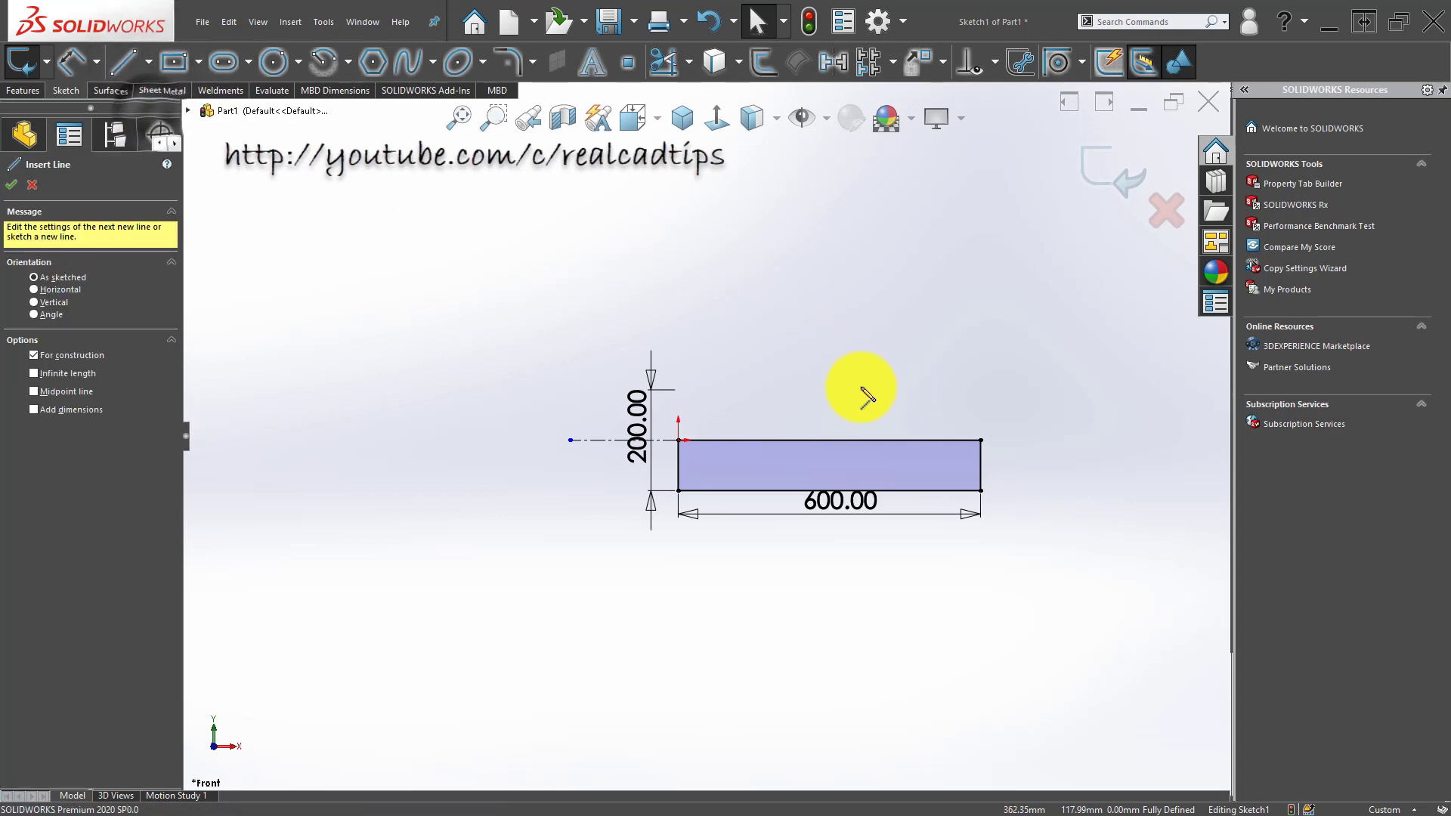
pyautogui.click(881, 441)
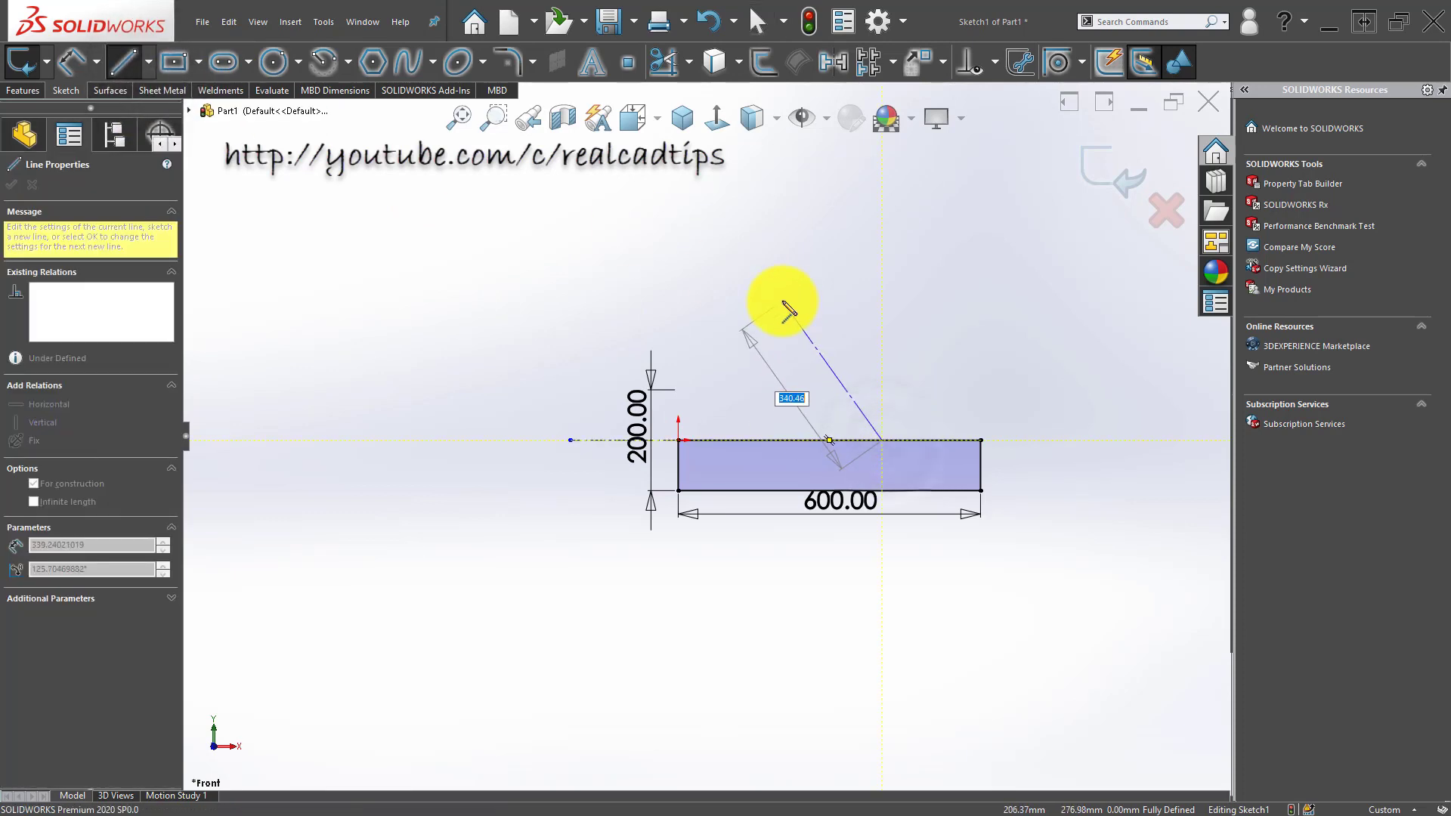
pyautogui.doubleClick(796, 266)
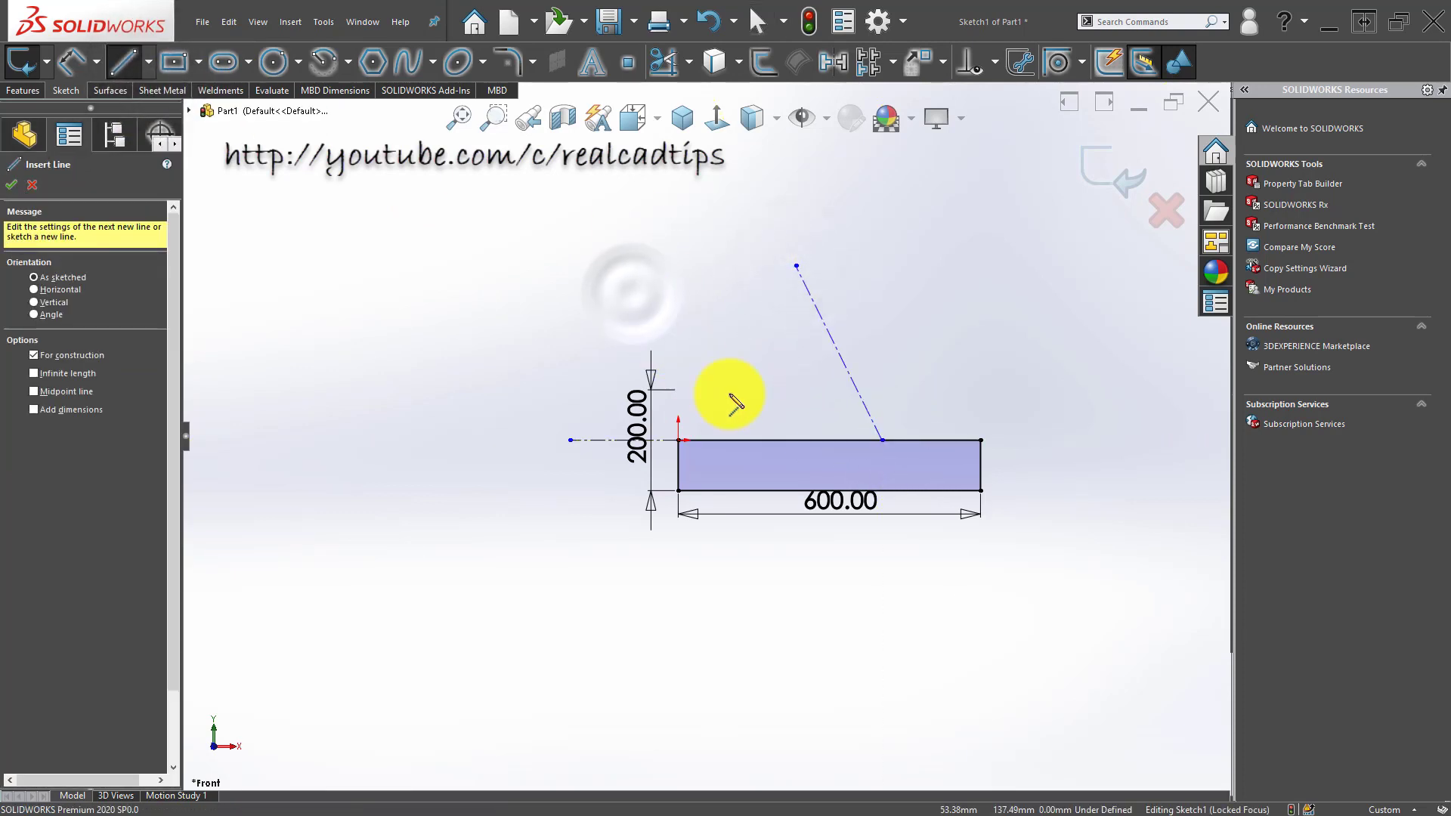
pyautogui.press('Escape')
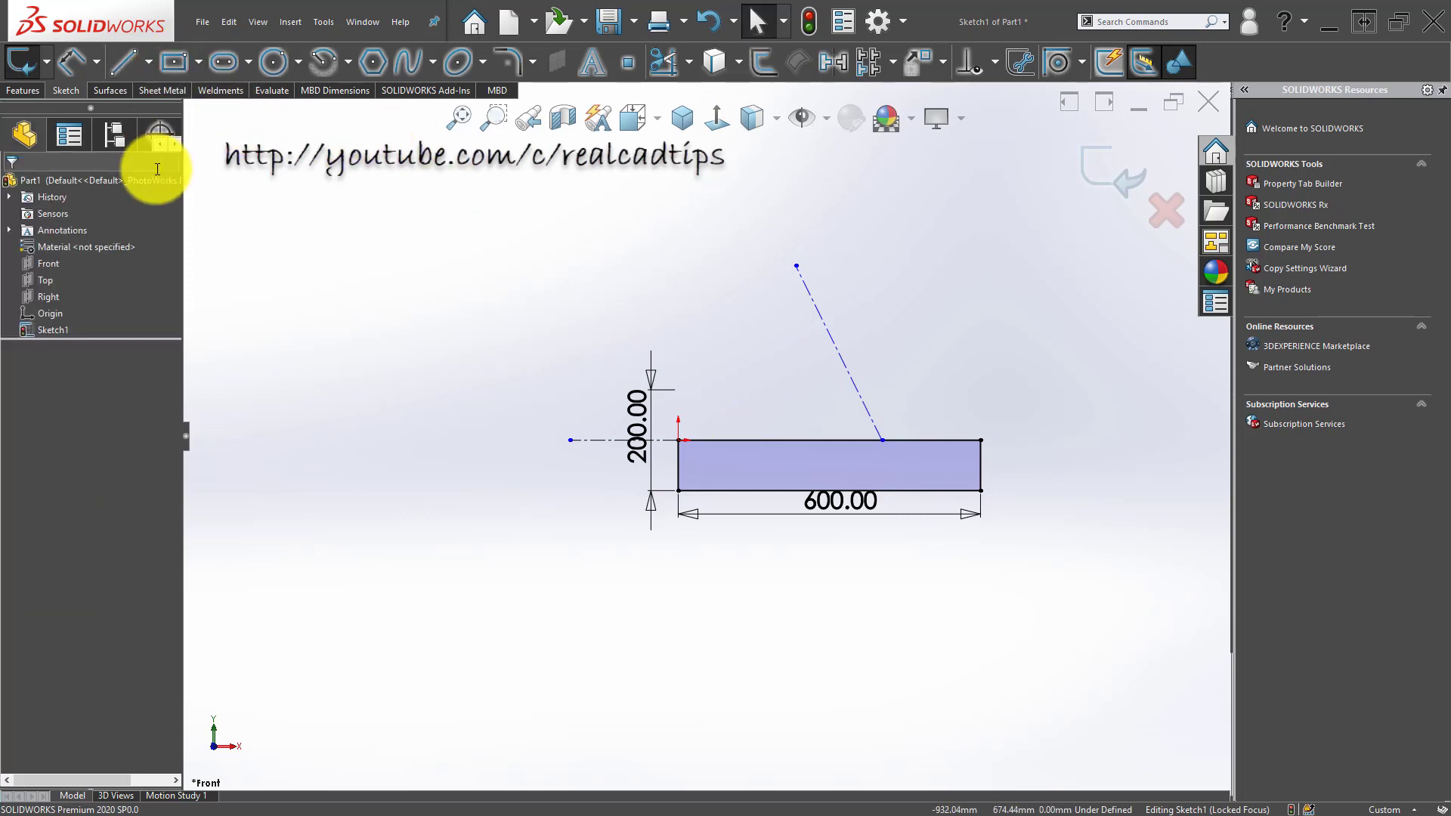
pyautogui.click(198, 68)
pyautogui.click(208, 91)
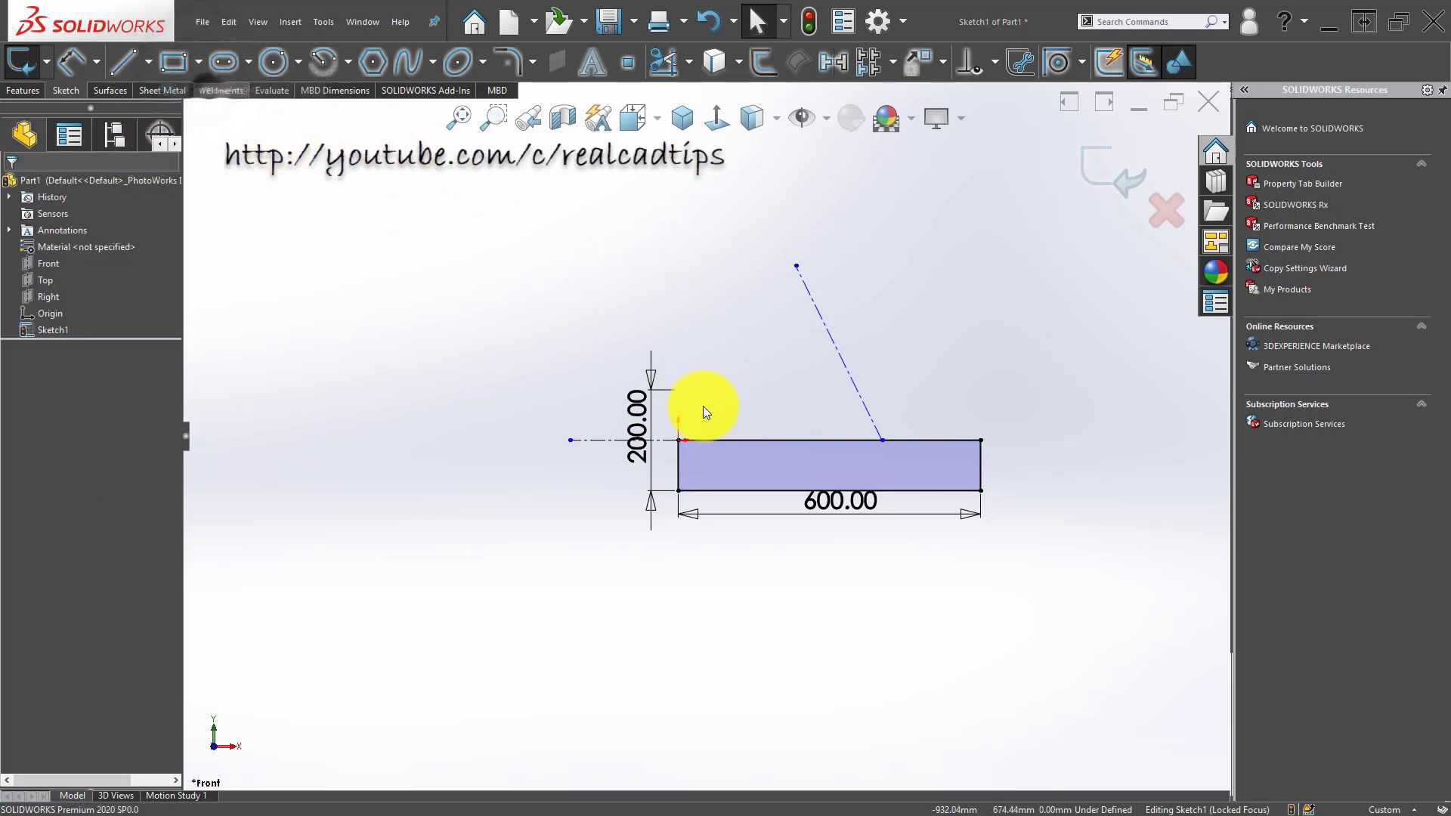
pyautogui.press('Escape')
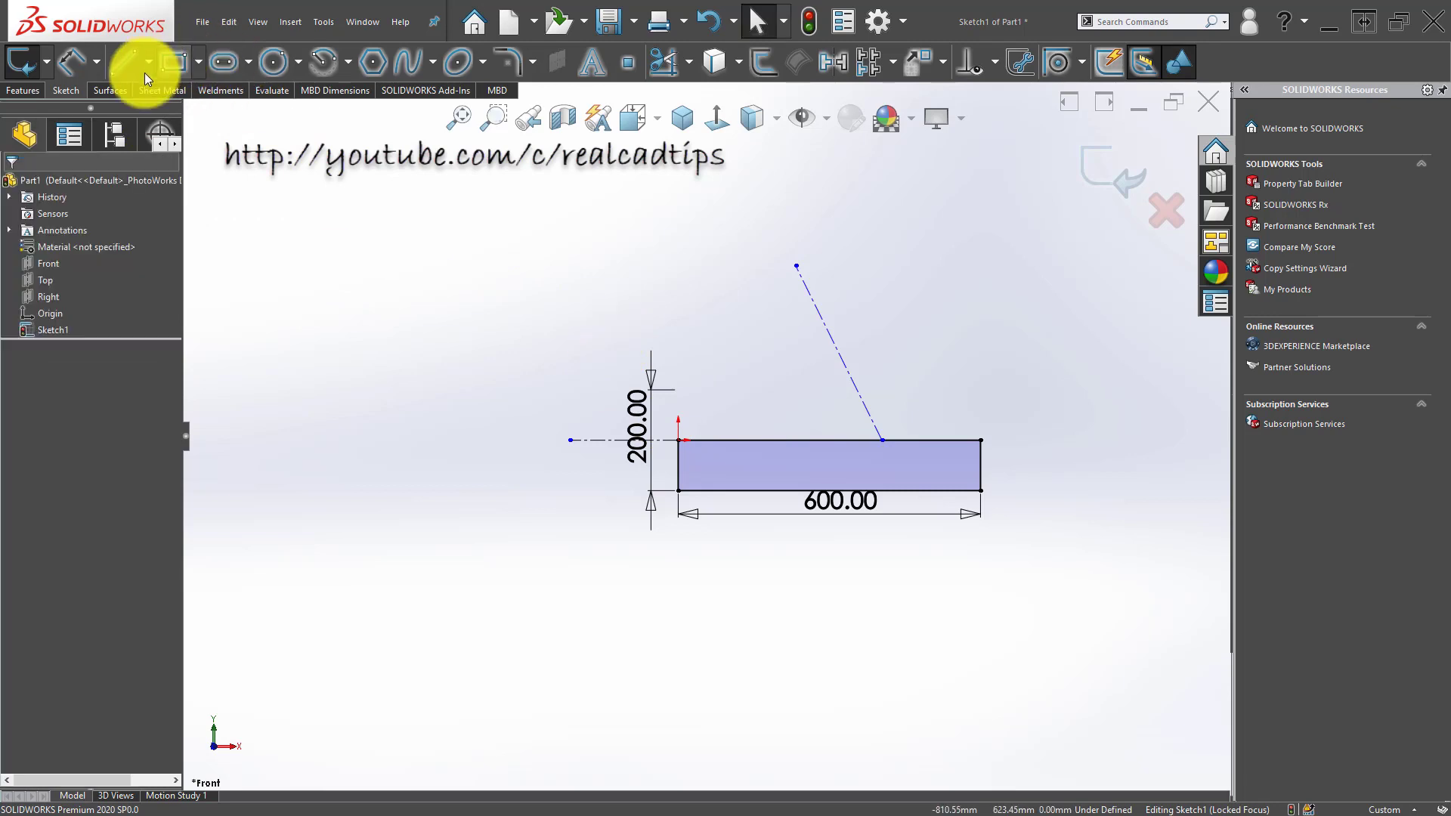
# Step: Sketch a three-sided centerline outline about 104 mm high above the rectangle, joining its two upper corners
pyautogui.click(149, 94)
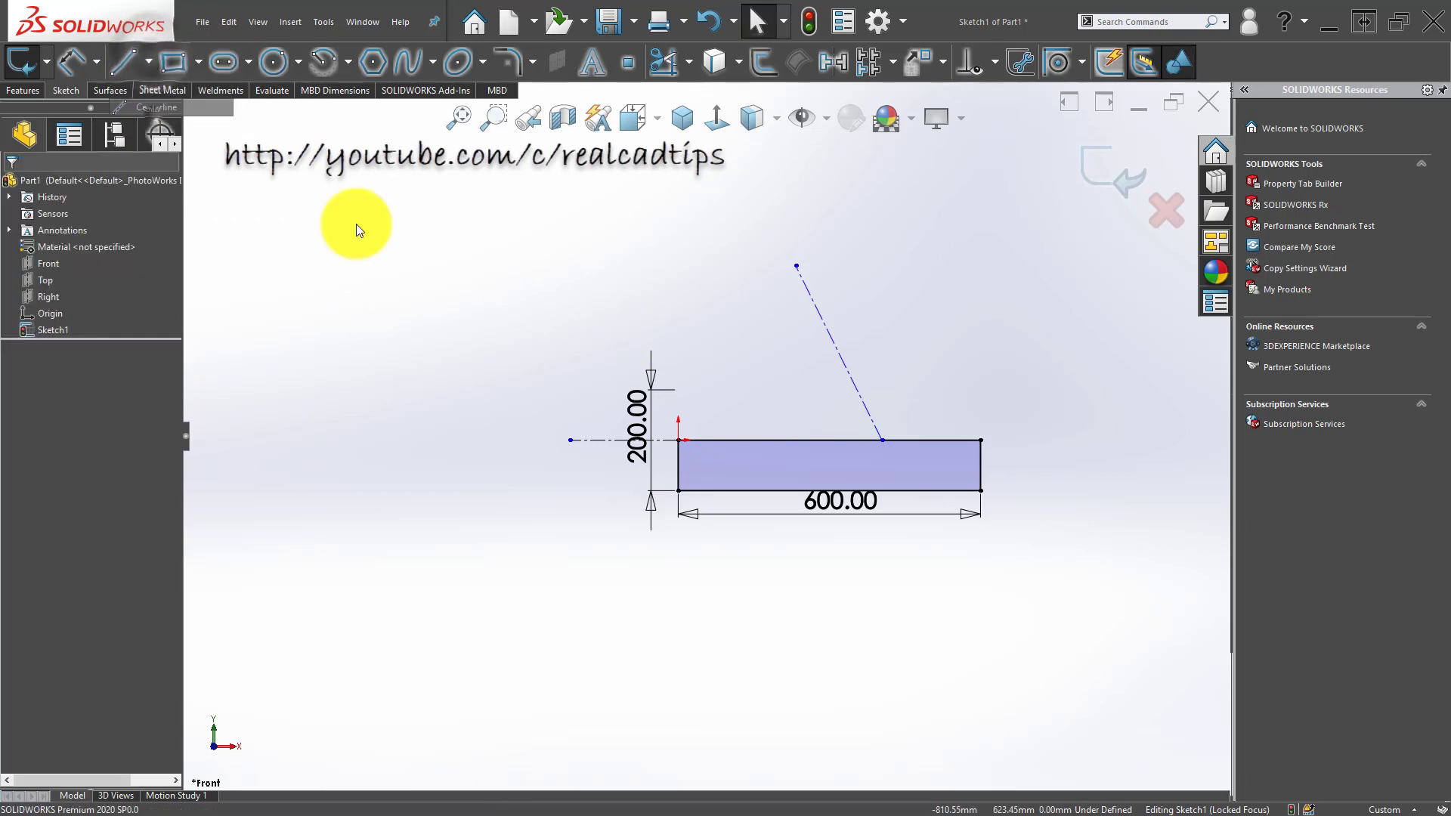
pyautogui.click(678, 440)
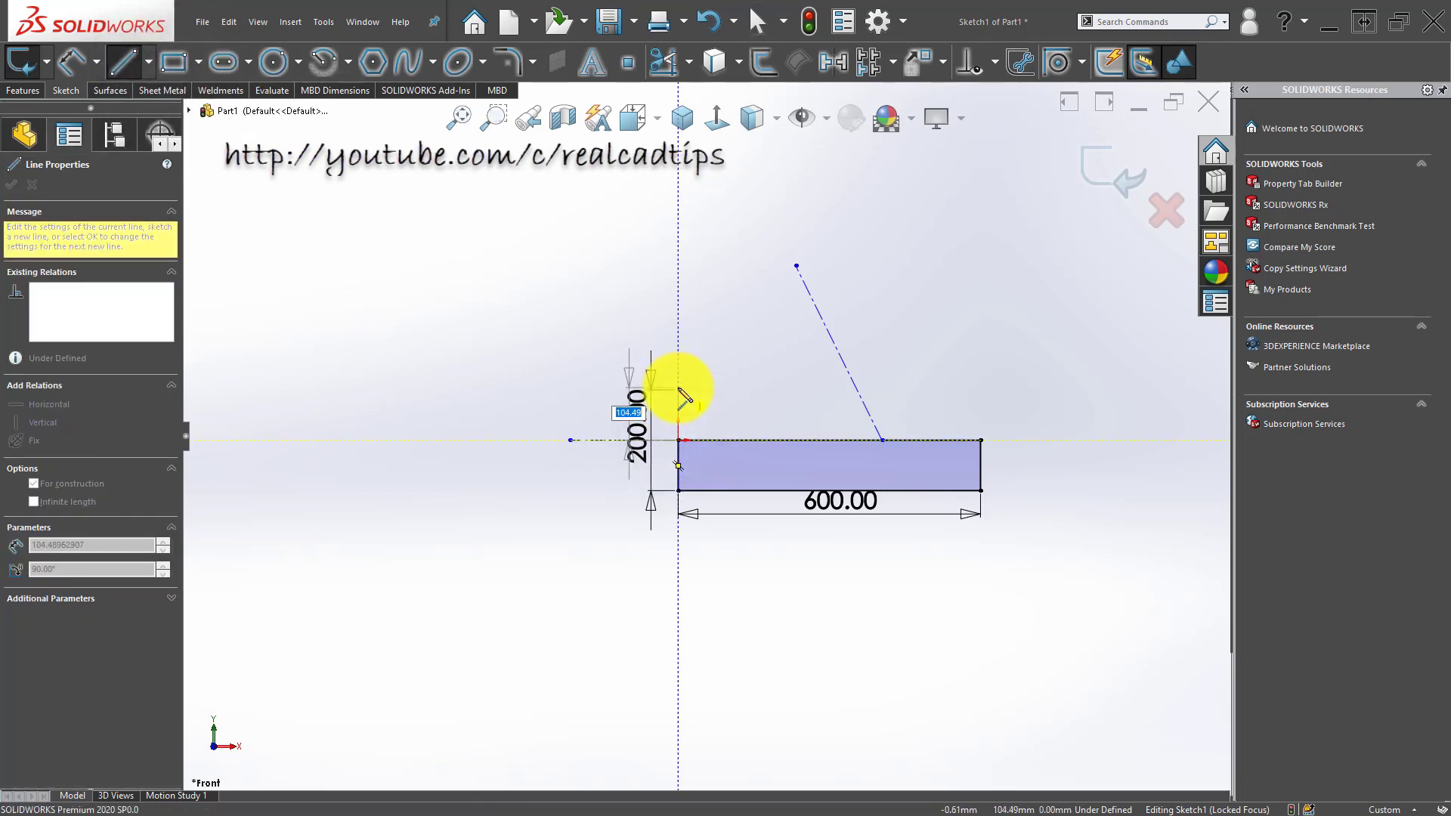
pyautogui.click(679, 387)
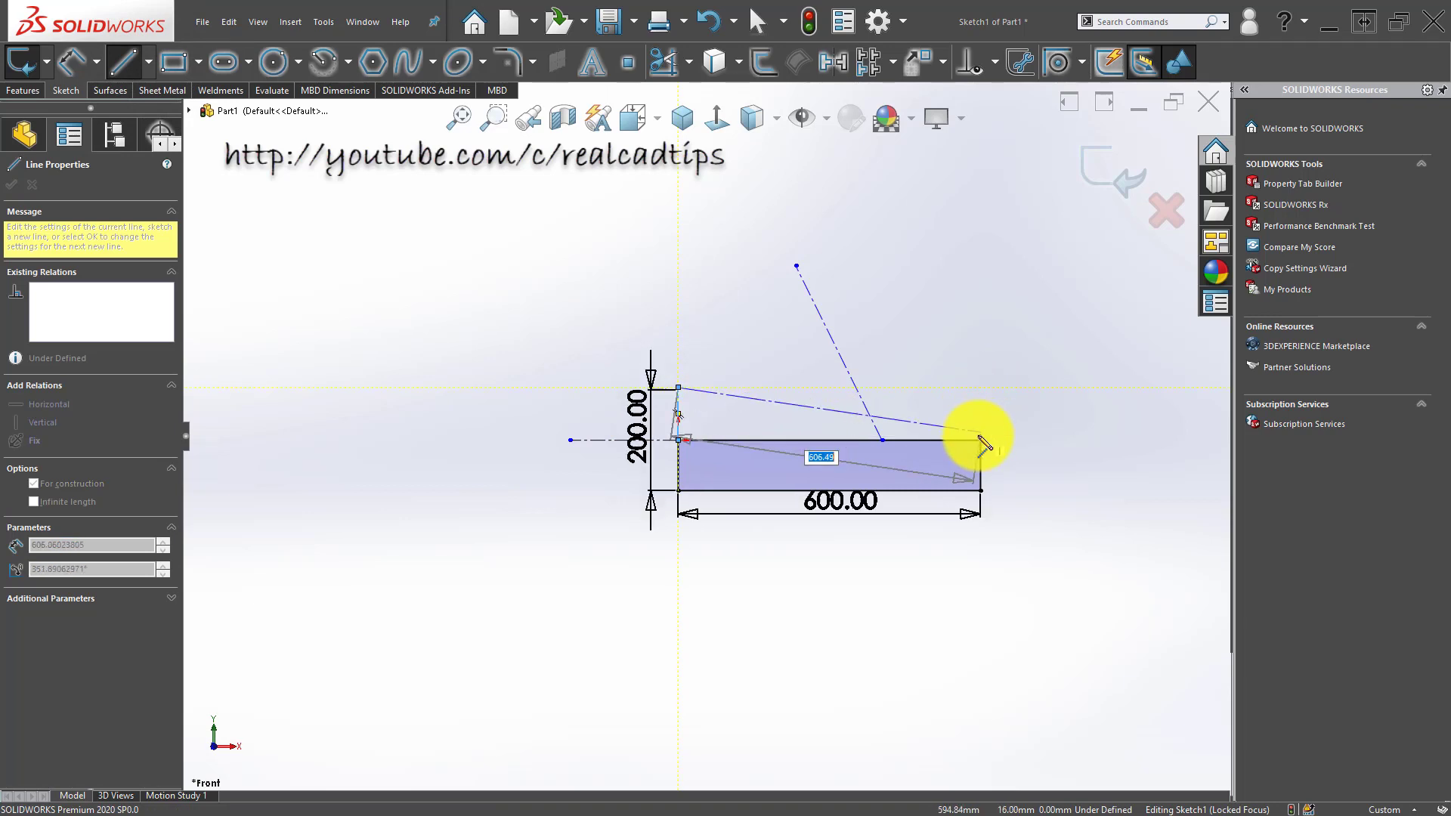
pyautogui.click(980, 387)
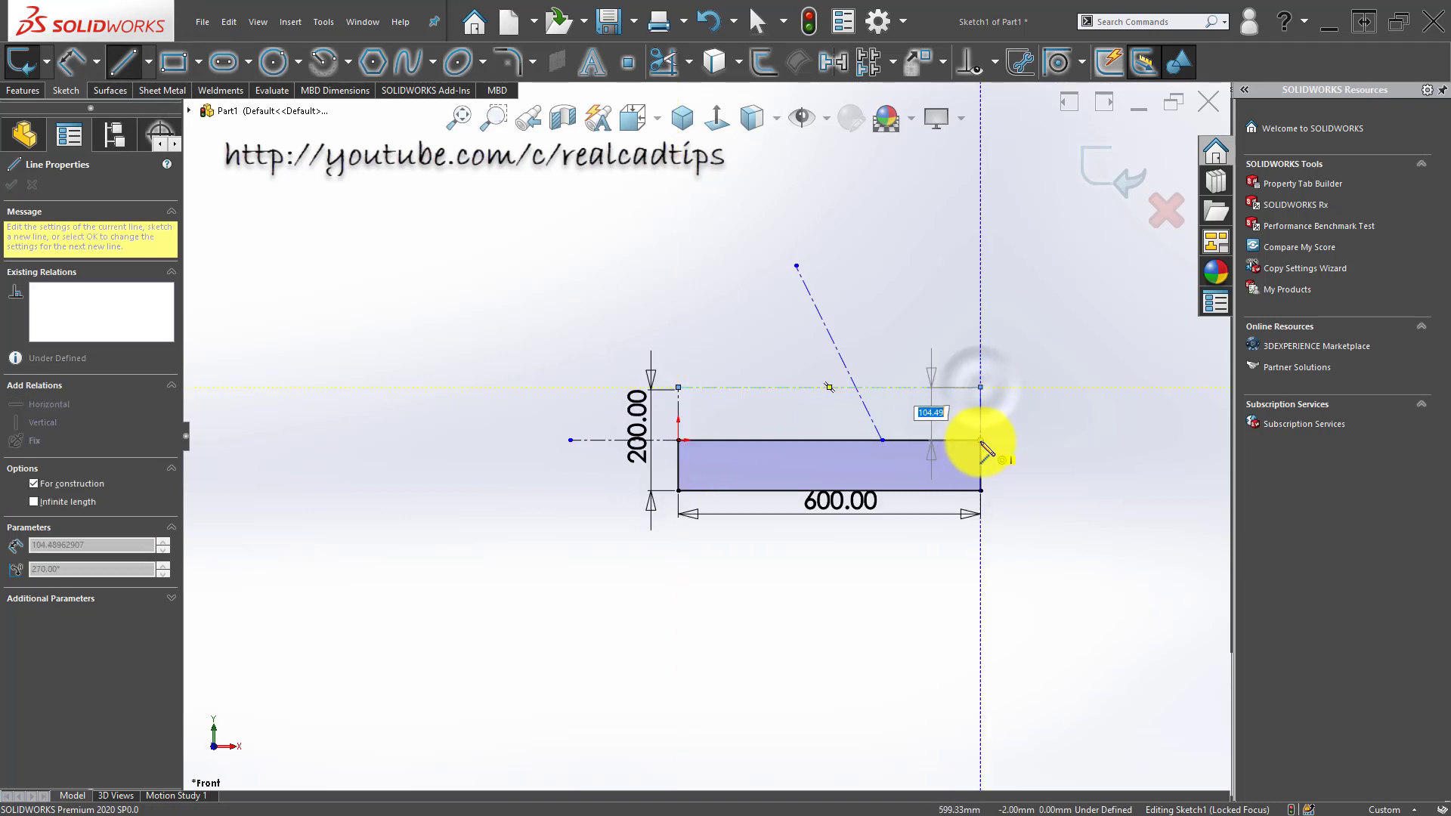
pyautogui.press('Escape')
# Step: Make the outline's left vertical centerline equal in length to the rectangle's left edge
pyautogui.scroll(-3, 710, 437)
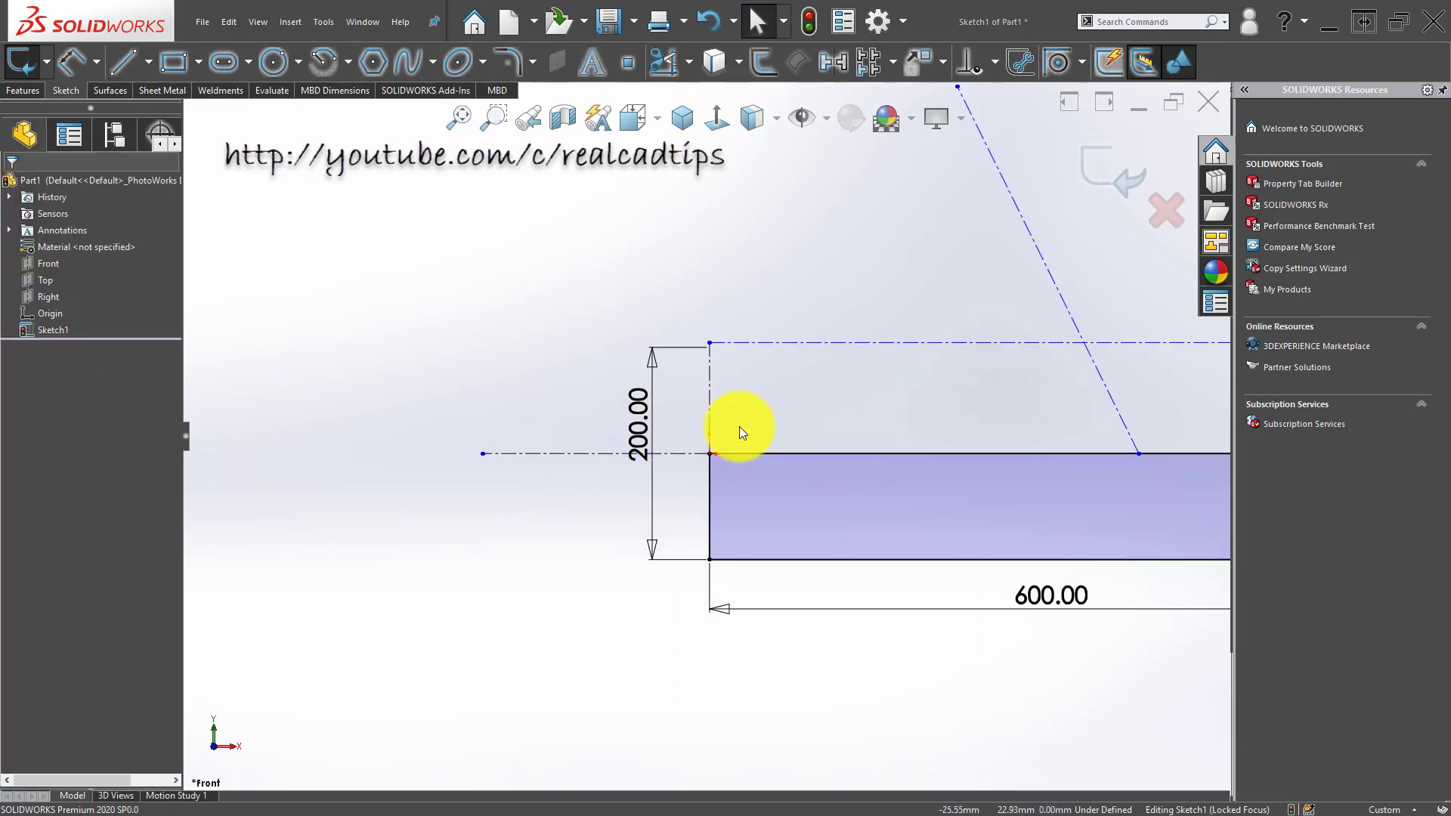
pyautogui.click(709, 396)
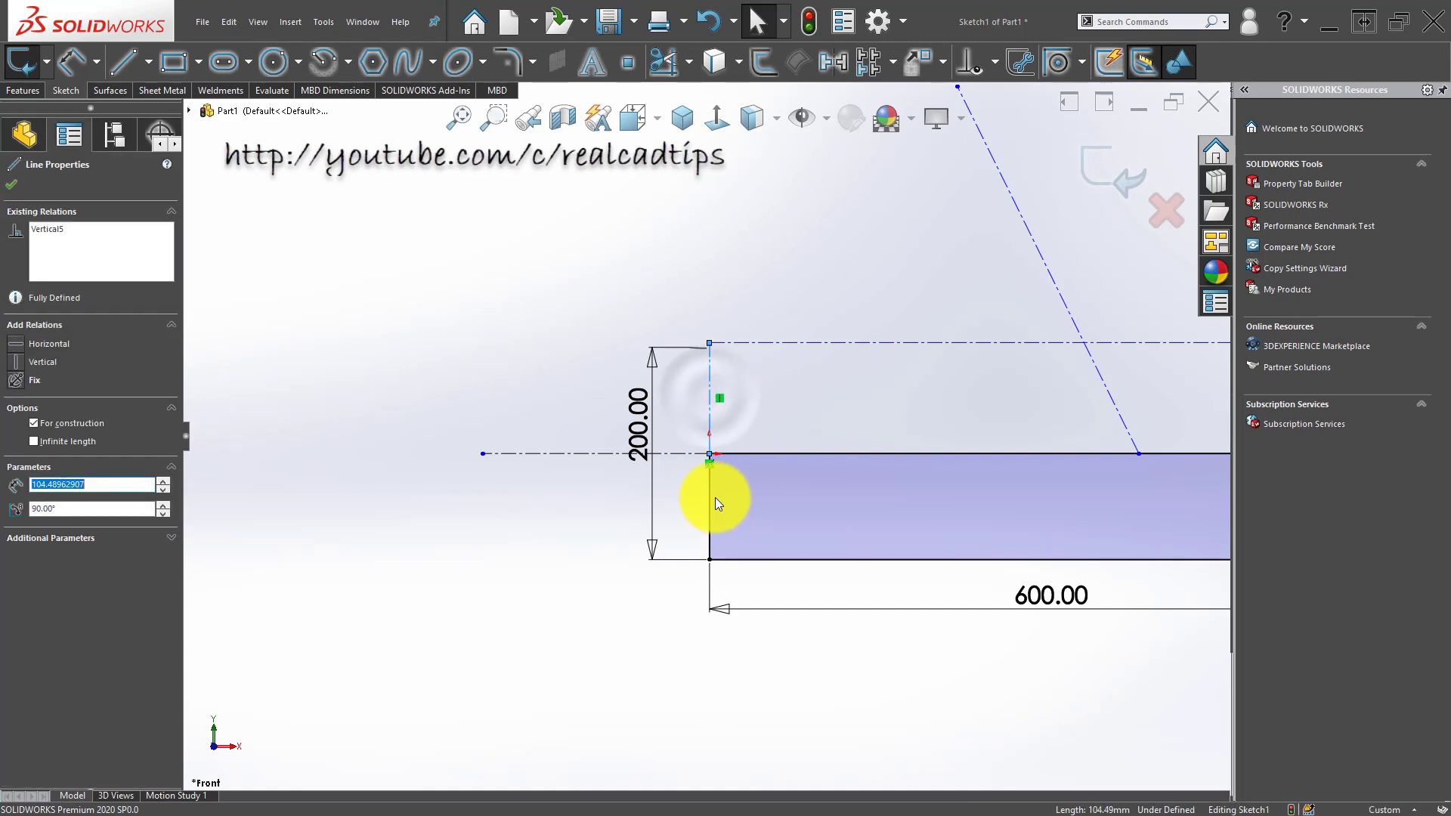
pyautogui.keyDown('ctrl'); pyautogui.click(710, 496); pyautogui.keyUp('ctrl')
pyautogui.click(866, 425)
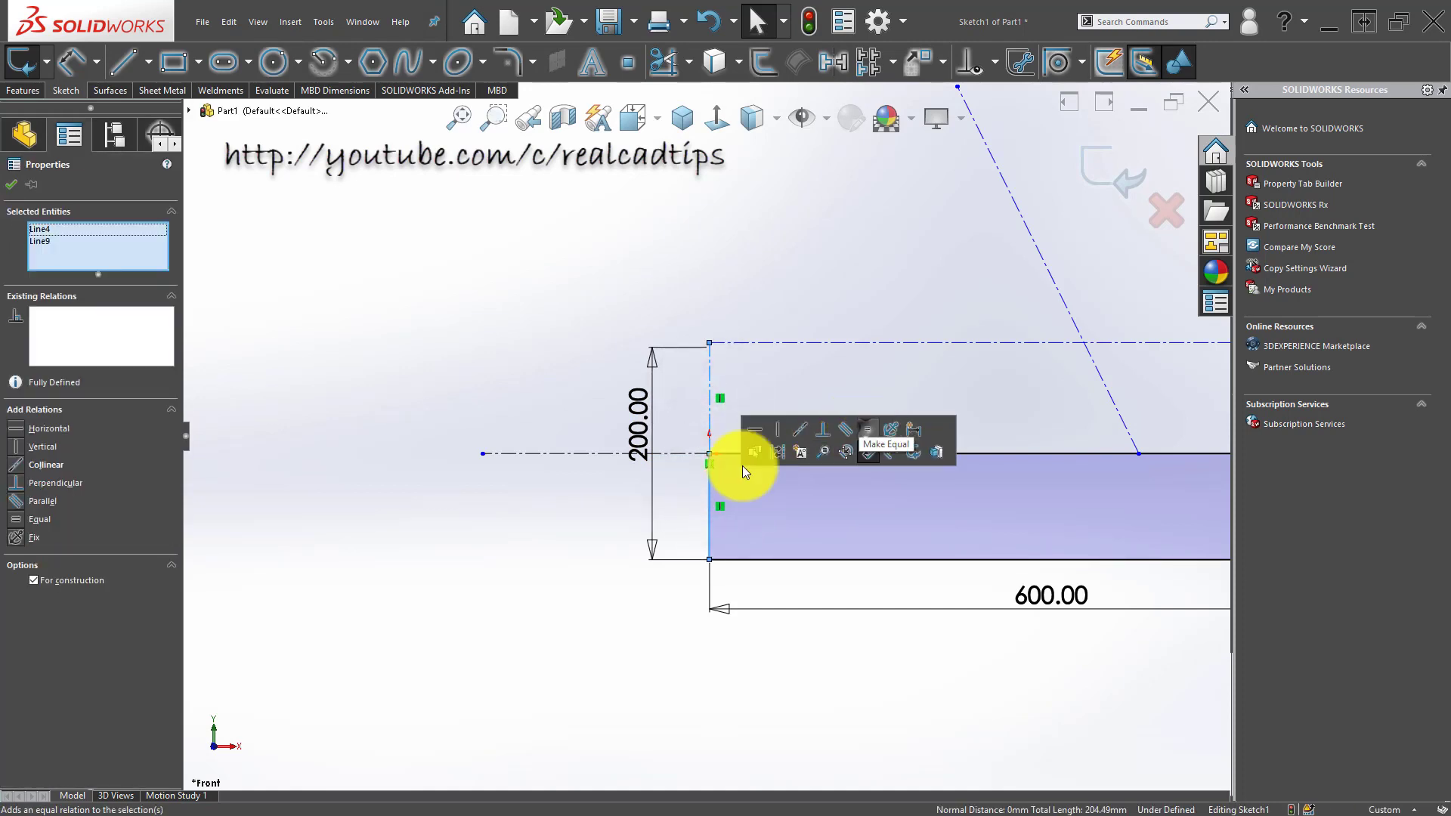
pyautogui.click(514, 544)
pyautogui.scroll(5, 633, 559)
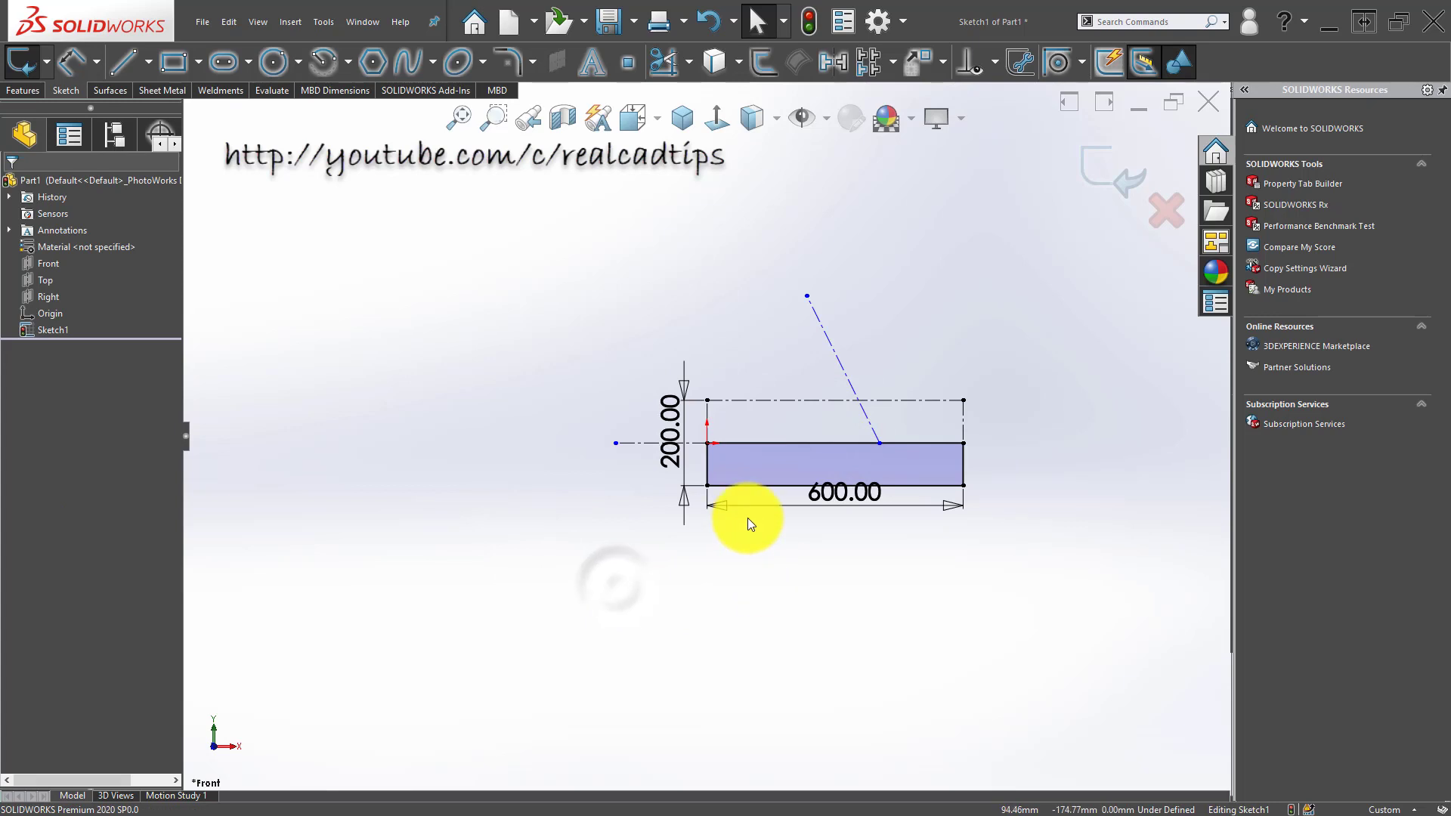
# Step: Dimension the angle between the slanted centerline and the rectangle's upper edge as 90°
pyautogui.scroll(-2, 818, 463)
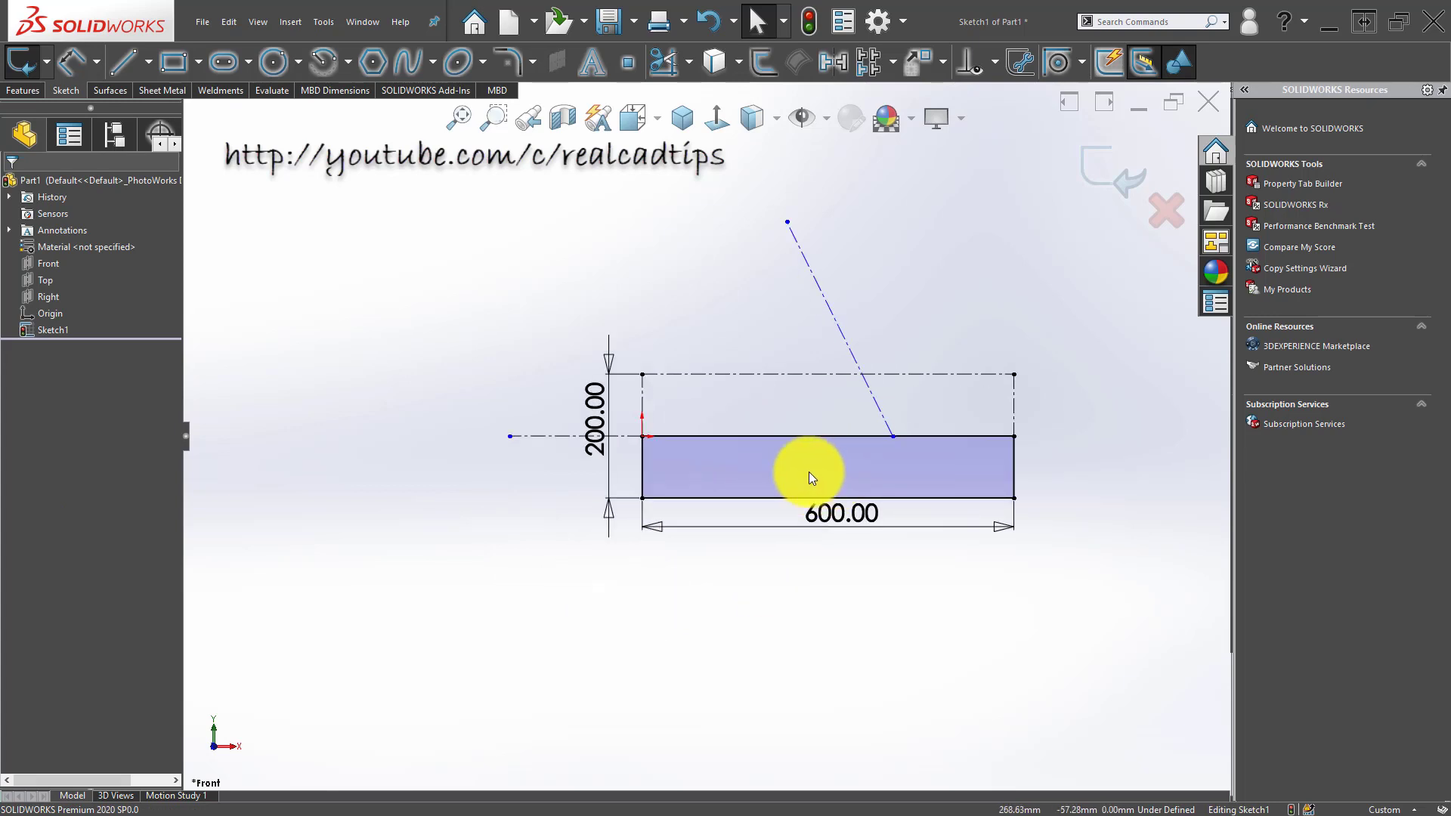
pyautogui.scroll(2, 806, 529)
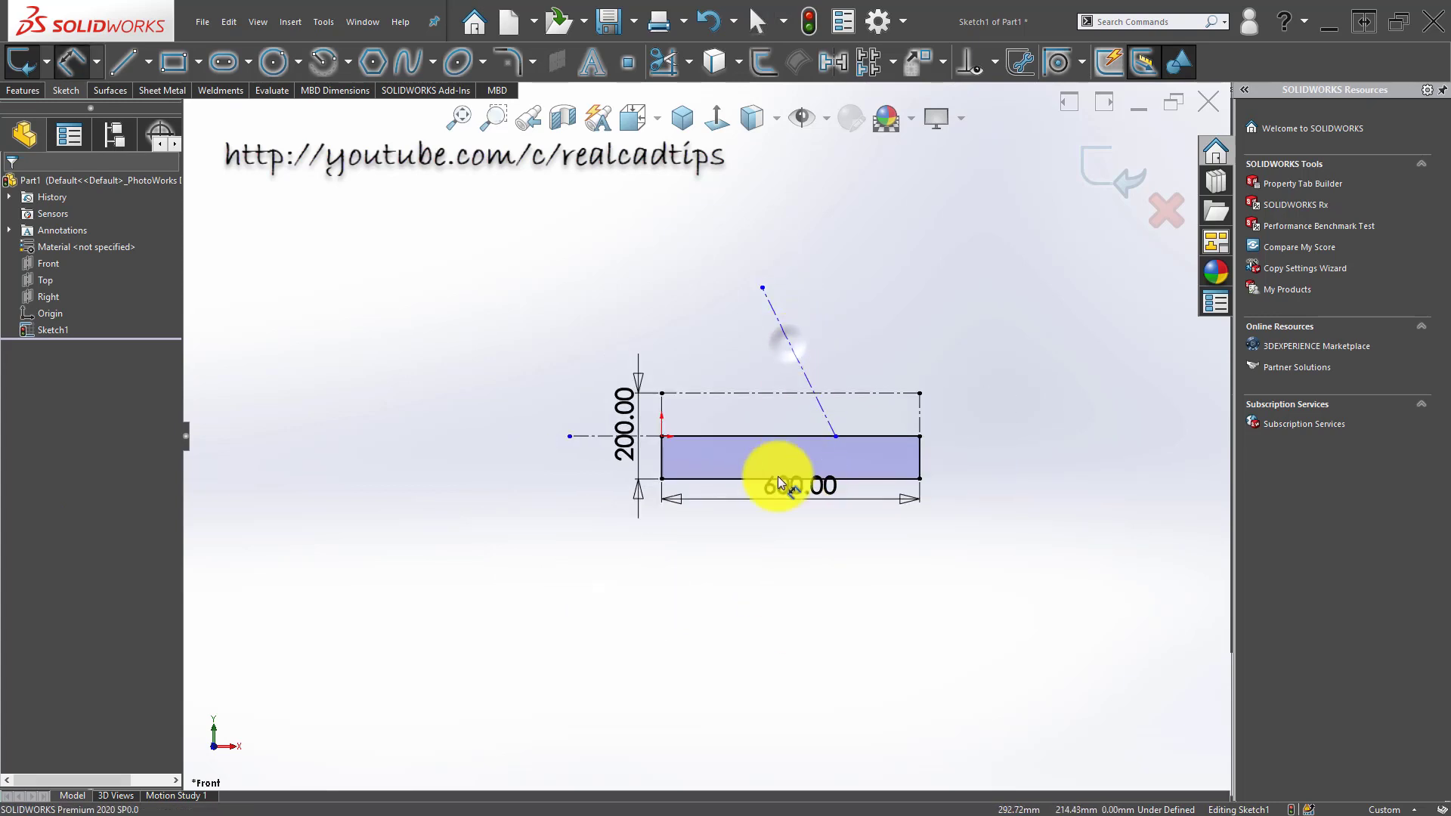
pyautogui.click(783, 332)
pyautogui.click(779, 436)
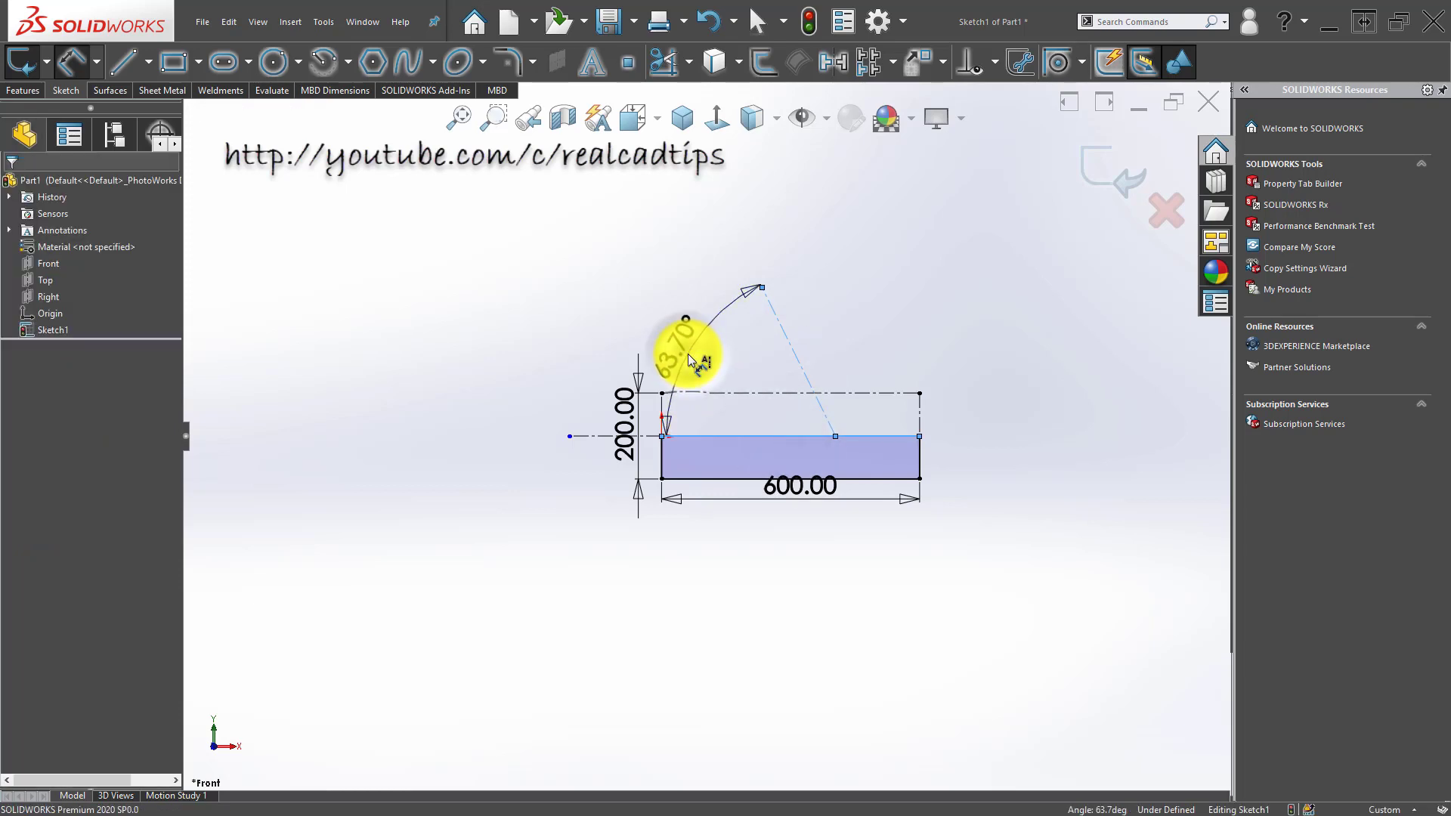
pyautogui.click(688, 359)
pyautogui.press('Return')
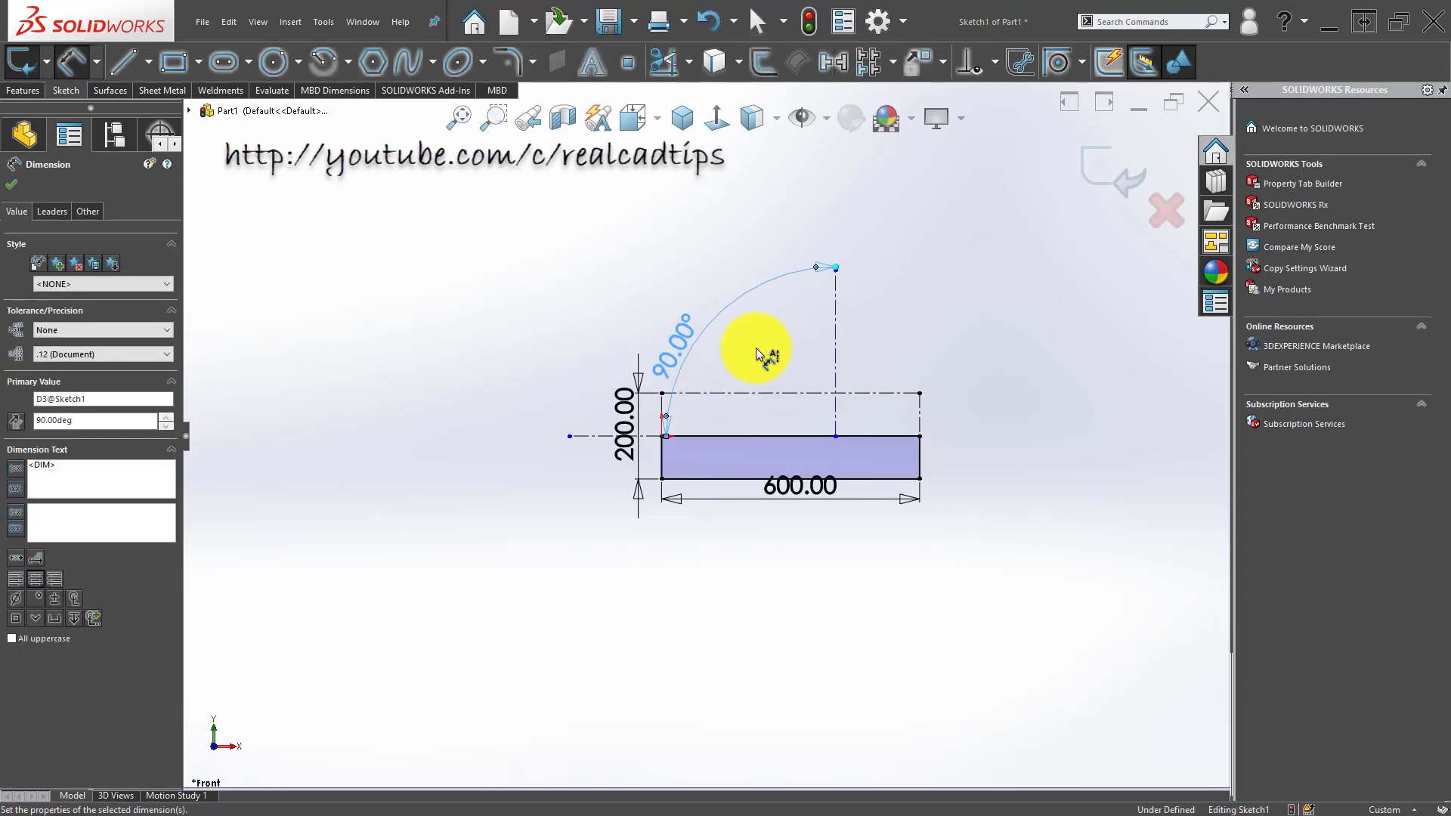
# Step: Set the slanted centerline's angle to 60° and dimension its lower endpoint 300 mm from the rectangle's left edge
pyautogui.click(882, 287)
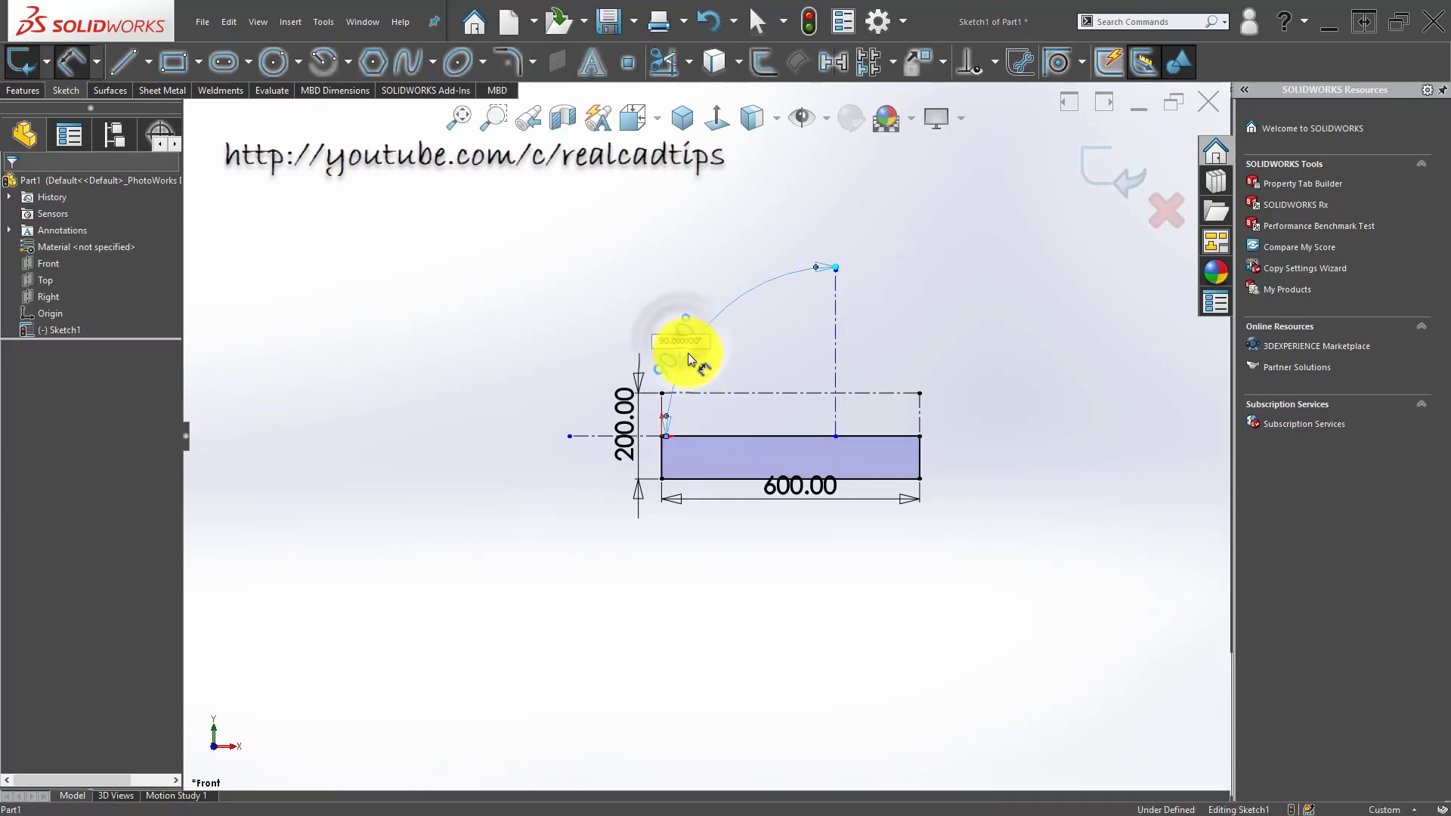
pyautogui.write('6')
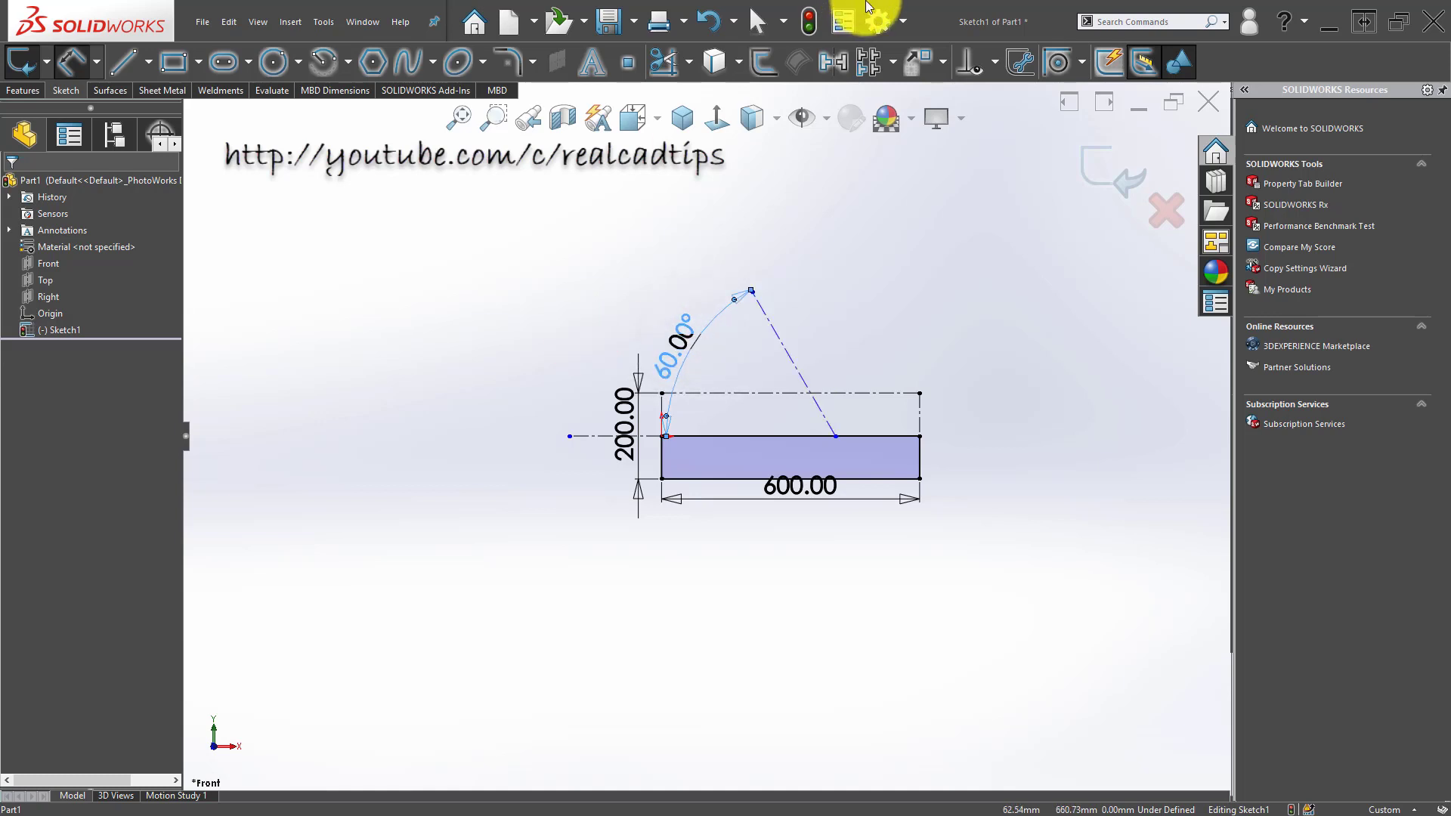
pyautogui.click(837, 438)
pyautogui.click(659, 457)
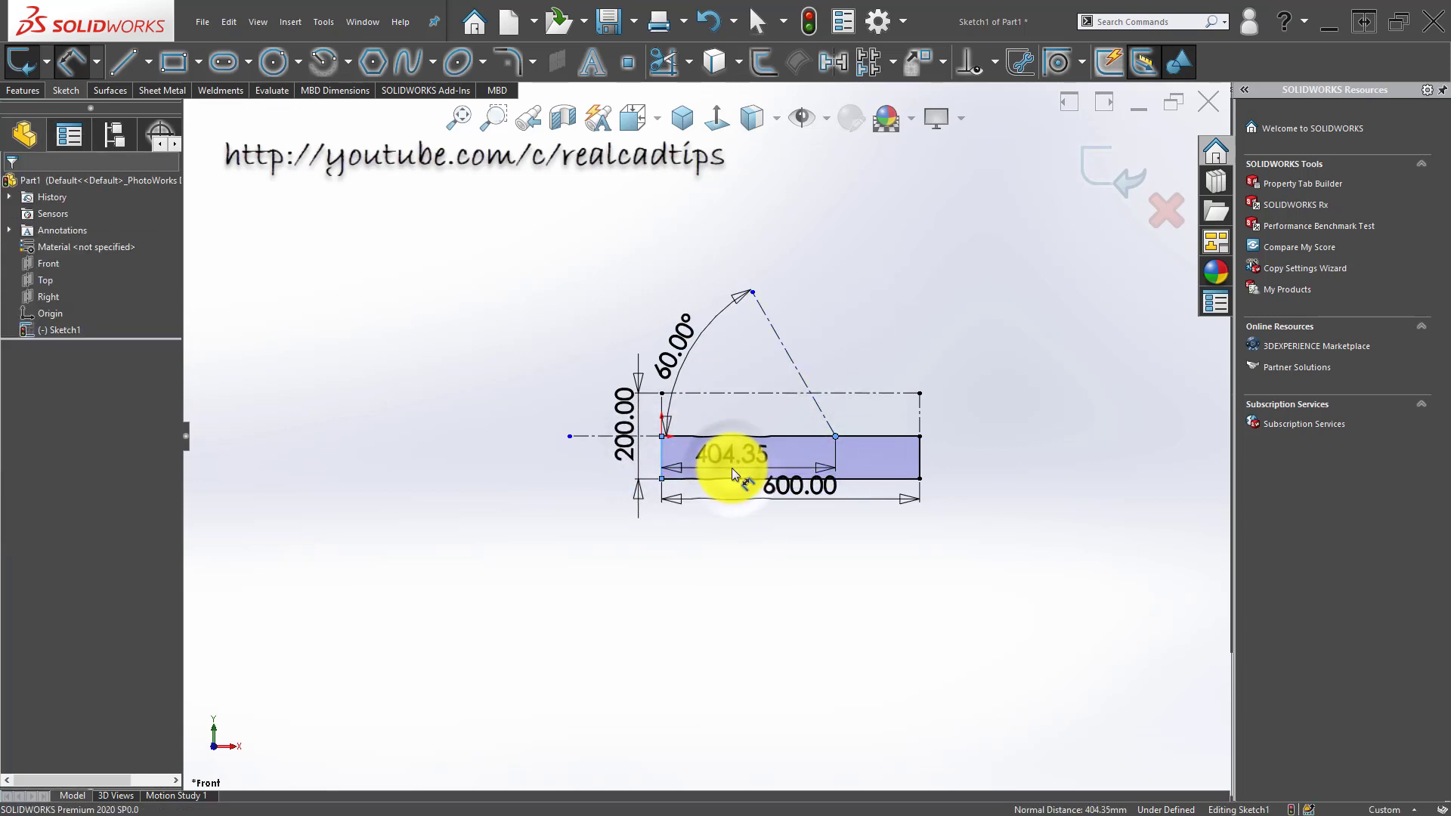
pyautogui.click(732, 469)
pyautogui.write('300')
pyautogui.press('Return')
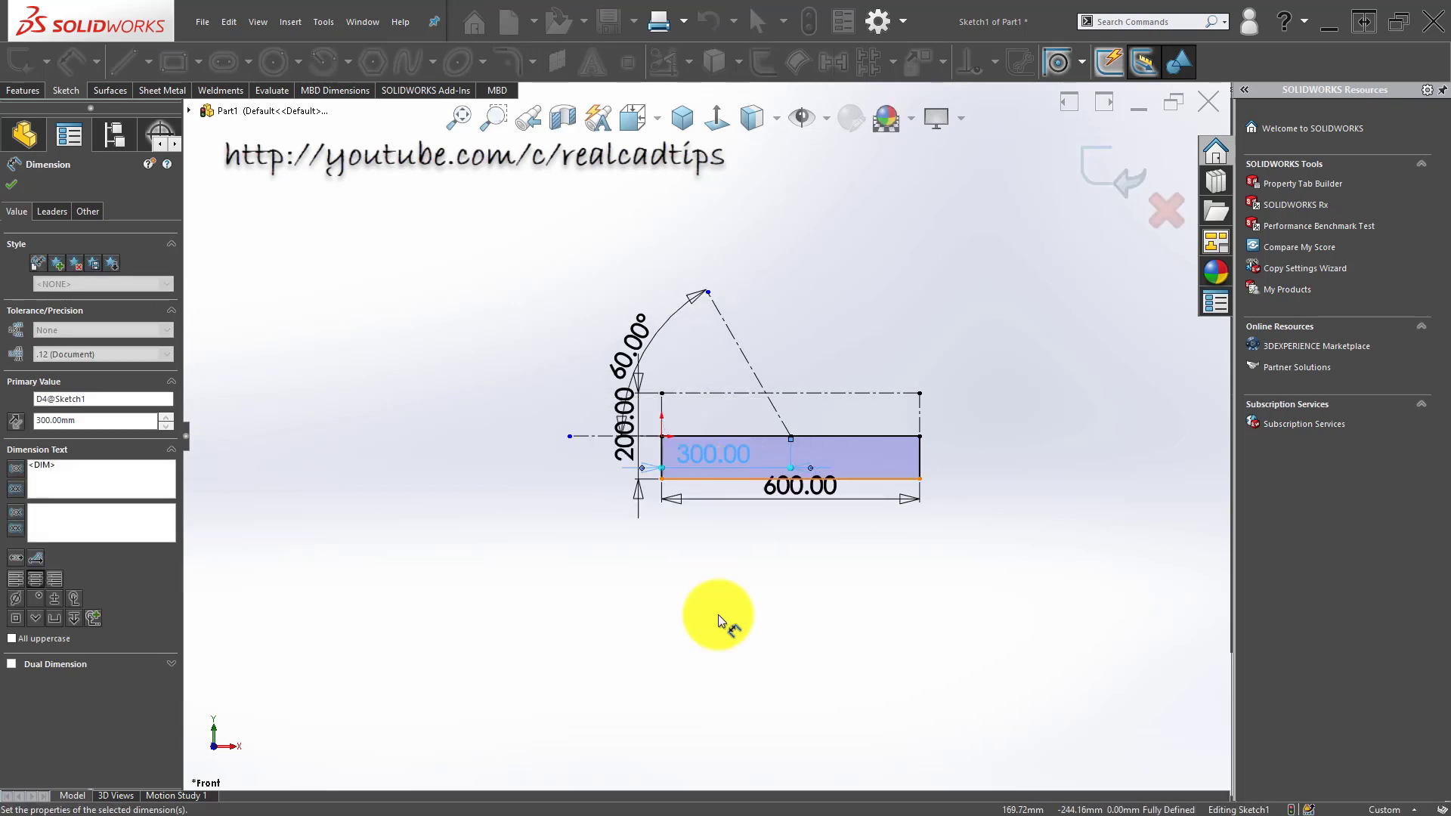
pyautogui.press('Escape')
# Step: Move the 600 mm and 300 mm length dimensions below the rectangle, with the 300 mm one above the other
pyautogui.moveTo(791, 544); pyautogui.dragTo(791, 545)
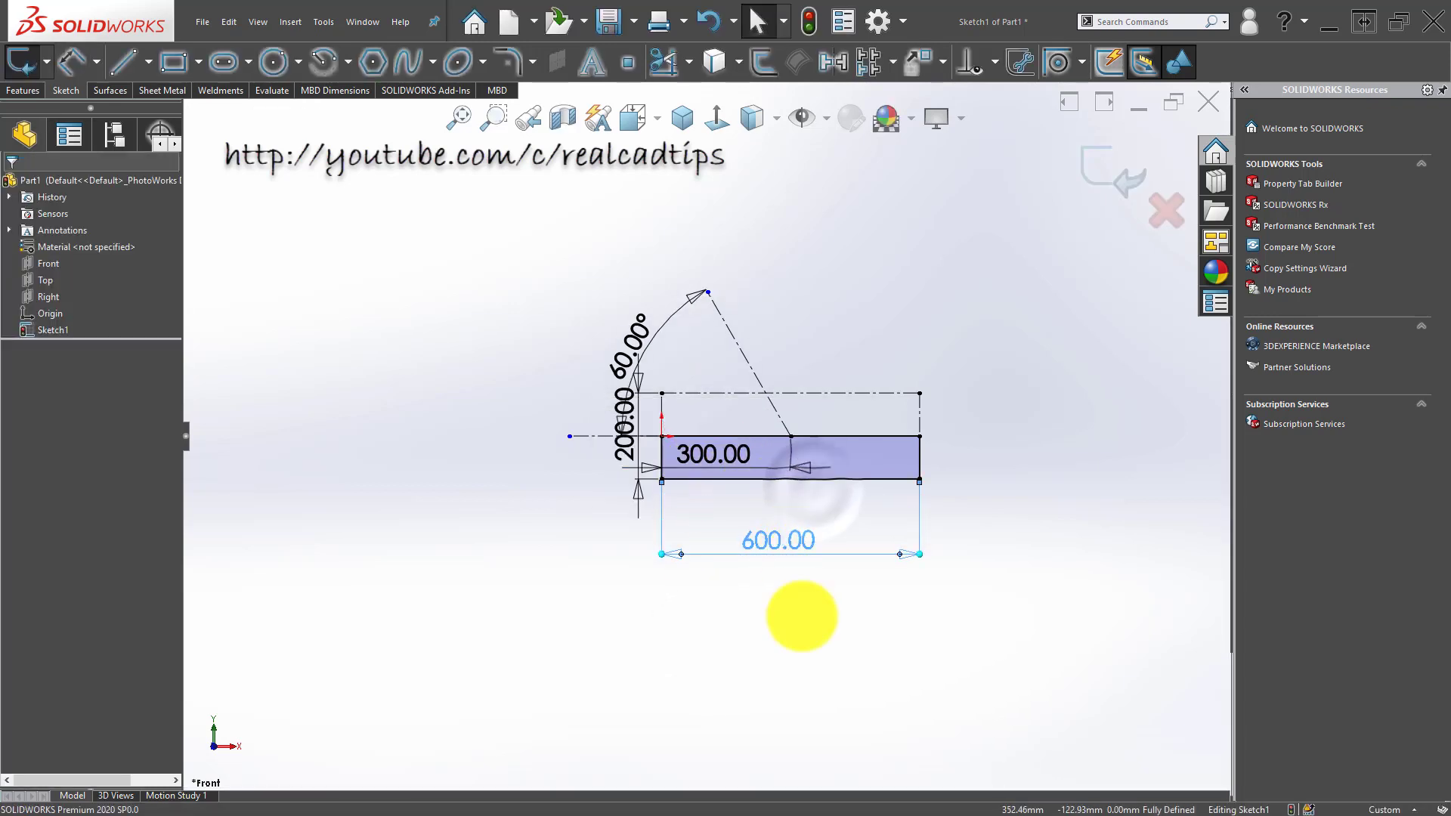
pyautogui.click(797, 608)
pyautogui.moveTo(727, 460); pyautogui.dragTo(728, 515)
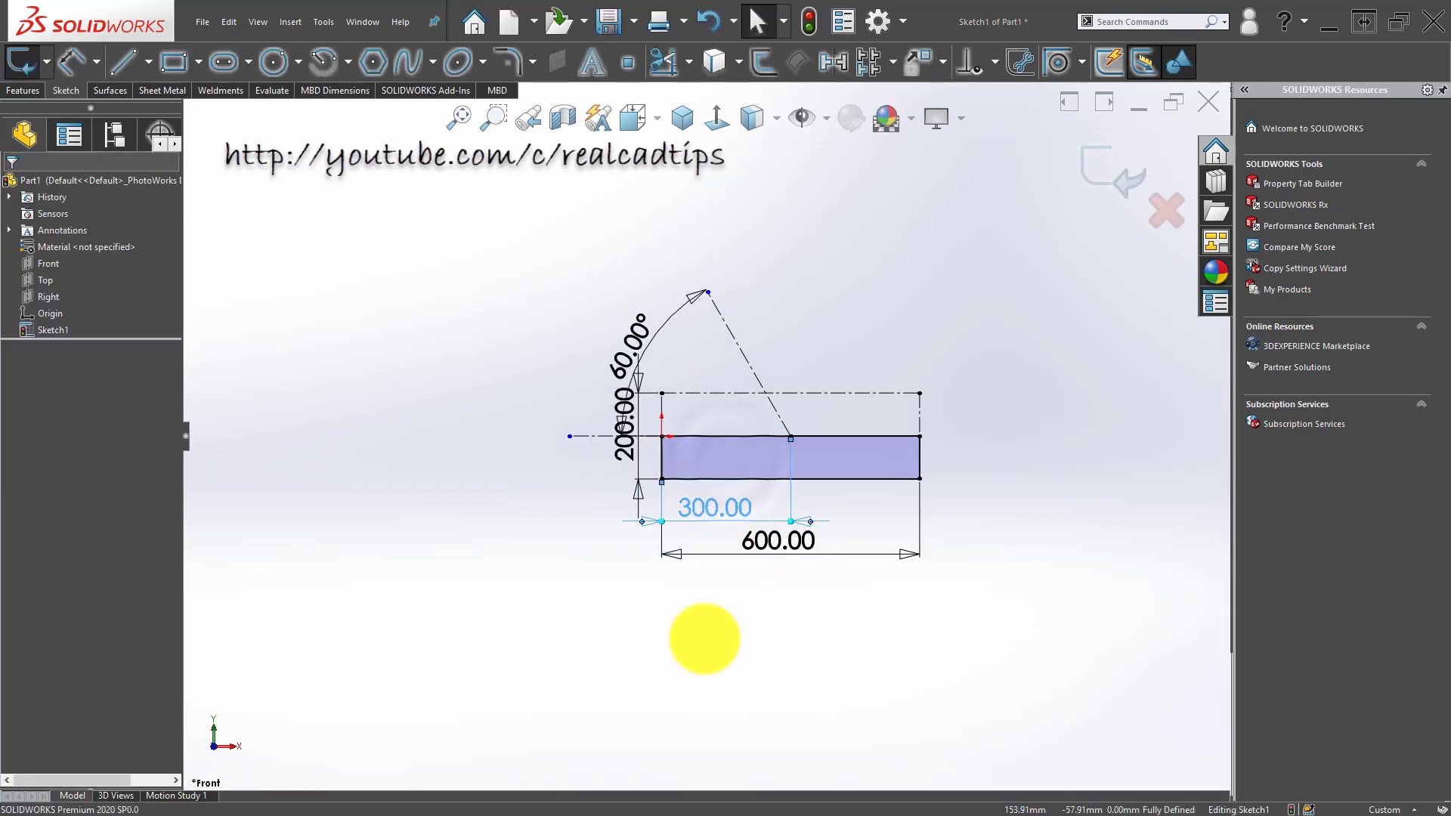
pyautogui.click(703, 621)
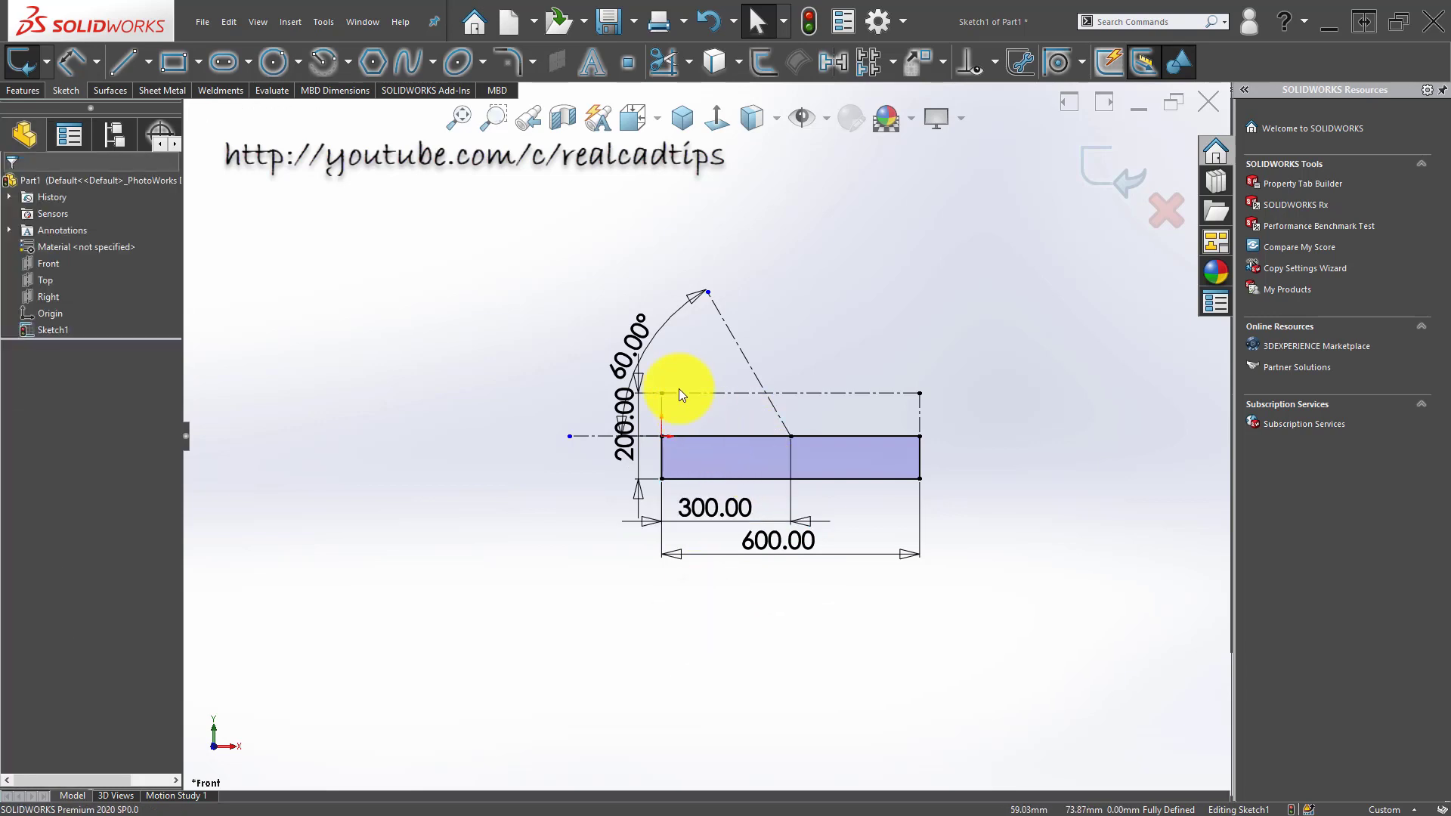
pyautogui.scroll(-1, 674, 391)
pyautogui.click(129, 62)
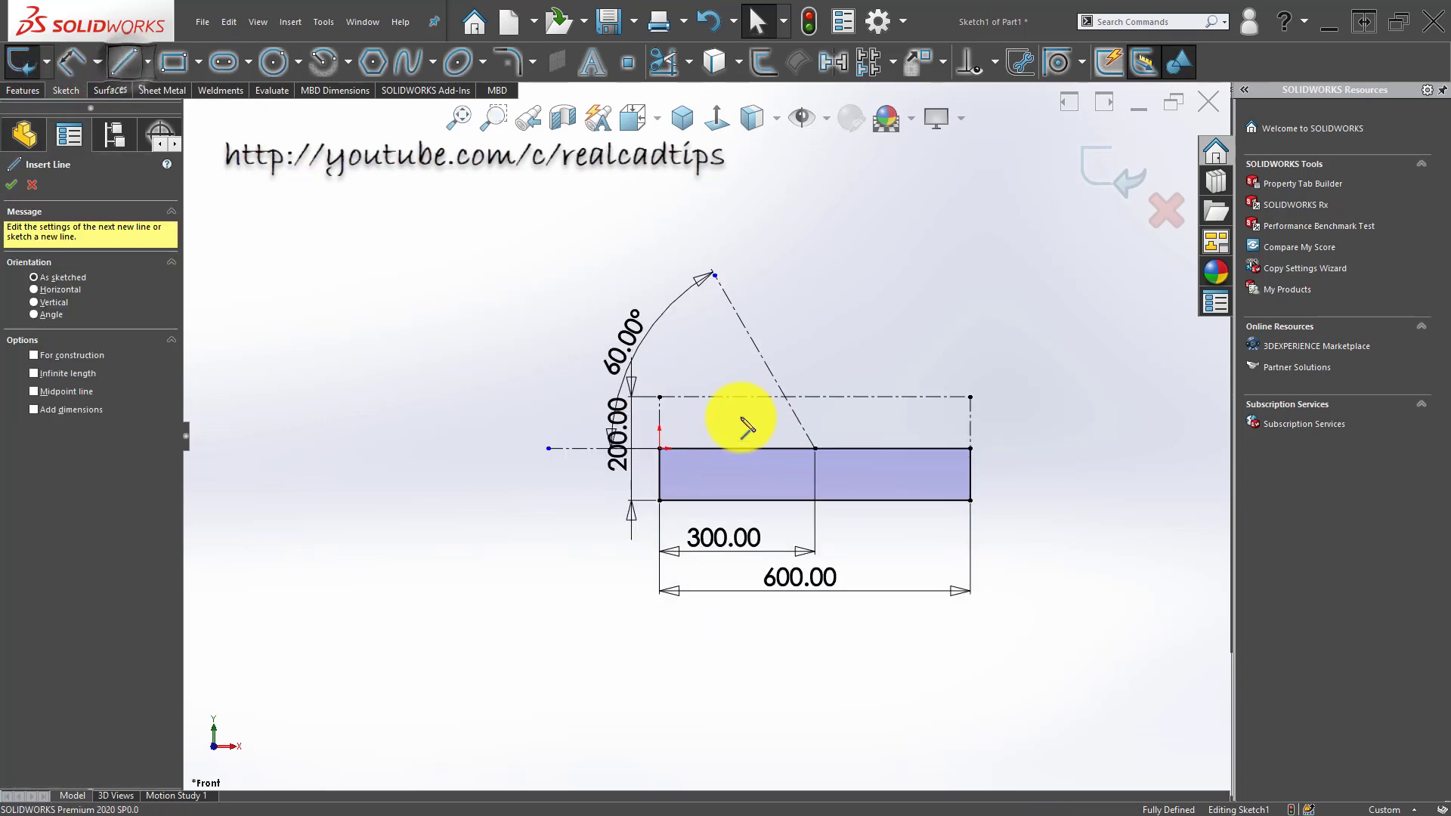
pyautogui.press('Escape')
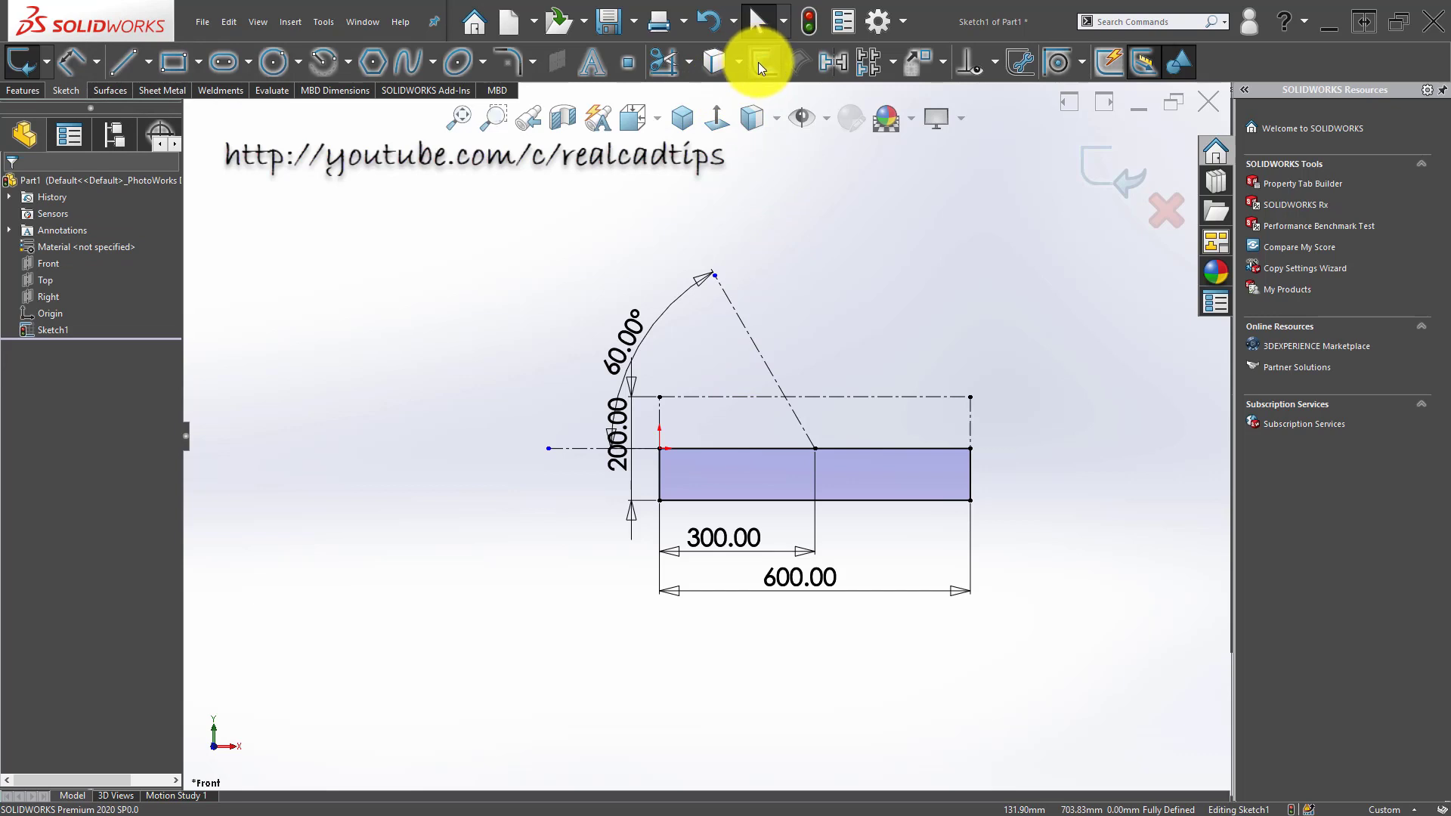
pyautogui.click(759, 61)
pyautogui.press('Escape')
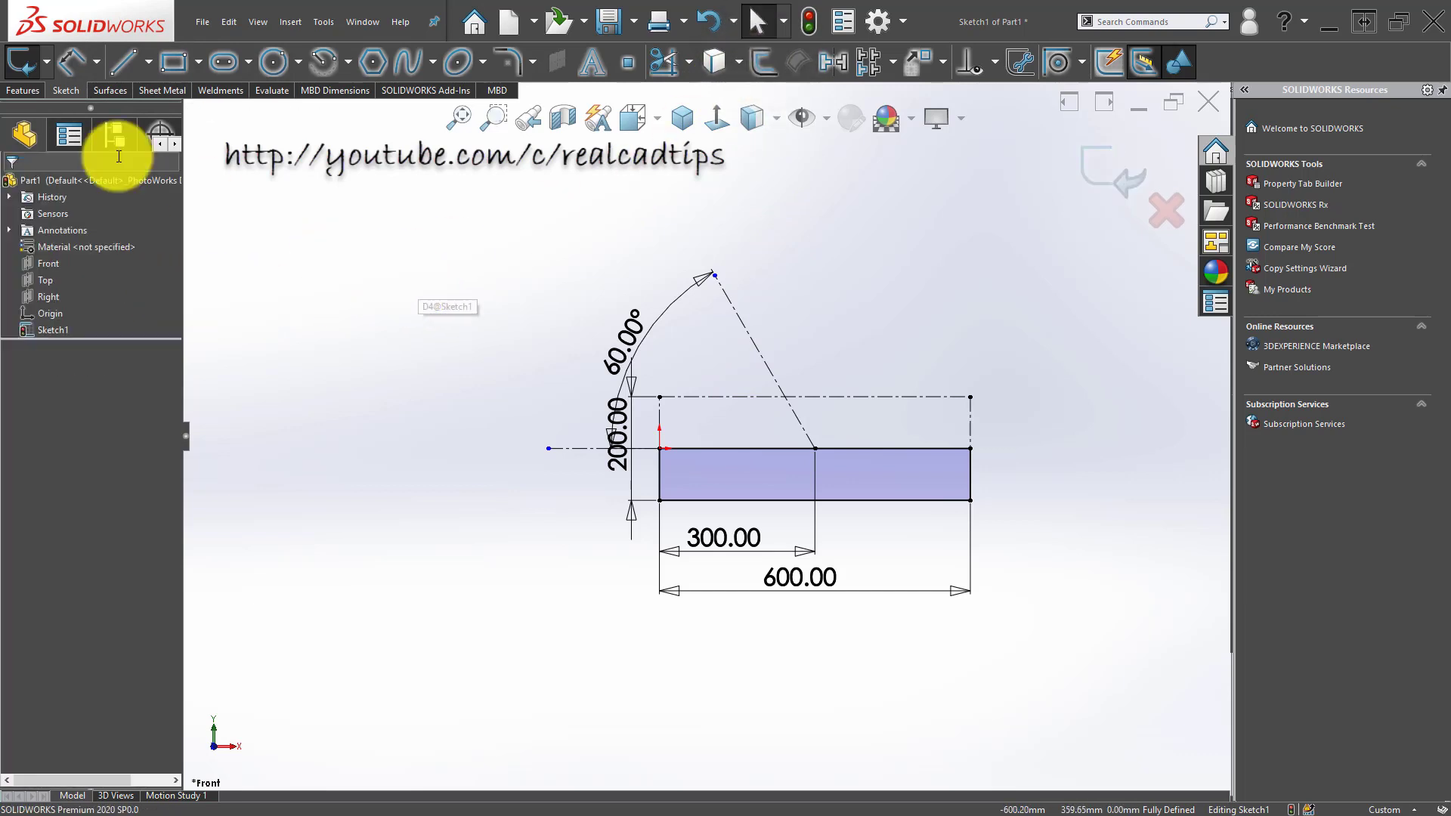
# Step: Sketch a solid line from the upper horizontal centerline parallel to the slanted centerline, plus a perpendicular line about 75 mm long back to it
pyautogui.click(122, 66)
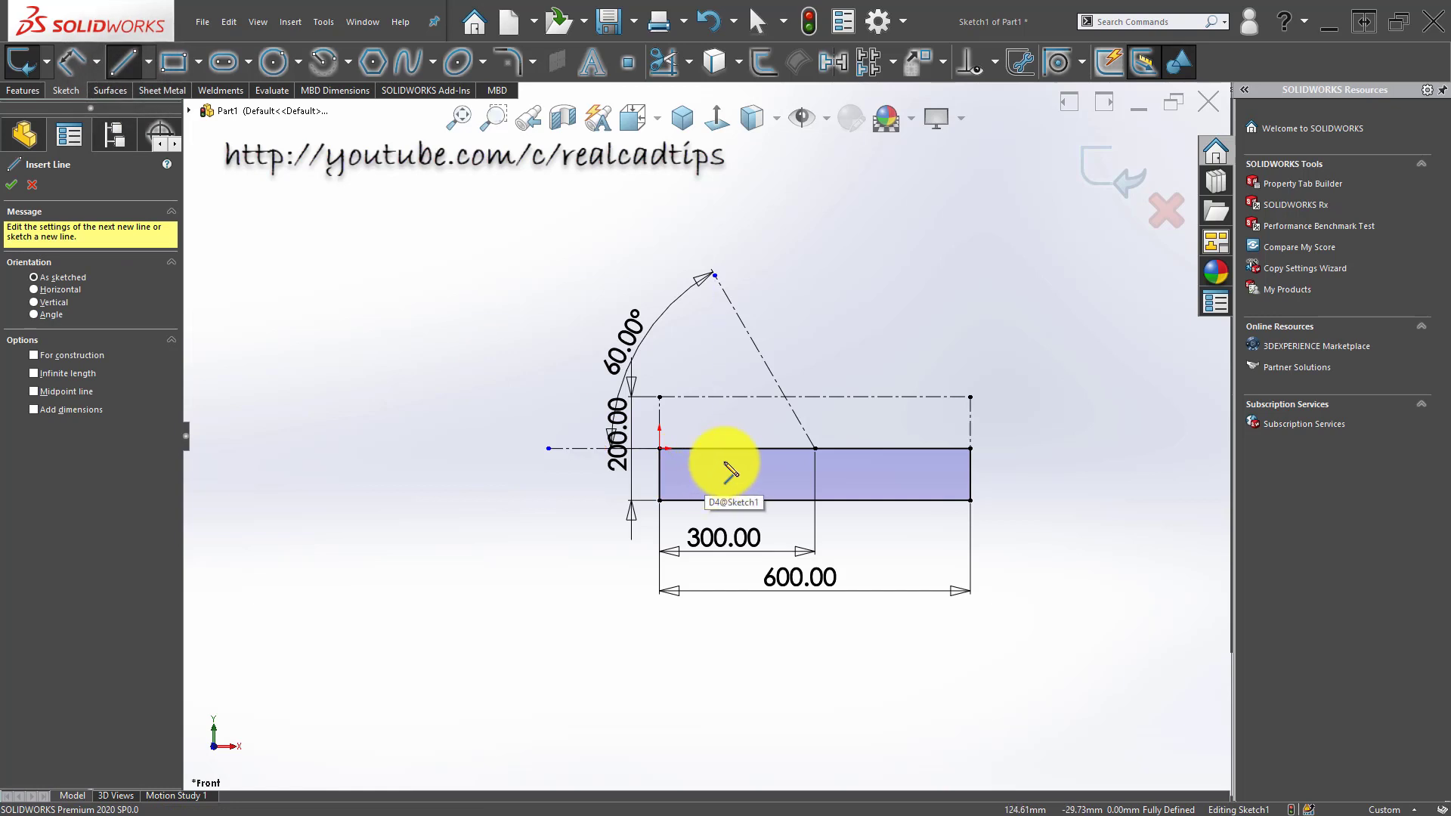
pyautogui.click(740, 397)
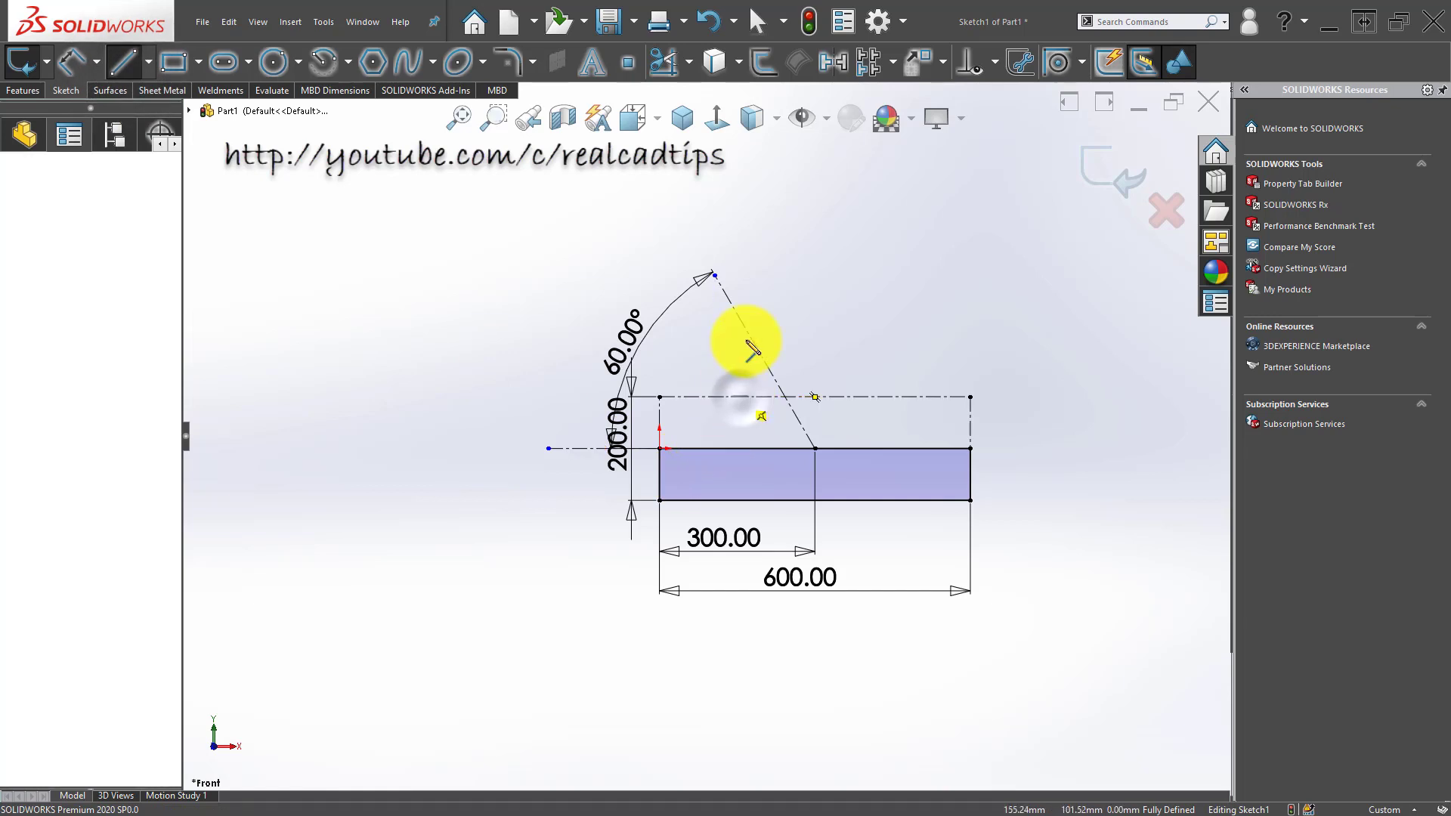
pyautogui.click(689, 309)
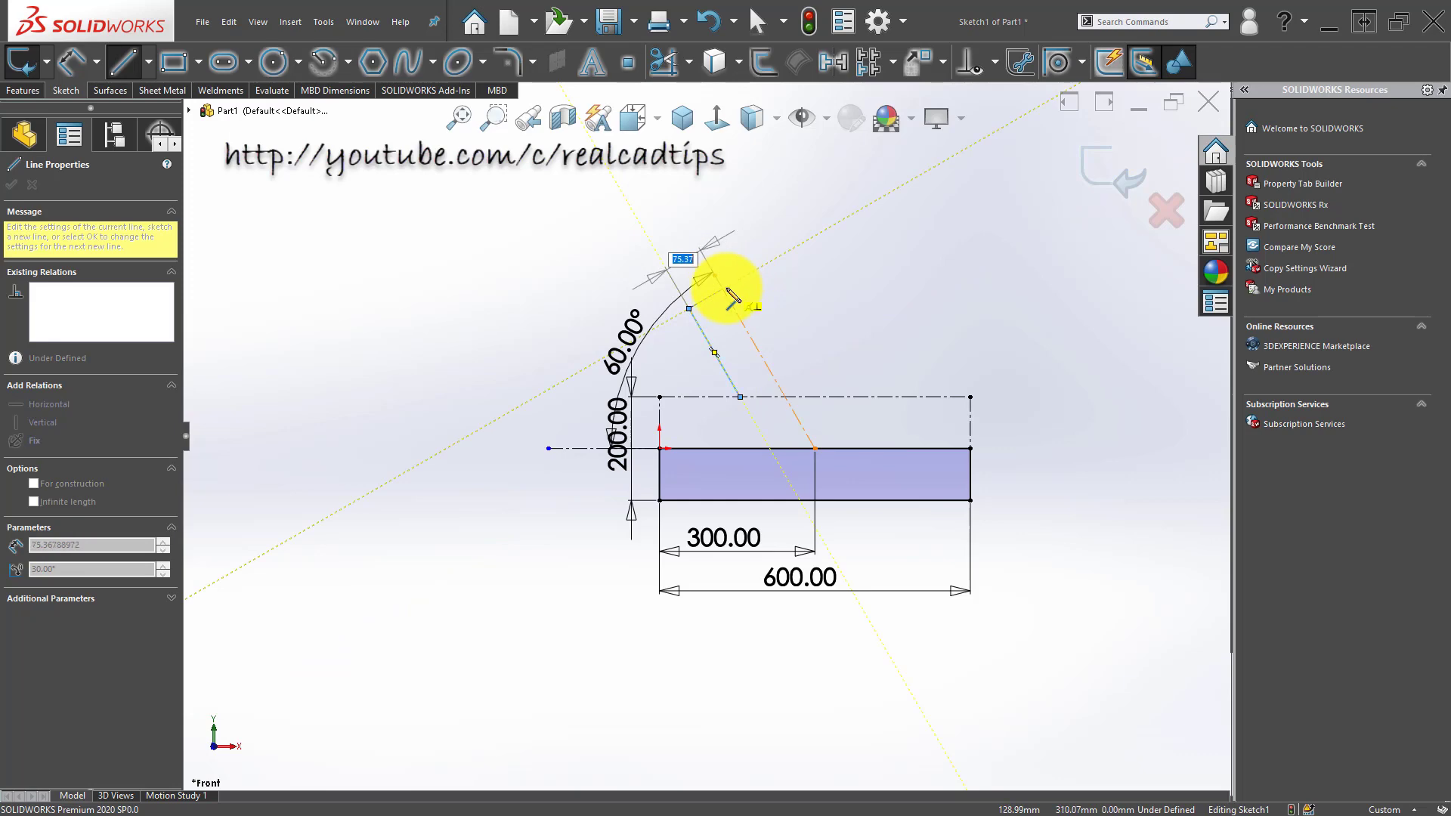
pyautogui.click(724, 290)
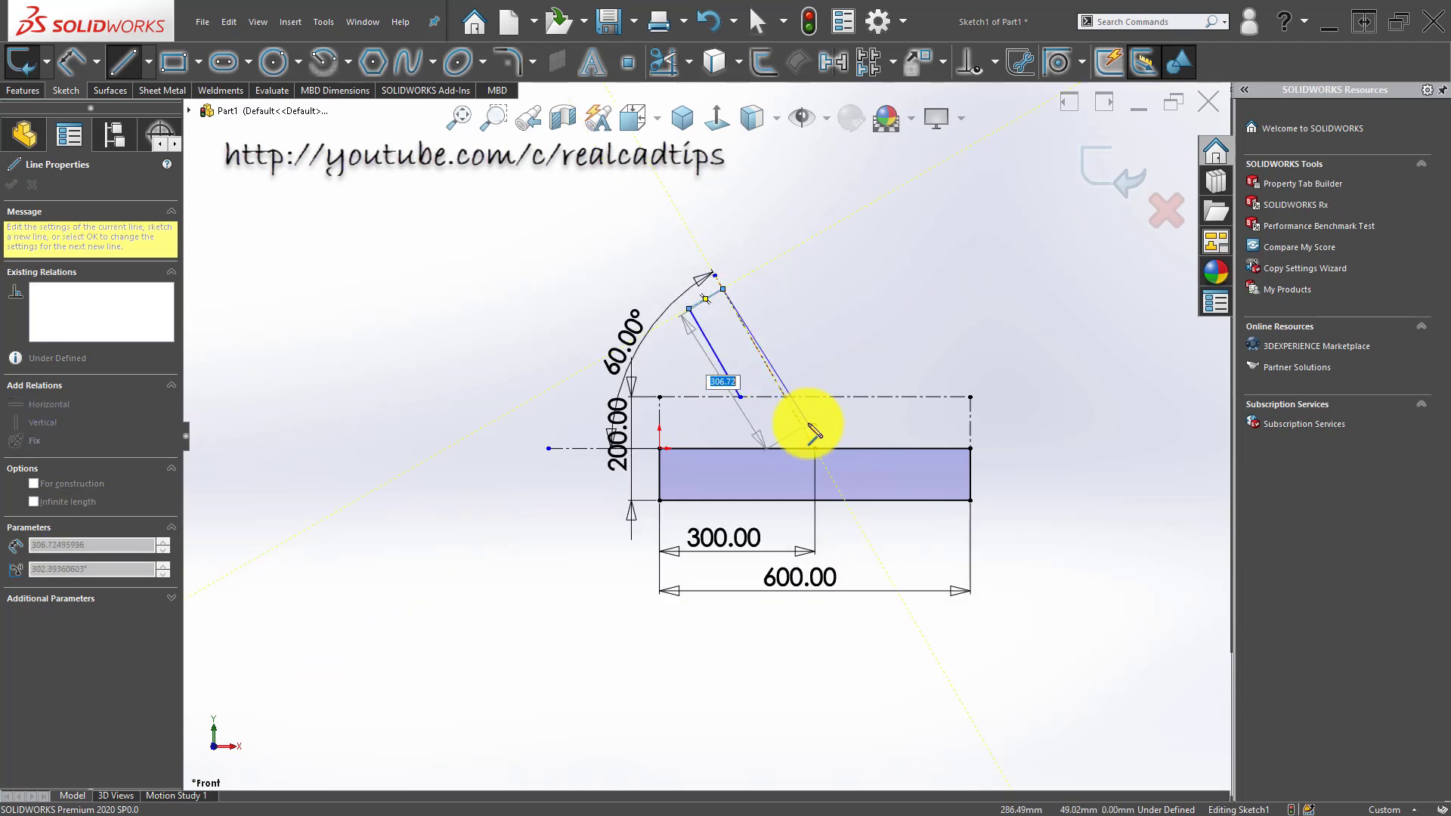
pyautogui.doubleClick(878, 259)
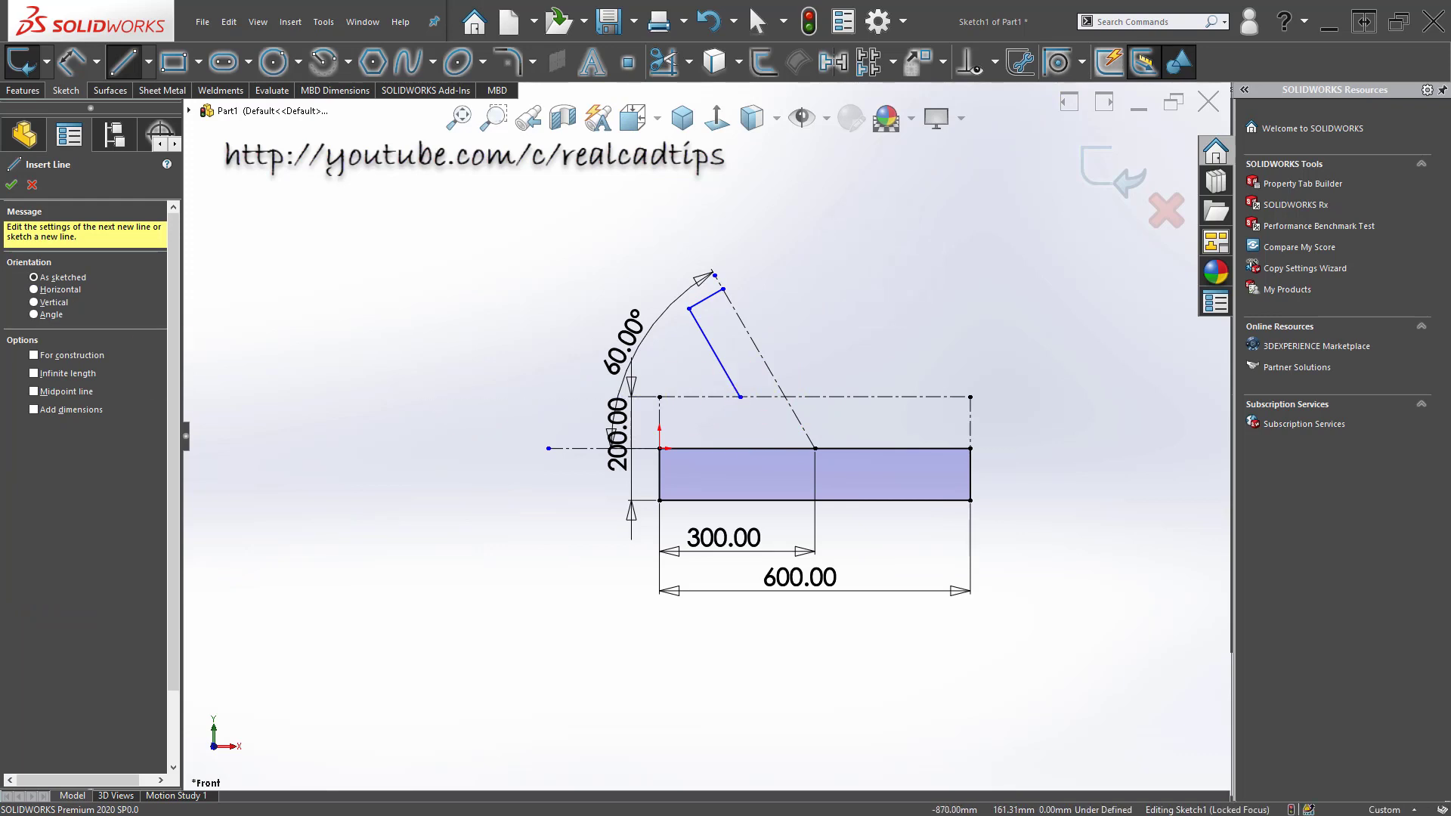
pyautogui.click(783, 249)
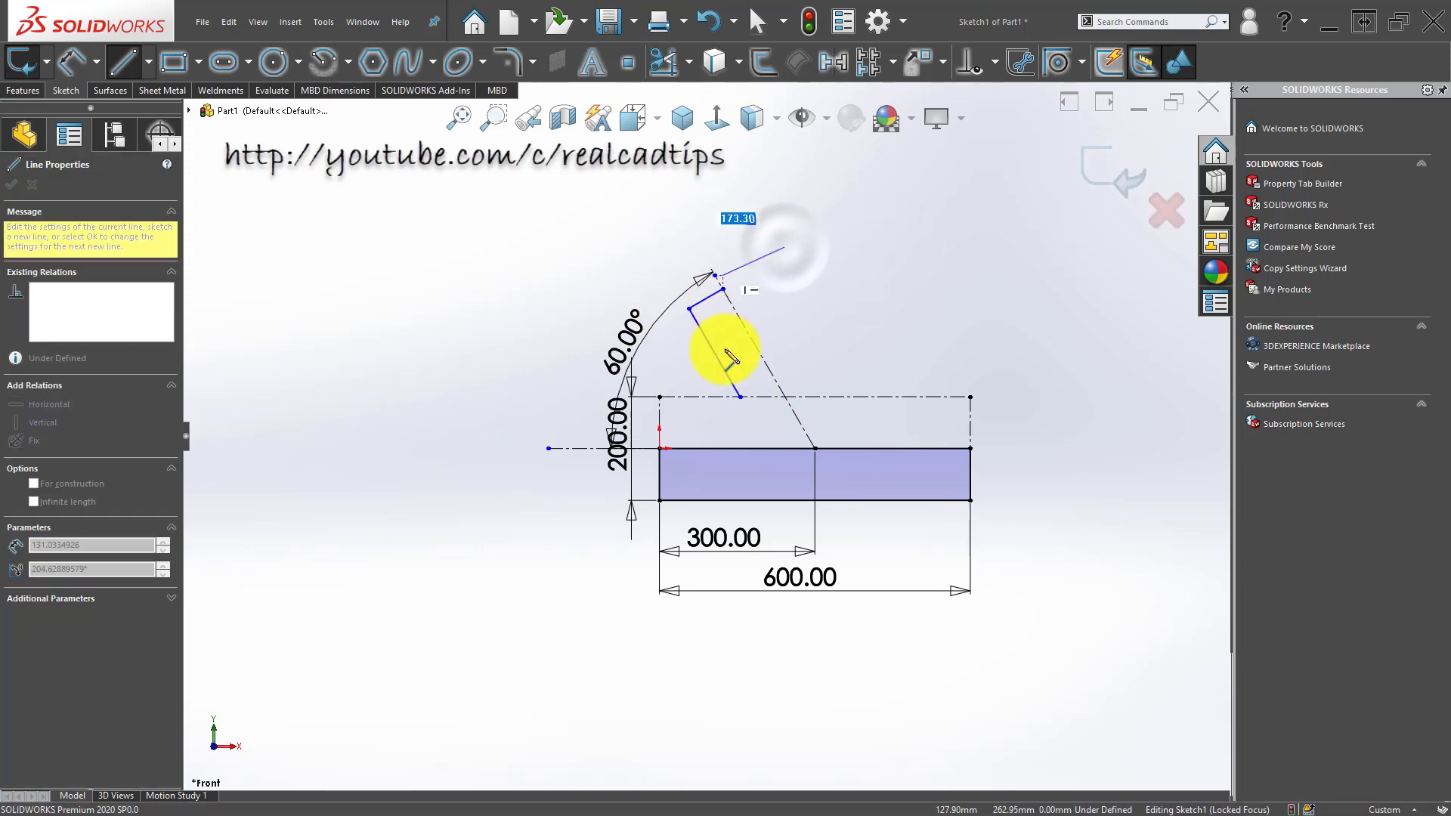
pyautogui.scroll(-1, 727, 247)
pyautogui.press('Escape')
pyautogui.press('Escape')
# Step: Join the slanted centerline's upper end to the short line's endpoint and dimension the parallel line at 200 mm diameter about the centerline
pyautogui.moveTo(713, 281)
pyautogui.mouseDown()
pyautogui.moveTo(730, 319)
pyautogui.moveTo(723, 298)
pyautogui.mouseUp()
pyautogui.click(831, 326)
pyautogui.moveTo(826, 341); pyautogui.dragTo(837, 311, button='right')
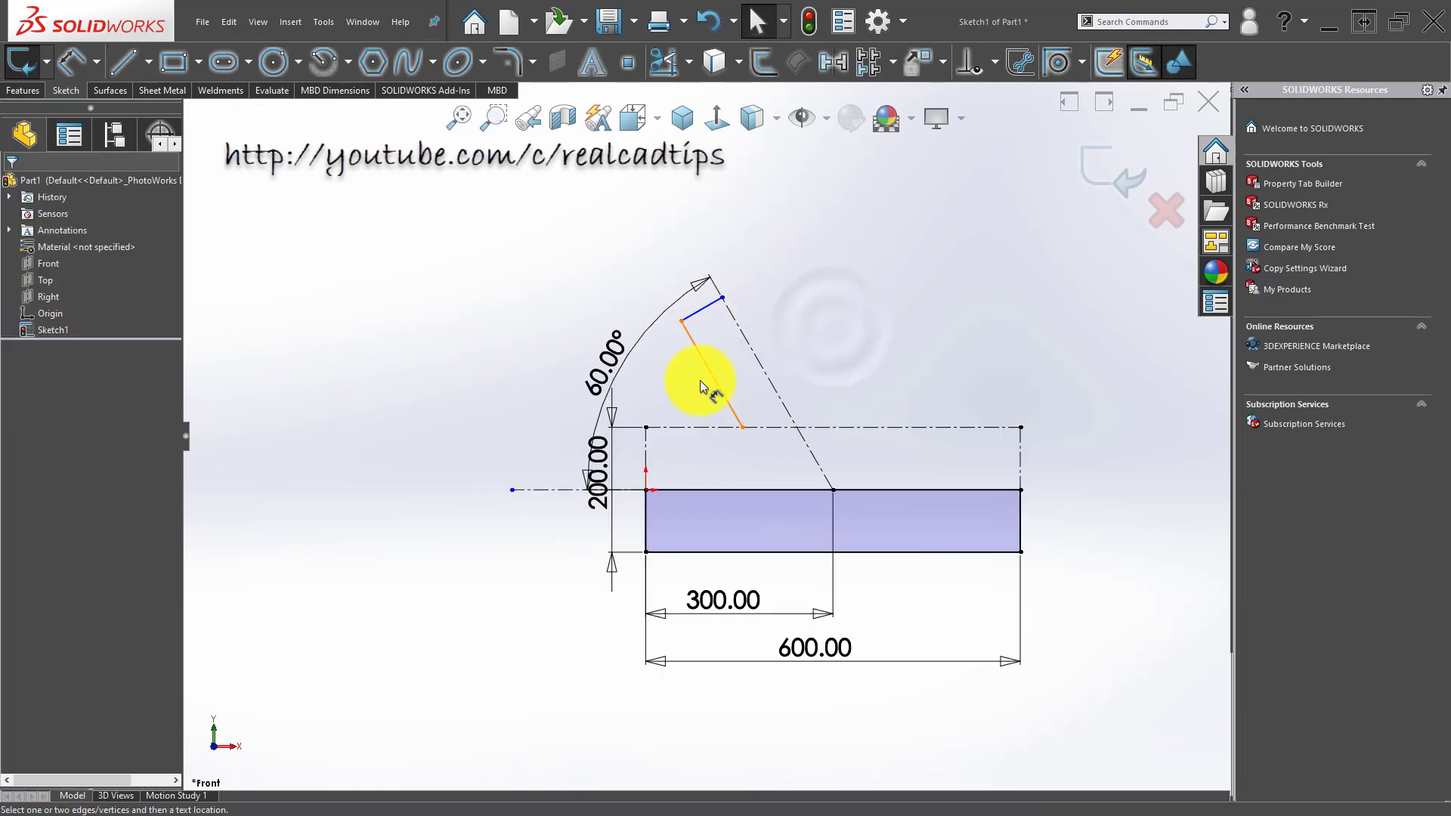
pyautogui.click(706, 367)
pyautogui.click(755, 350)
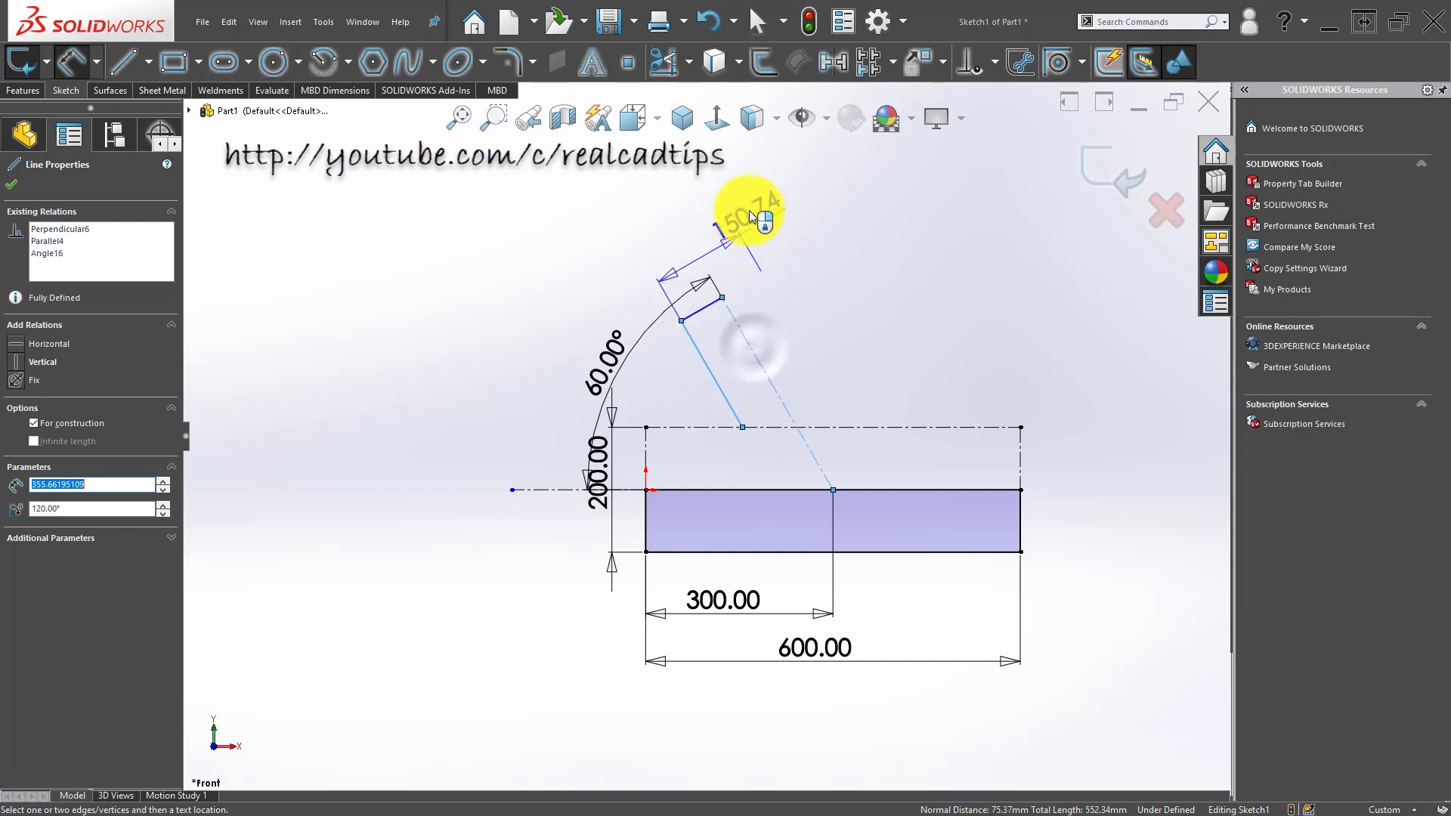
pyautogui.click(782, 204)
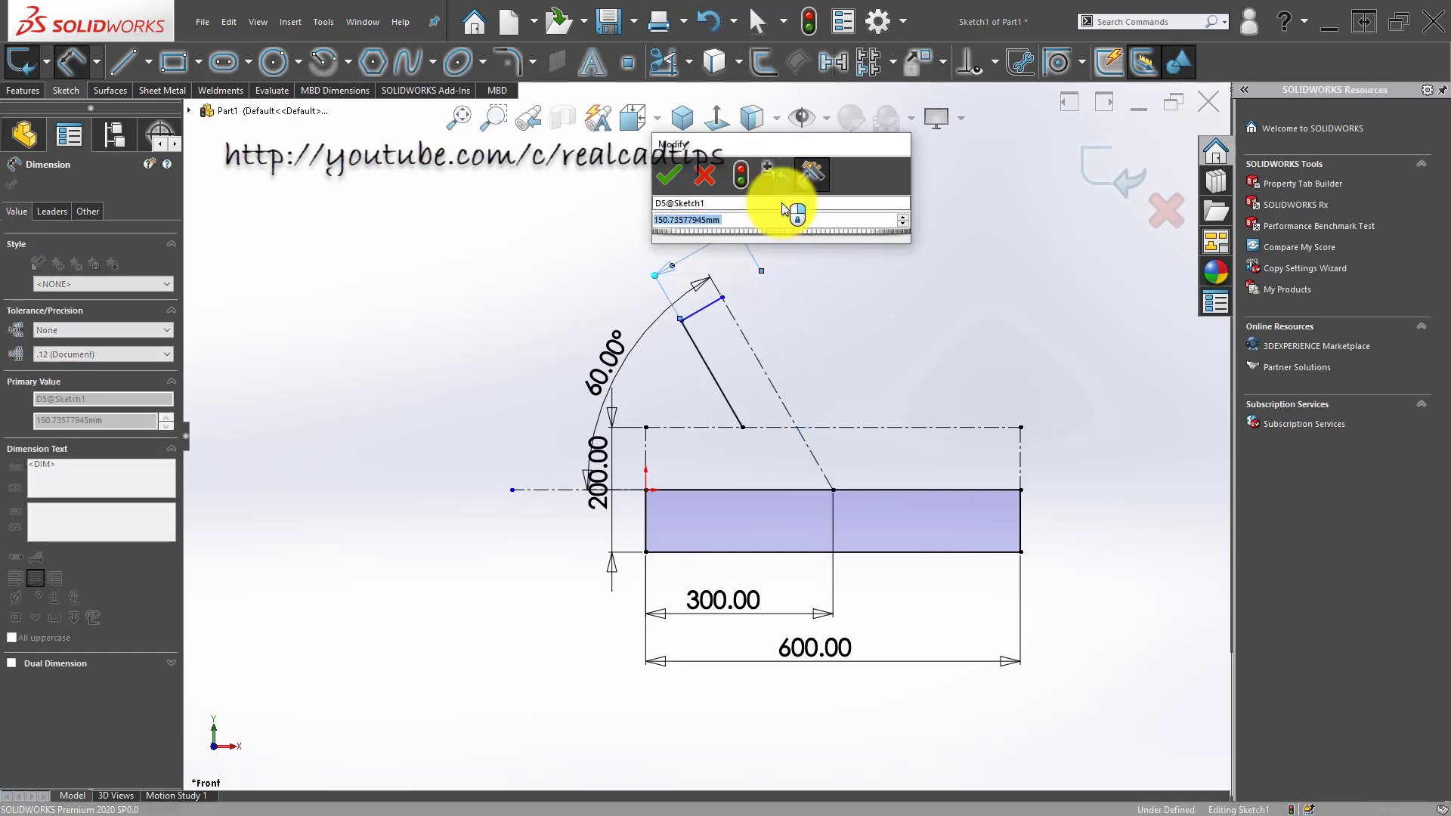
pyautogui.write('200')
pyautogui.press('Return')
pyautogui.press('Escape')
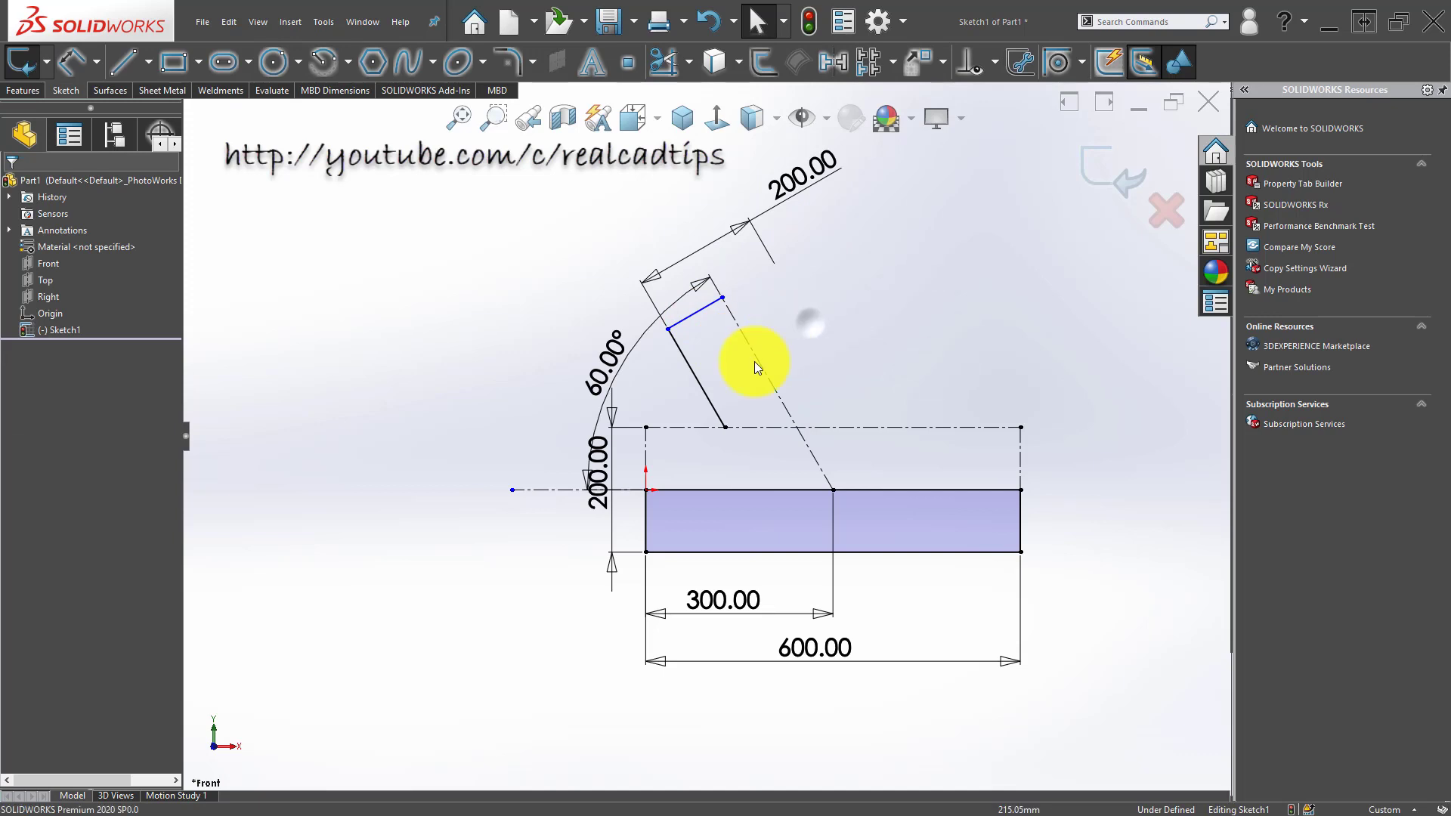
# Step: Dimension the short perpendicular line 300 mm from the slanted centerline's lower endpoint
pyautogui.moveTo(849, 340); pyautogui.dragTo(873, 265, button='right')
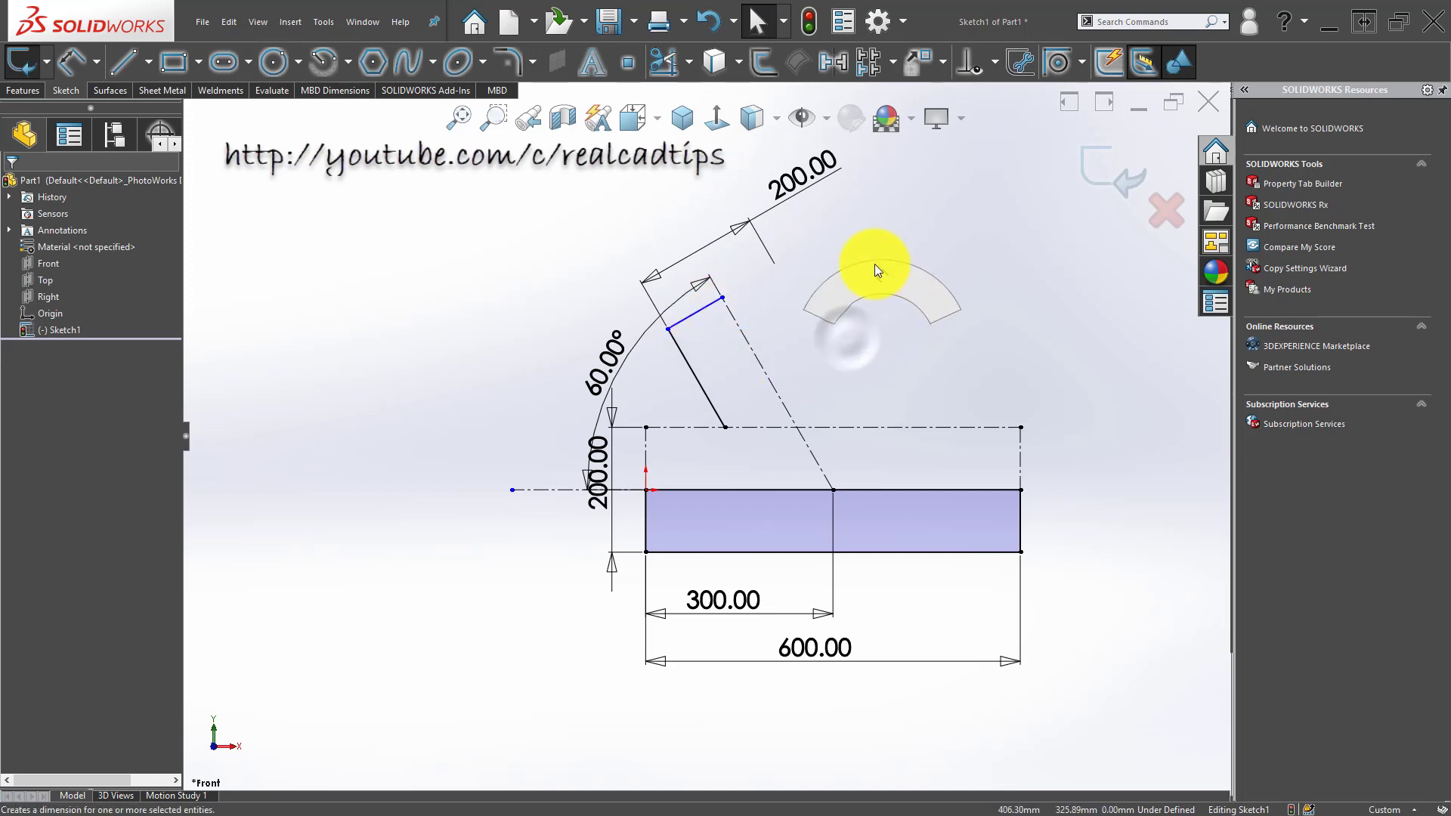
pyautogui.click(689, 316)
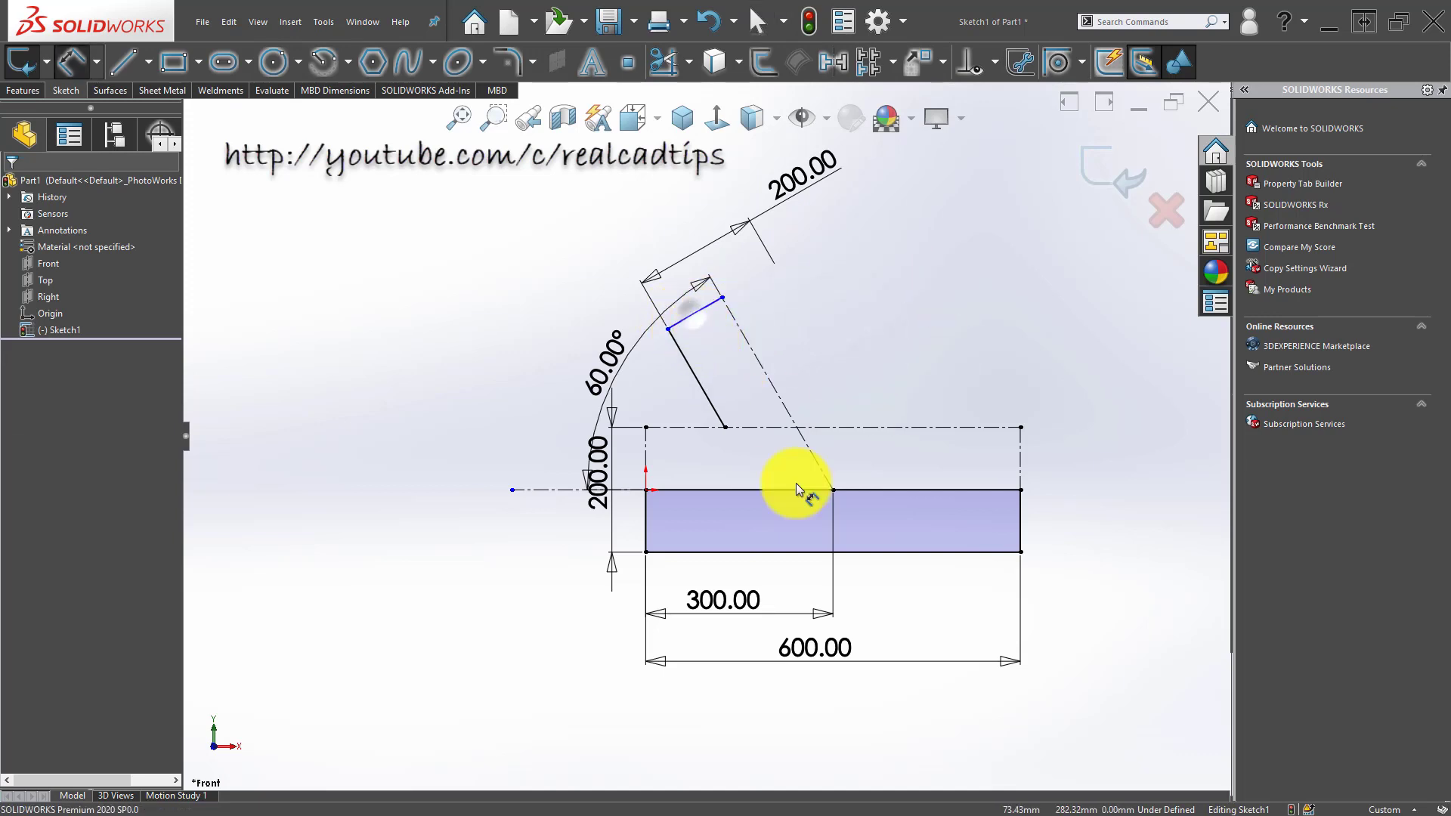
pyautogui.click(833, 490)
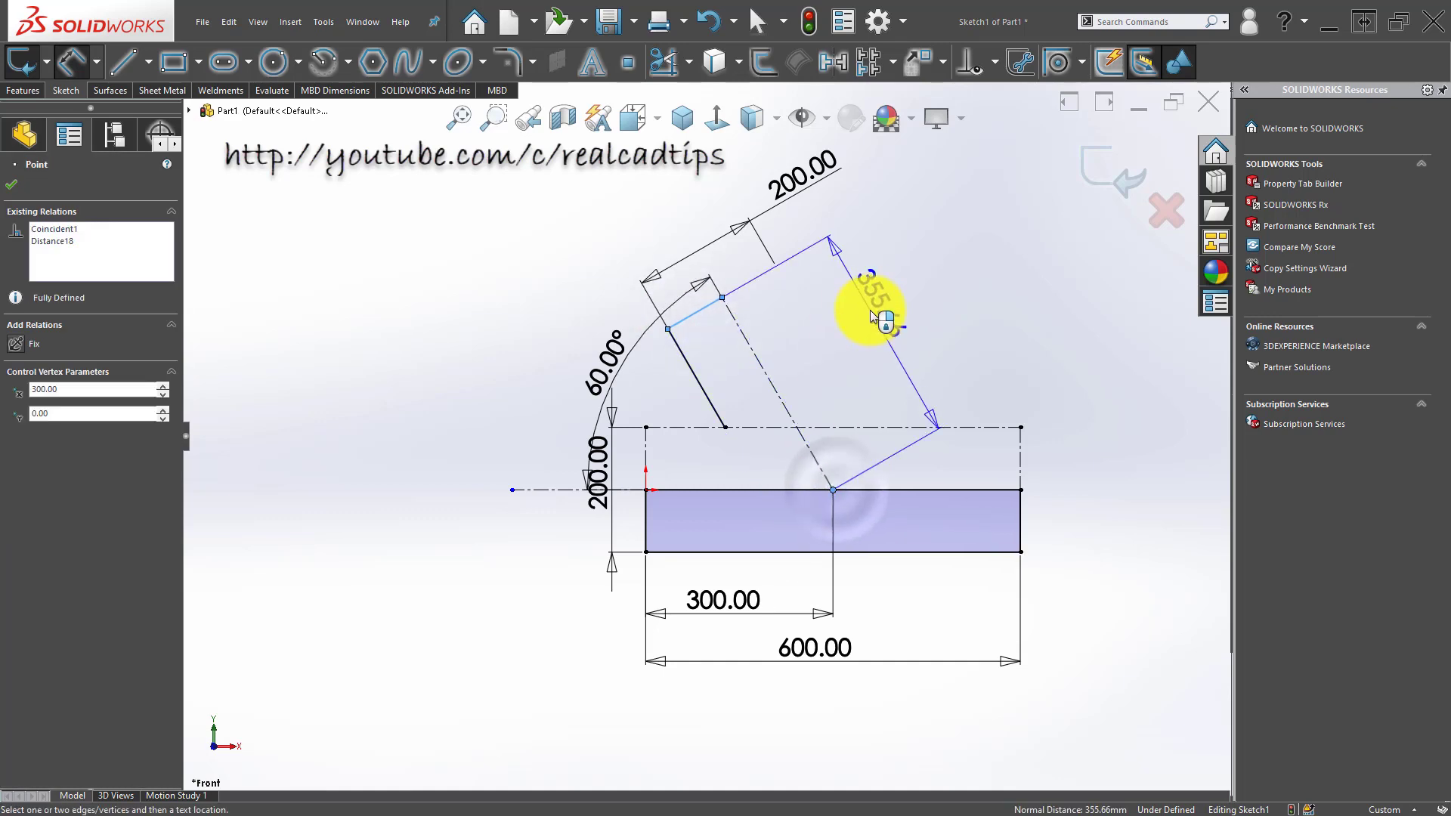
pyautogui.click(869, 310)
pyautogui.write('300')
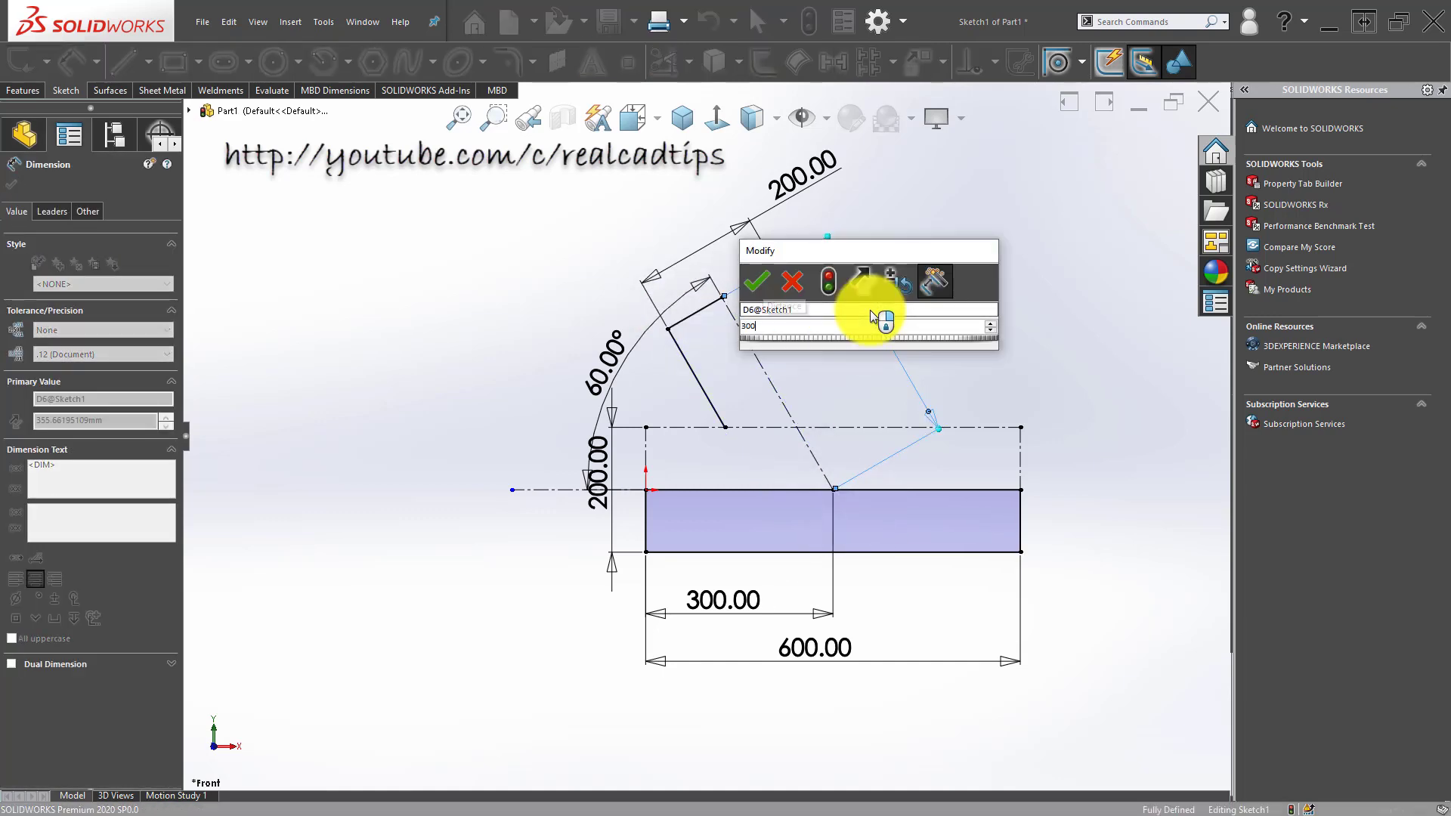
pyautogui.press('Return')
pyautogui.press('Escape')
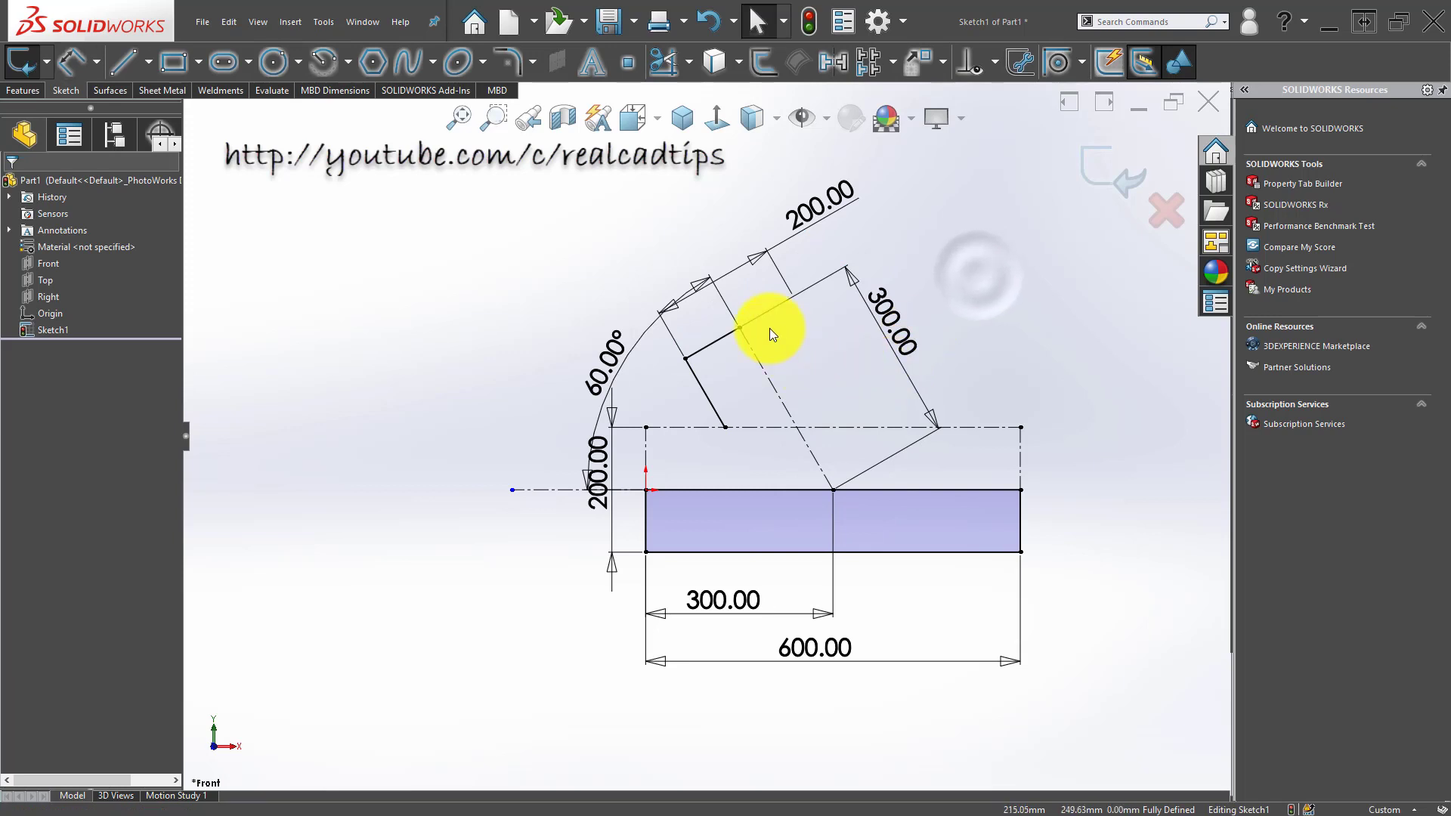
# Step: Reposition the 60° angle and both 200 mm diameter dimensions clear of the sketch geometry
pyautogui.moveTo(613, 355); pyautogui.dragTo(505, 291)
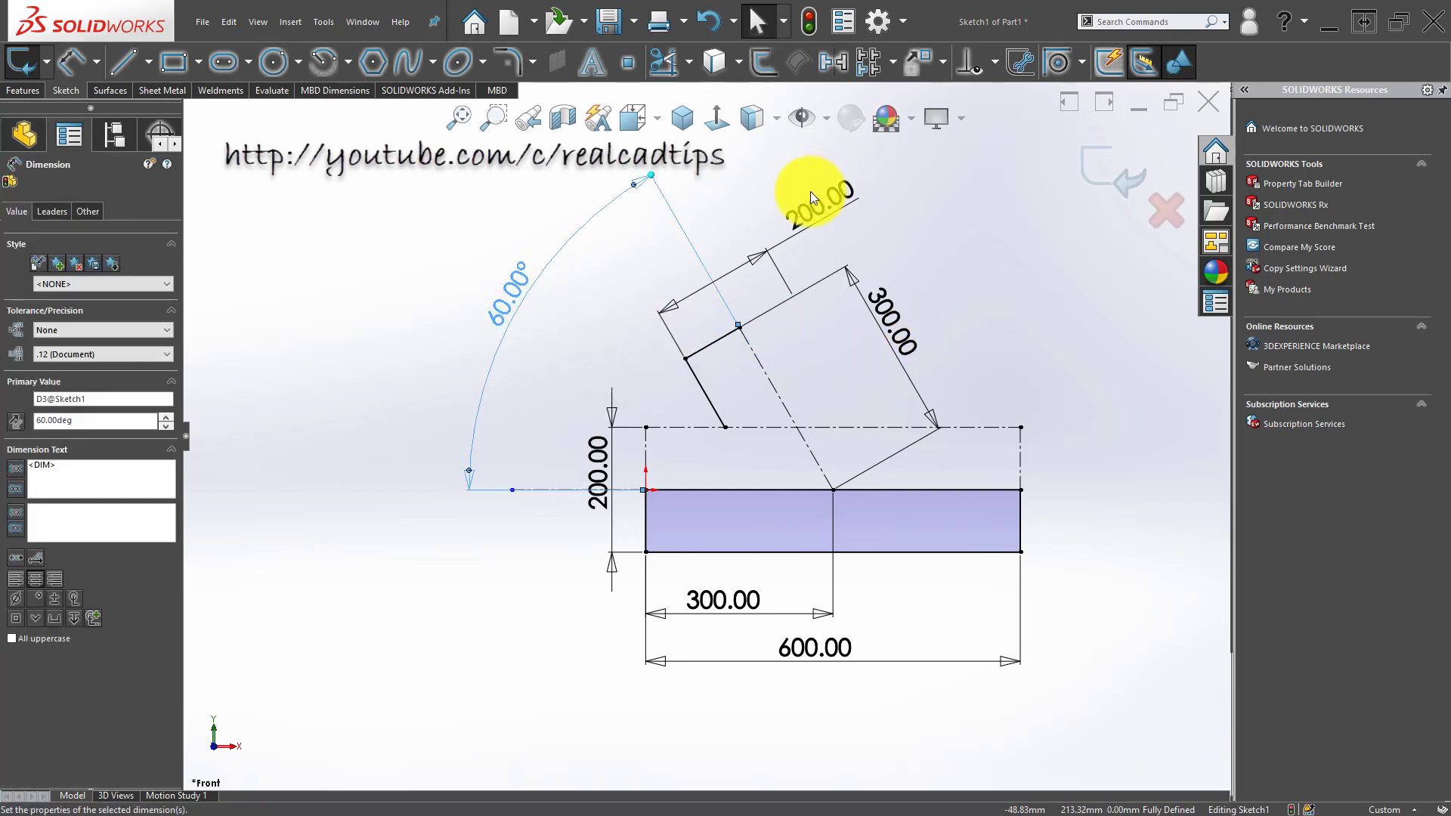
pyautogui.press('Escape')
pyautogui.moveTo(715, 250); pyautogui.dragTo(724, 240)
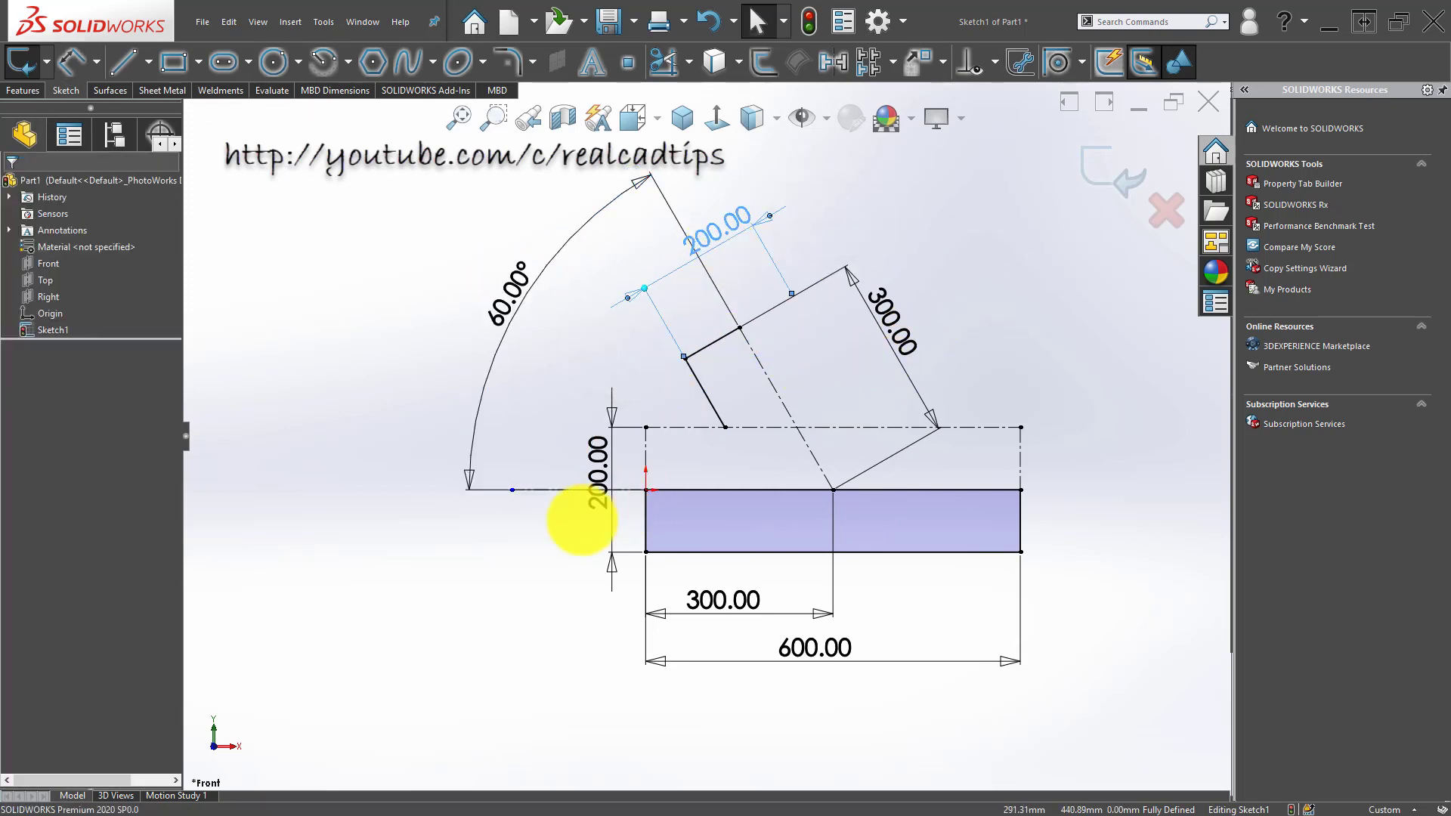
pyautogui.click(509, 538)
pyautogui.moveTo(610, 459); pyautogui.dragTo(421, 492)
pyautogui.click(479, 615)
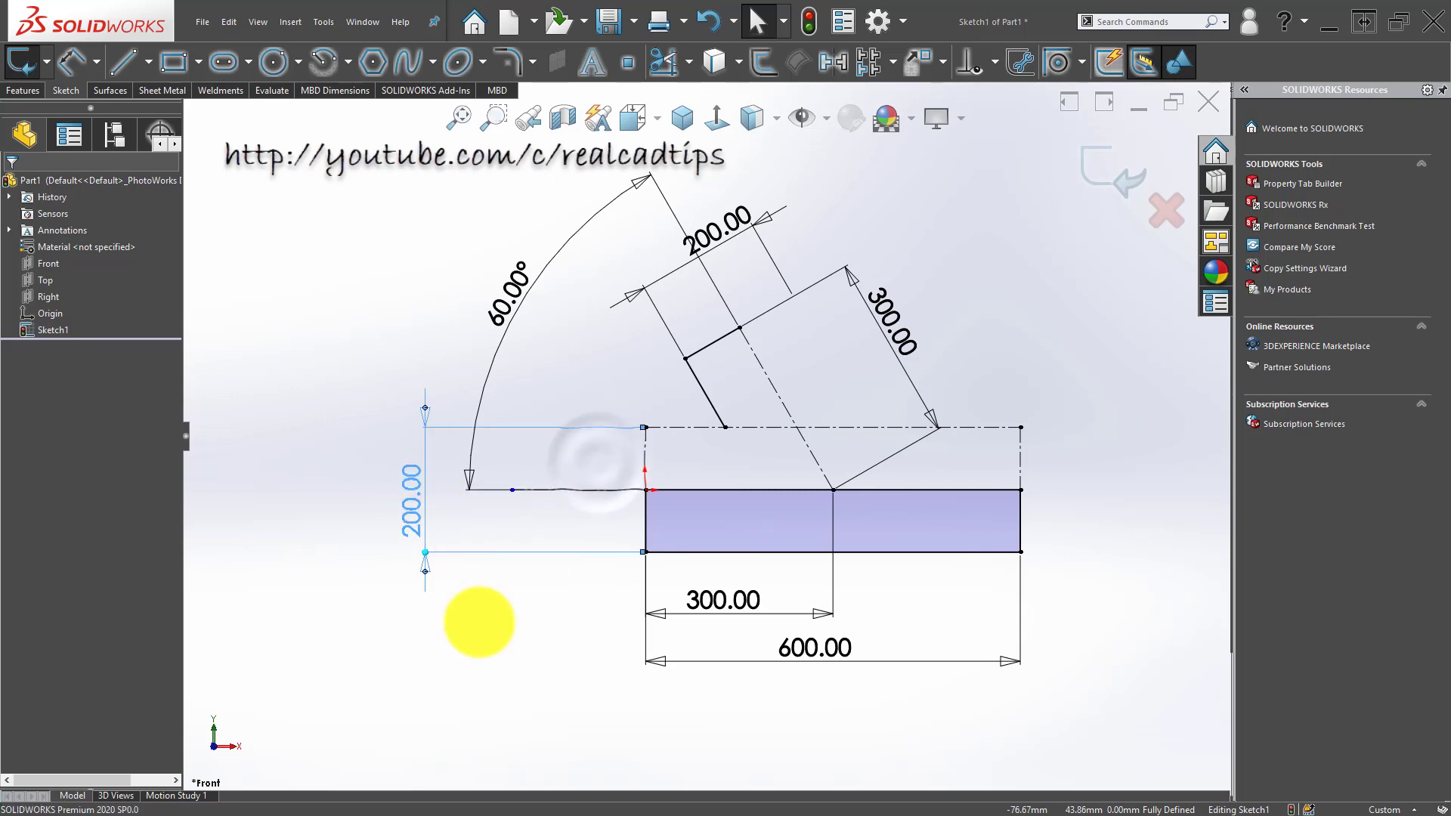
# Step: Convert the slanted outline's parallel line and short perpendicular line to construction geometry
pyautogui.click(697, 384)
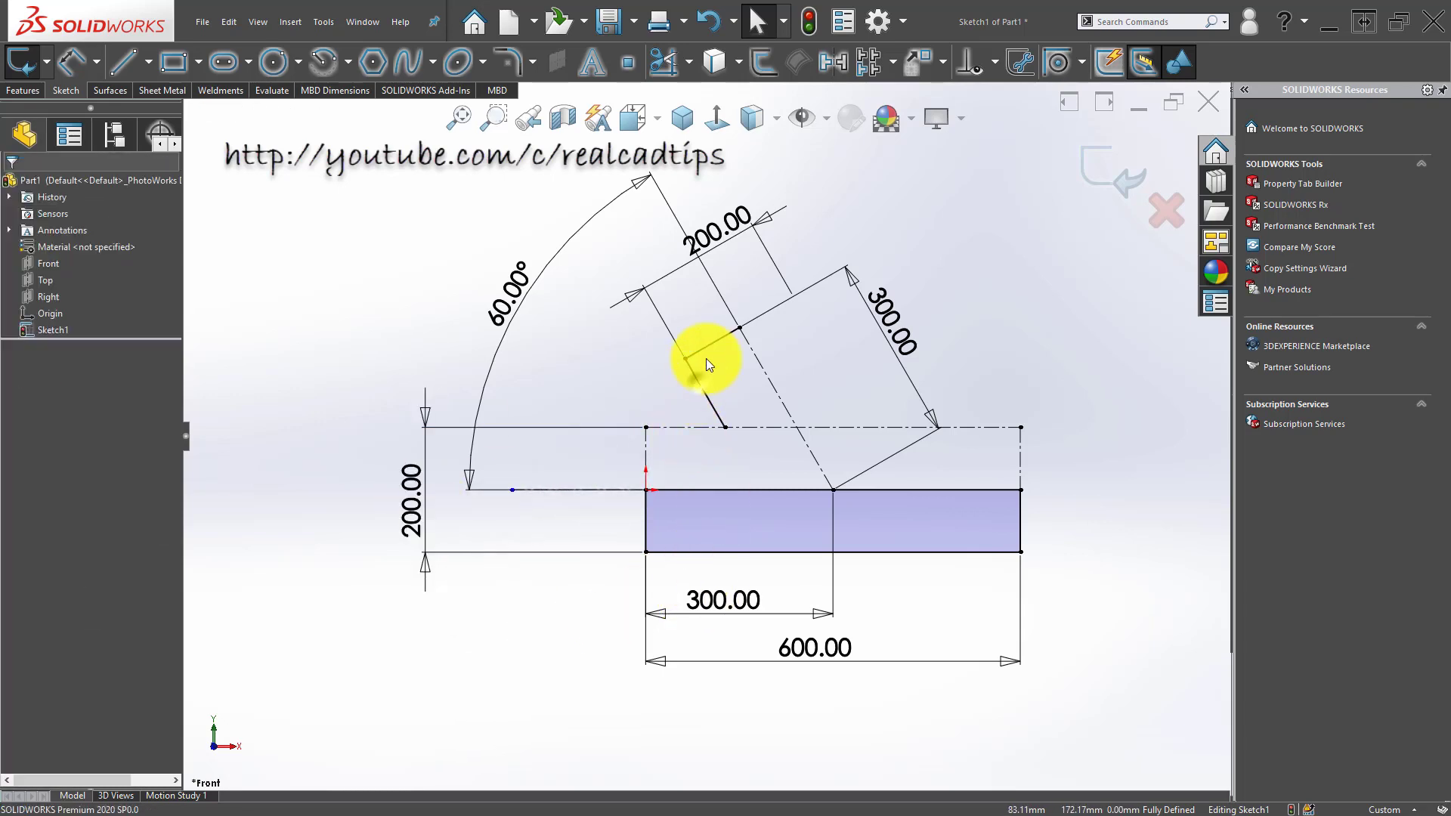
pyautogui.keyDown('ctrl'); pyautogui.click(710, 341); pyautogui.keyUp('ctrl')
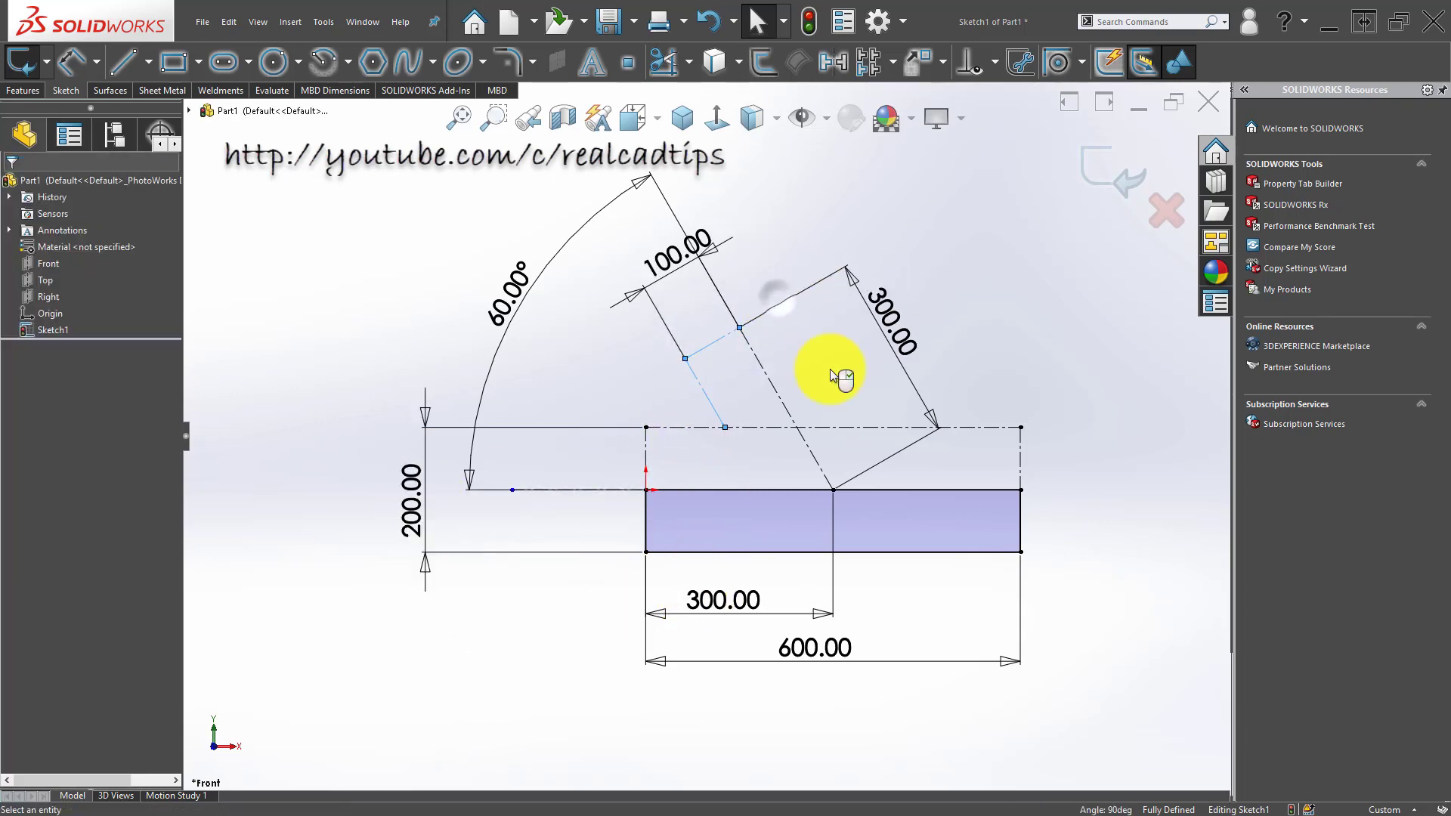
pyautogui.press('f')
pyautogui.click(929, 275)
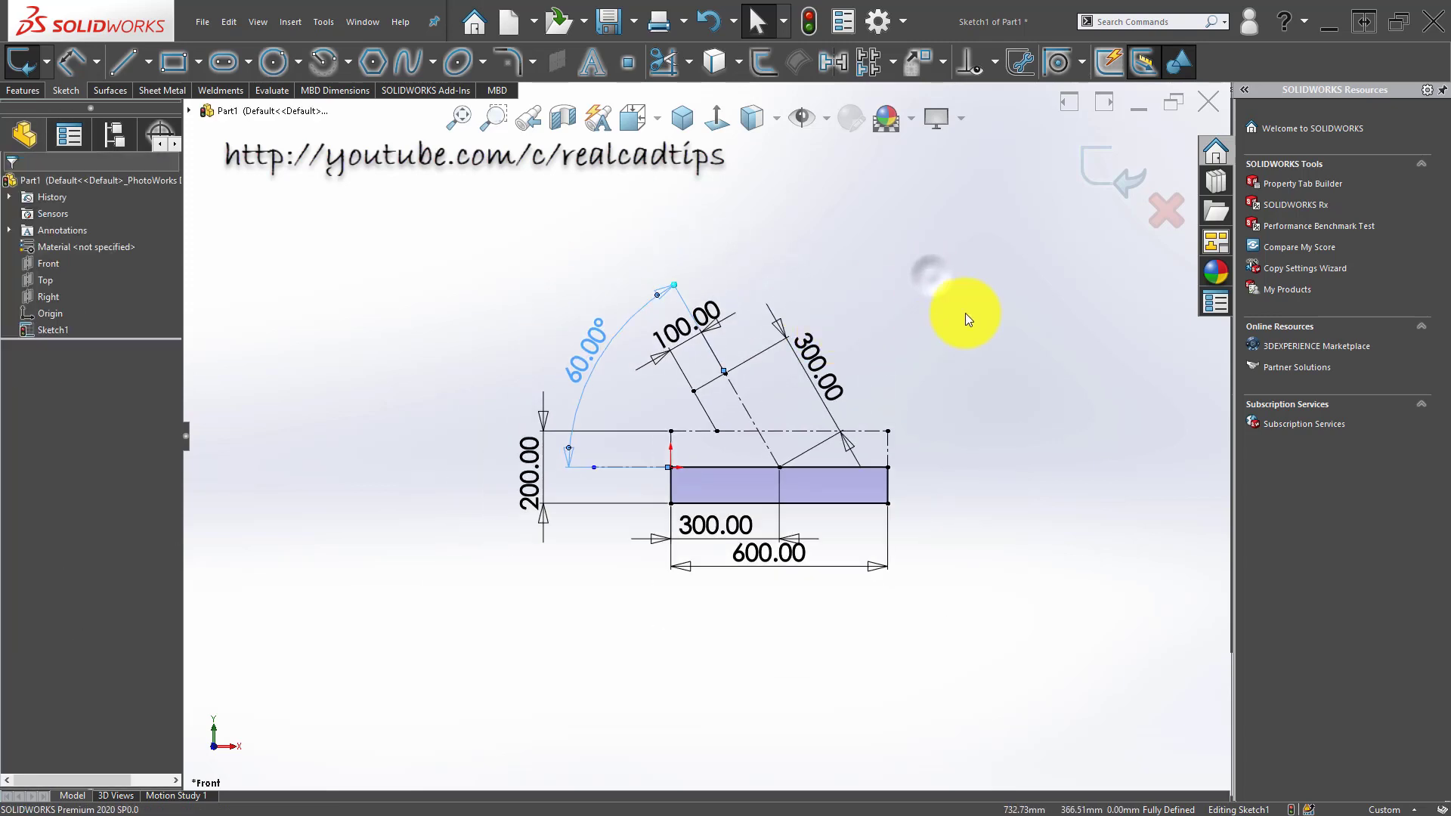
# Step: Finish the sketch and revolve the rectangle 360° about the horizontal centerline extending beyond its left end
pyautogui.click(1113, 170)
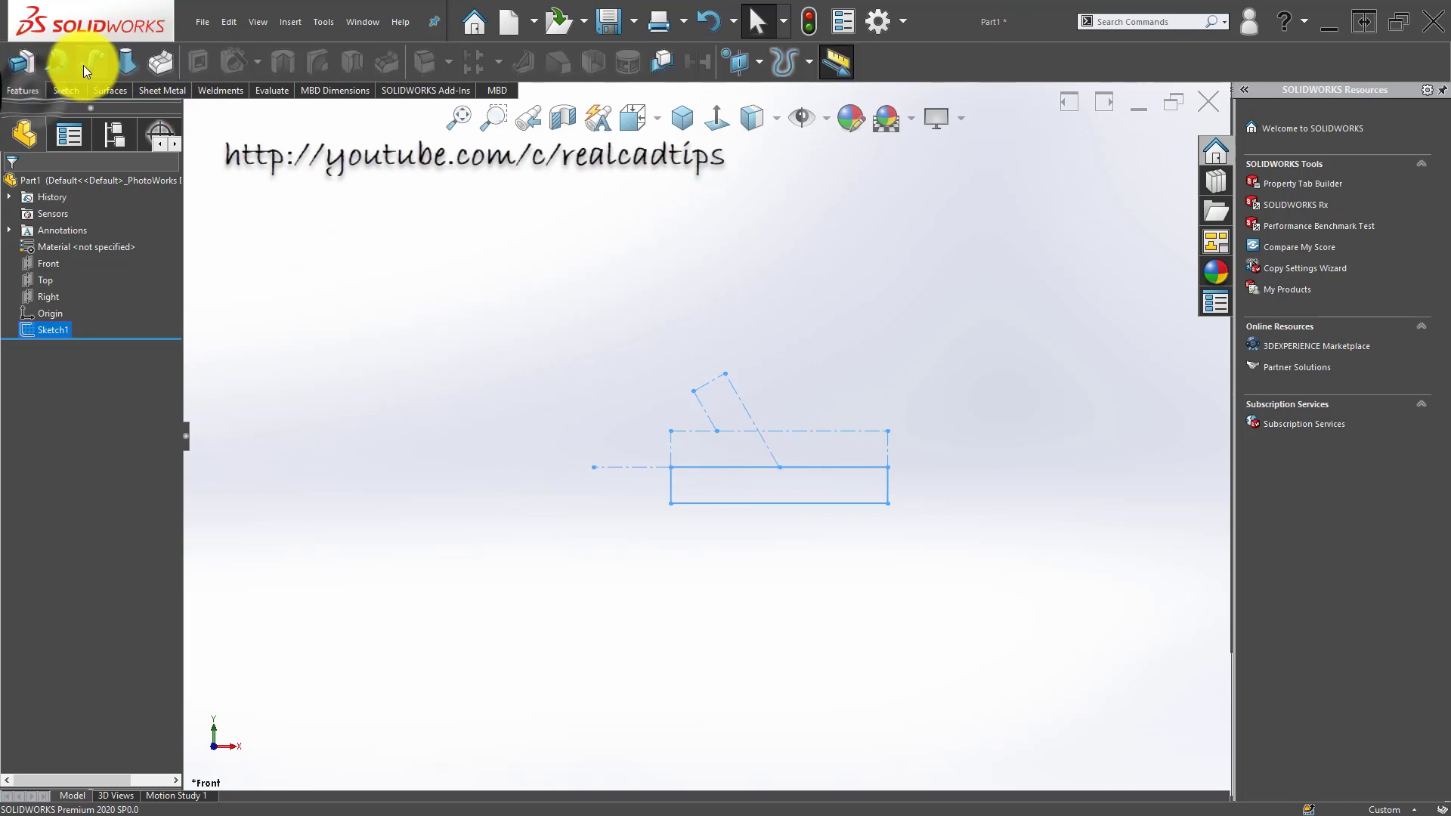
pyautogui.click(56, 63)
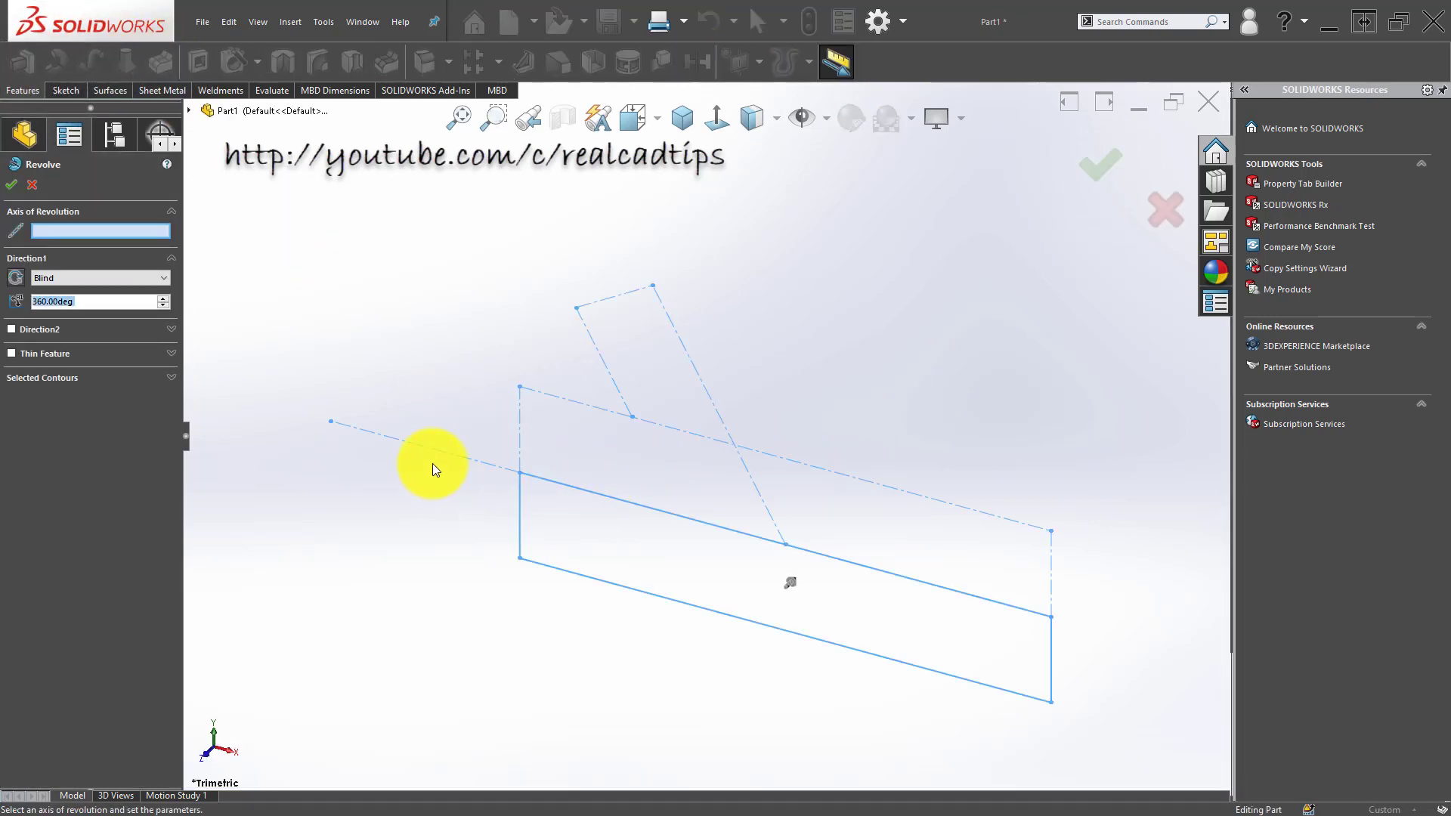
pyautogui.click(443, 455)
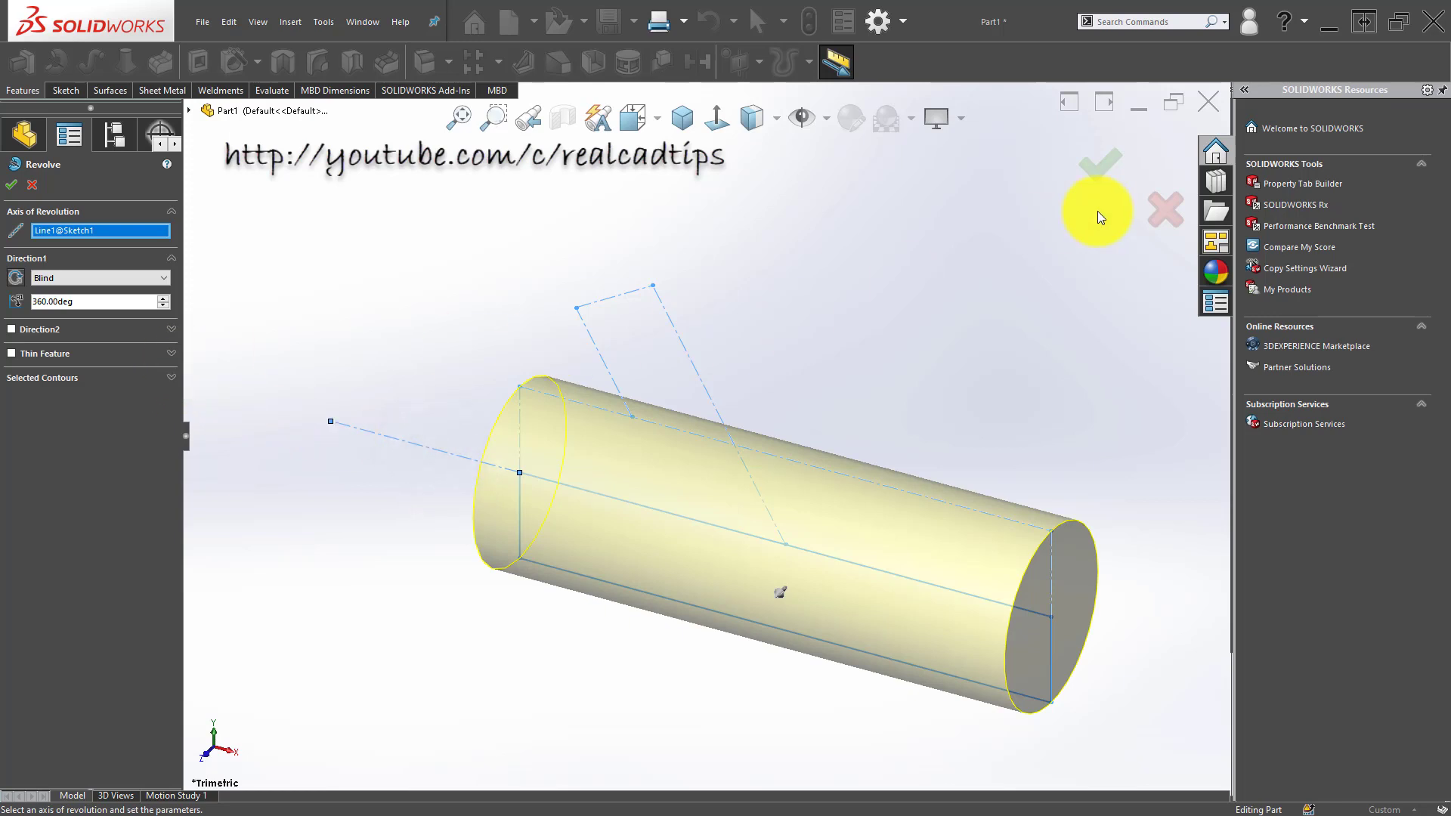
pyautogui.click(1102, 166)
pyautogui.moveTo(785, 349); pyautogui.dragTo(669, 402, button='middle')
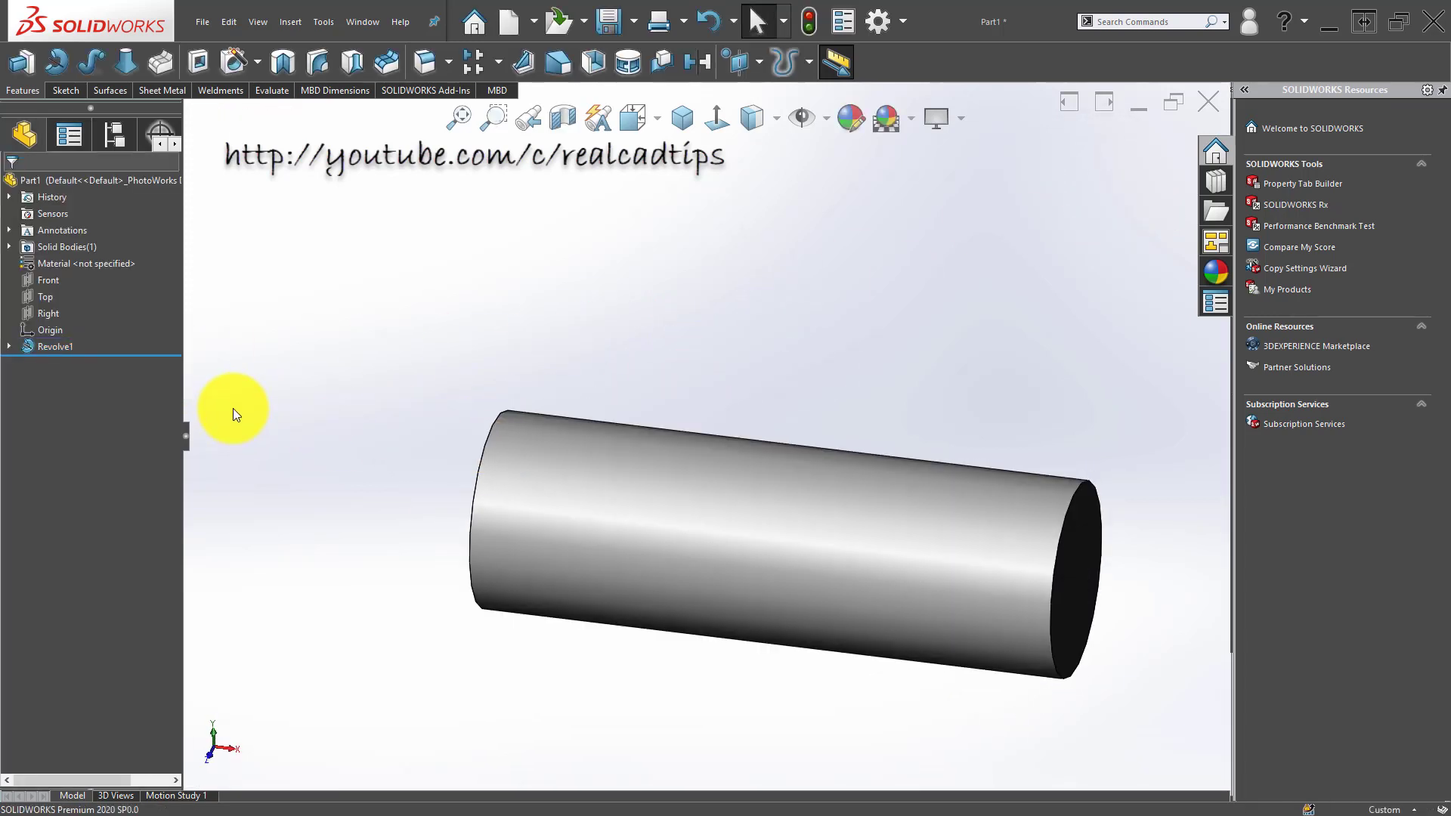
# Step: Make the revolve's underlying sketch visible in the model
pyautogui.click(284, 386)
pyautogui.click(38, 296)
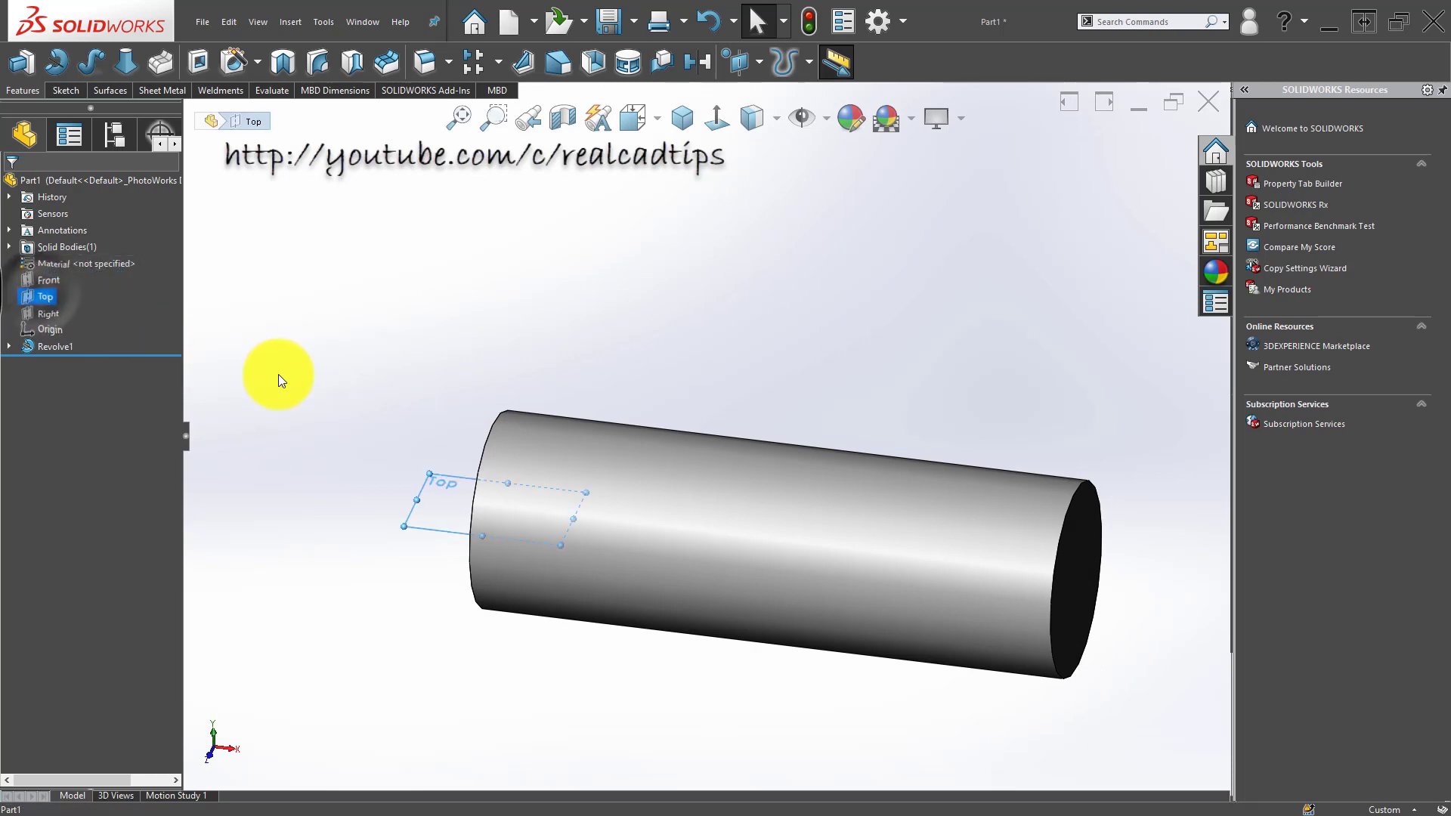
pyautogui.click(366, 357)
pyautogui.click(37, 347)
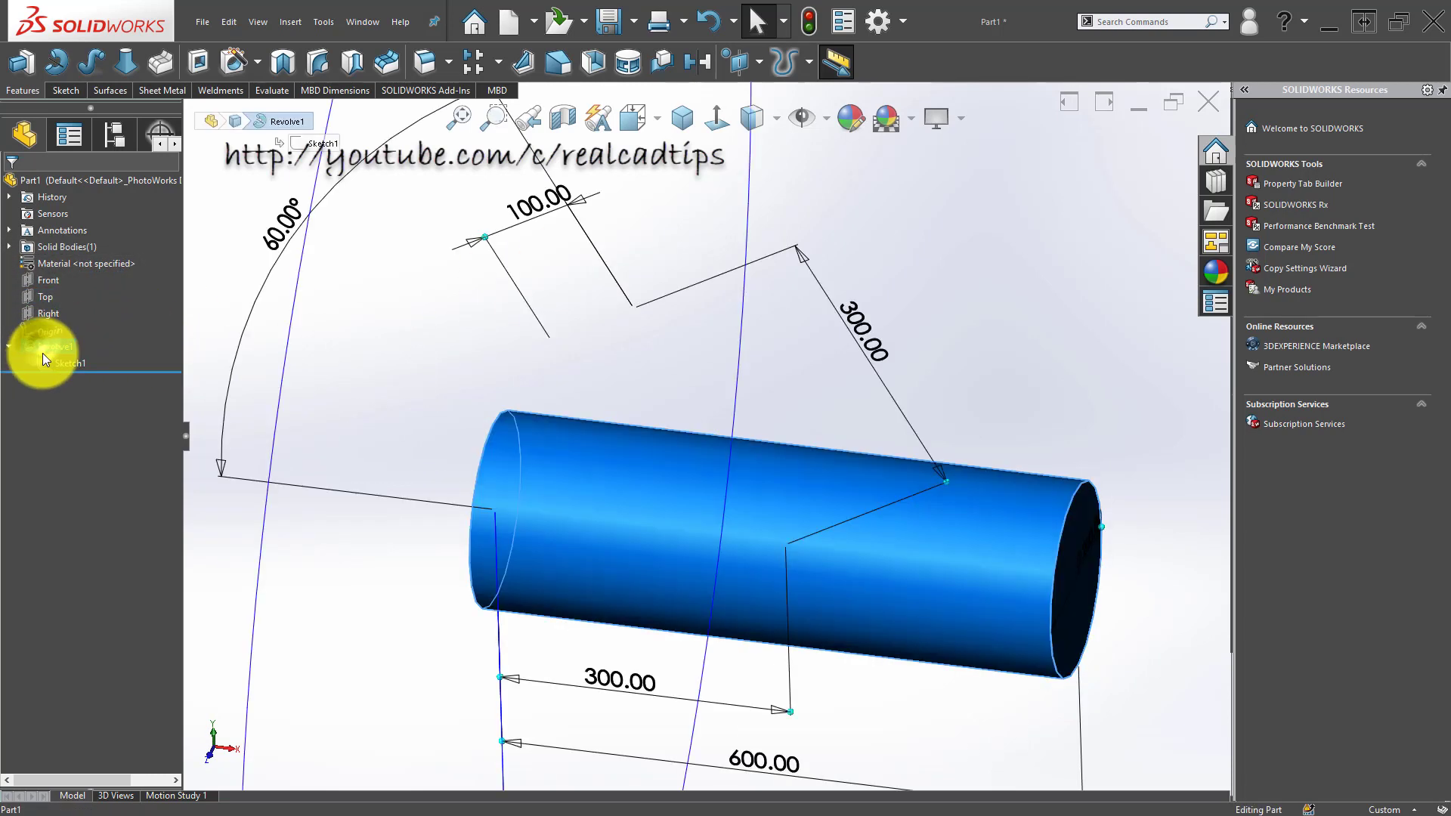
pyautogui.click(65, 361)
pyautogui.click(88, 340)
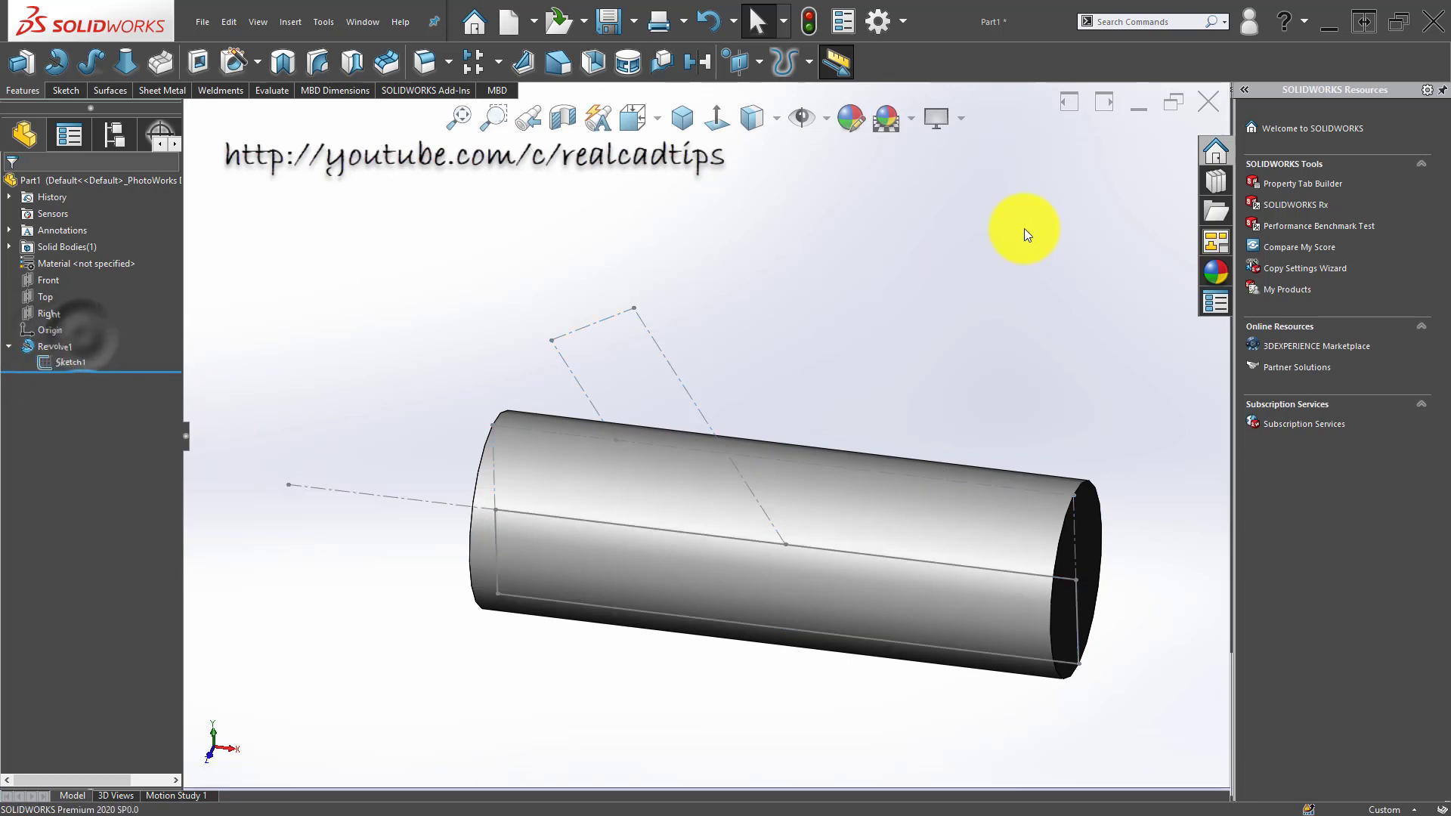
# Step: Create a reference plane perpendicular to the slanted centerline, passing through its upper endpoint
pyautogui.moveTo(1023, 229)
pyautogui.mouseDown(button='middle')
pyautogui.moveTo(720, 333)
pyautogui.moveTo(739, 285)
pyautogui.moveTo(766, 305)
pyautogui.mouseUp(button='middle')
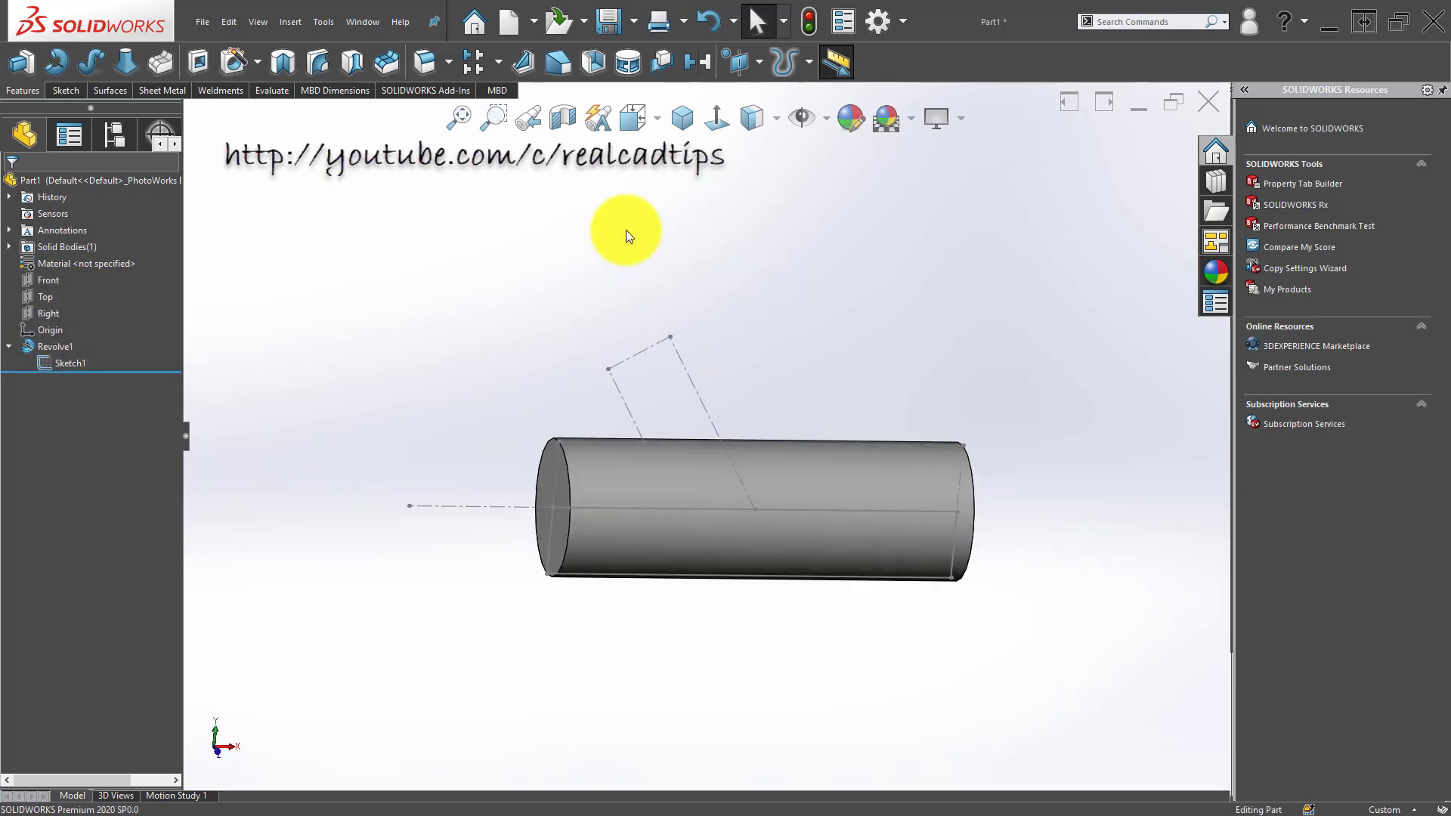
pyautogui.click(759, 62)
pyautogui.click(745, 93)
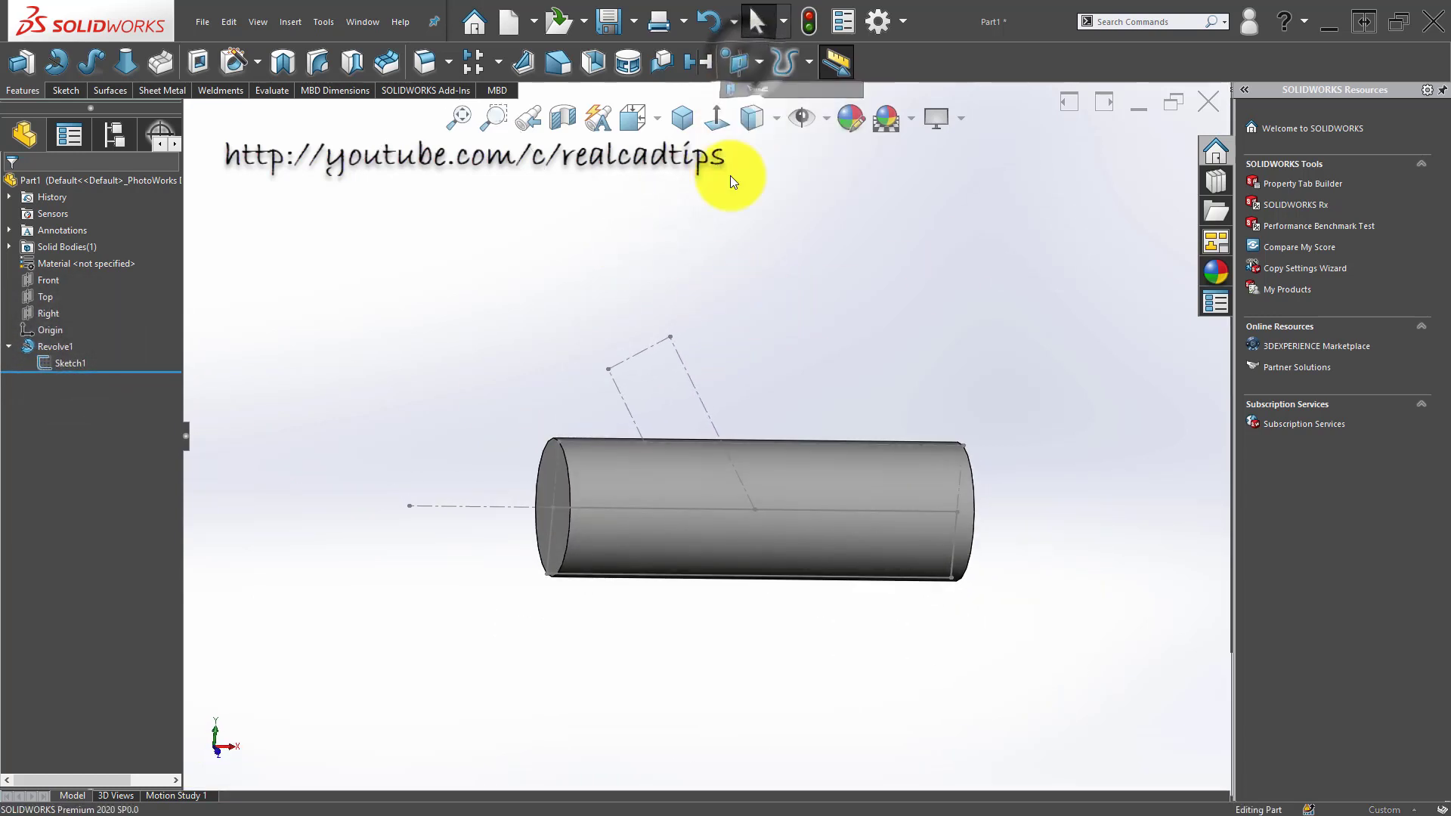
pyautogui.click(687, 373)
pyautogui.click(670, 336)
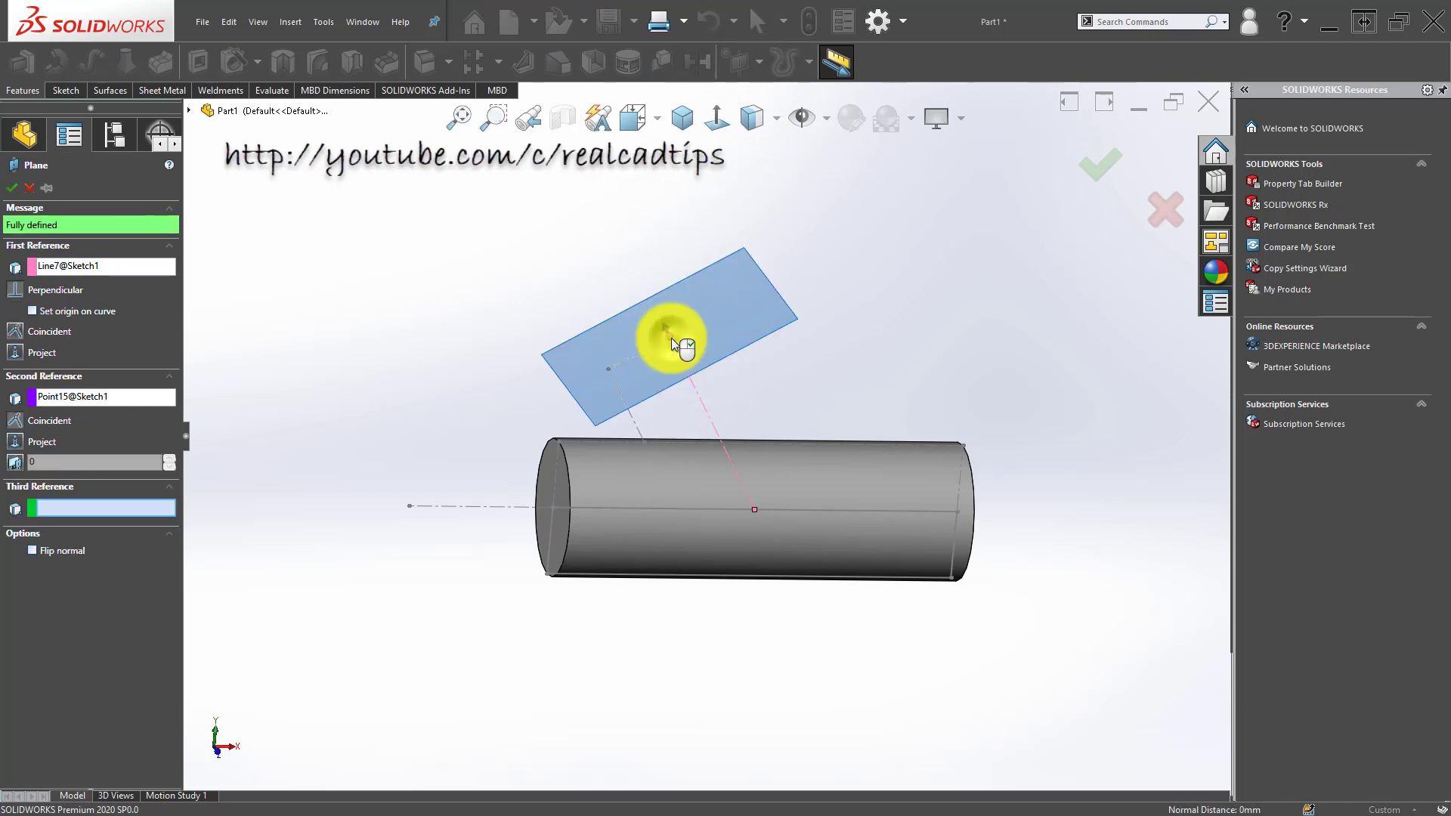
pyautogui.click(1095, 178)
# Step: Sketch a circle on the new plane, centered on the slanted centerline's upper endpoint and reaching the short perpendicular line's outer end
pyautogui.moveTo(733, 411)
pyautogui.mouseDown(button='middle')
pyautogui.moveTo(849, 356)
pyautogui.moveTo(845, 382)
pyautogui.moveTo(763, 432)
pyautogui.mouseUp(button='middle')
pyautogui.click(759, 308)
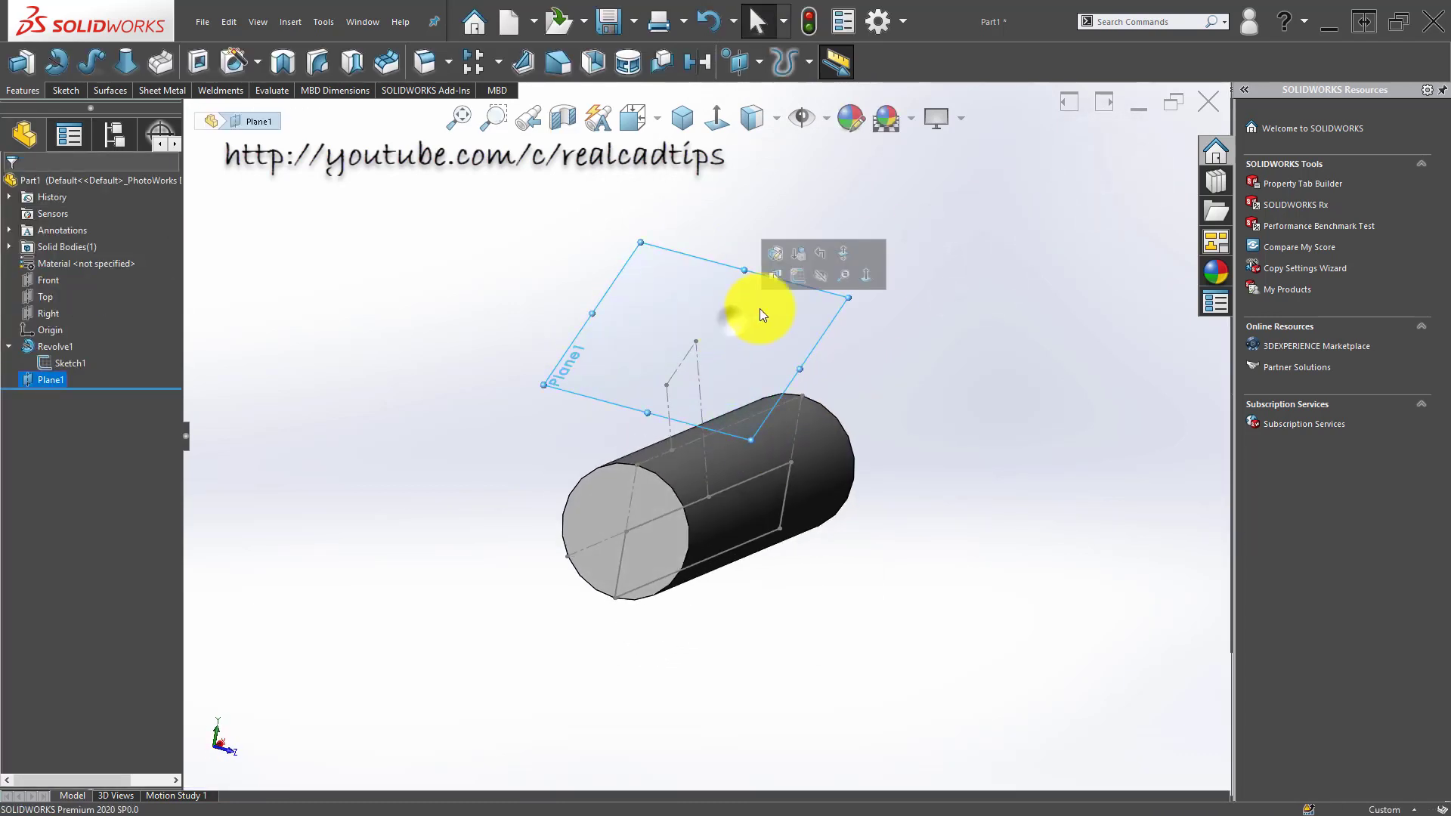
pyautogui.click(799, 279)
pyautogui.click(273, 62)
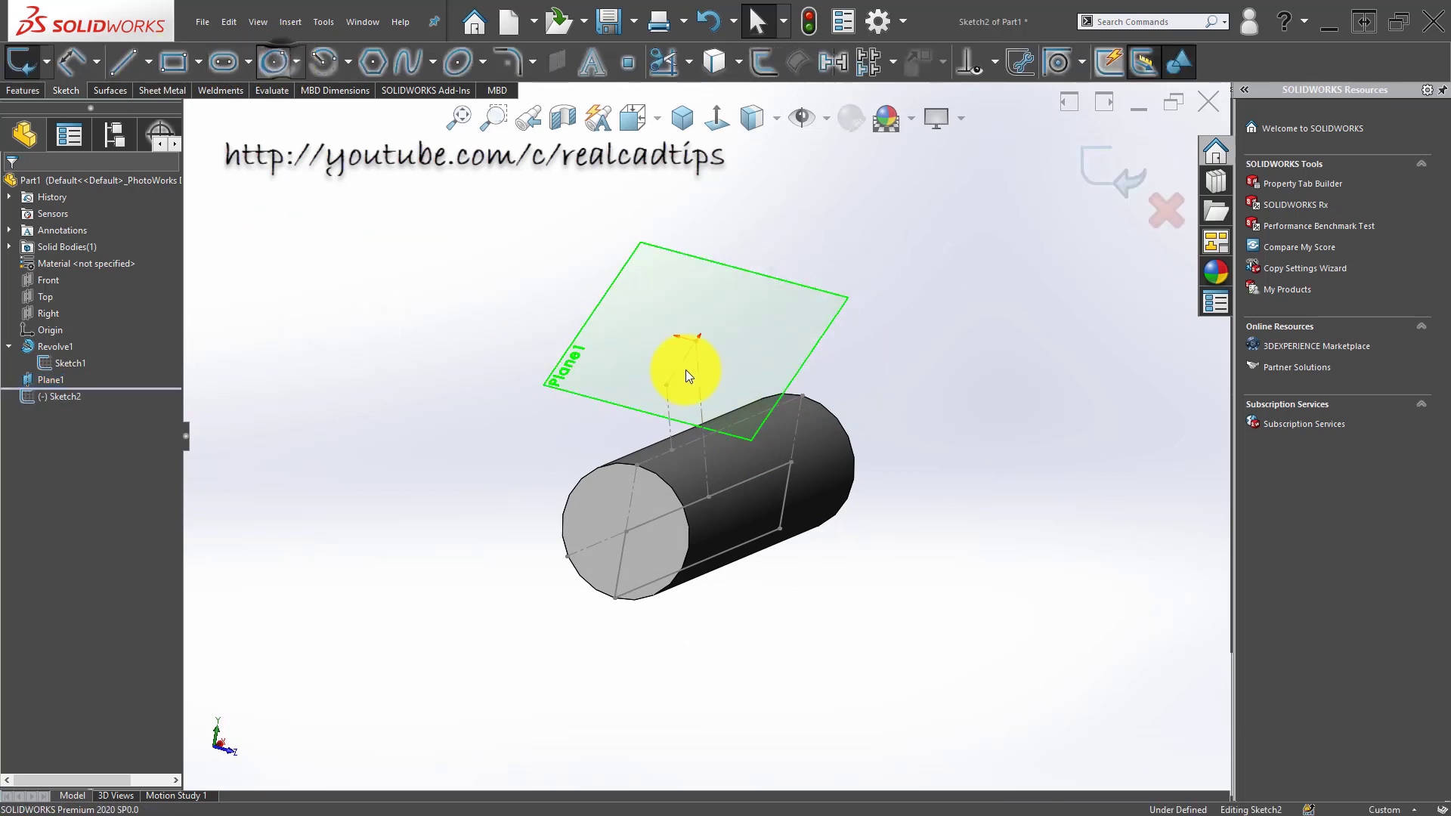
pyautogui.moveTo(696, 338); pyautogui.dragTo(670, 399)
pyautogui.moveTo(692, 393); pyautogui.dragTo(663, 437, button='middle')
pyautogui.press('Escape')
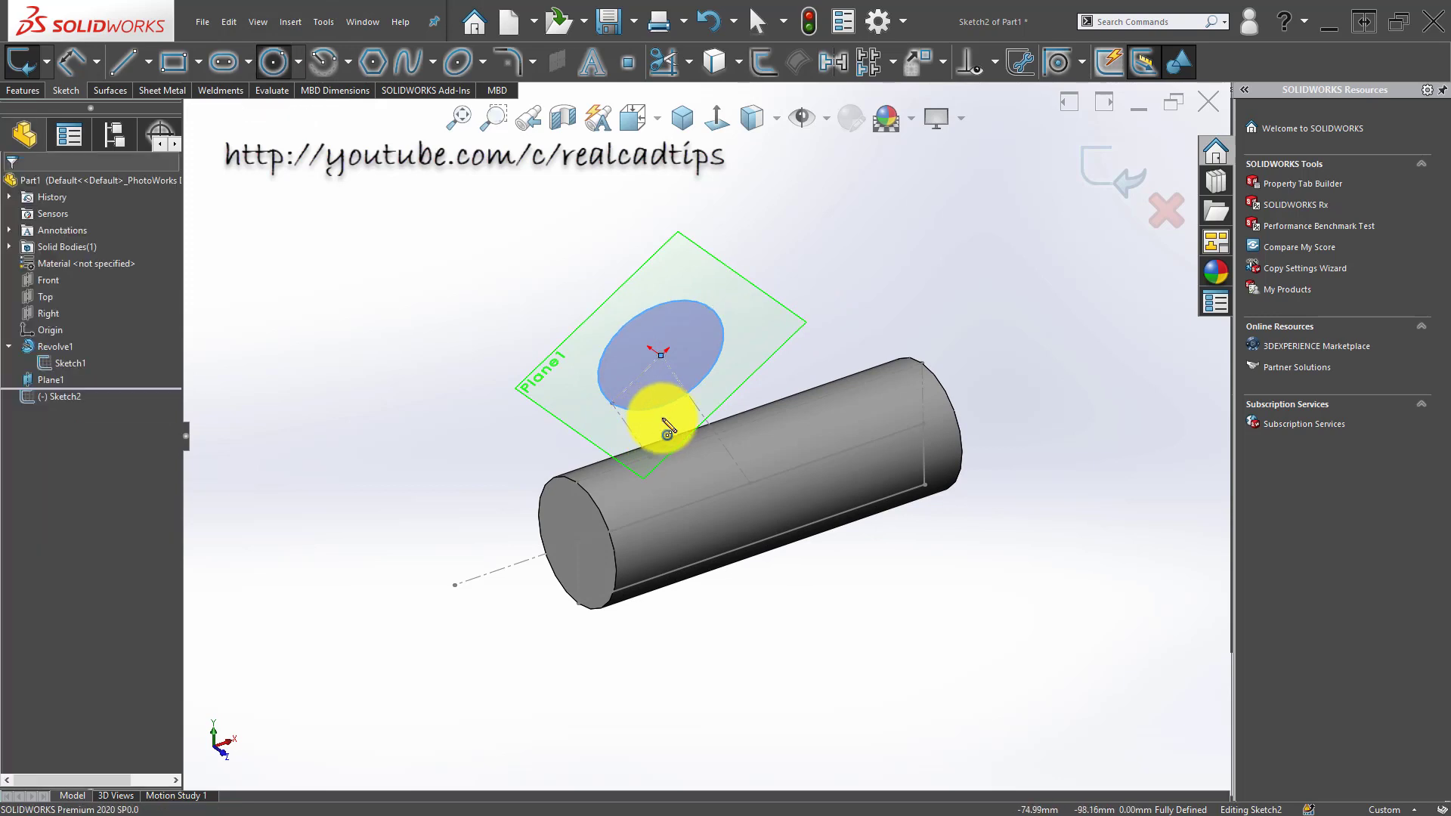
# Step: Extrude the circle with the Up To Surface end condition to the main cylinder's outer face, merging the result
pyautogui.click(18, 88)
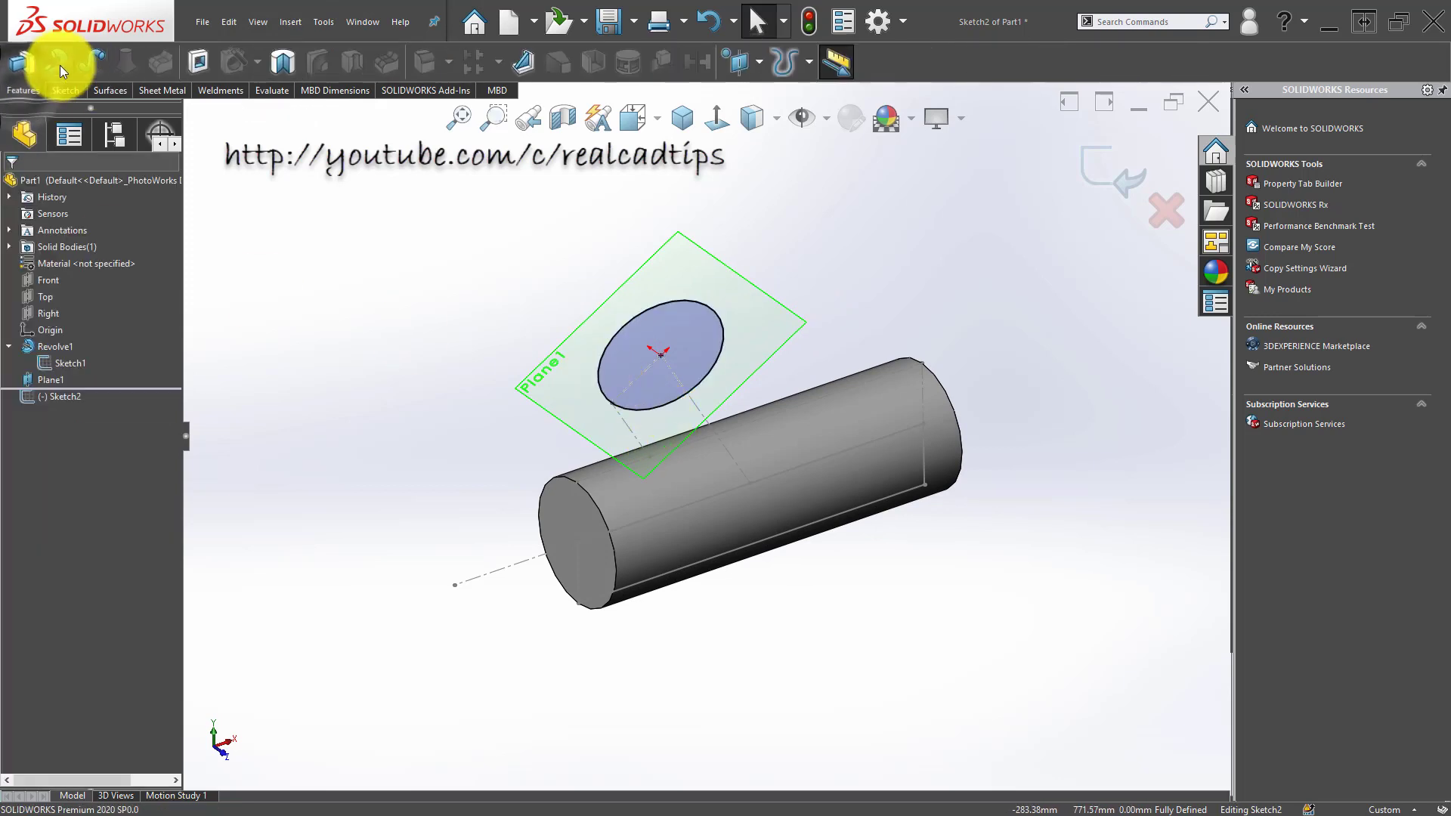
pyautogui.click(21, 65)
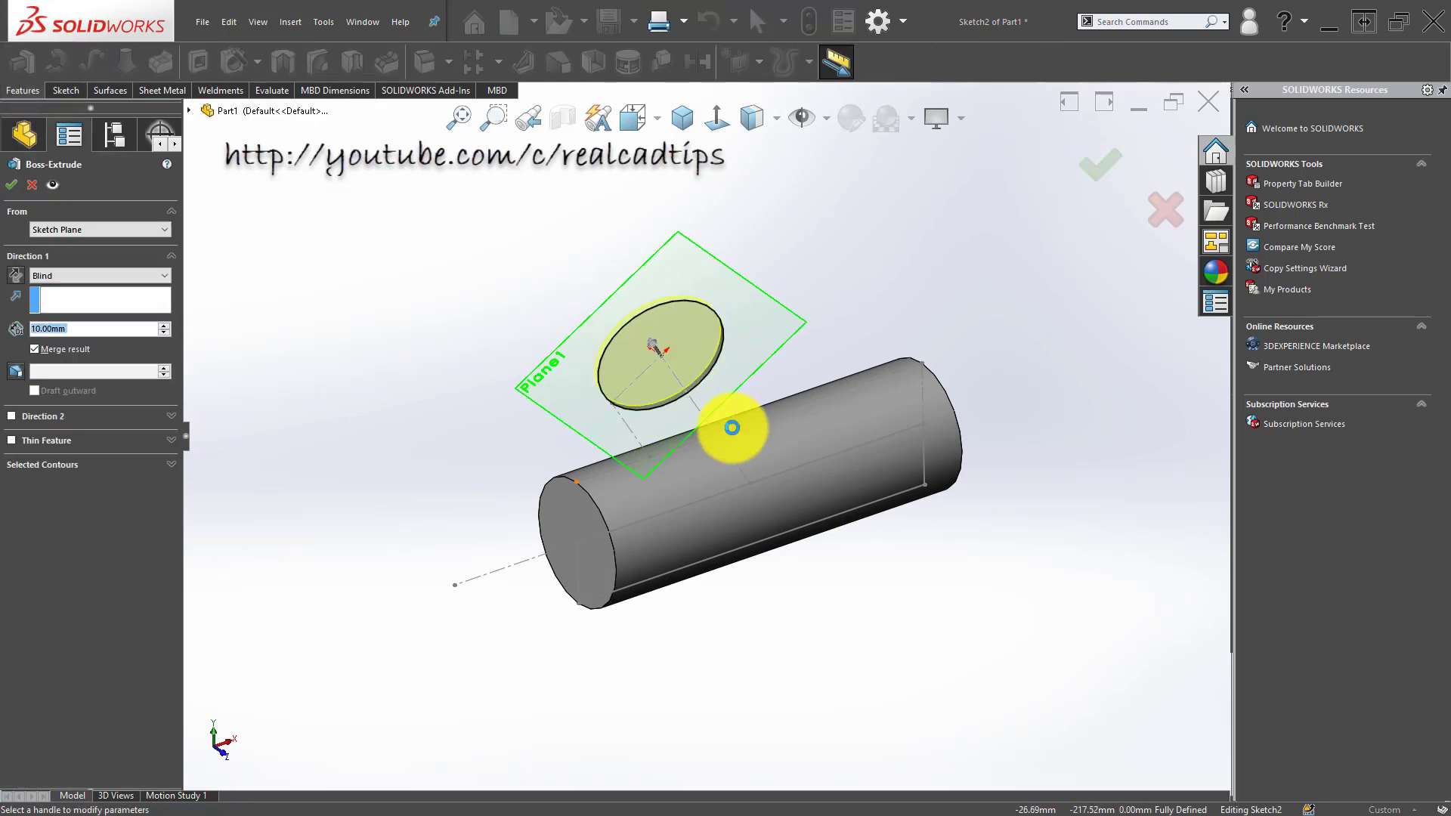
pyautogui.moveTo(738, 421); pyautogui.dragTo(689, 424, button='middle')
pyautogui.click(107, 277)
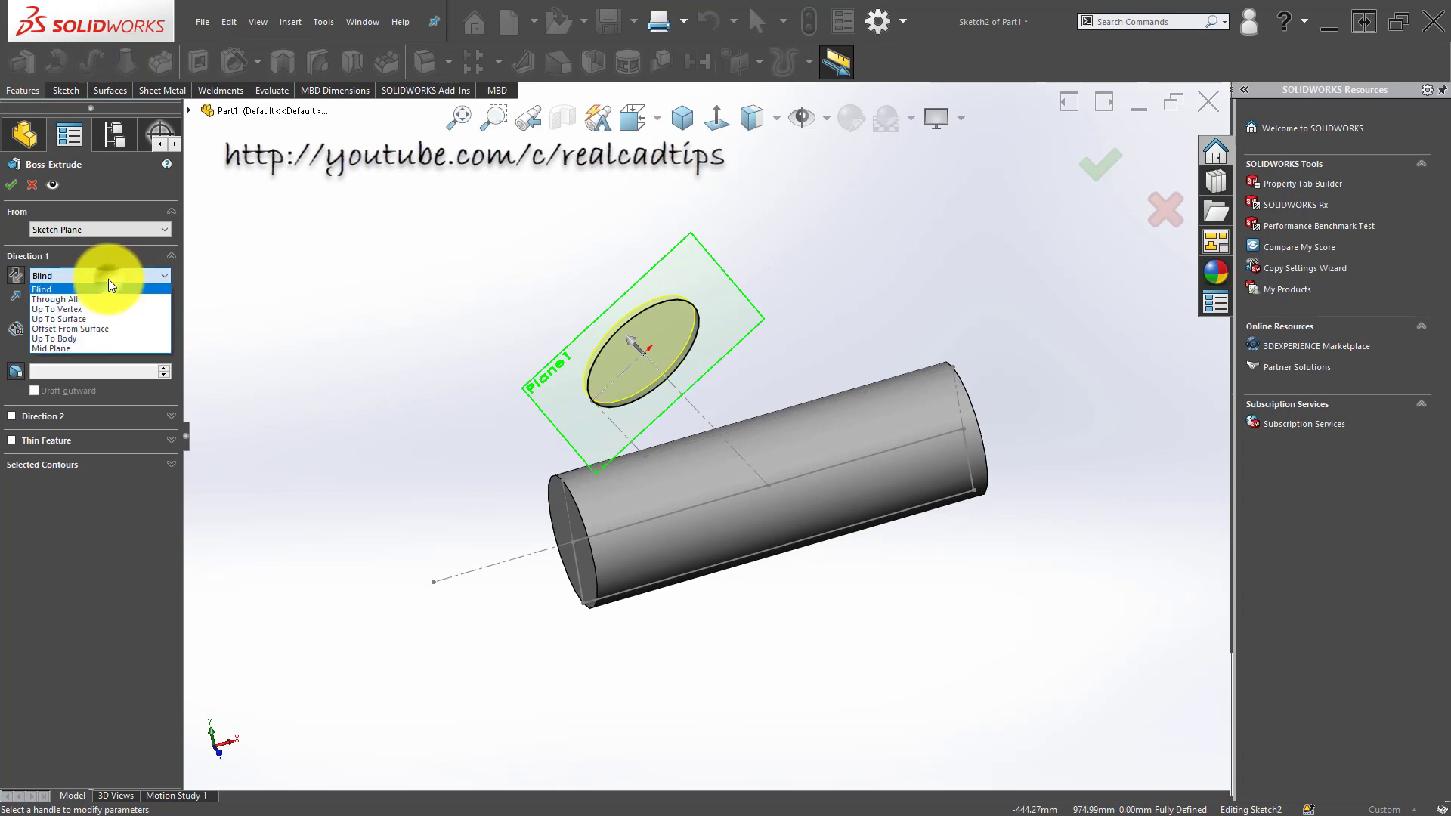
pyautogui.click(121, 319)
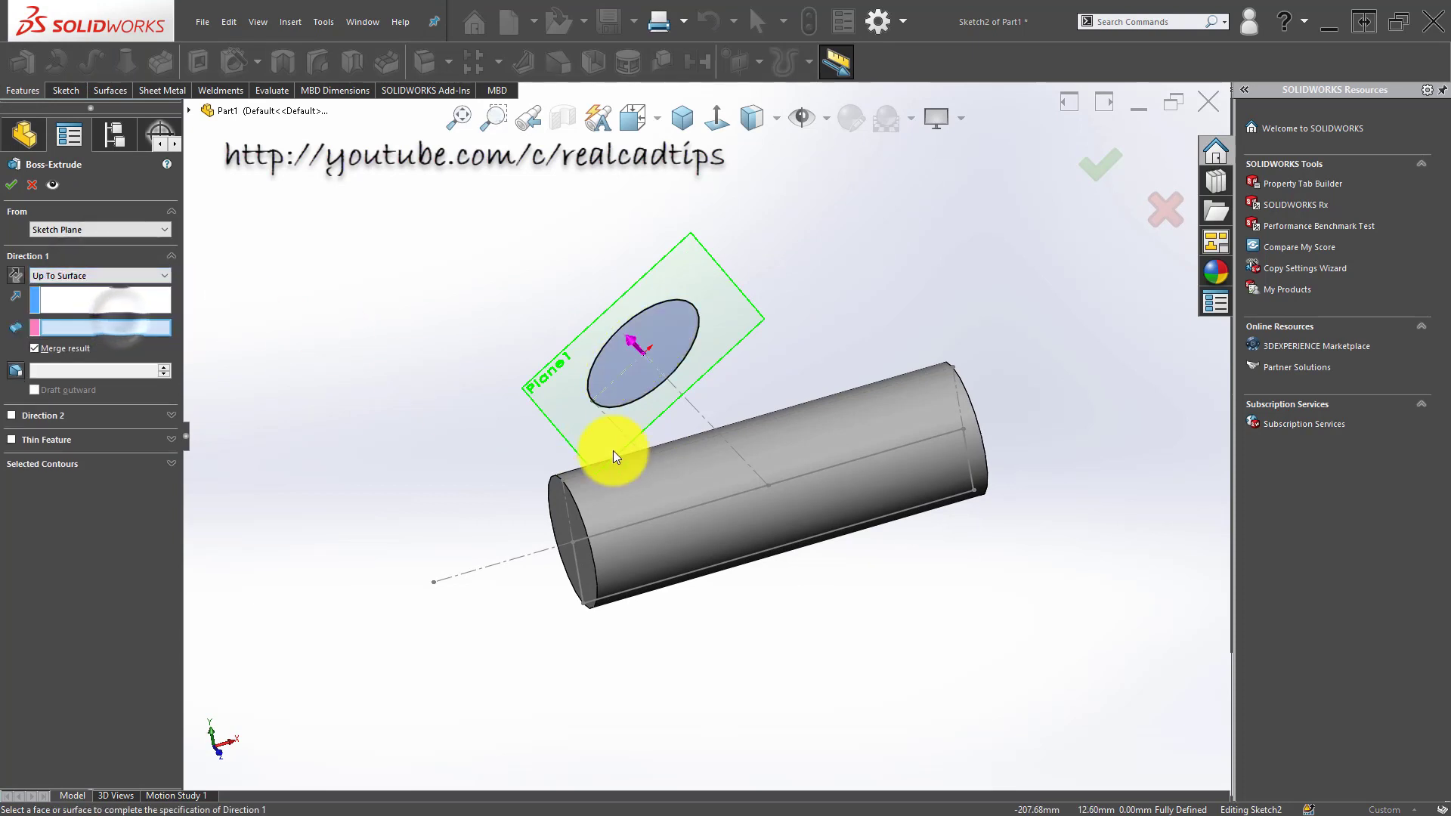
pyautogui.click(841, 447)
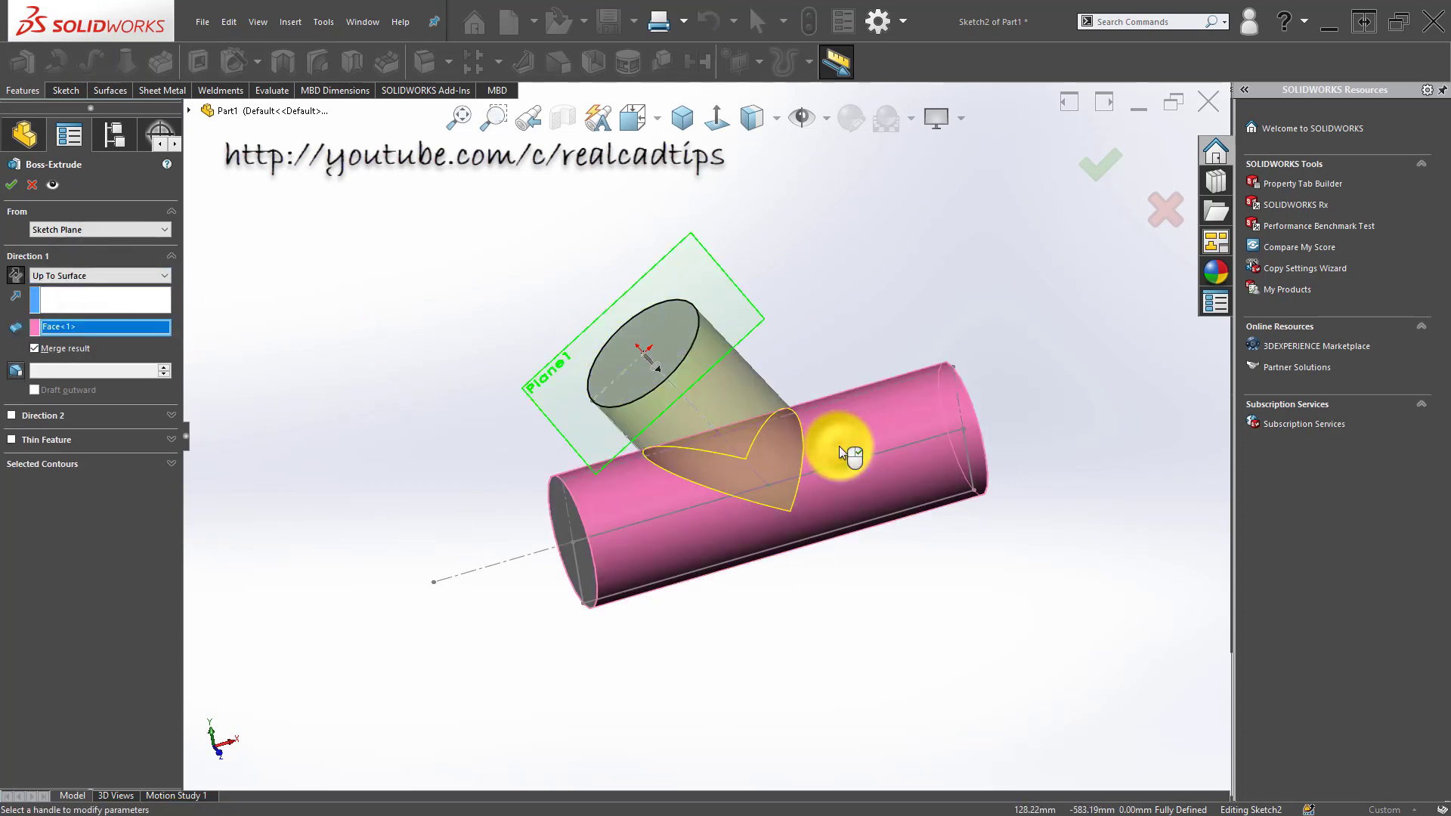
pyautogui.click(1097, 164)
pyautogui.moveTo(851, 287); pyautogui.dragTo(767, 427, button='middle')
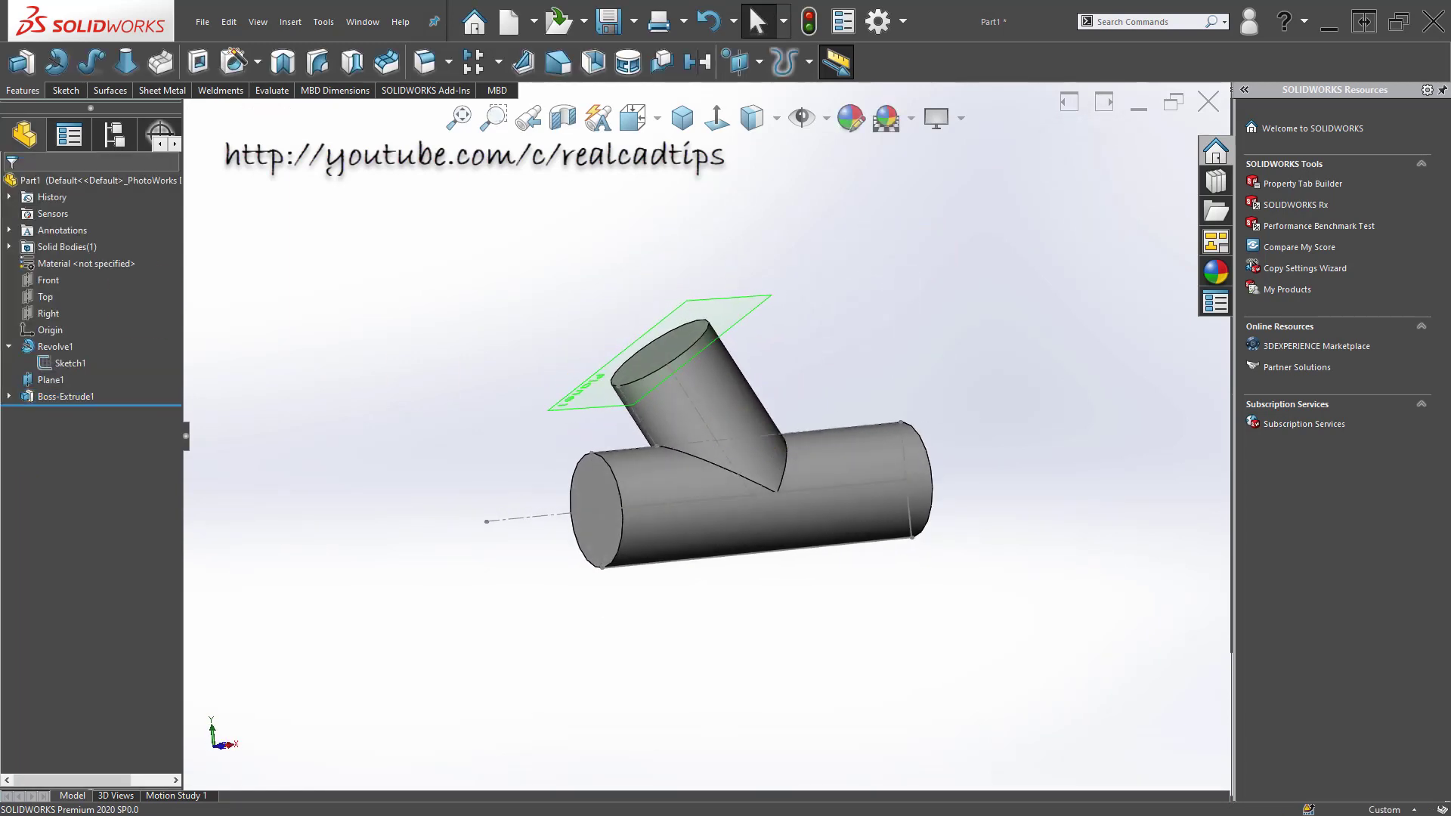
# Step: Edit the revolve's sketch to set the branch centerline's base 400 mm from the cylinder's left end, and exit the sketch
pyautogui.click(401, 285)
pyautogui.moveTo(625, 441); pyautogui.dragTo(543, 415, button='middle')
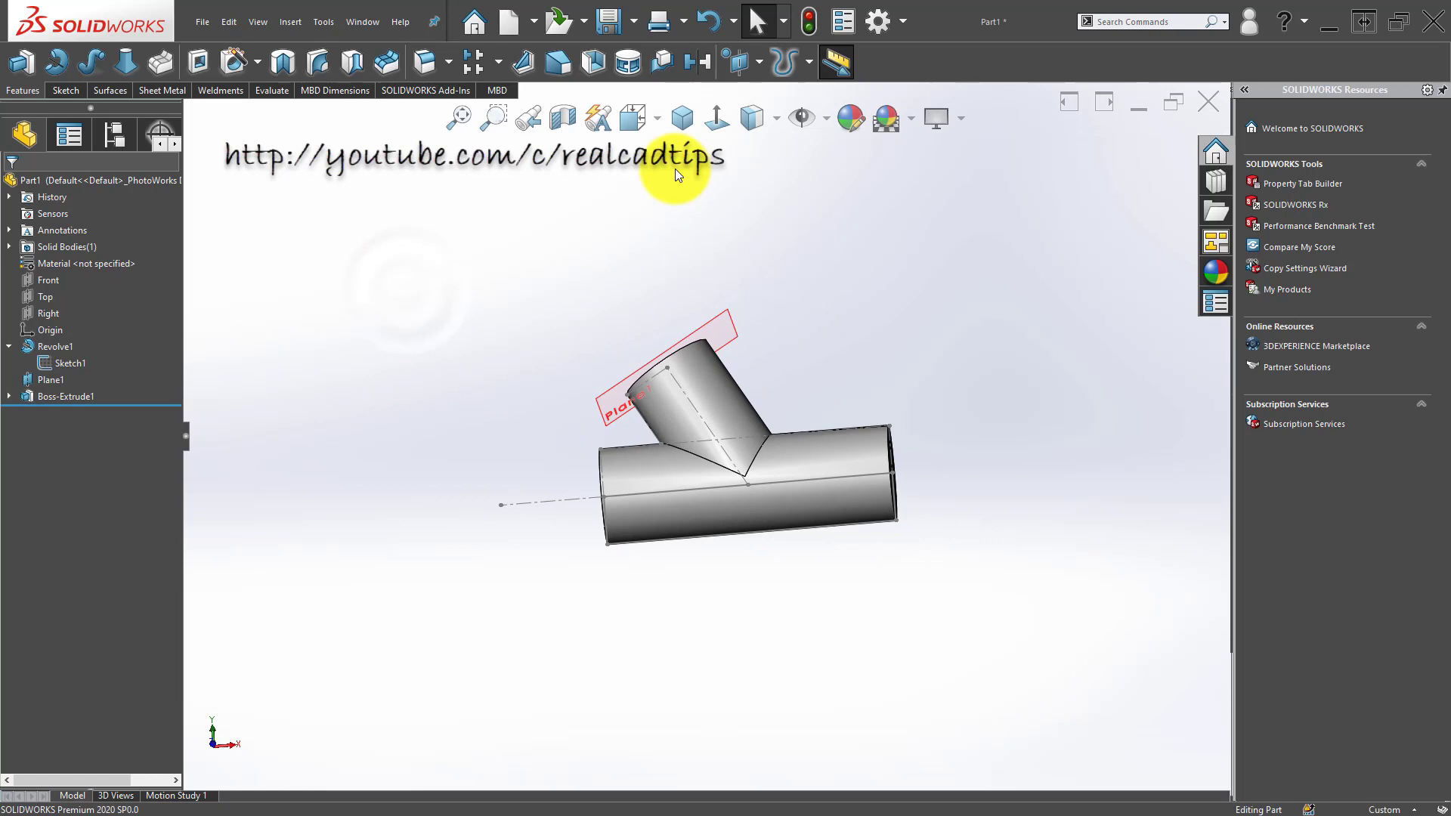
pyautogui.click(725, 120)
pyautogui.click(687, 426)
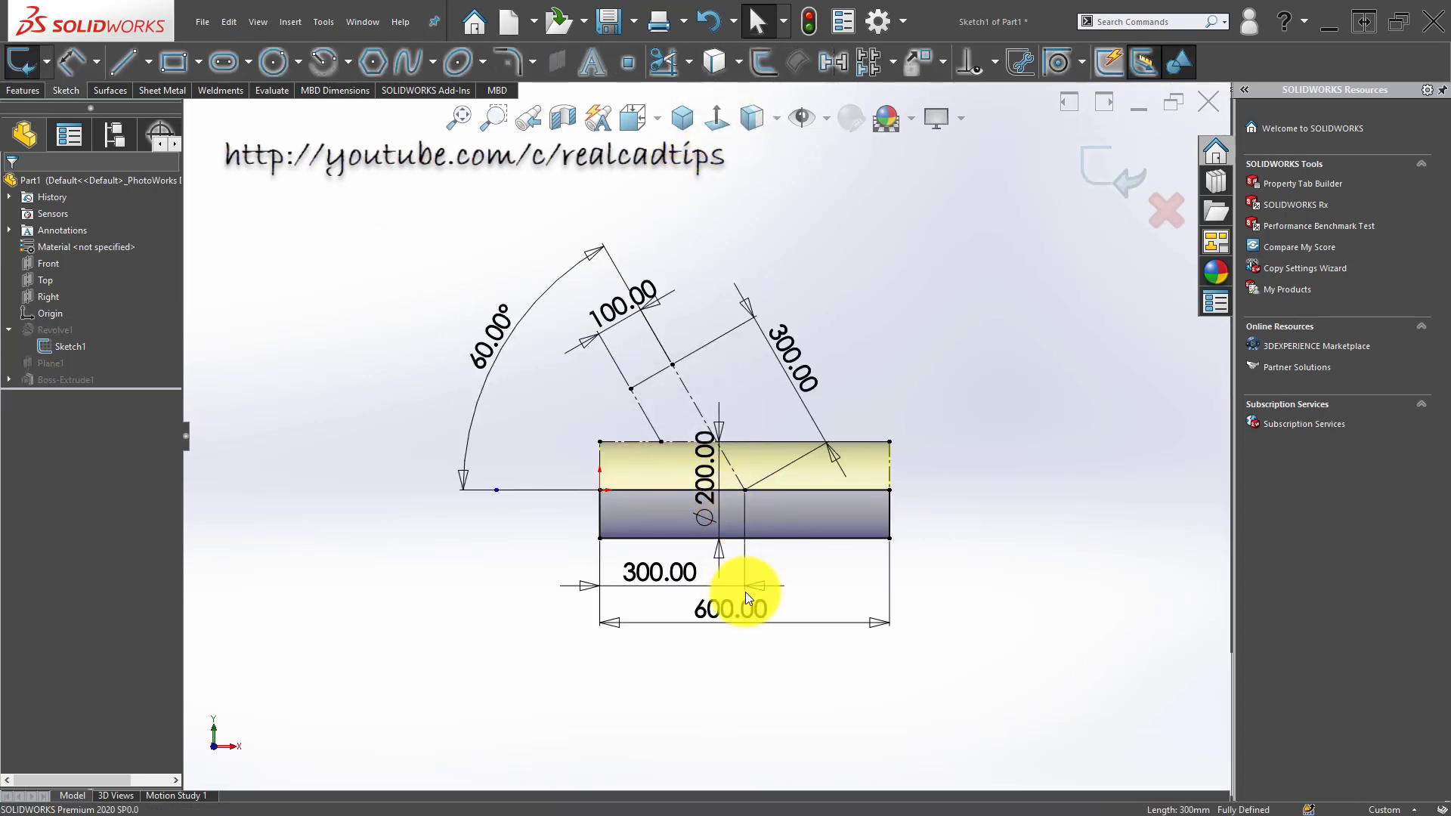
pyautogui.moveTo(677, 576); pyautogui.dragTo(790, 582)
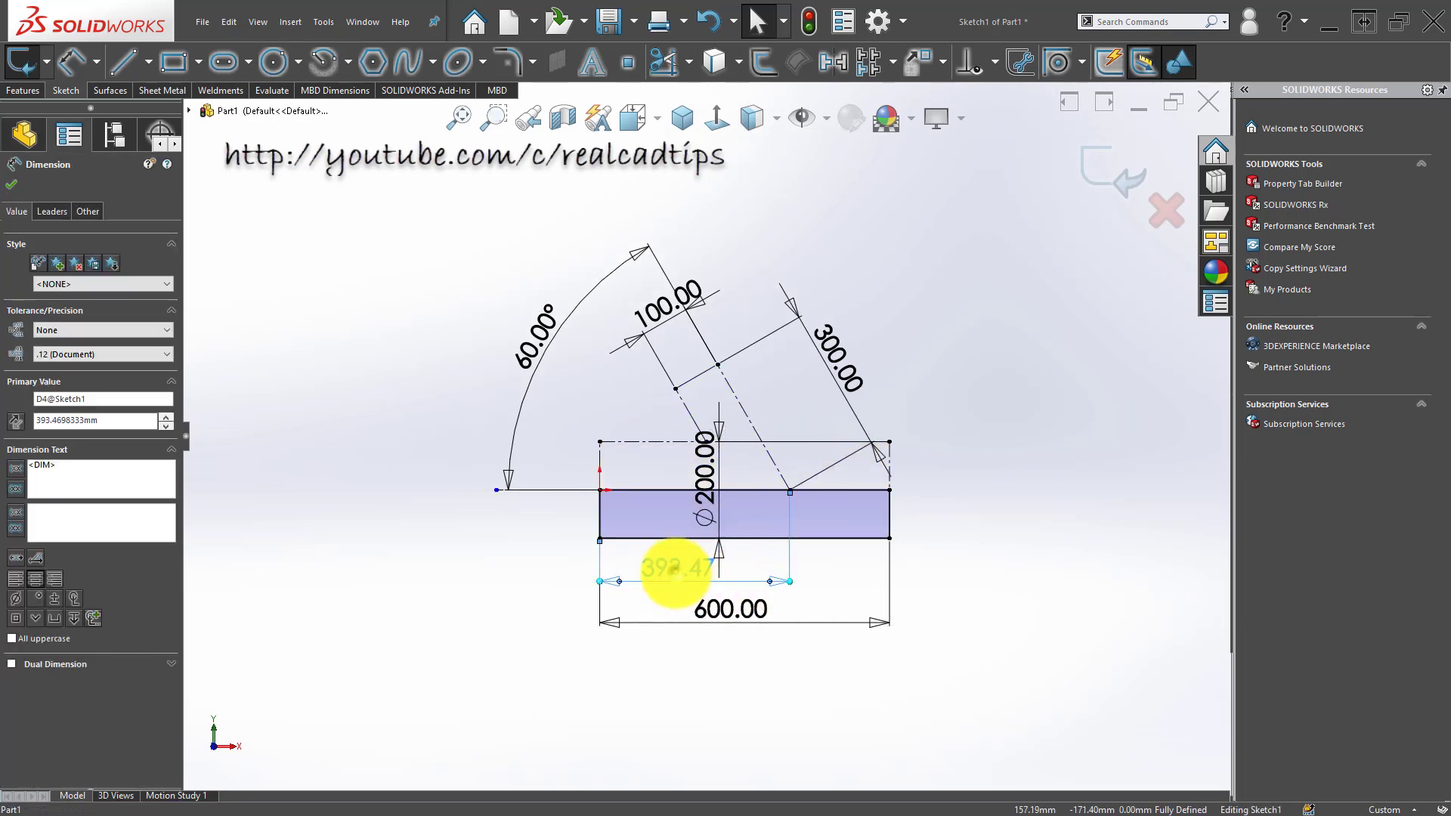
pyautogui.doubleClick(676, 573)
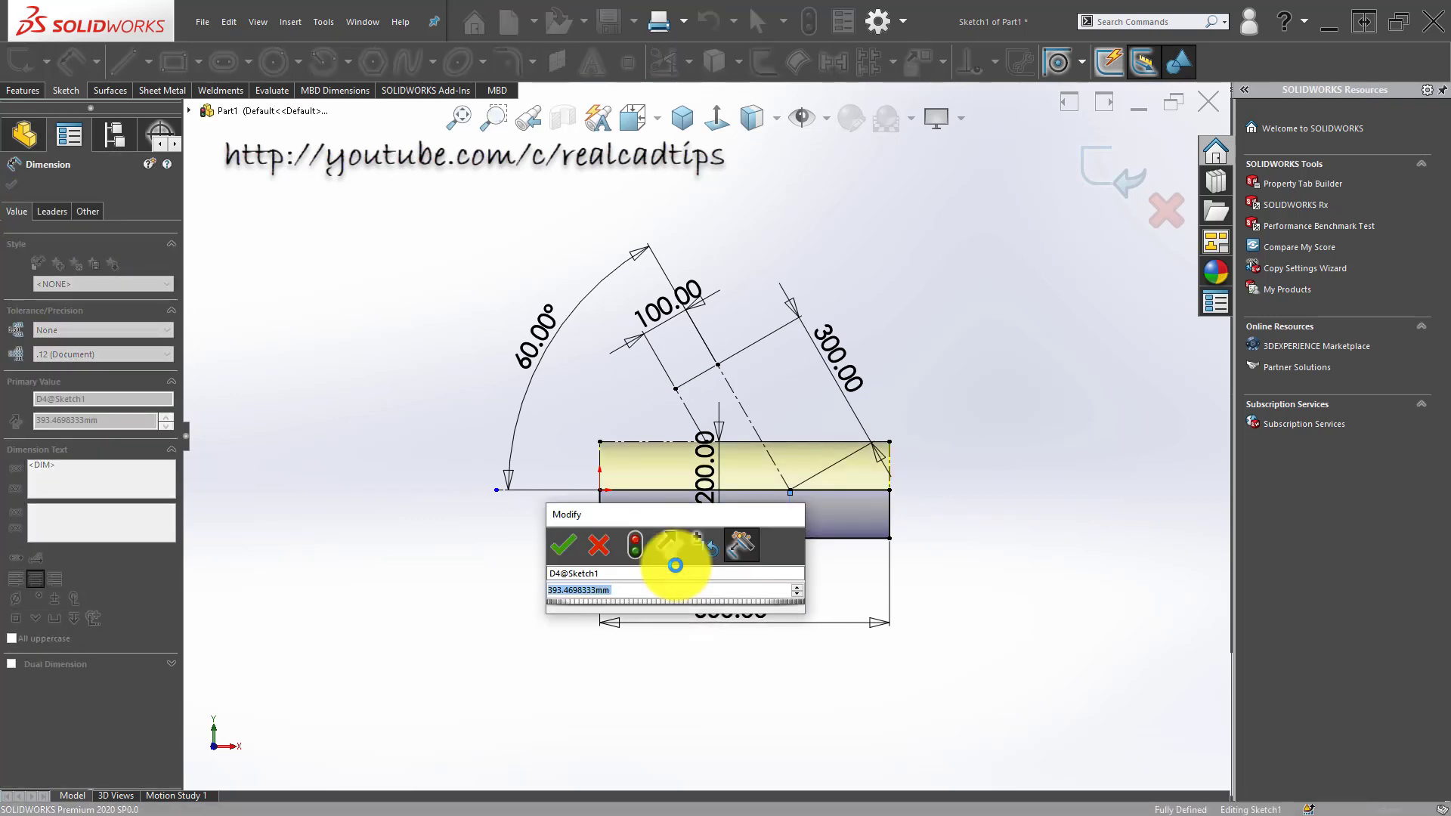
pyautogui.write('400')
pyautogui.press('Return')
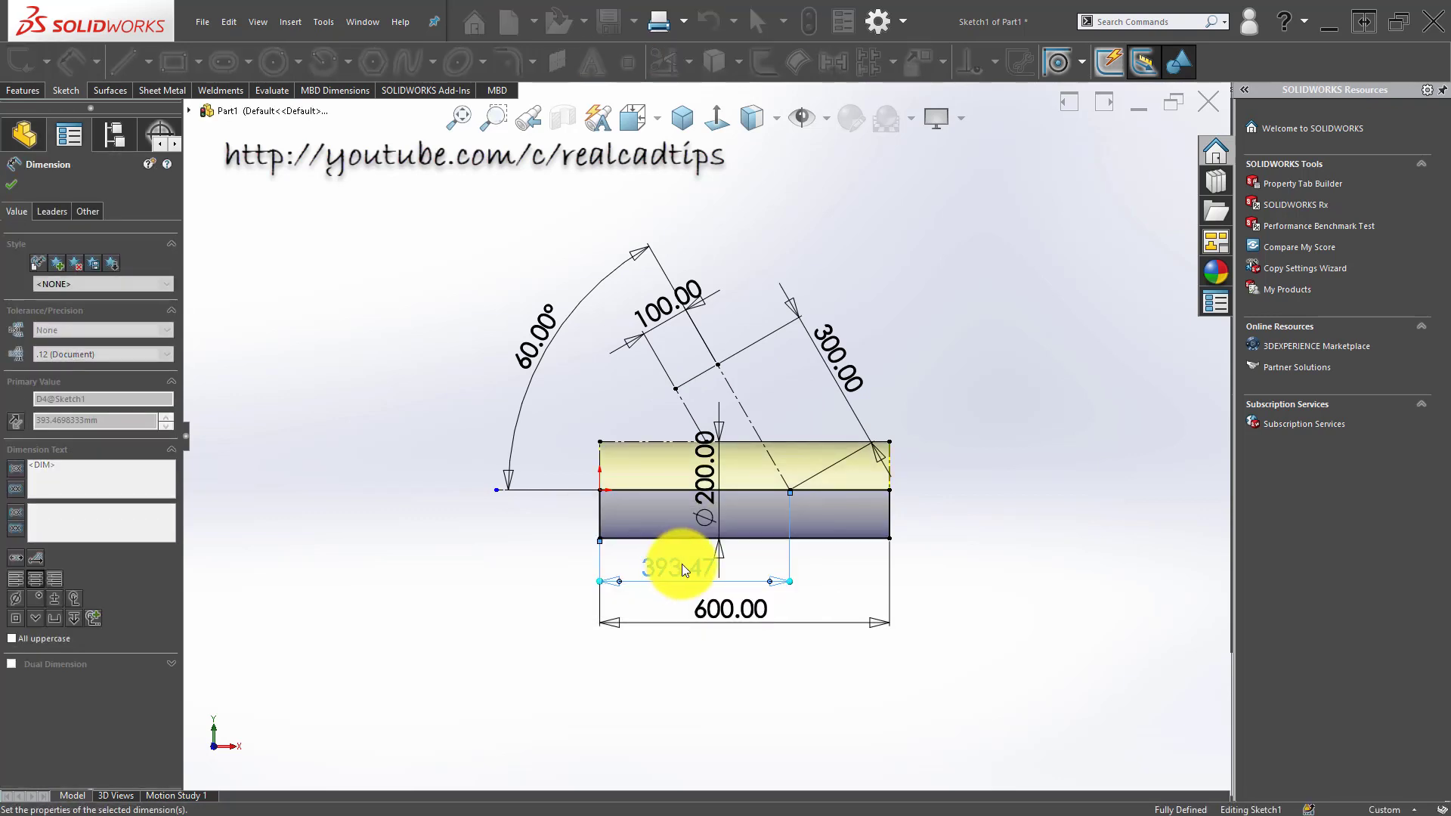
pyautogui.click(923, 255)
pyautogui.click(1119, 161)
pyautogui.click(968, 364)
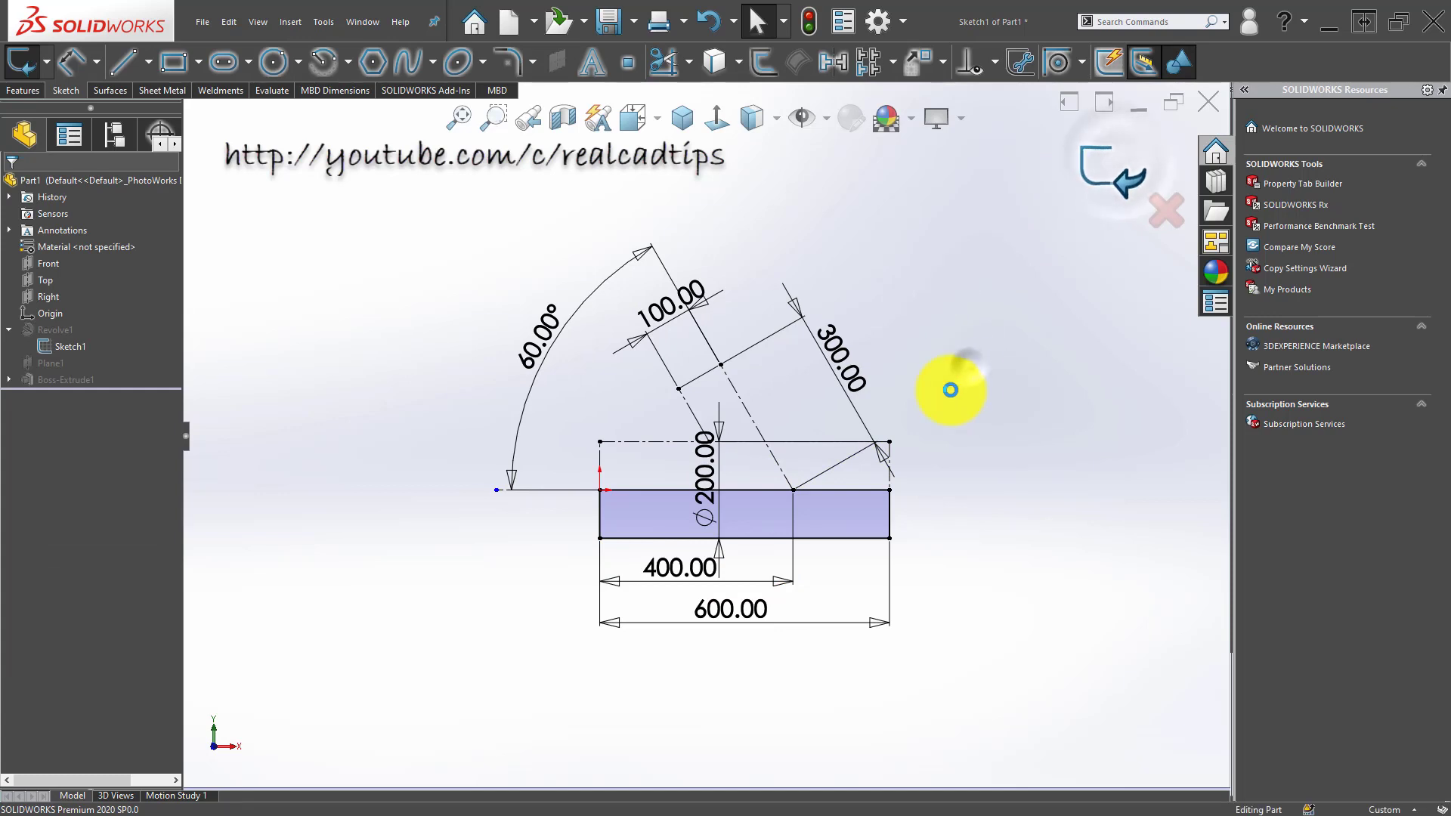
# Step: Shell the body to a 1 mm wall thickness, removing the branch's end face and both end faces of the main cylinder
pyautogui.moveTo(756, 414); pyautogui.dragTo(721, 439, button='middle')
pyautogui.click(478, 329)
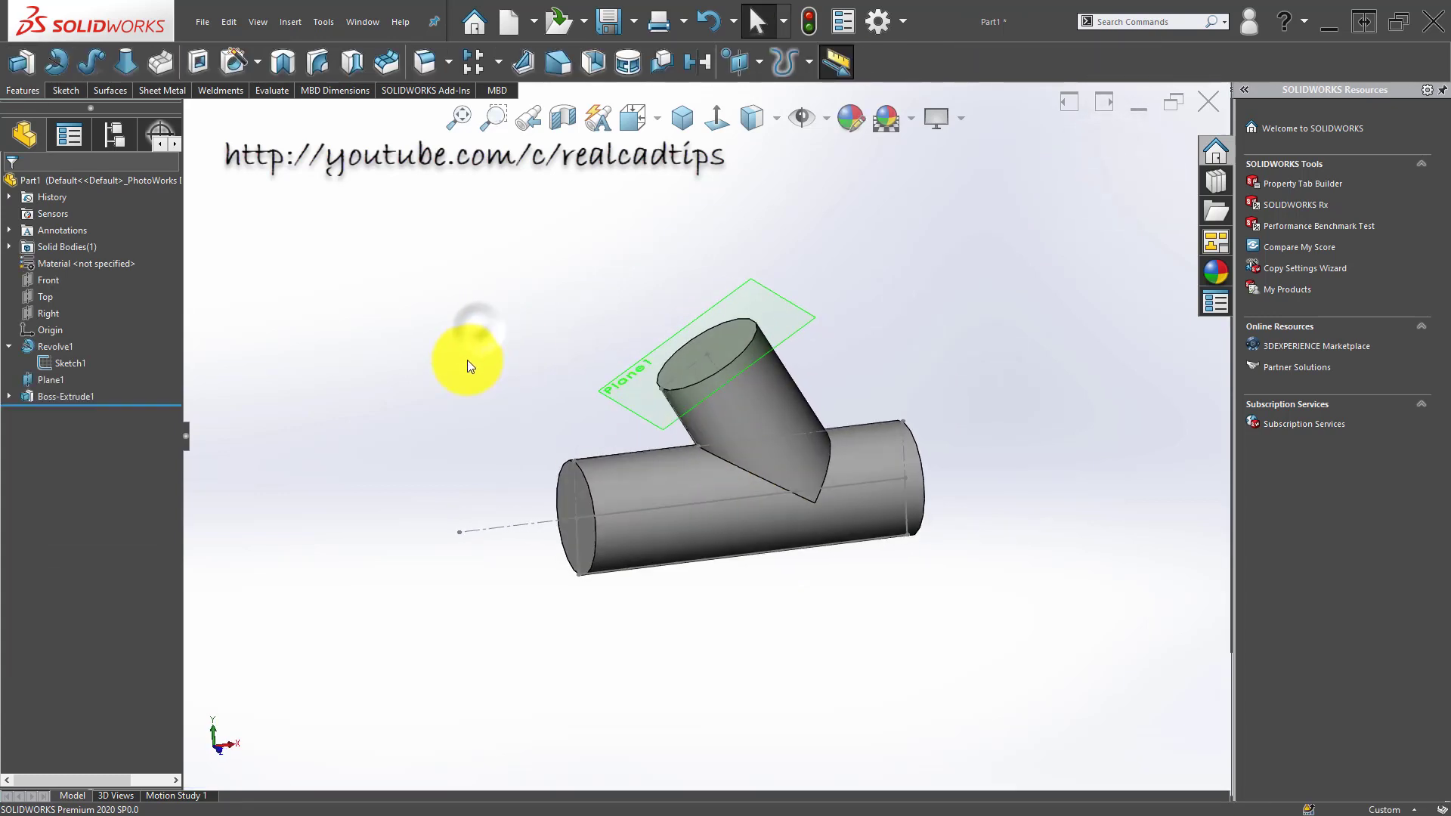
pyautogui.click(593, 64)
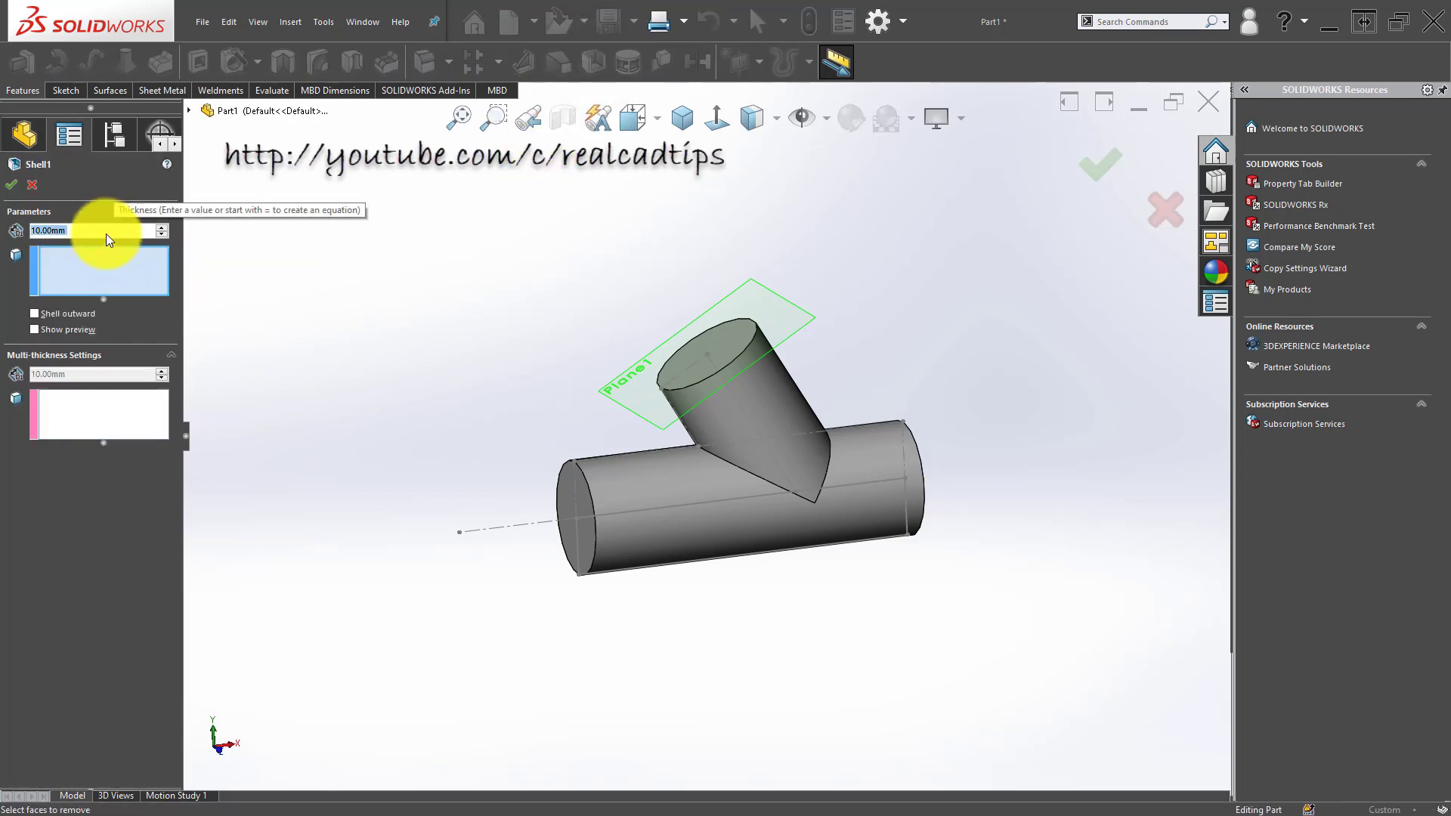
pyautogui.write('1')
pyautogui.click(518, 310)
pyautogui.click(748, 352)
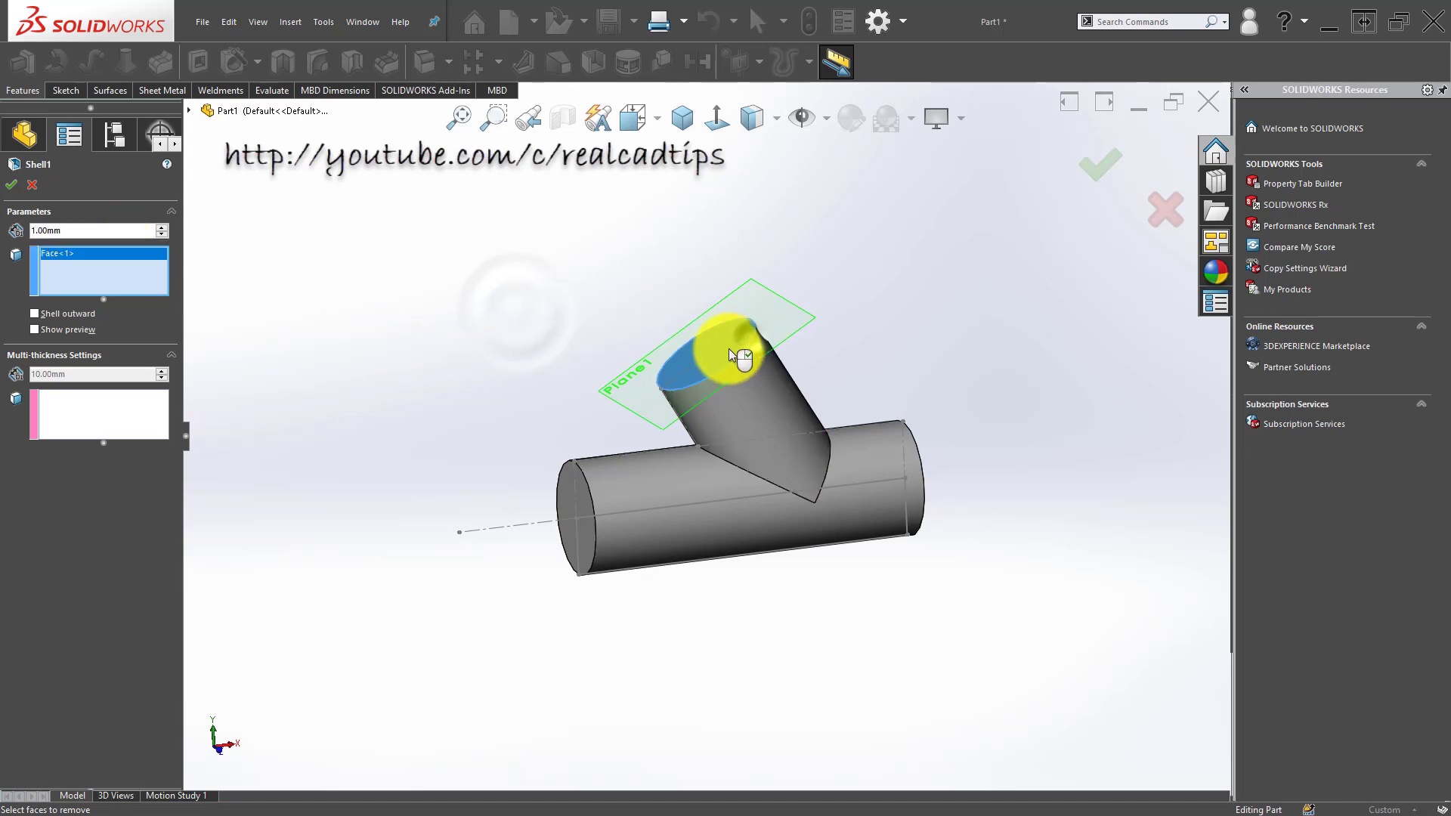
pyautogui.click(582, 511)
pyautogui.moveTo(588, 503); pyautogui.dragTo(852, 489, button='middle')
pyautogui.click(857, 487)
pyautogui.moveTo(661, 515); pyautogui.dragTo(777, 363, button='middle')
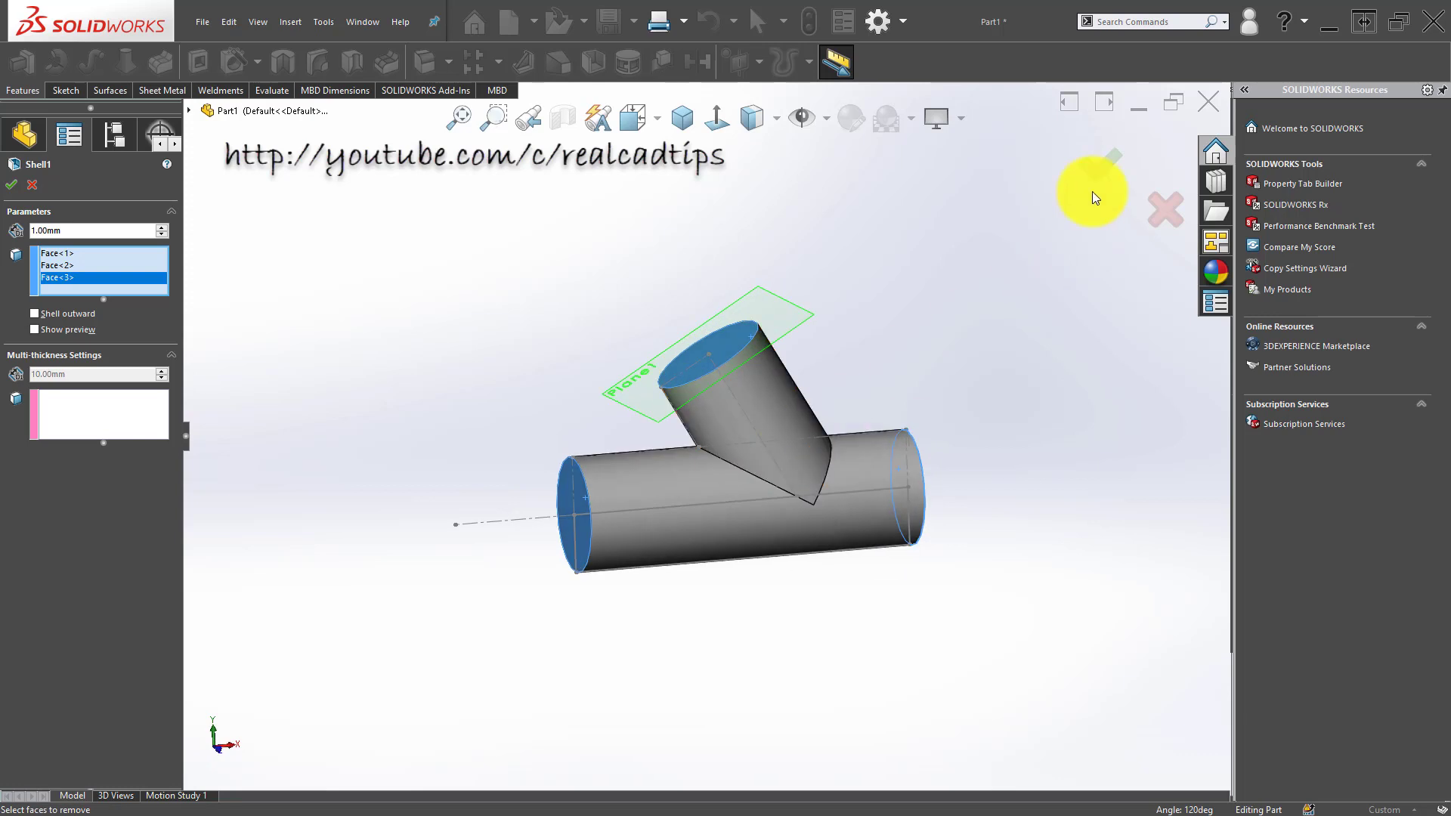
pyautogui.click(1100, 165)
pyautogui.moveTo(719, 415); pyautogui.dragTo(726, 355, button='middle')
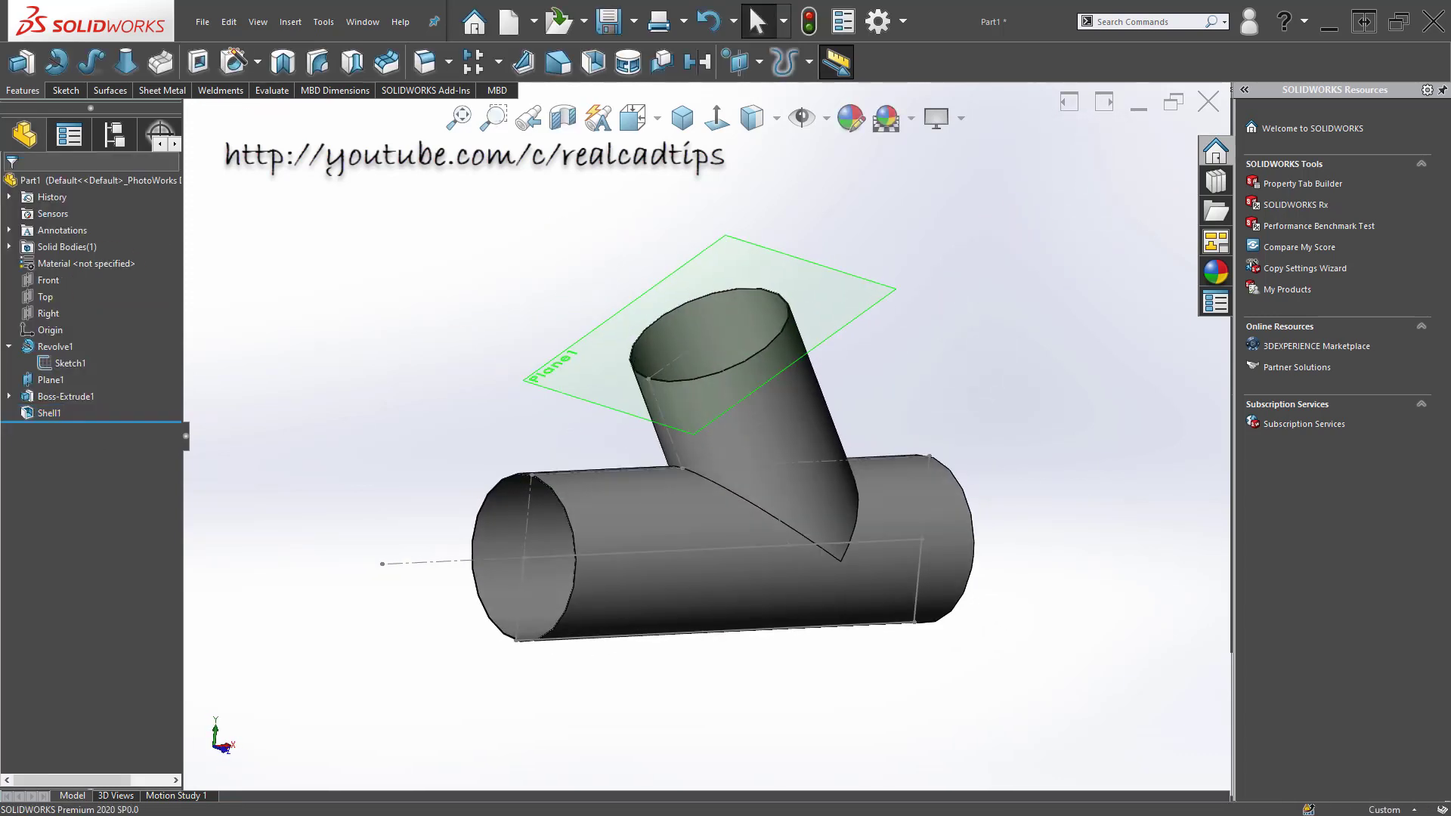
# Step: Start a sketch on the Front plane and view it face-on
pyautogui.moveTo(514, 440); pyautogui.dragTo(408, 423, button='middle')
pyautogui.click(55, 277)
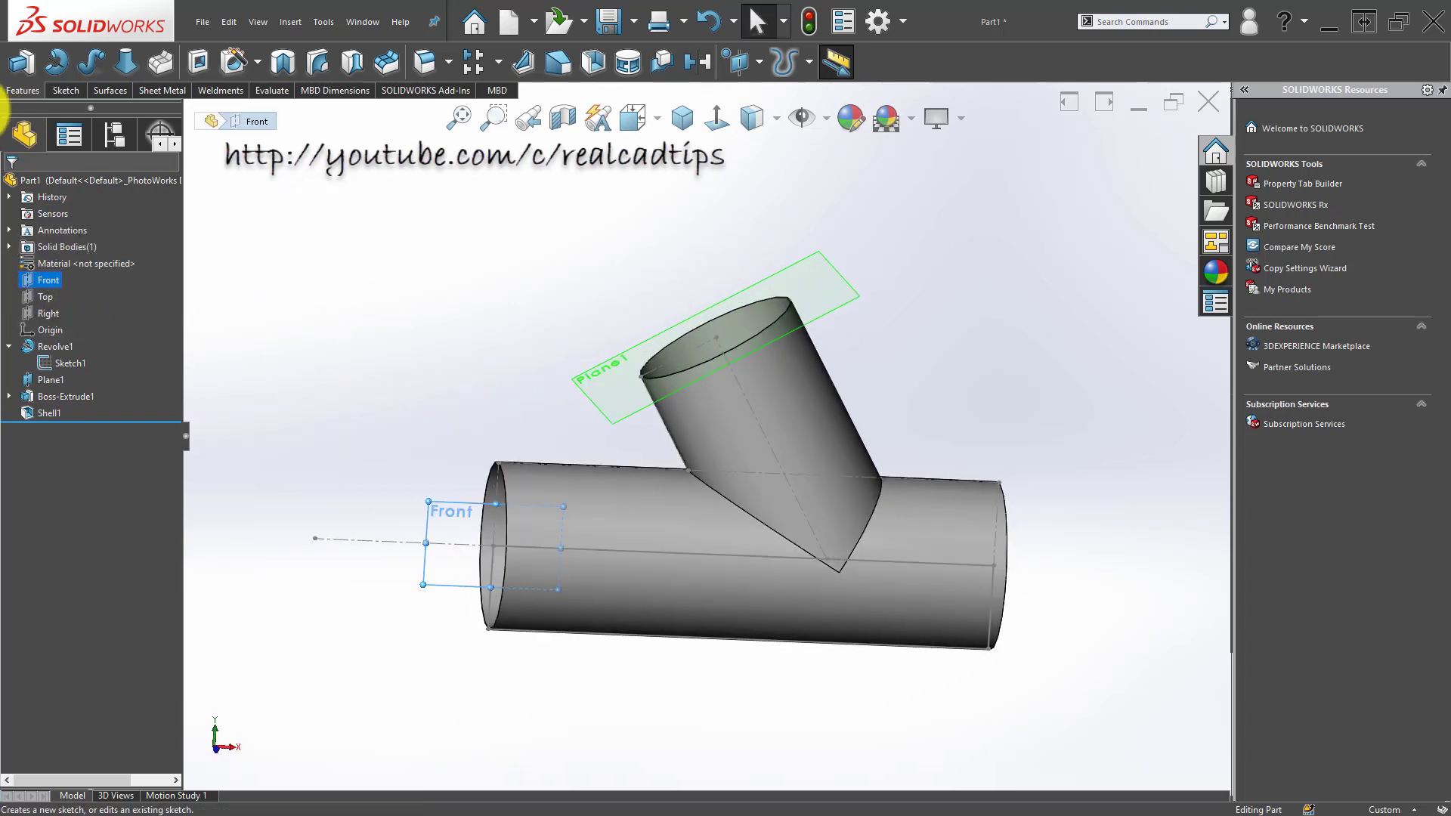
pyautogui.click(414, 302)
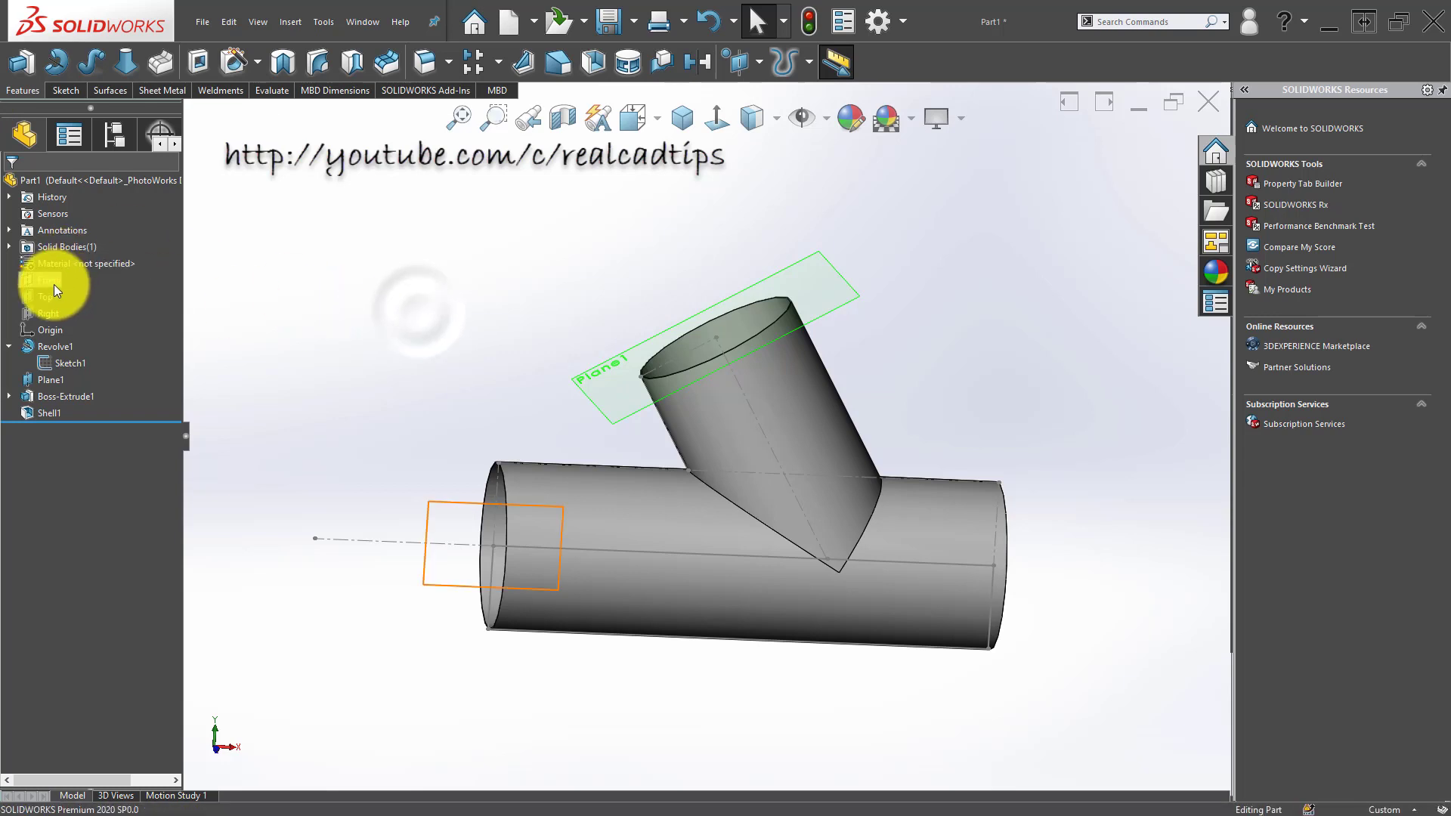
pyautogui.click(53, 284)
pyautogui.click(65, 261)
pyautogui.click(722, 113)
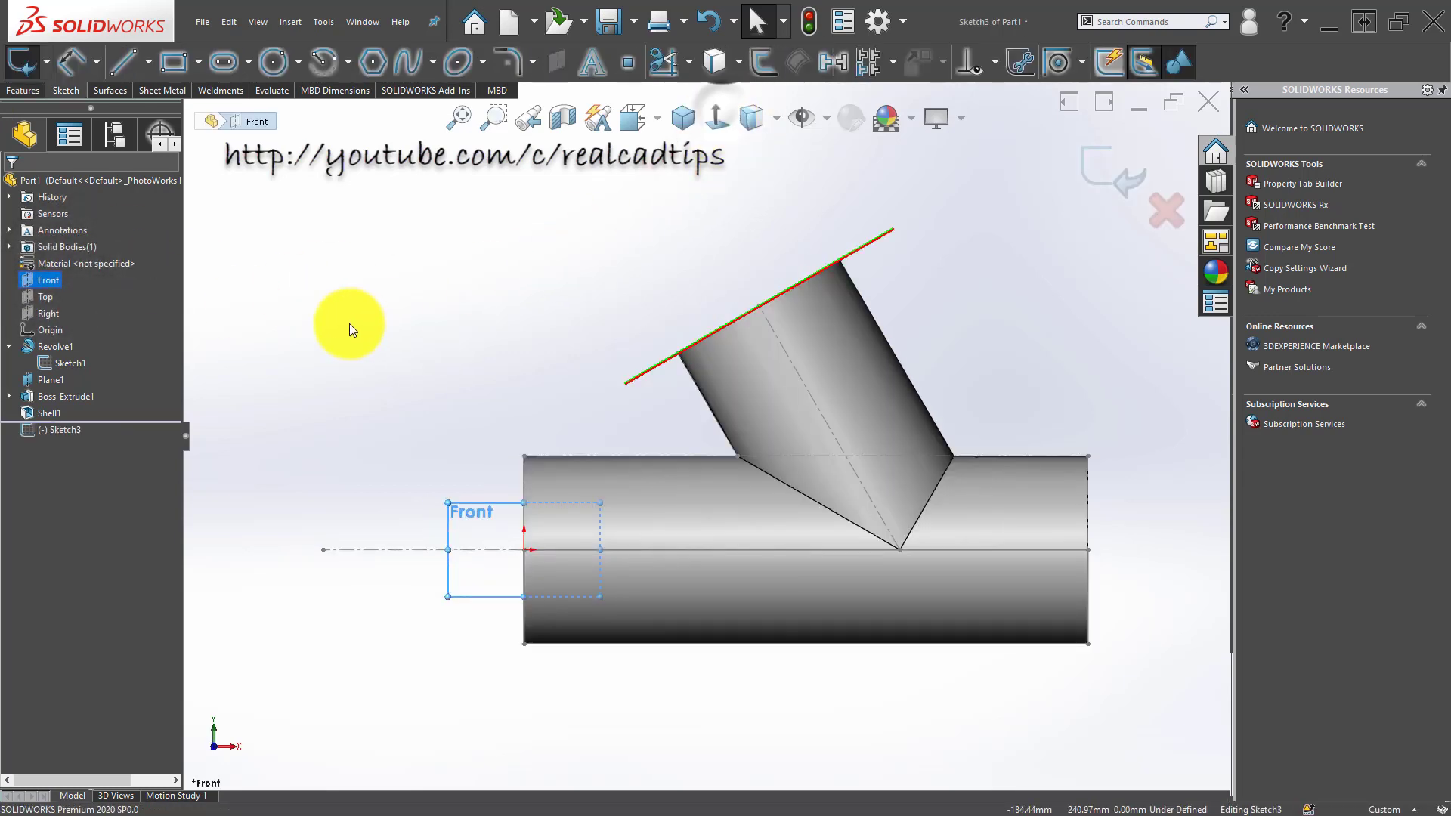
pyautogui.click(349, 325)
pyautogui.scroll(-3, 970, 553)
pyautogui.scroll(4, 970, 545)
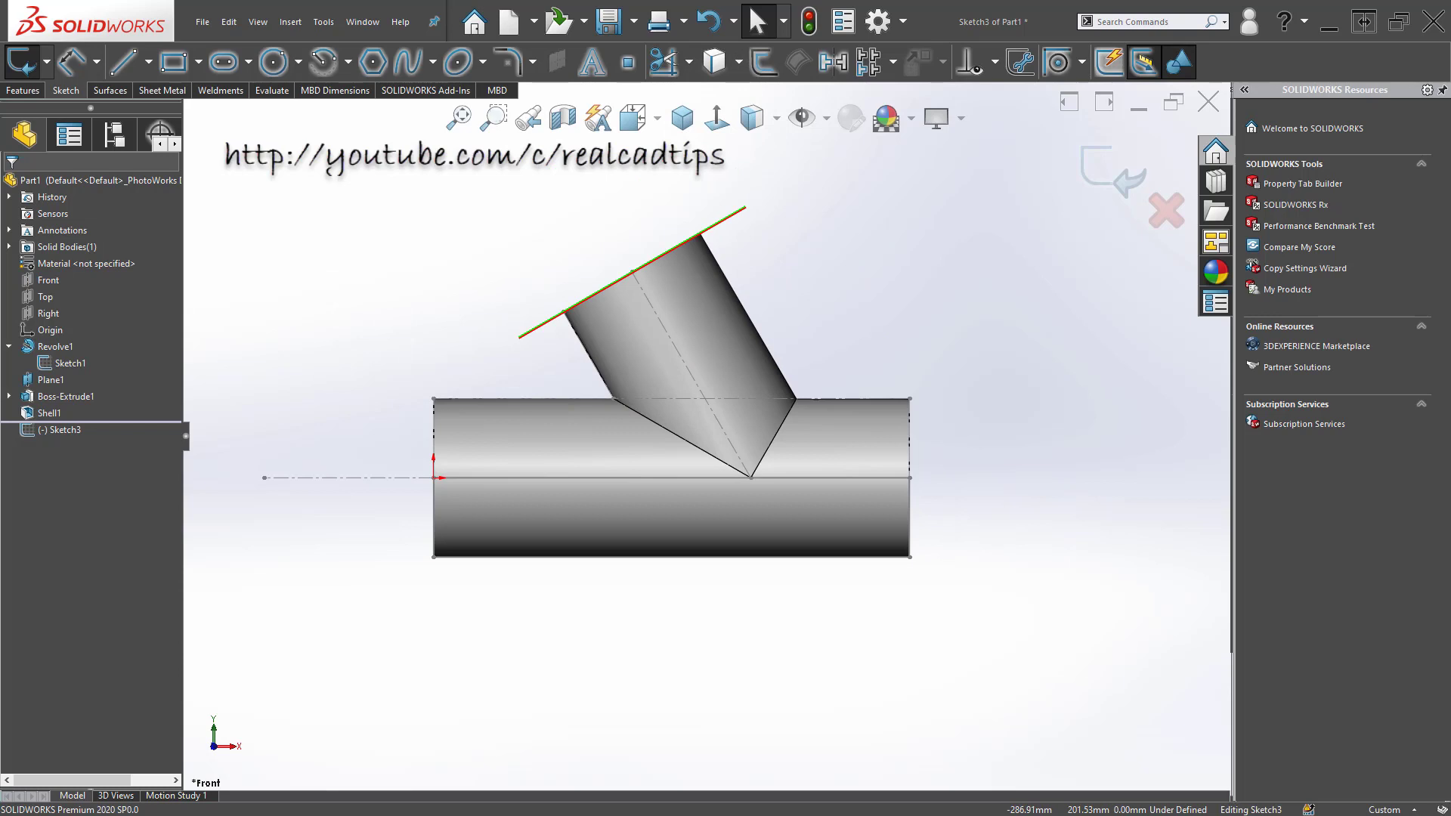
pyautogui.scroll(-2, 729, 443)
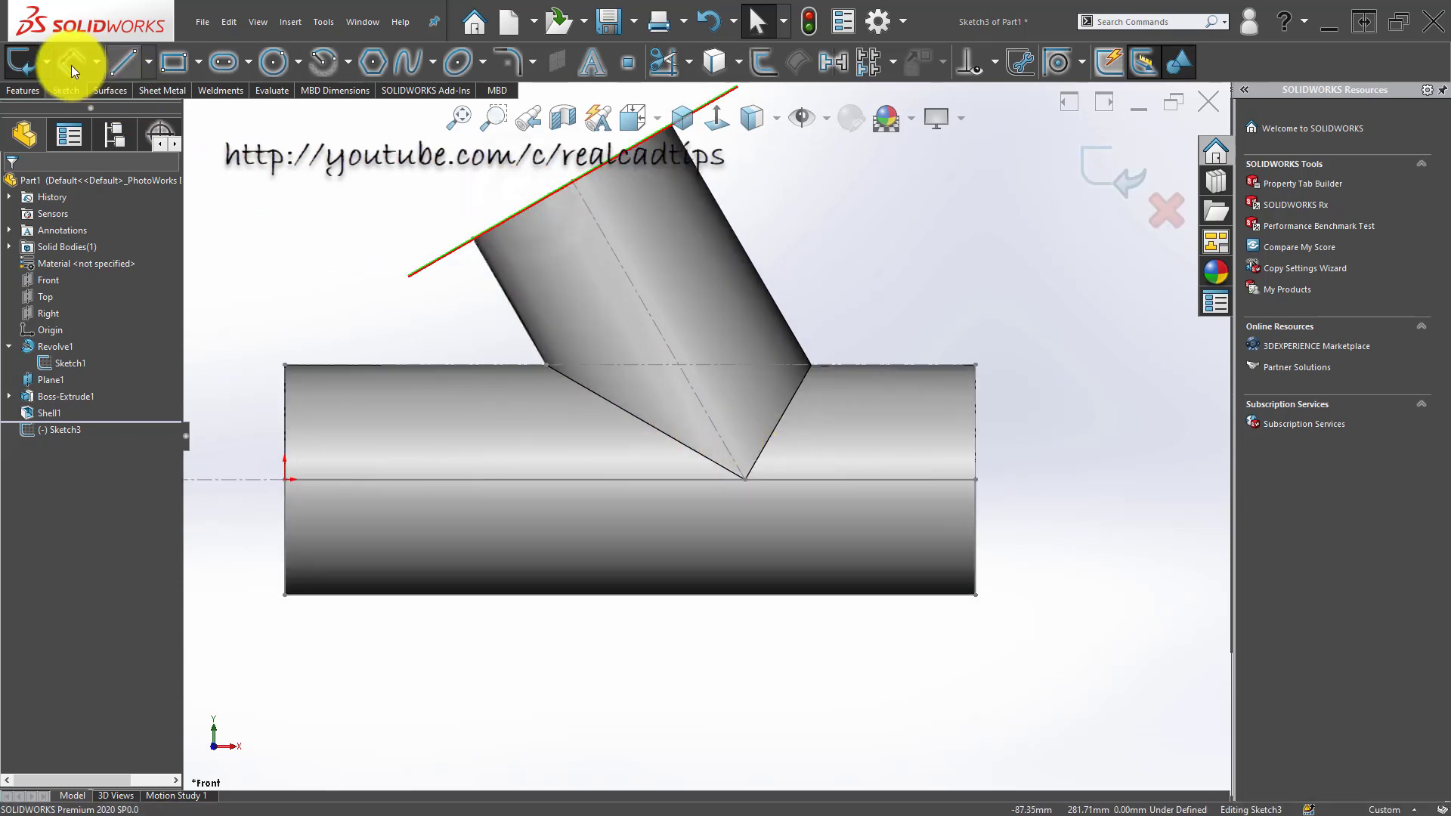
# Step: Sketch two lines along the branch junction, from its lowest point on the main cylinder's axis to each upper junction corner
pyautogui.click(123, 61)
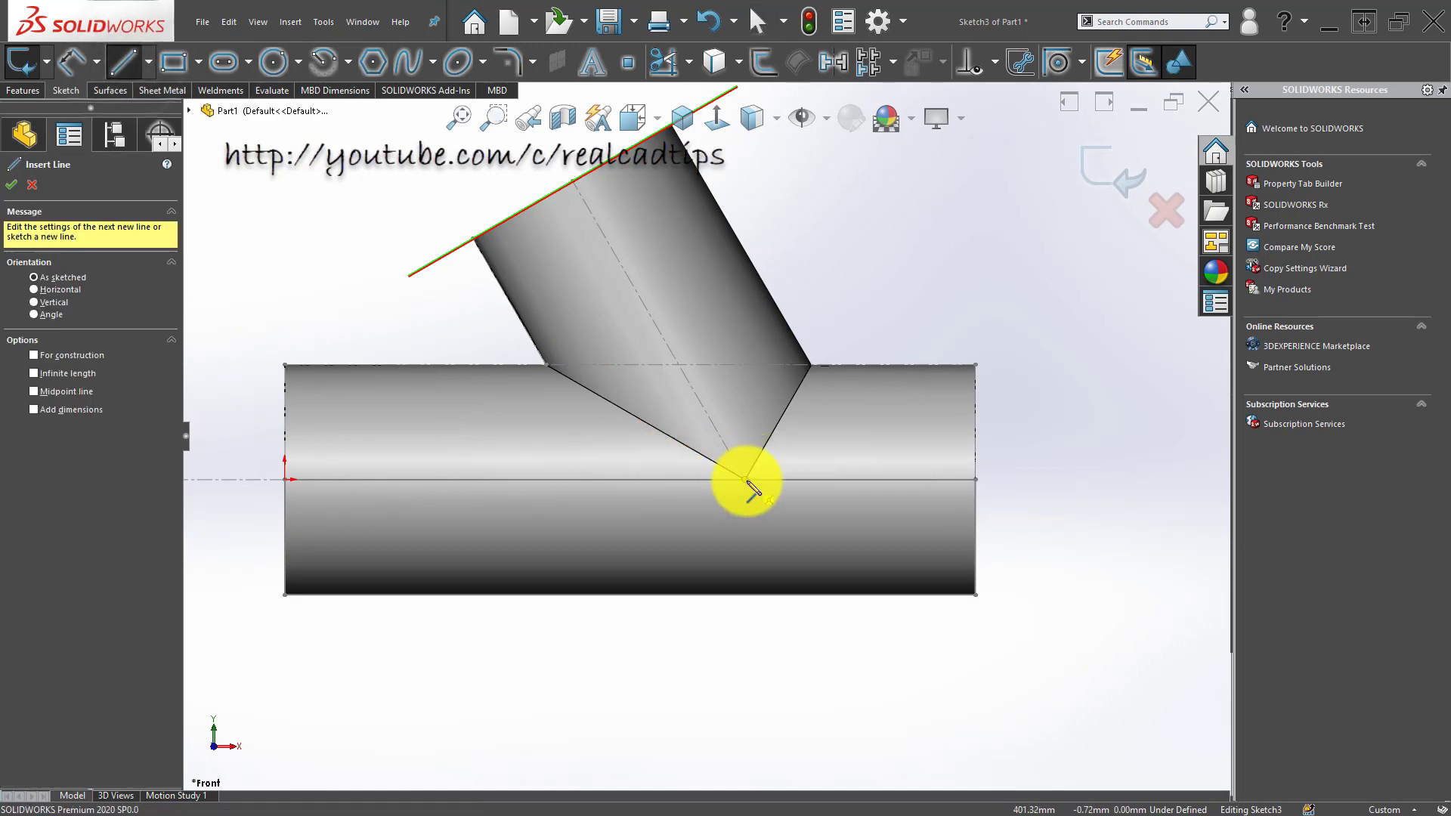
pyautogui.click(746, 480)
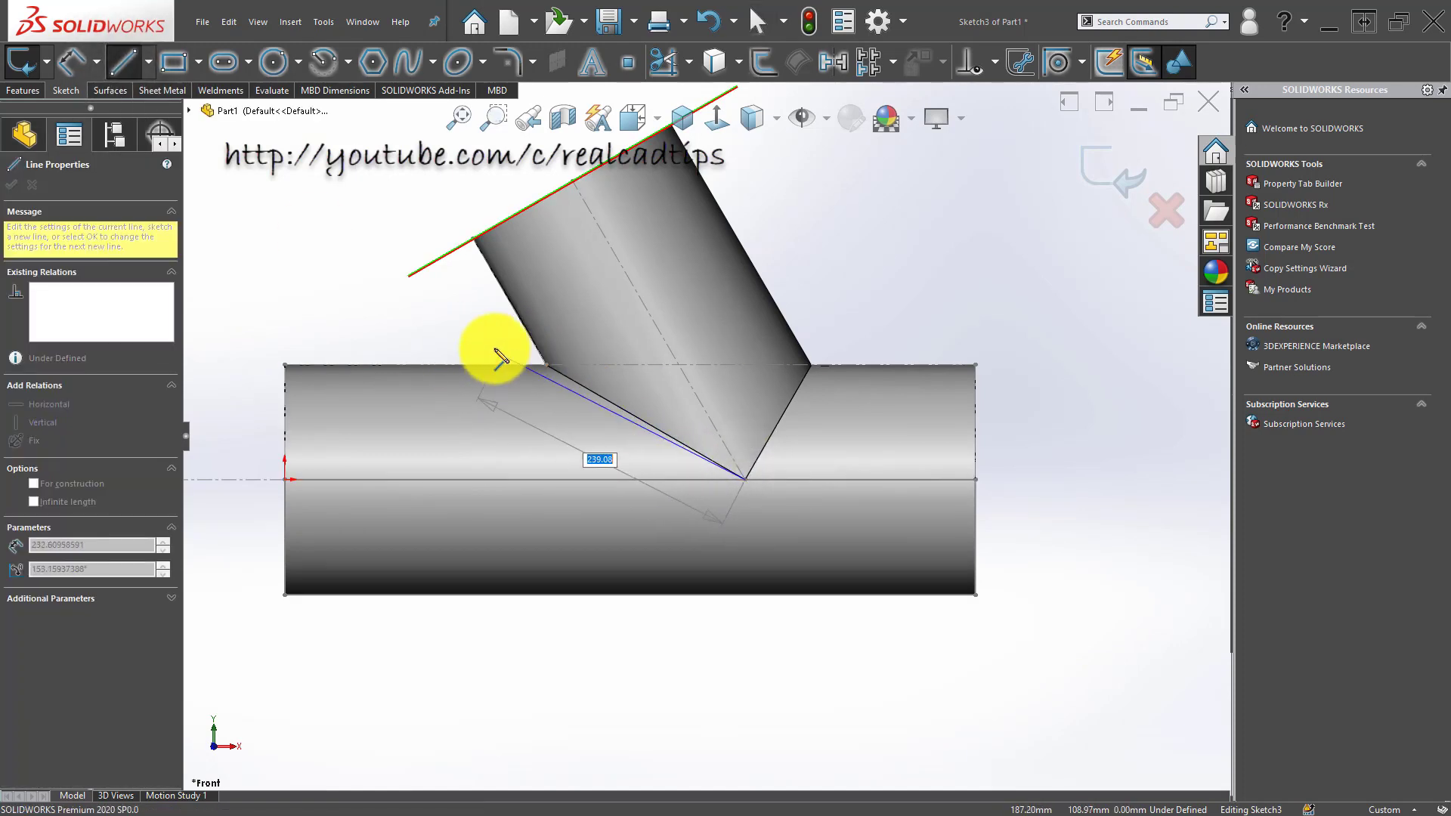
pyautogui.click(546, 366)
pyautogui.doubleClick(405, 340)
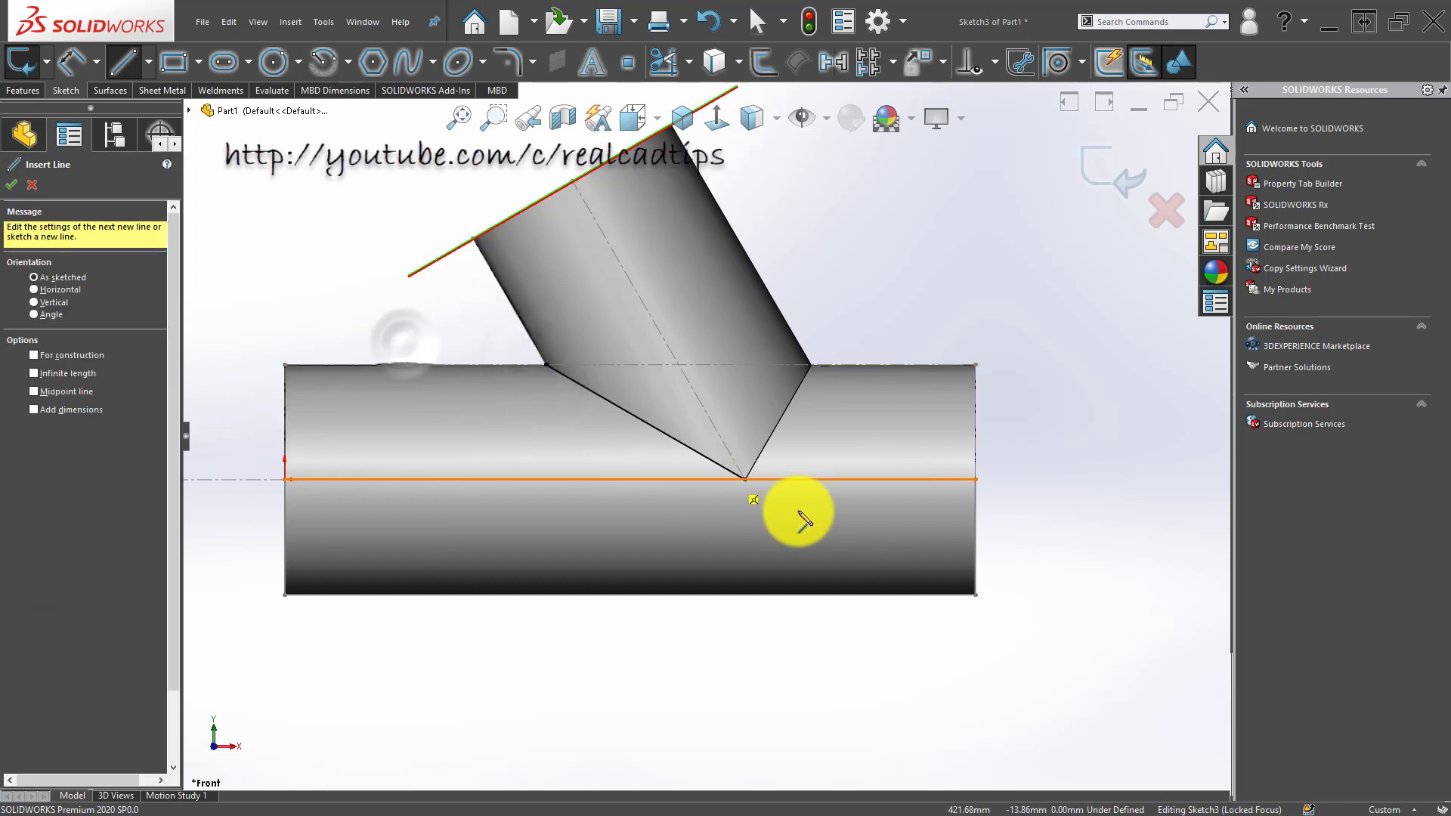
pyautogui.click(746, 480)
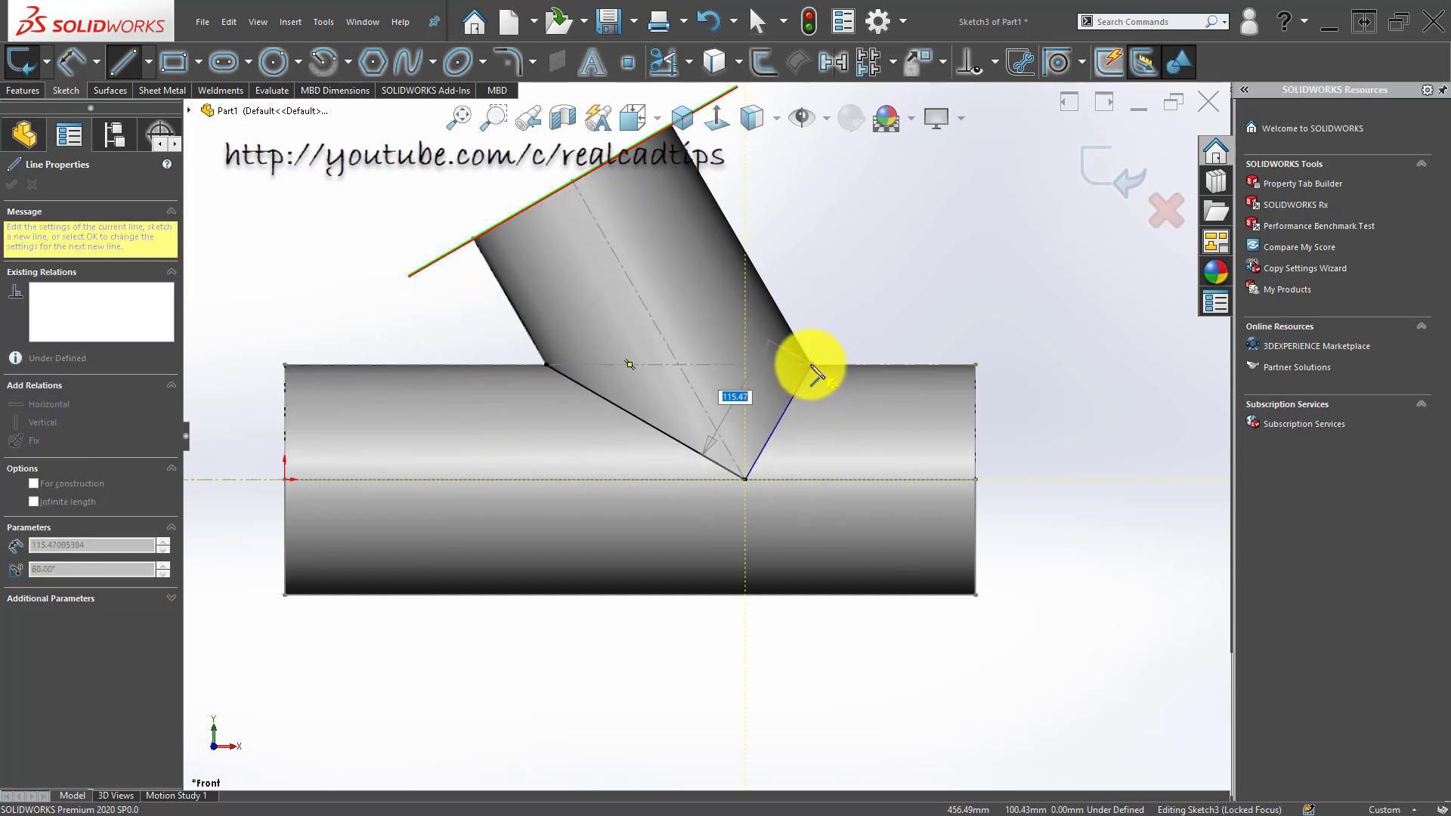
pyautogui.click(811, 365)
pyautogui.doubleClick(846, 286)
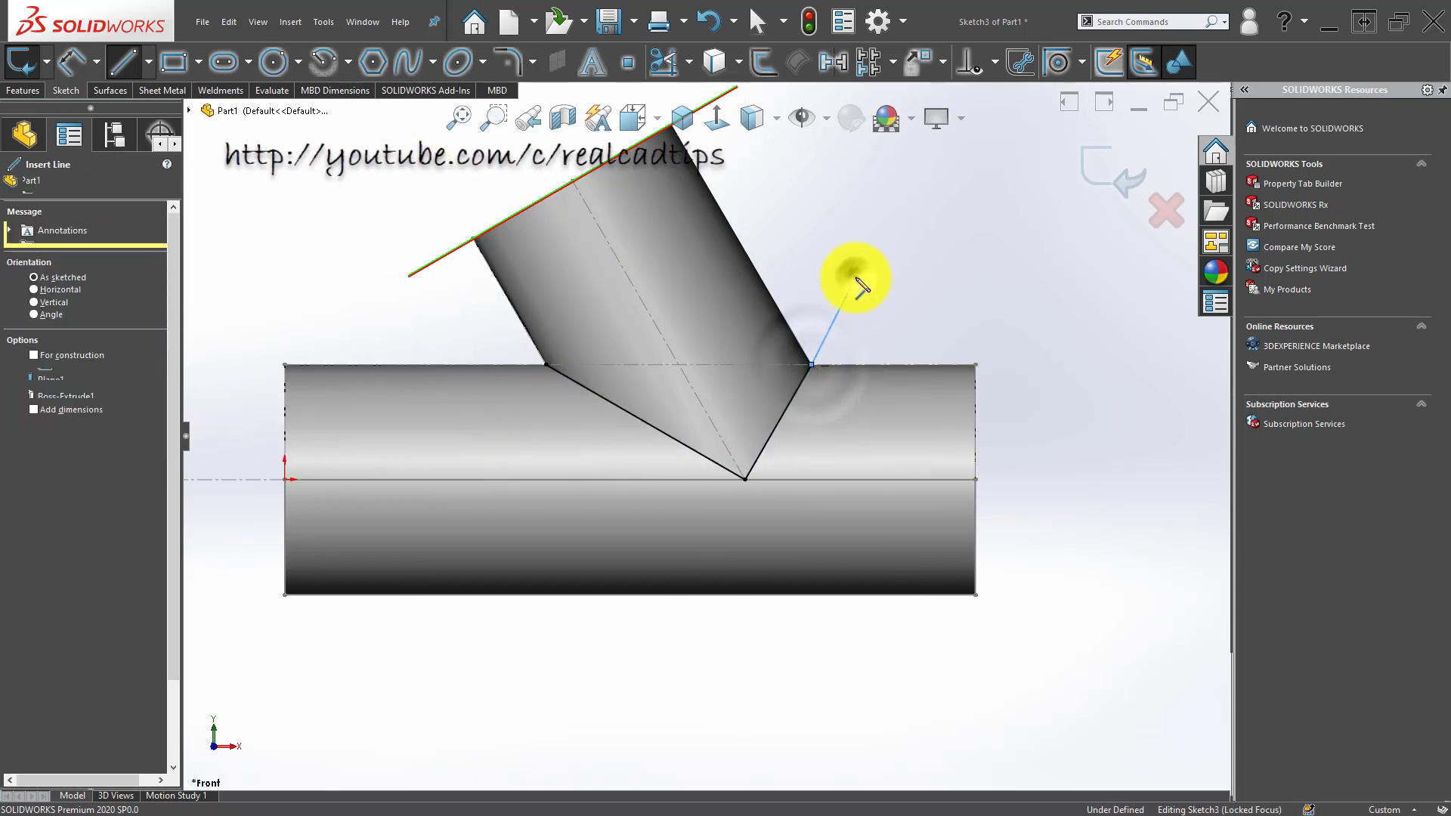
# Step: Start an Extruded Cut from the two junction lines with the Through All - Both end condition
pyautogui.click(23, 90)
pyautogui.click(198, 61)
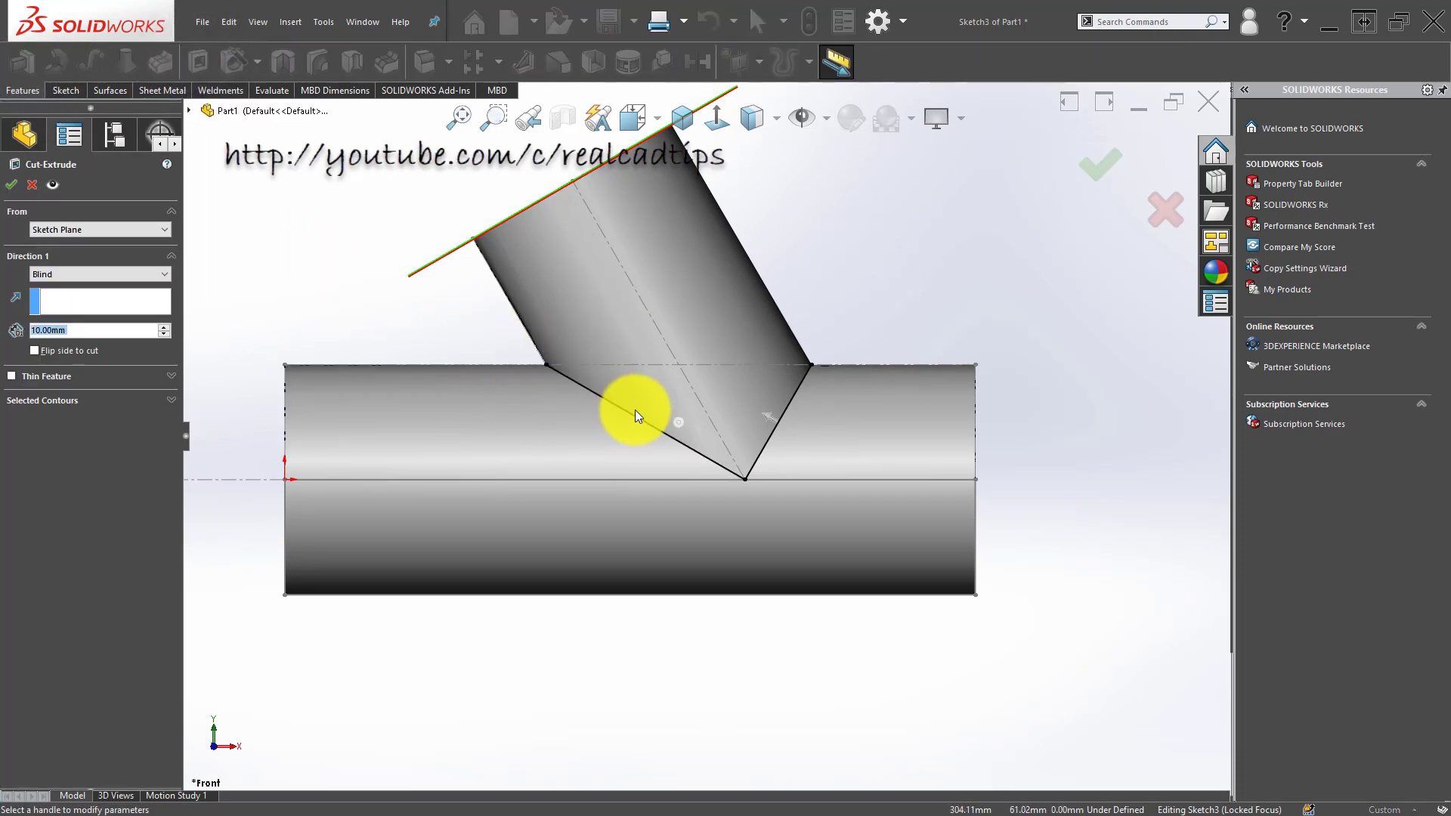
pyautogui.scroll(-3, 633, 410)
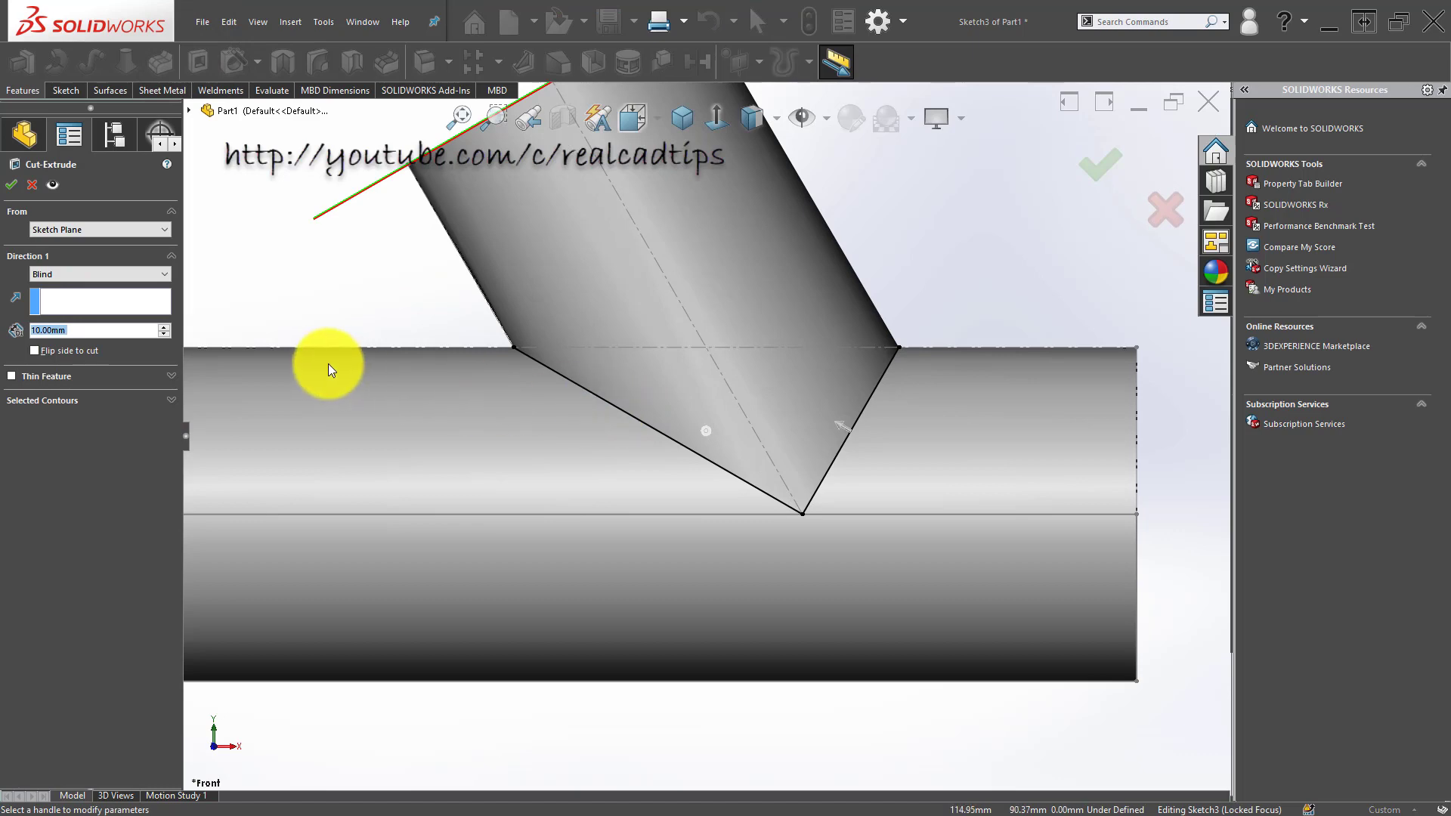
pyautogui.moveTo(599, 372)
pyautogui.mouseDown(button='middle')
pyautogui.moveTo(518, 383)
pyautogui.moveTo(518, 444)
pyautogui.moveTo(626, 393)
pyautogui.moveTo(582, 382)
pyautogui.mouseUp(button='middle')
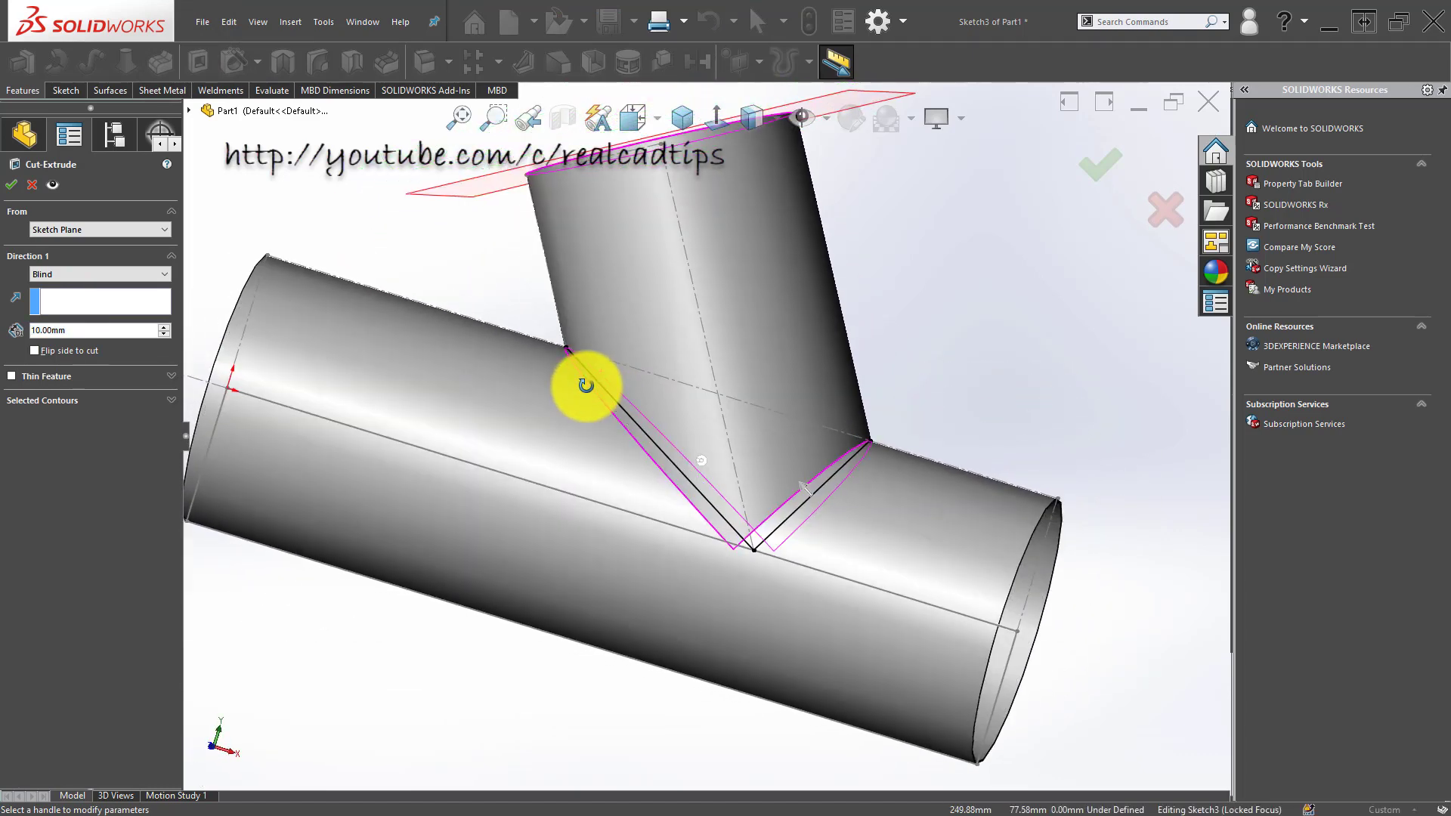
pyautogui.click(12, 185)
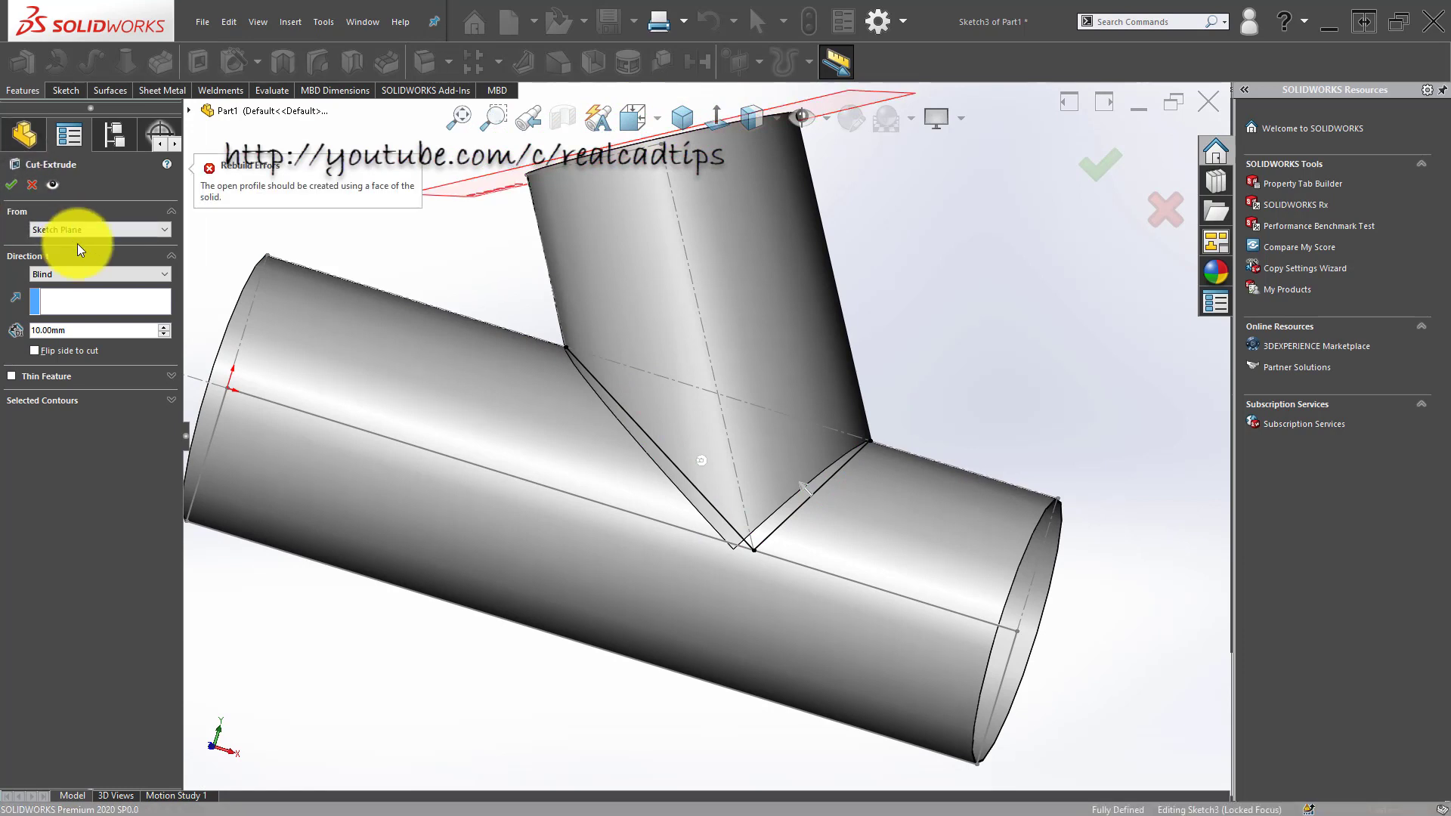
pyautogui.click(121, 275)
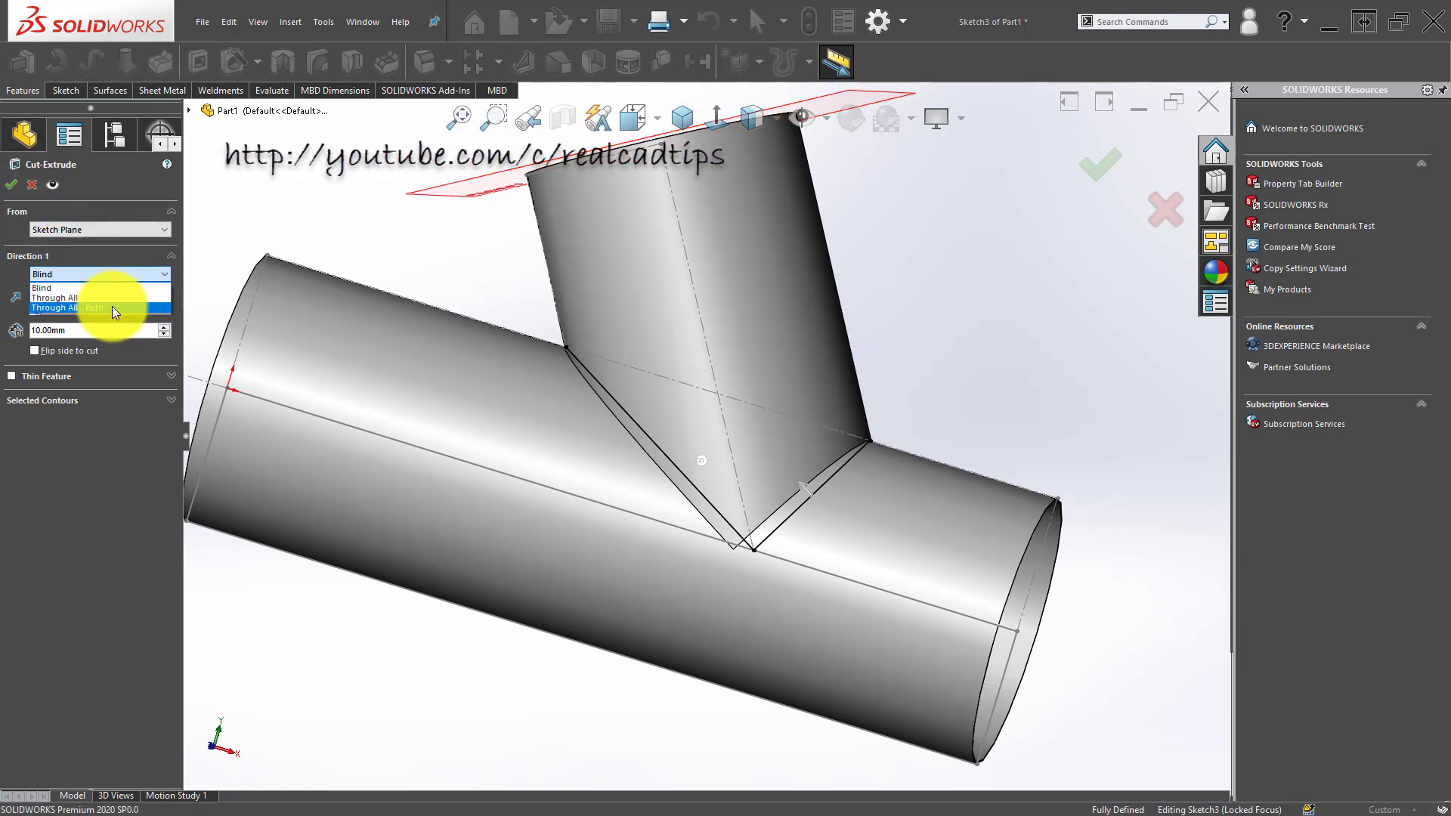
pyautogui.click(112, 308)
pyautogui.moveTo(680, 454); pyautogui.dragTo(673, 434, button='middle')
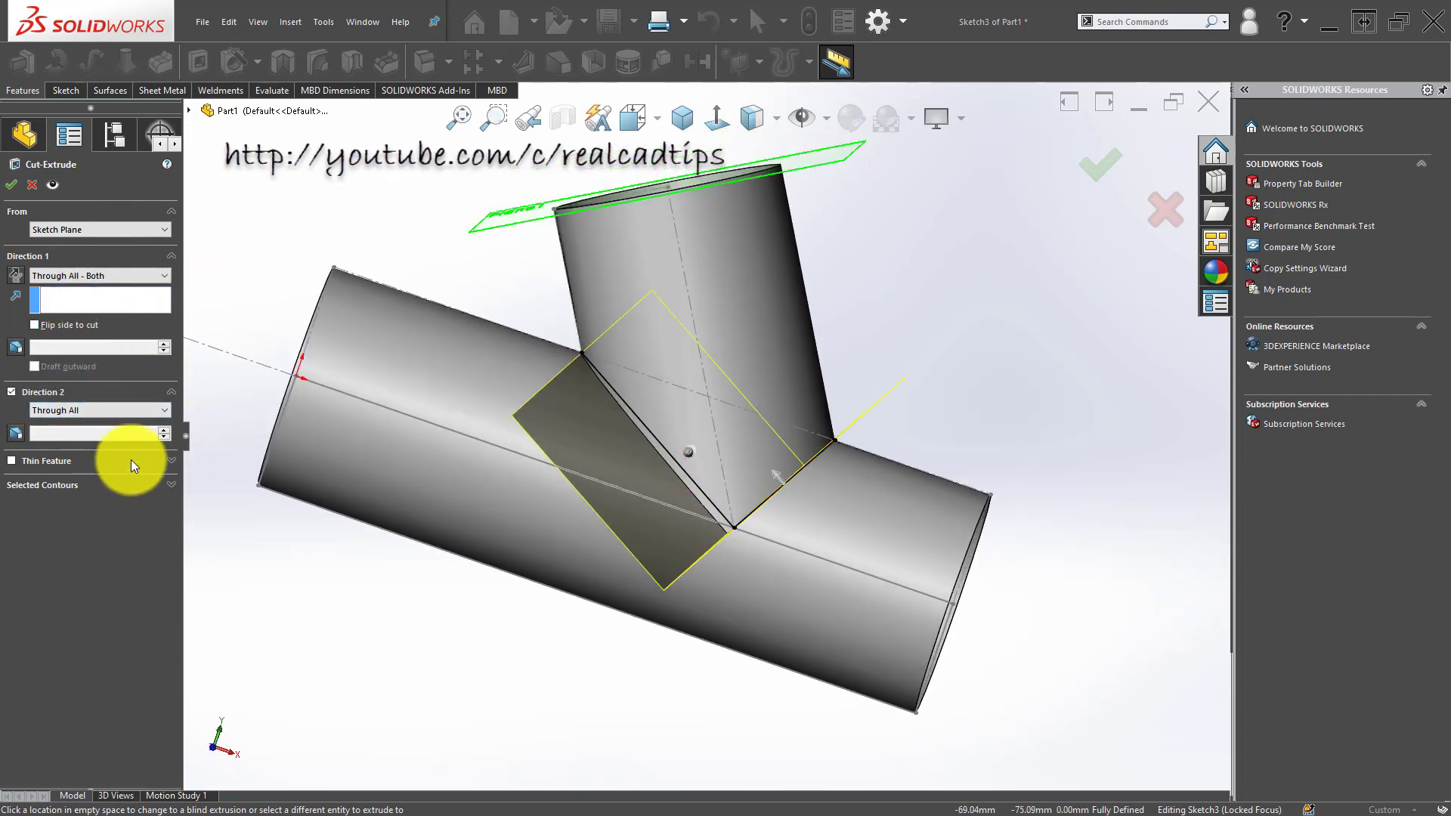
pyautogui.moveTo(486, 443); pyautogui.dragTo(614, 415, button='middle')
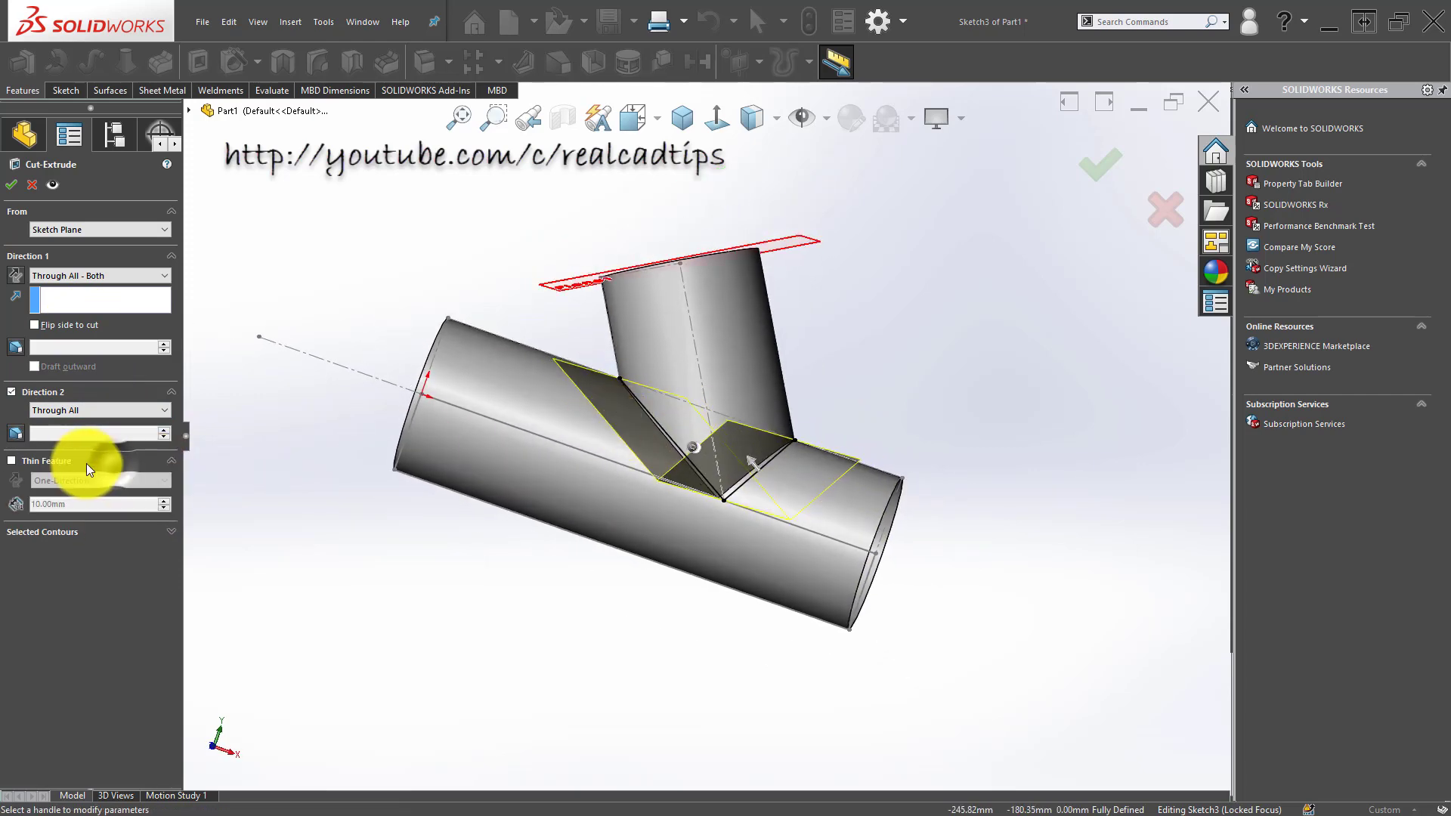
# Step: Make the cut a one-direction thin feature with a thickness of 0.1 mm
pyautogui.click(11, 461)
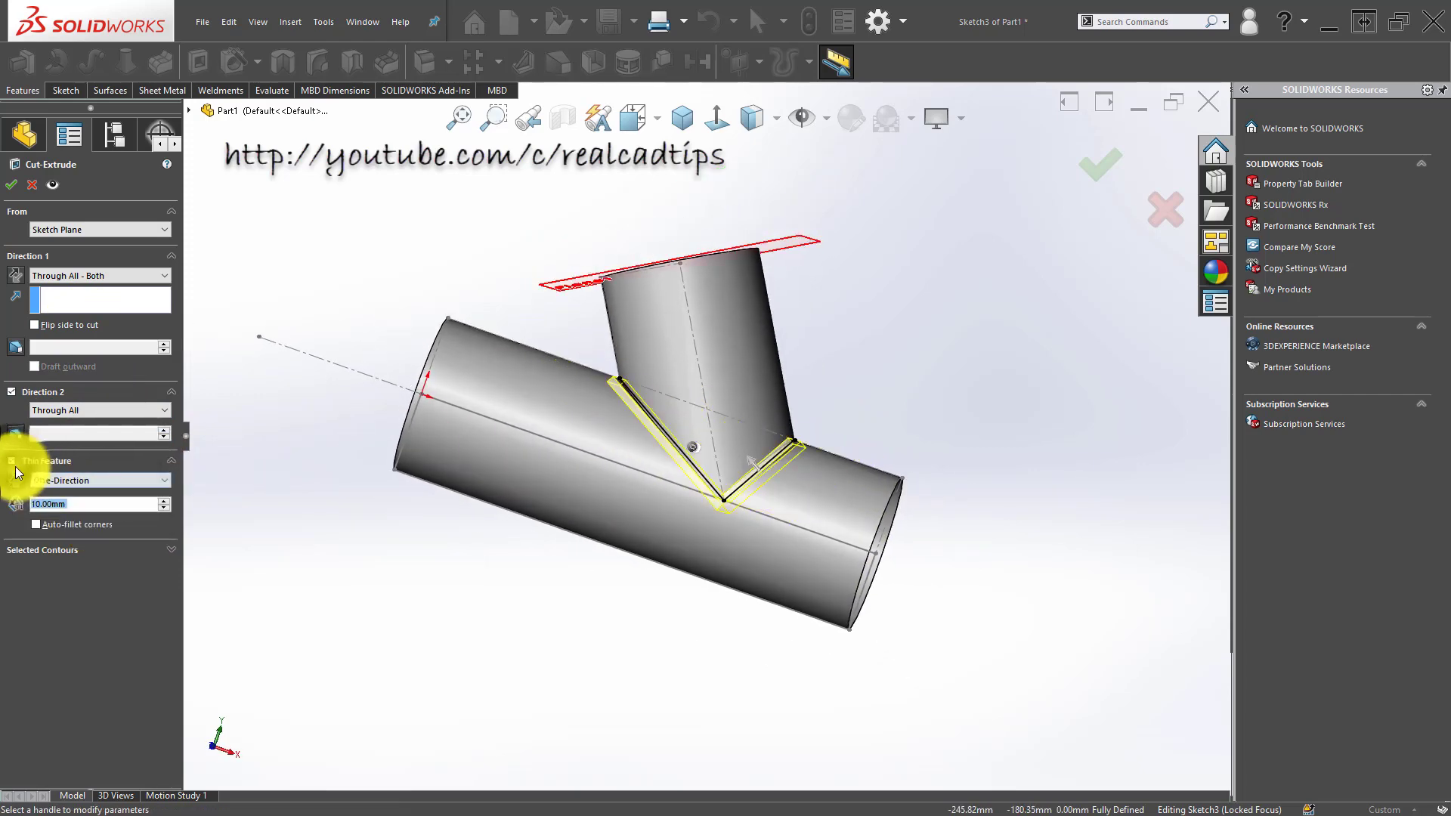
pyautogui.scroll(-3, 634, 398)
pyautogui.moveTo(646, 395)
pyautogui.mouseDown(button='middle')
pyautogui.moveTo(669, 419)
pyautogui.moveTo(648, 376)
pyautogui.mouseUp(button='middle')
pyautogui.scroll(-4, 663, 384)
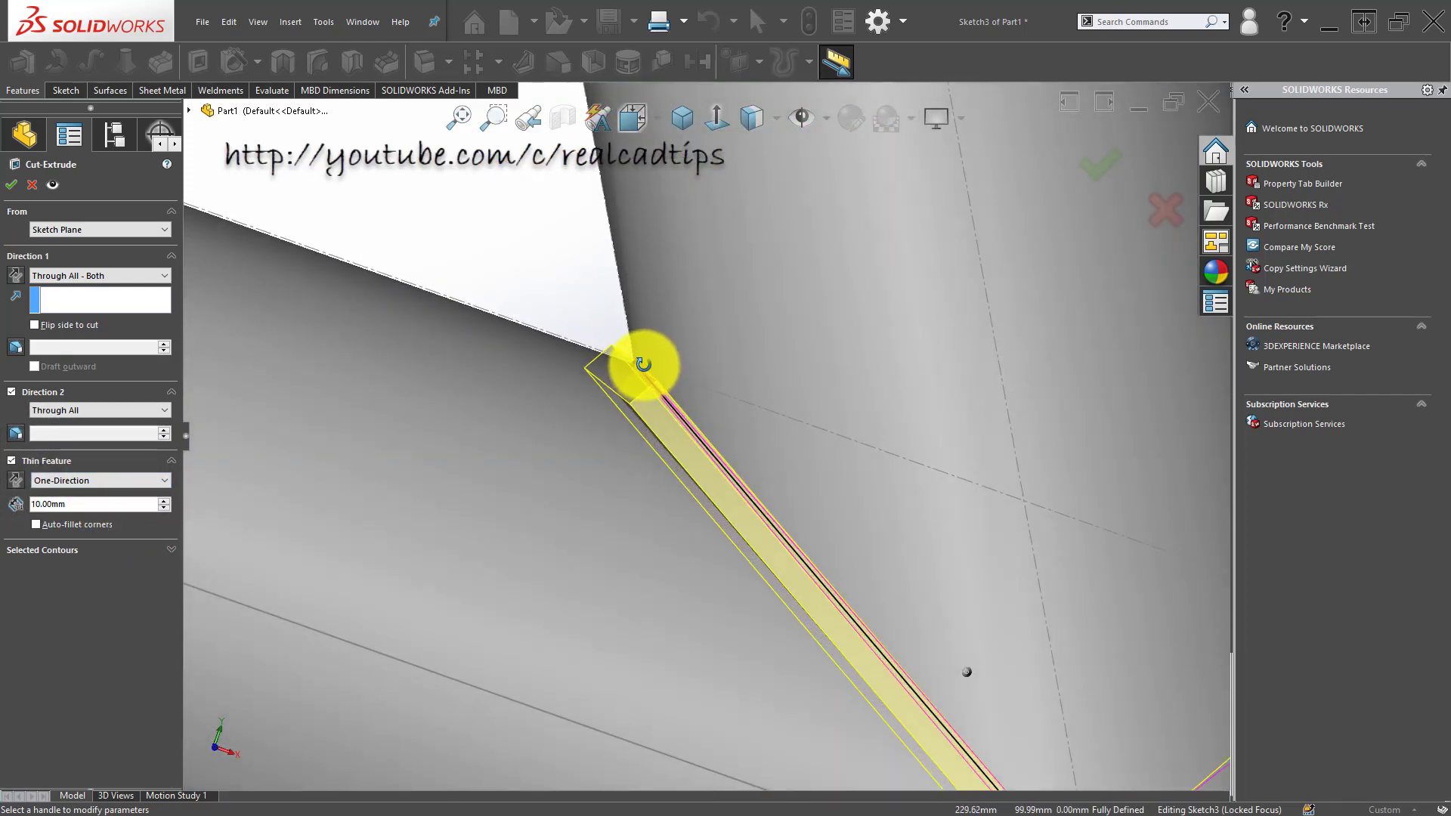
pyautogui.scroll(3, 623, 368)
pyautogui.doubleClick(93, 503)
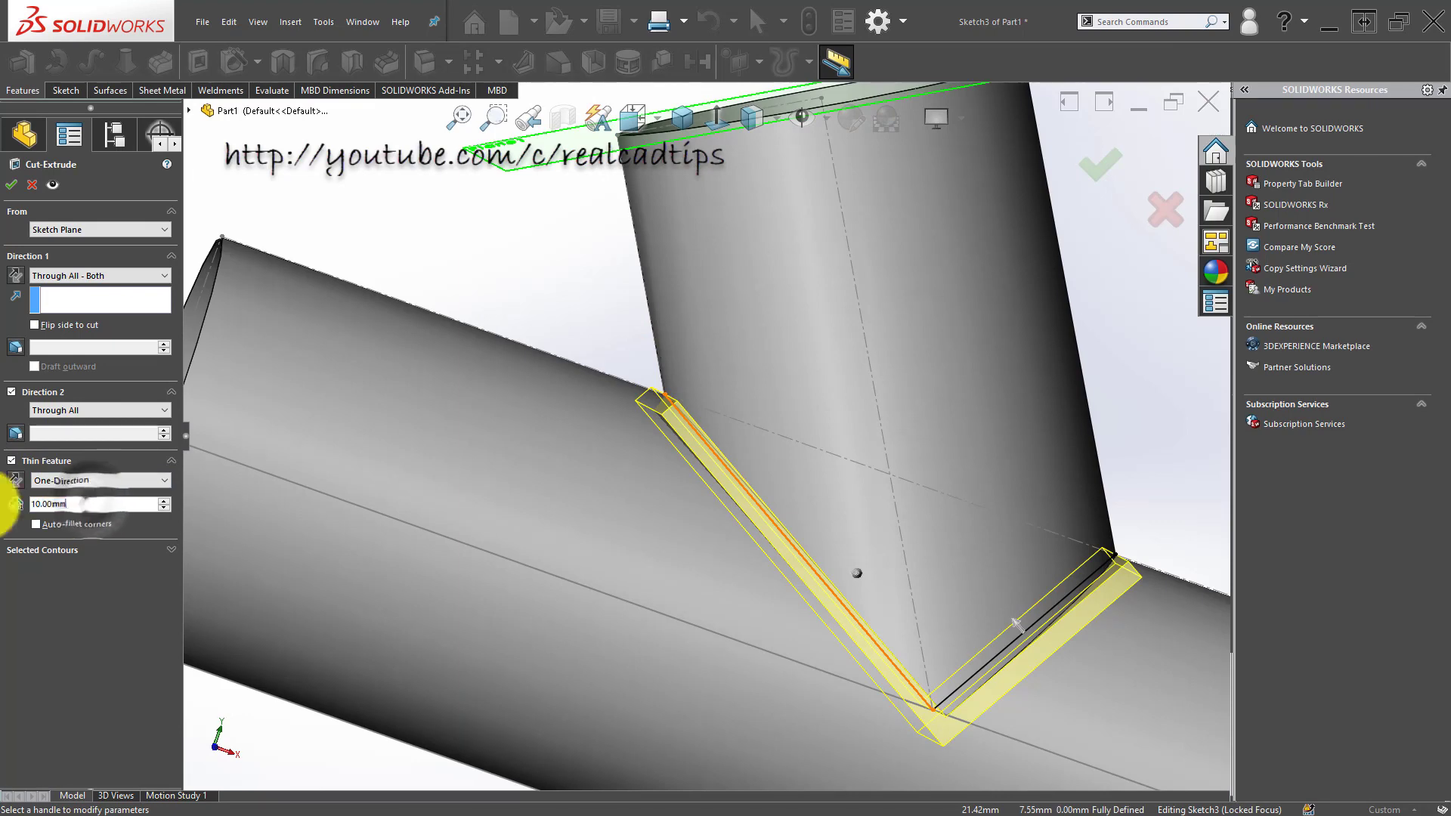
pyautogui.write('0.1')
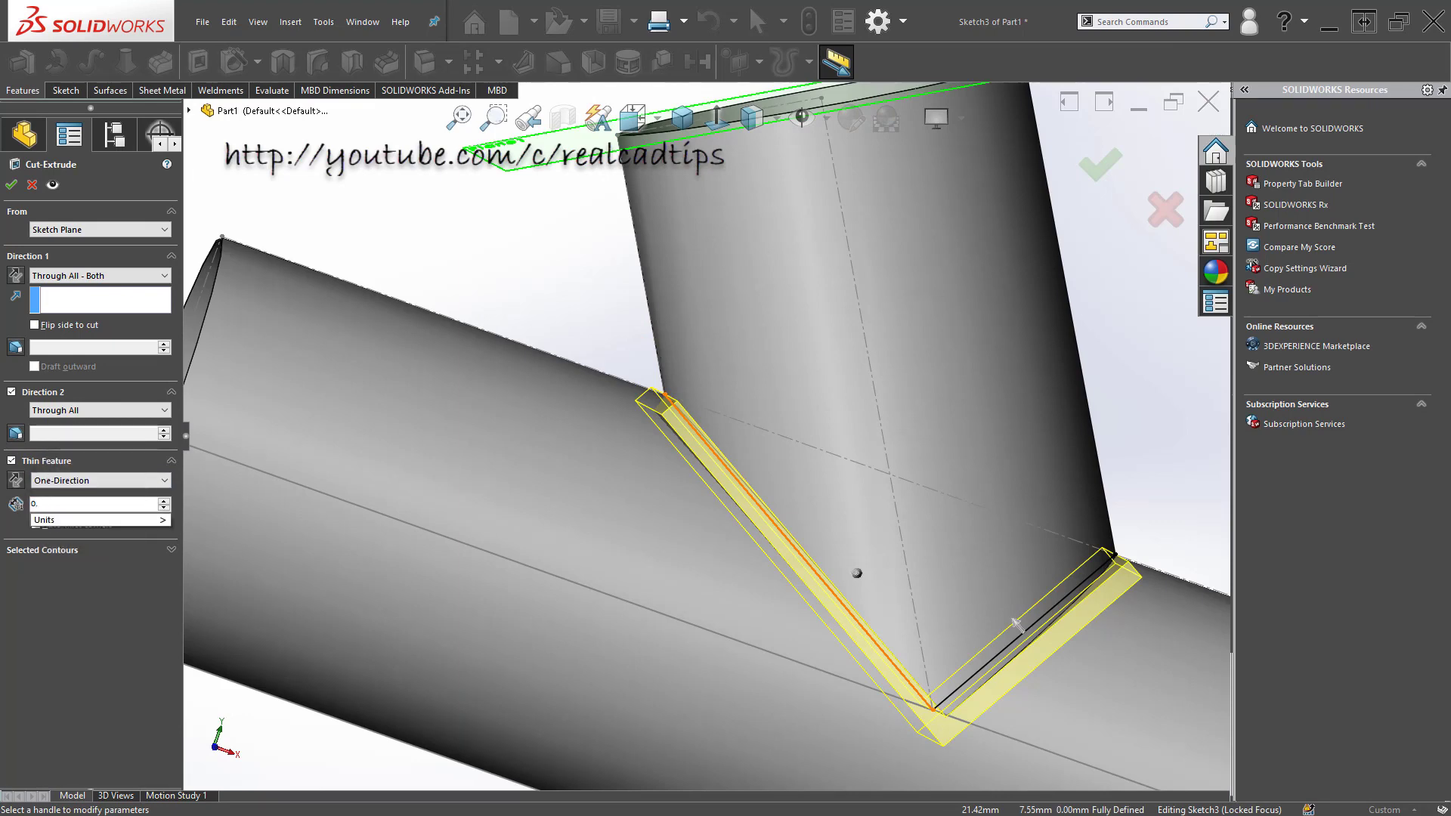
pyautogui.press('Return')
# Step: Examine the thin cut's preview around the junction of the branch and the main cylinder
pyautogui.click(123, 378)
pyautogui.scroll(5, 778, 423)
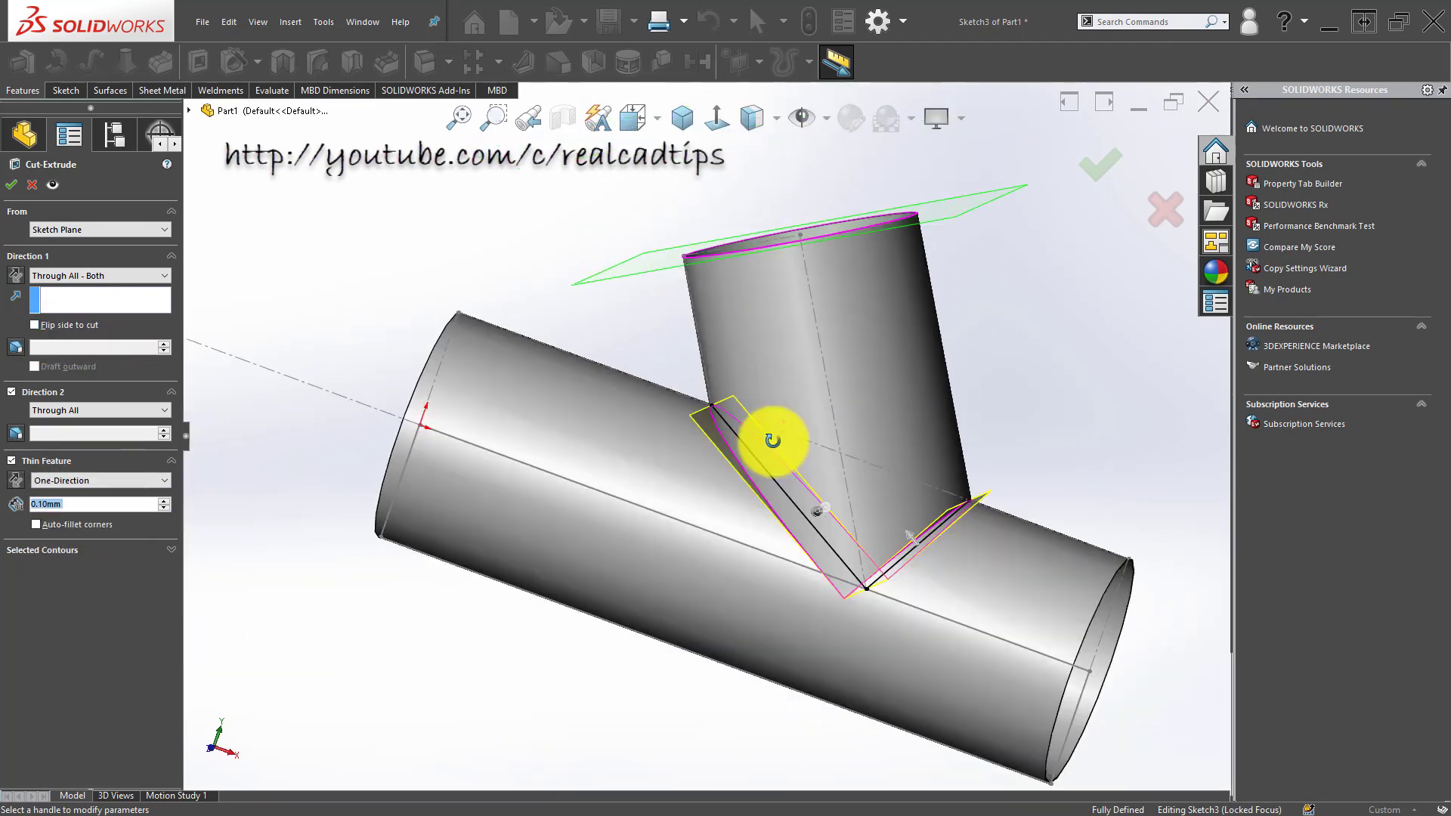
pyautogui.moveTo(777, 437); pyautogui.dragTo(842, 492, button='middle')
pyautogui.scroll(-5, 932, 475)
pyautogui.scroll(-5, 932, 482)
pyautogui.scroll(9, 854, 381)
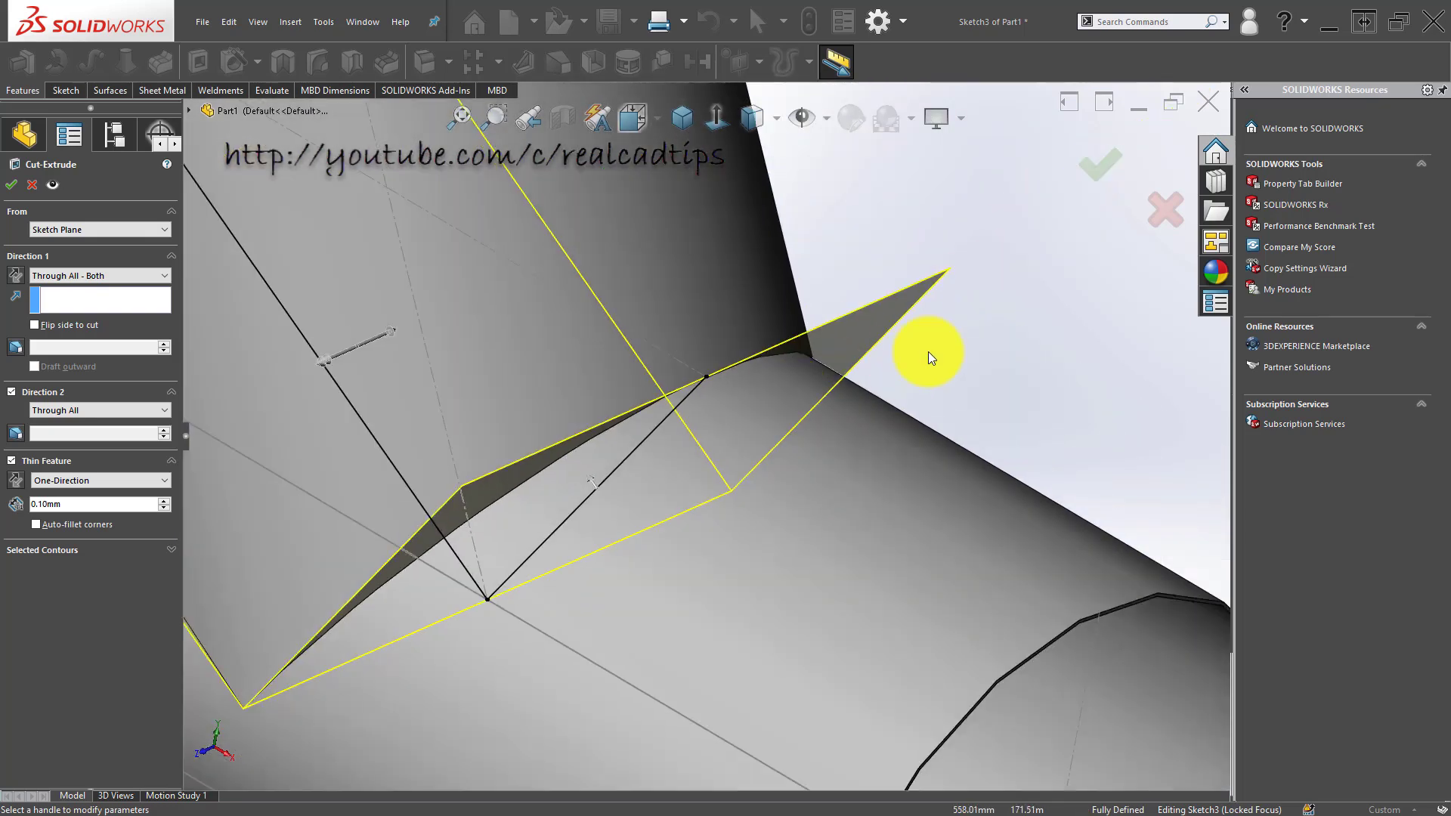
pyautogui.scroll(1, 615, 406)
pyautogui.moveTo(614, 406); pyautogui.dragTo(663, 354, button='middle')
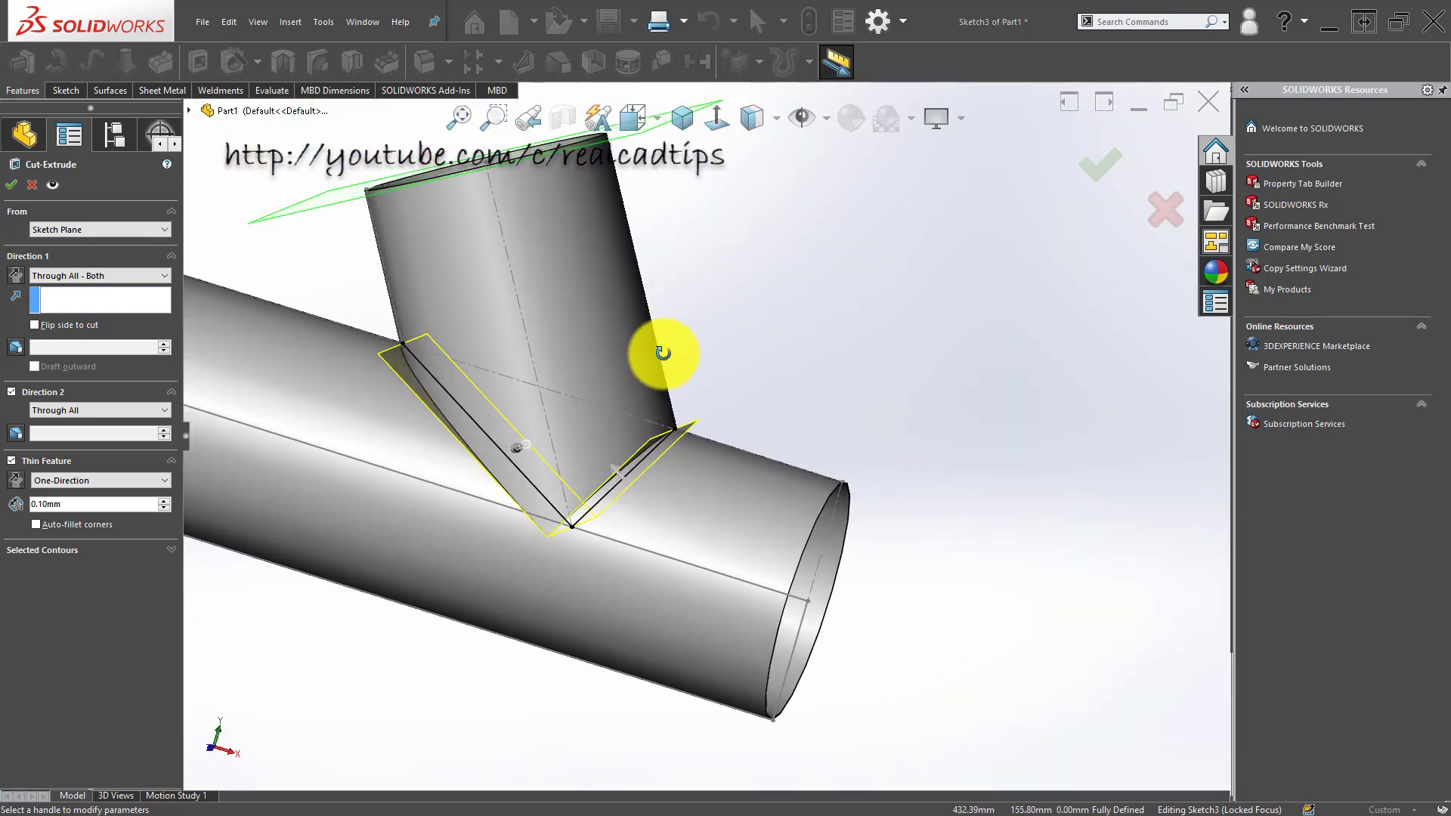
# Step: Set the thin cut's thickness to 1 mm and apply the cut
pyautogui.doubleClick(78, 504)
pyautogui.write('1')
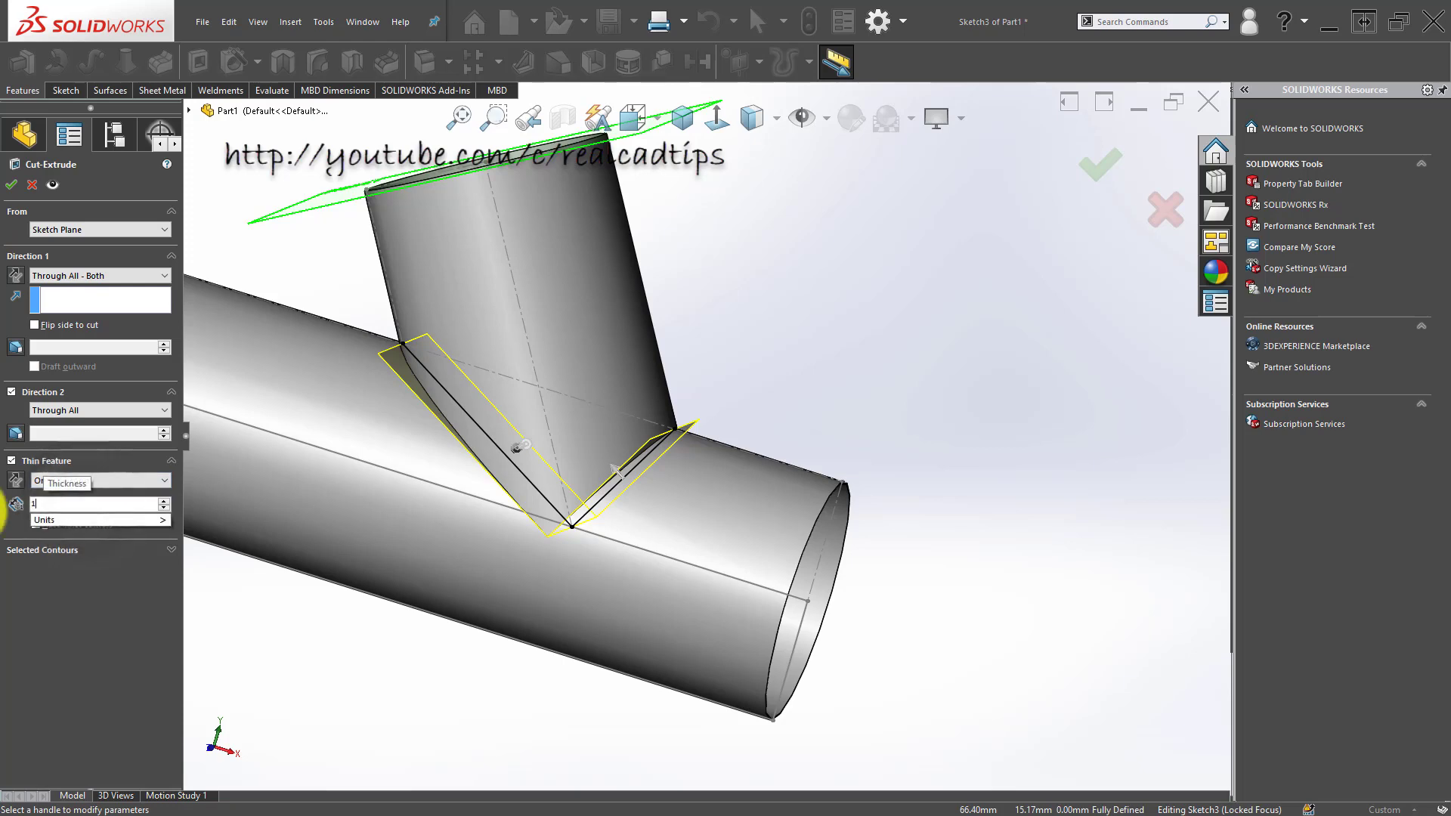
pyautogui.press('Return')
pyautogui.scroll(-5, 399, 347)
pyautogui.moveTo(399, 347)
pyautogui.mouseDown(button='middle')
pyautogui.moveTo(599, 405)
pyautogui.moveTo(624, 398)
pyautogui.mouseUp(button='middle')
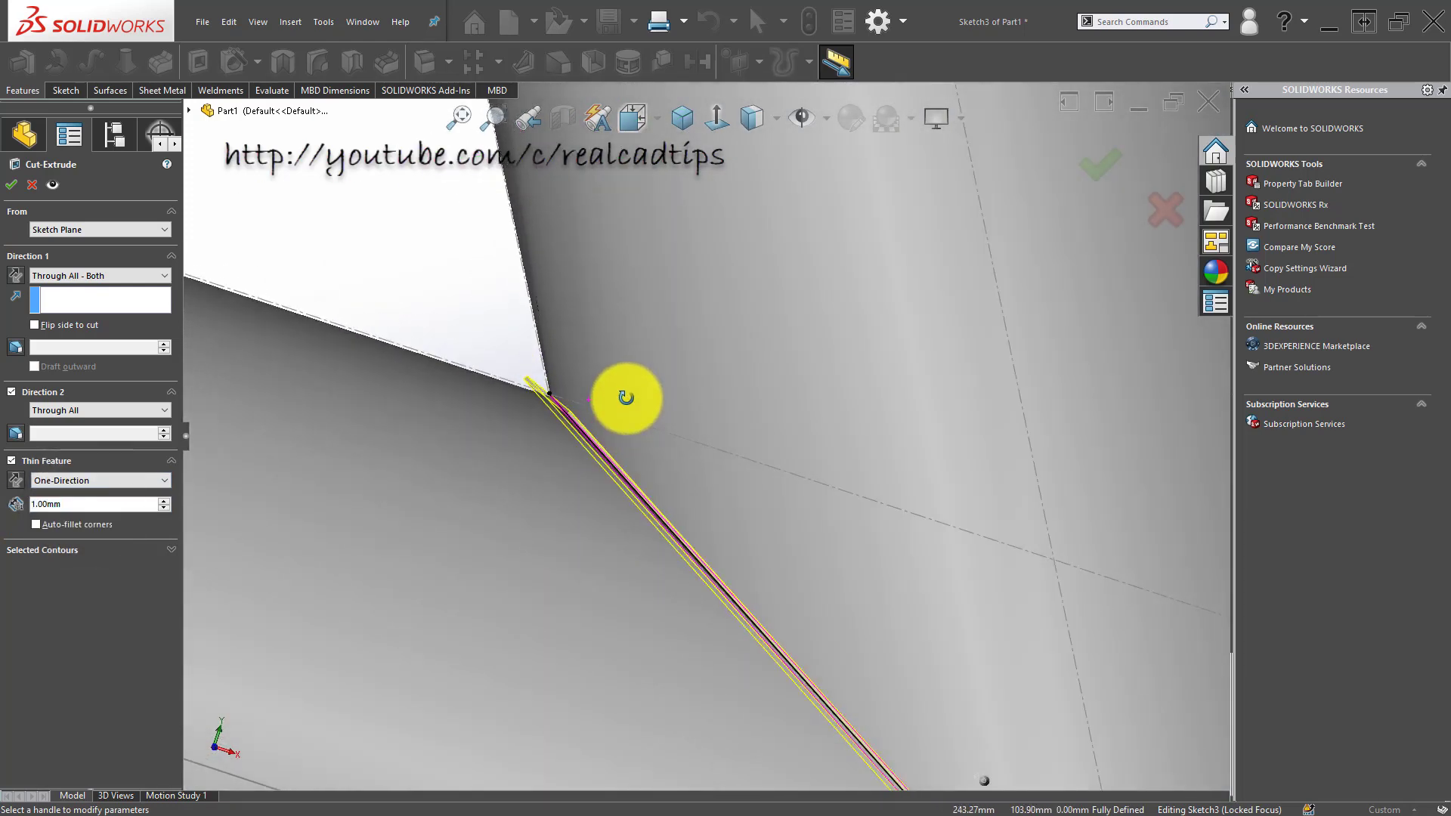
pyautogui.click(1101, 162)
pyautogui.click(35, 37)
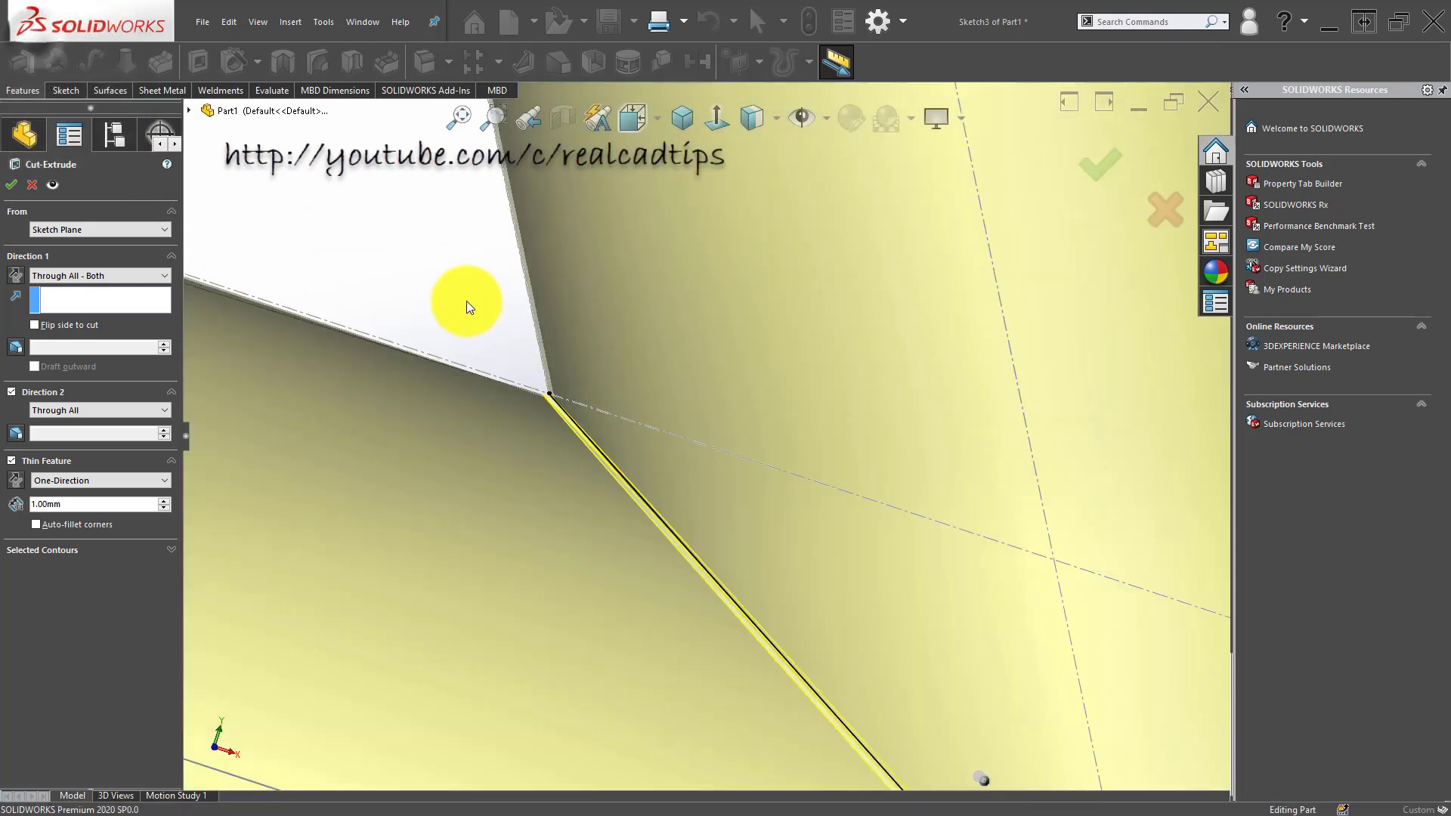
# Step: Open the thin cut's sketch for editing and view it face-on
pyautogui.moveTo(577, 415)
pyautogui.mouseDown(button='middle')
pyautogui.moveTo(567, 396)
pyautogui.moveTo(654, 415)
pyautogui.mouseUp(button='middle')
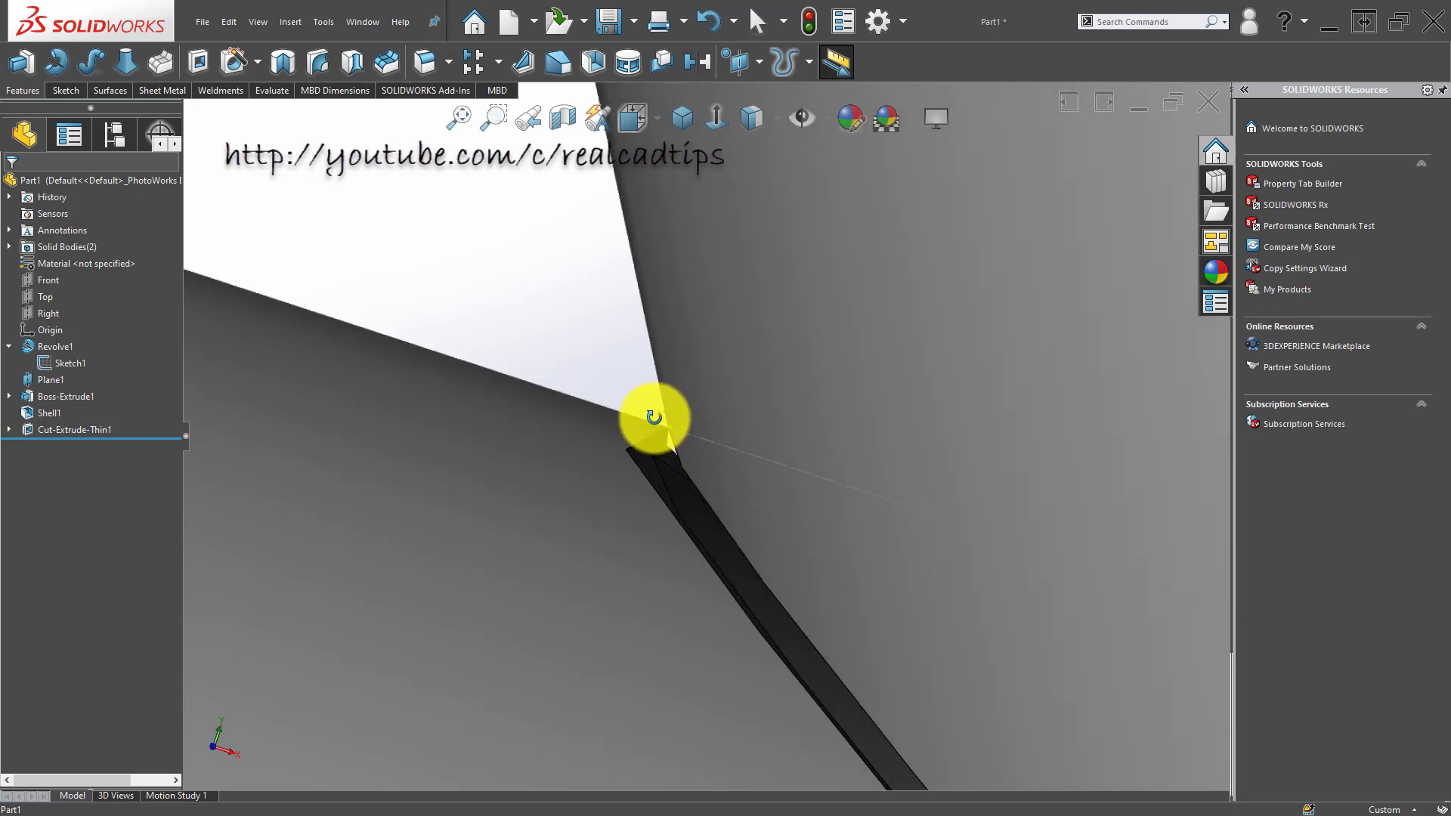
pyautogui.doubleClick(71, 430)
pyautogui.click(76, 446)
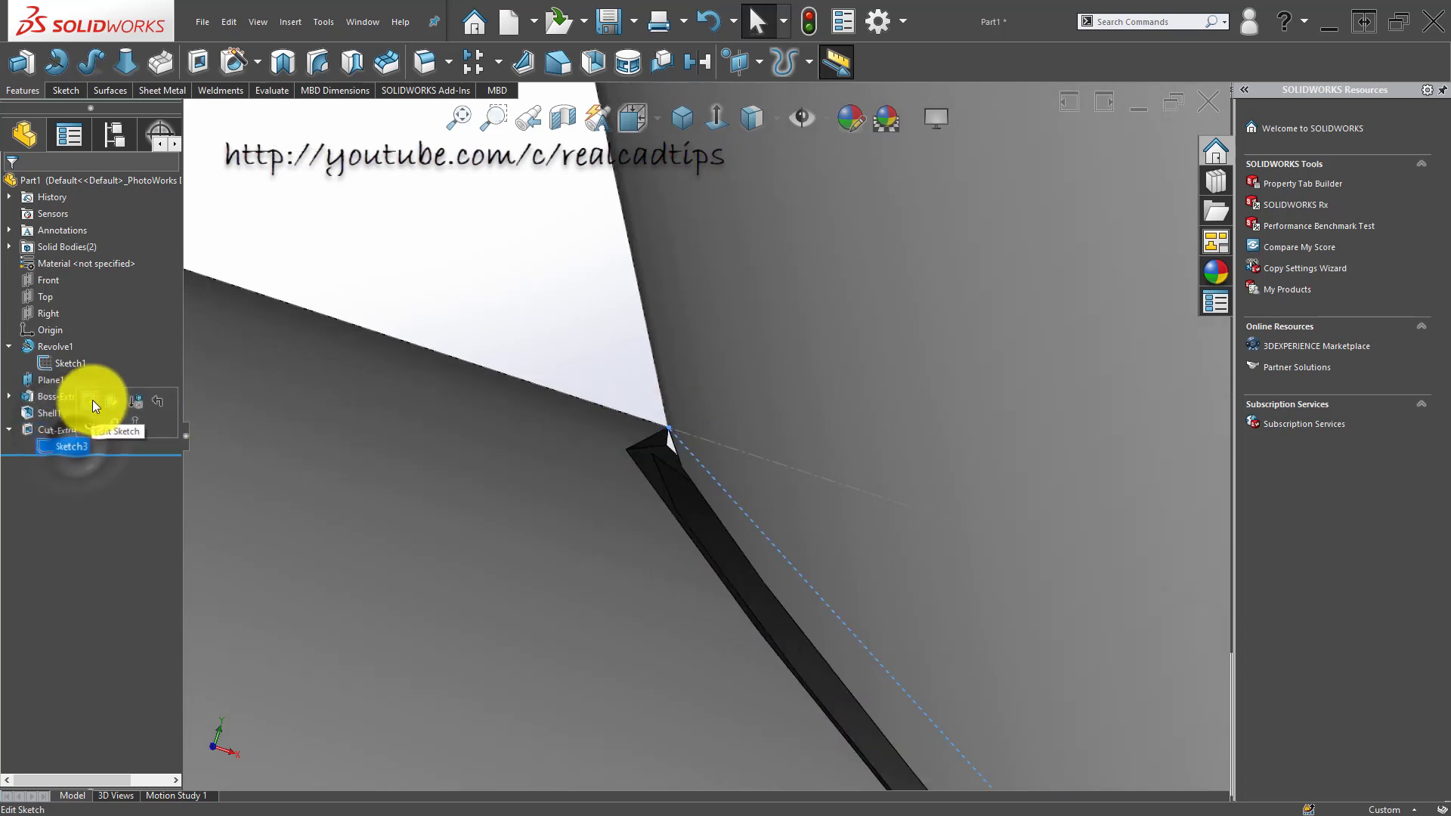
pyautogui.click(92, 399)
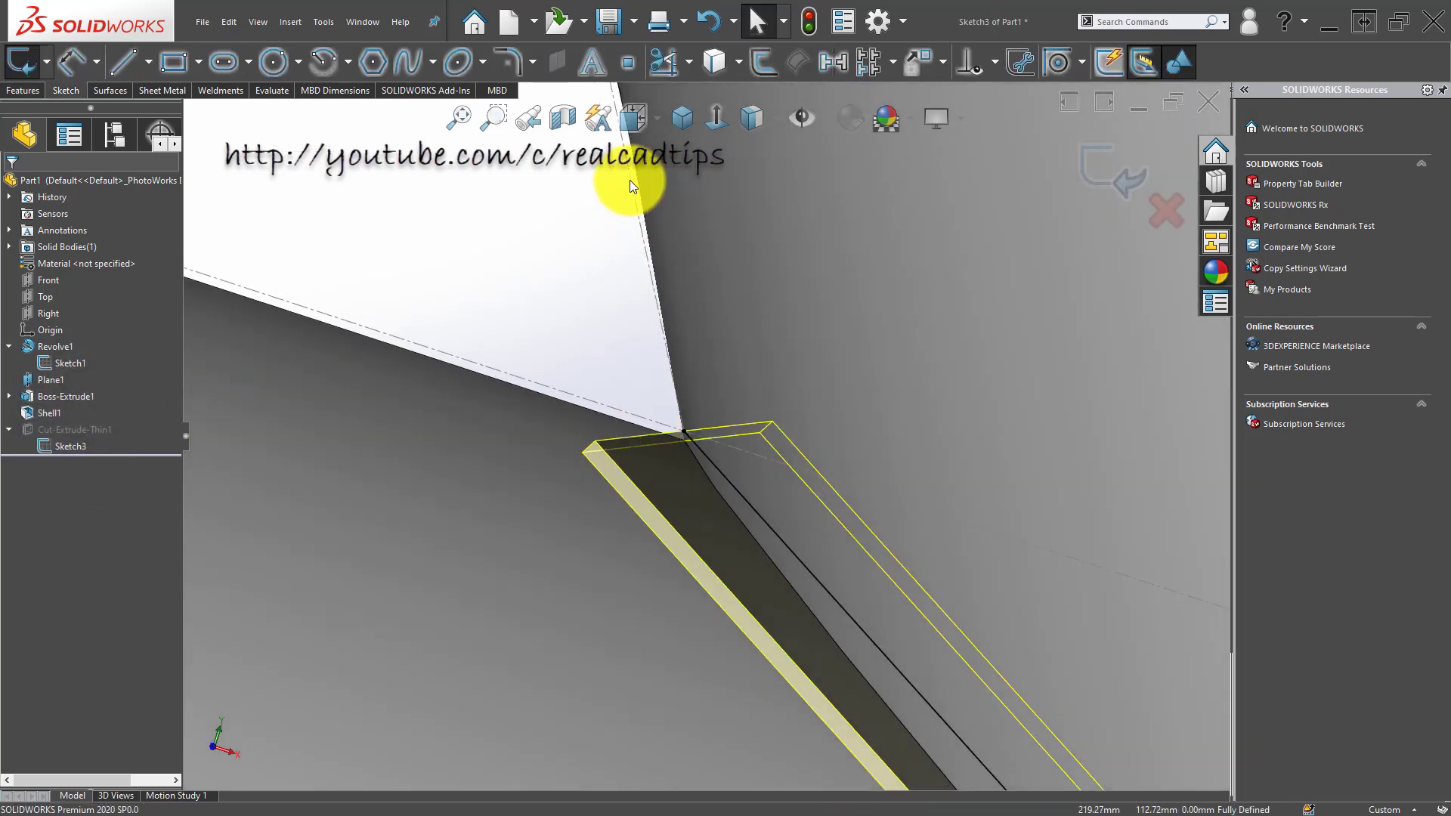
pyautogui.click(716, 119)
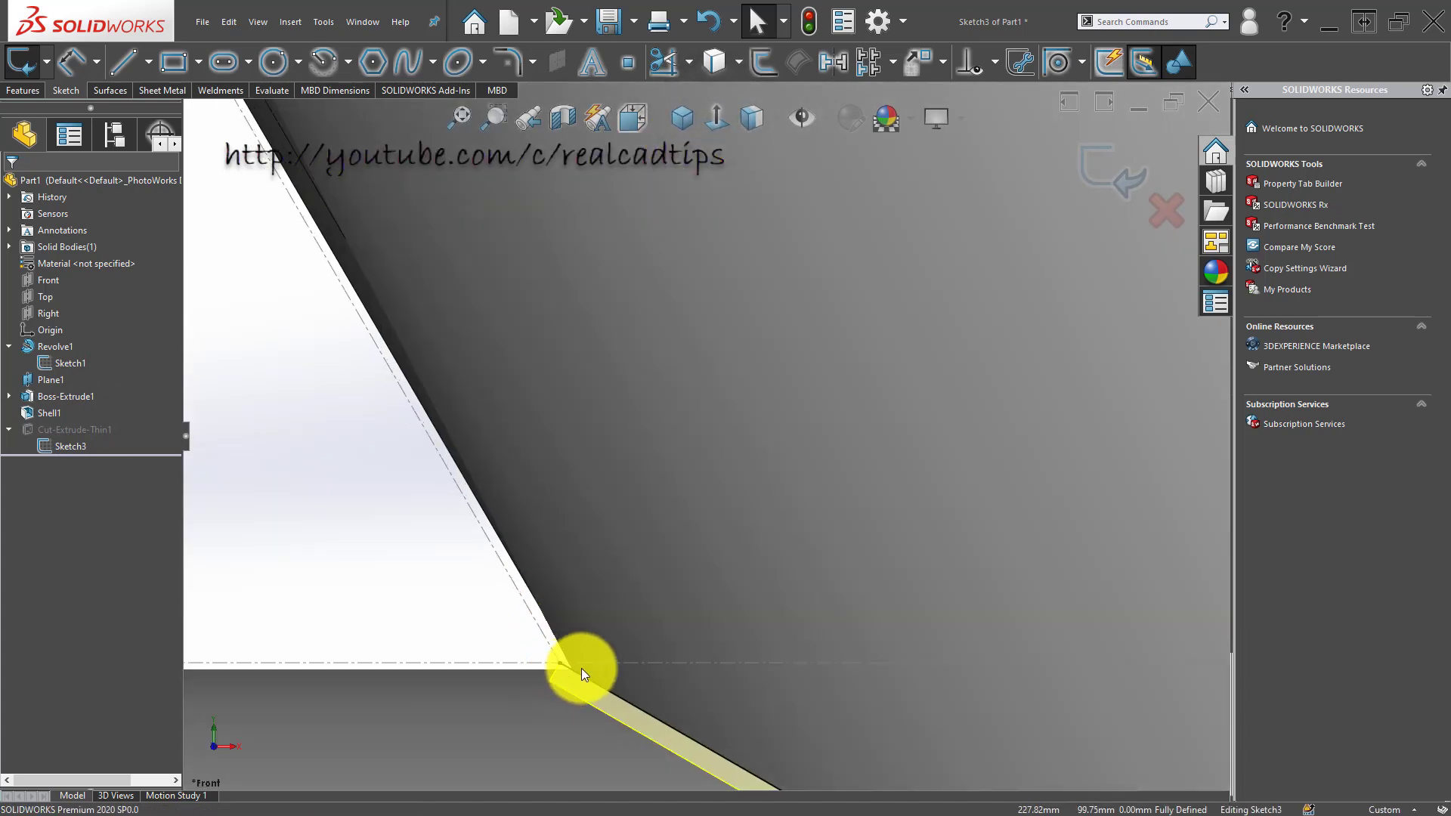
# Step: Free the longer line's upper endpoint from the junction corner and move it outside the pipes, to about X 211.3 mm, Y 113.1 mm
pyautogui.click(579, 669)
pyautogui.click(569, 672)
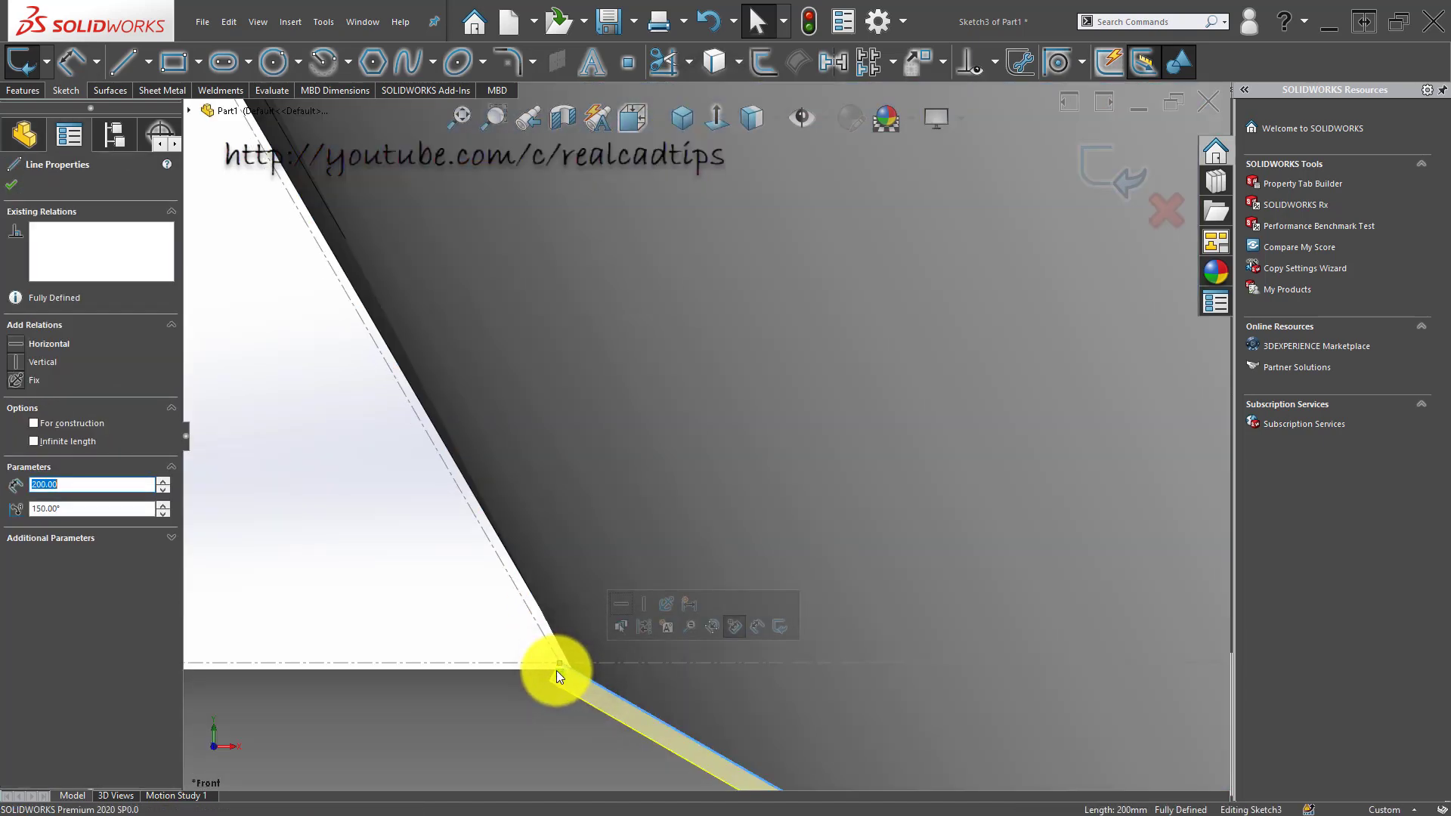
pyautogui.press('Escape')
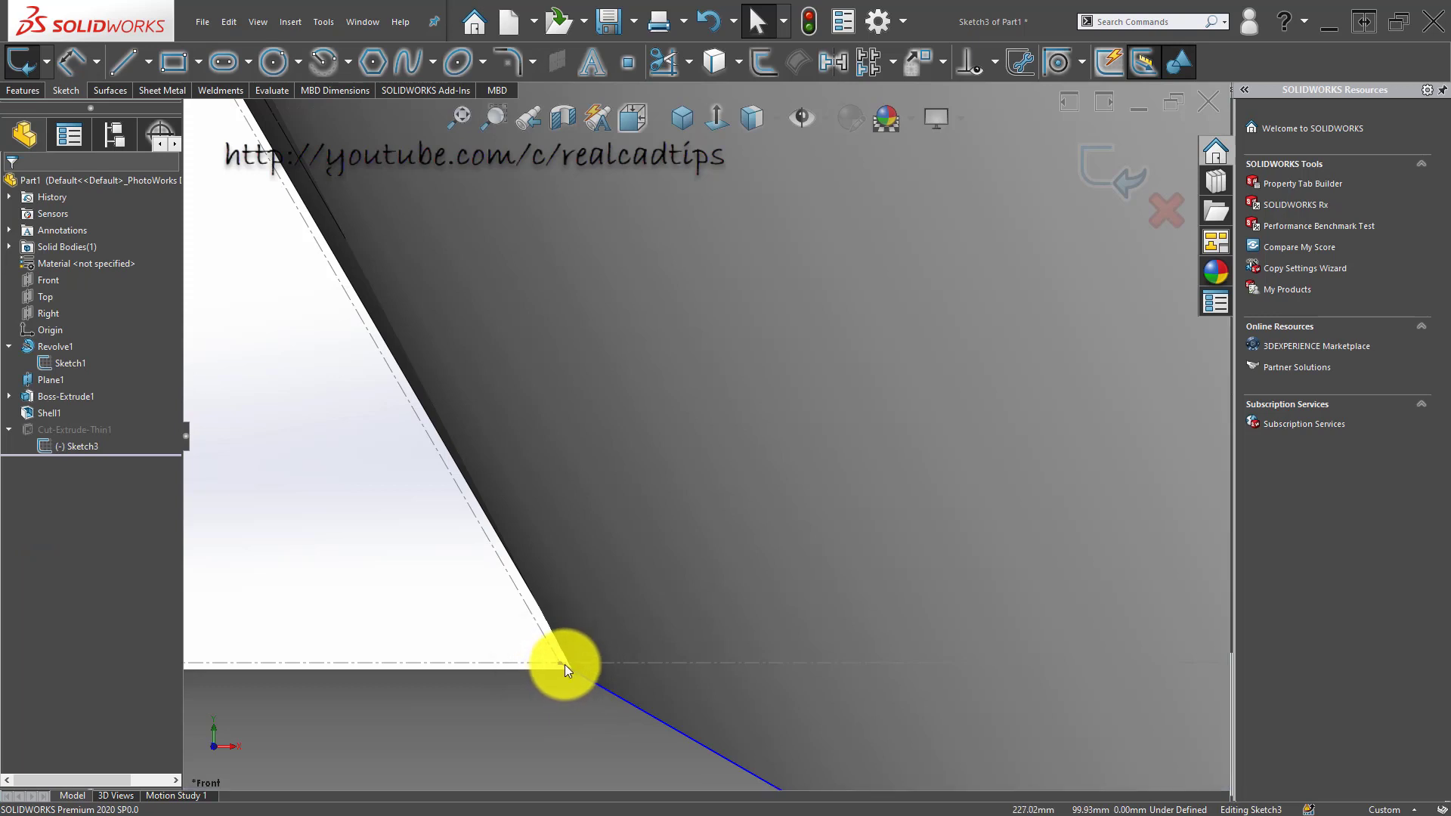
pyautogui.moveTo(559, 663)
pyautogui.mouseDown()
pyautogui.moveTo(299, 497)
pyautogui.moveTo(275, 433)
pyautogui.moveTo(238, 393)
pyautogui.mouseUp()
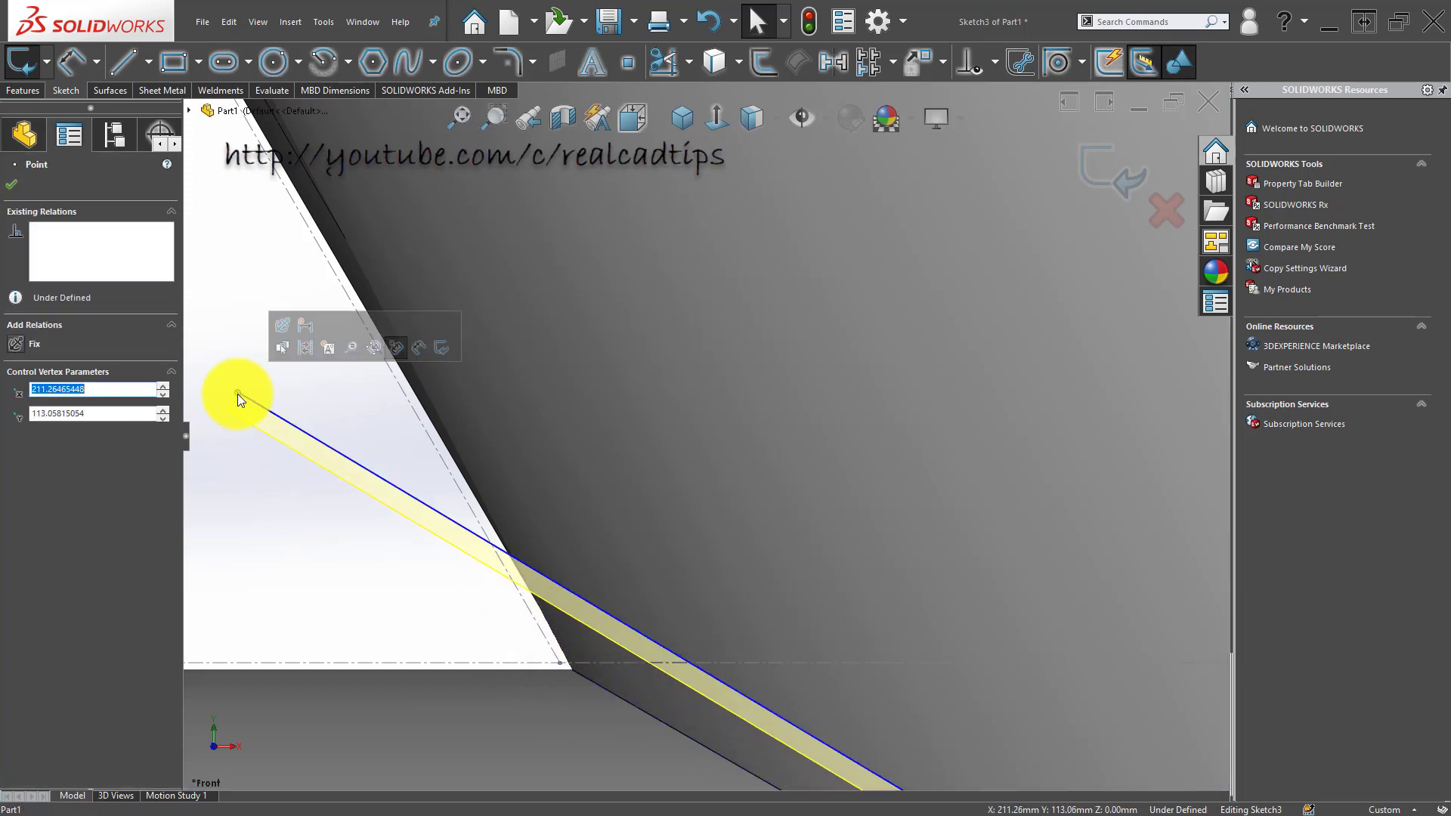
pyautogui.scroll(1, 271, 540)
pyautogui.click(257, 508)
pyautogui.scroll(-2, 589, 615)
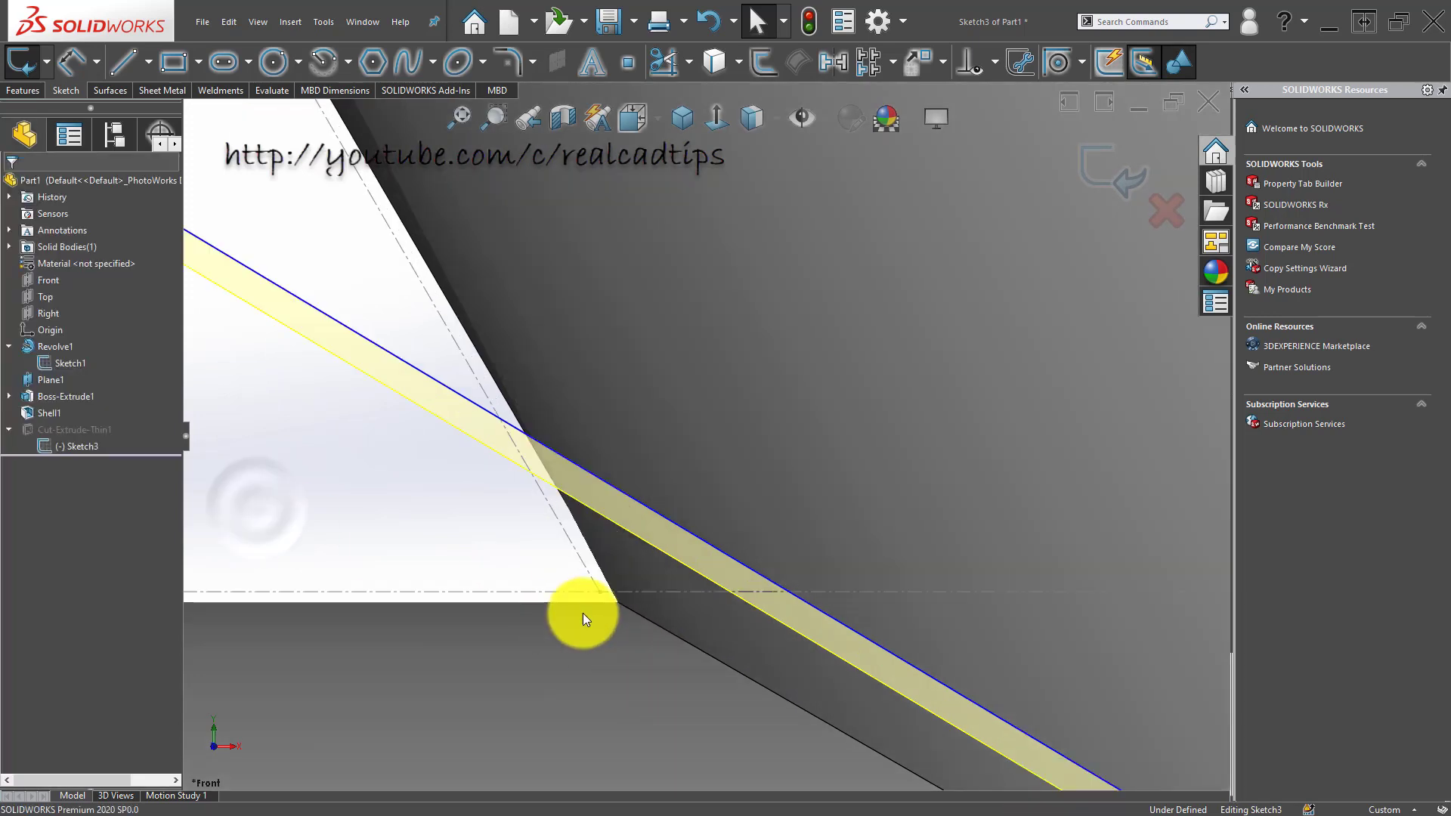
# Step: Switch the model display to show hidden edges as dashed lines around the junction corner
pyautogui.click(598, 592)
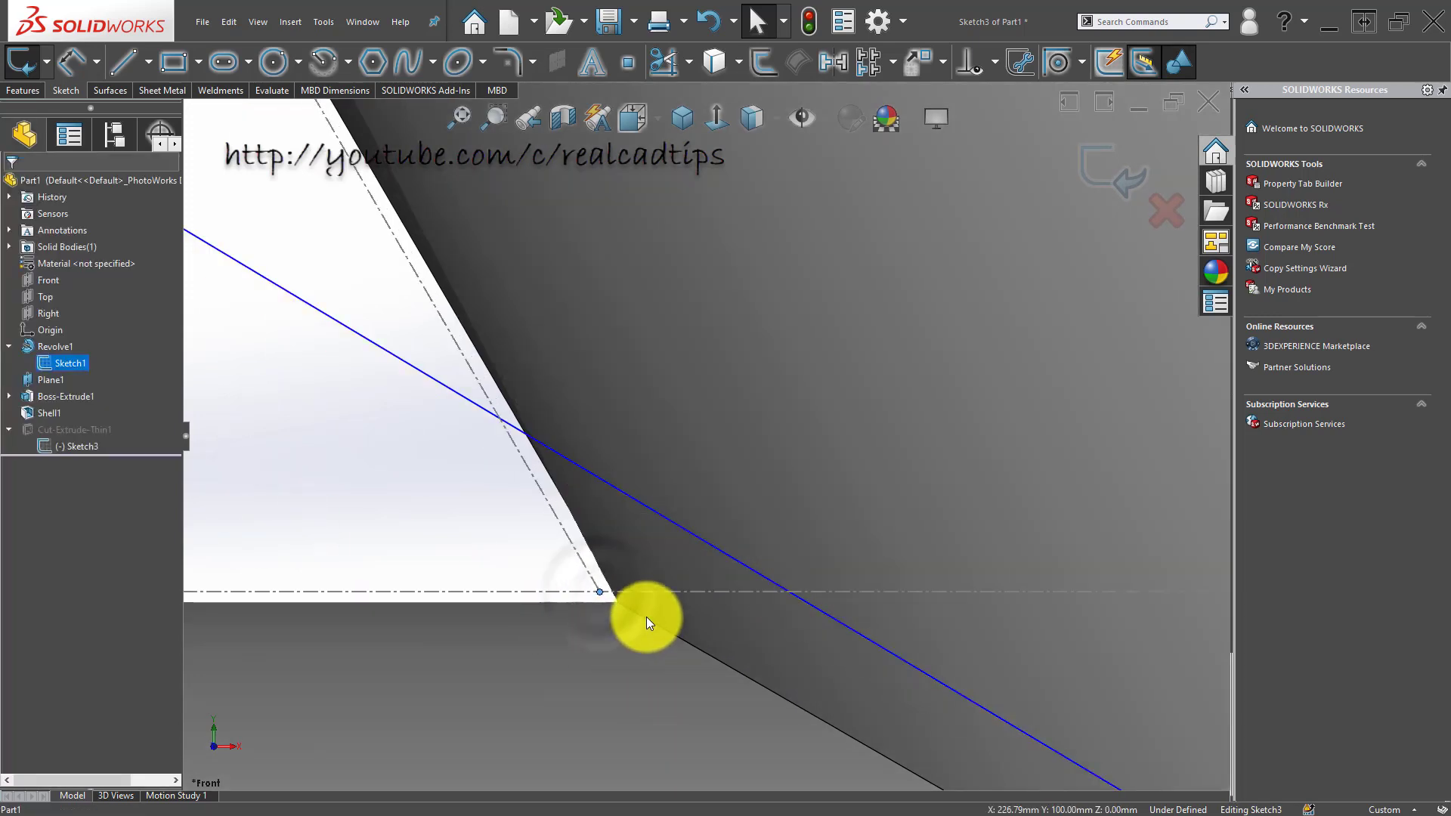
pyautogui.click(646, 617)
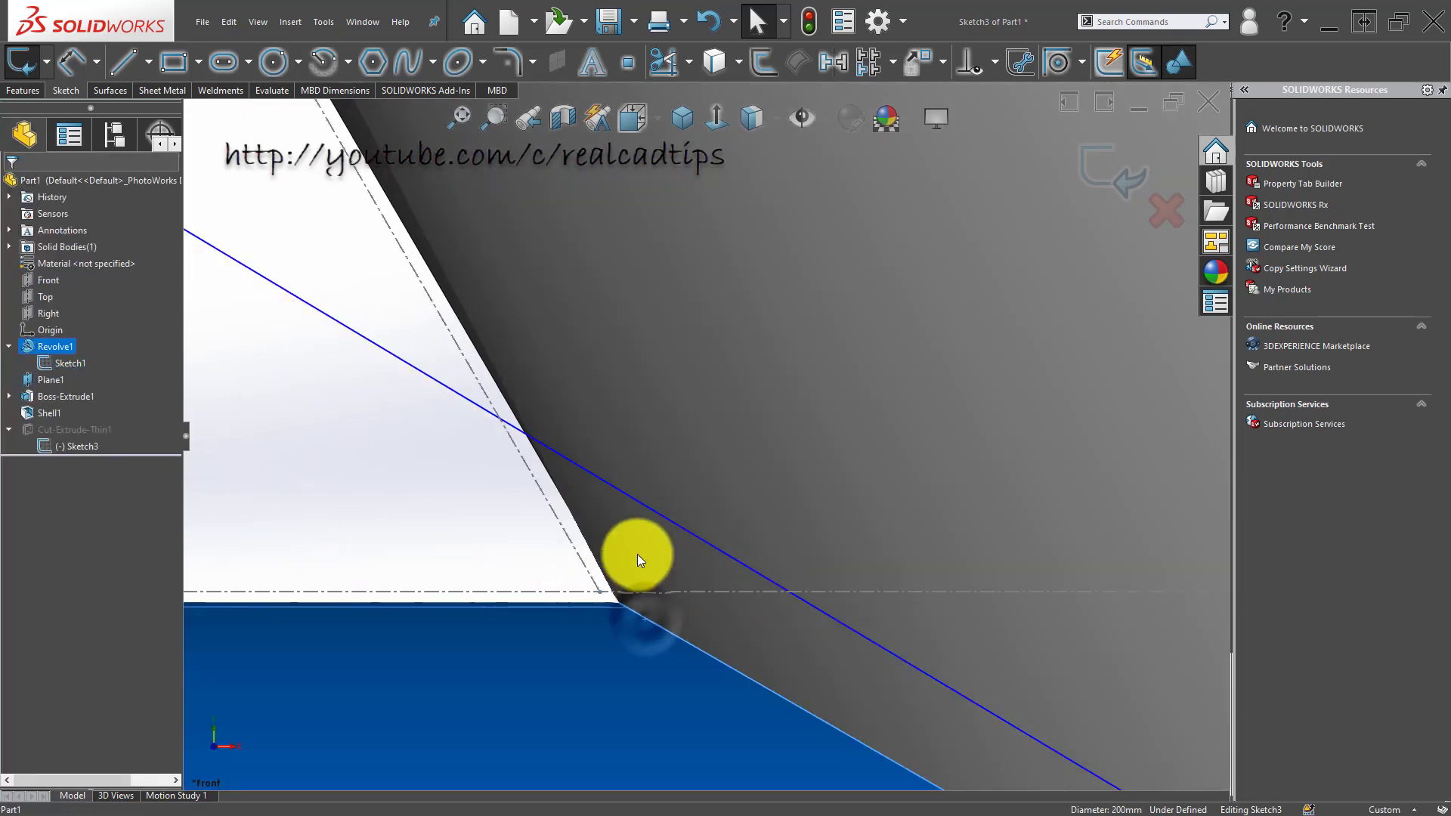
pyautogui.click(469, 527)
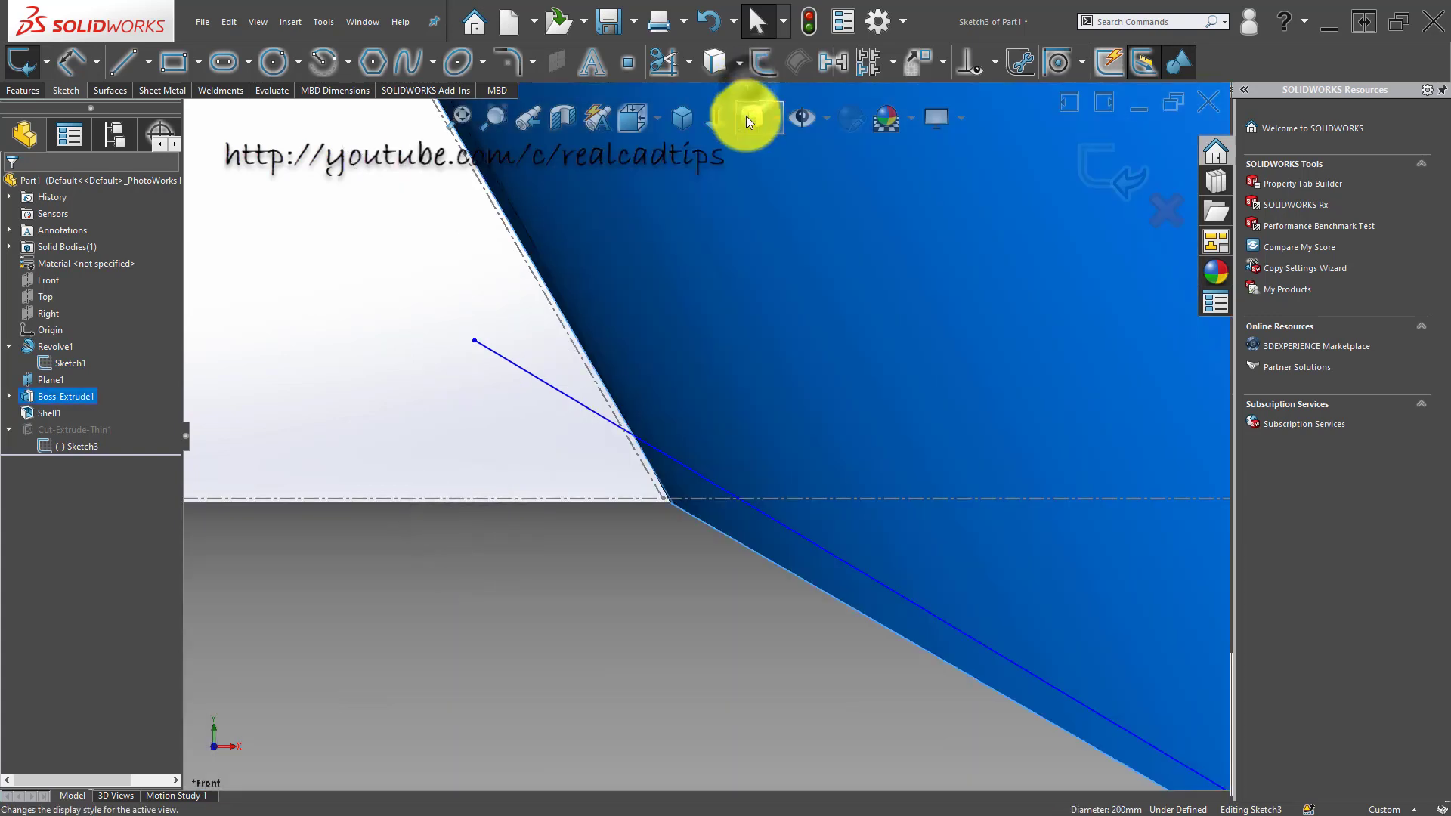
pyautogui.click(752, 118)
pyautogui.click(756, 263)
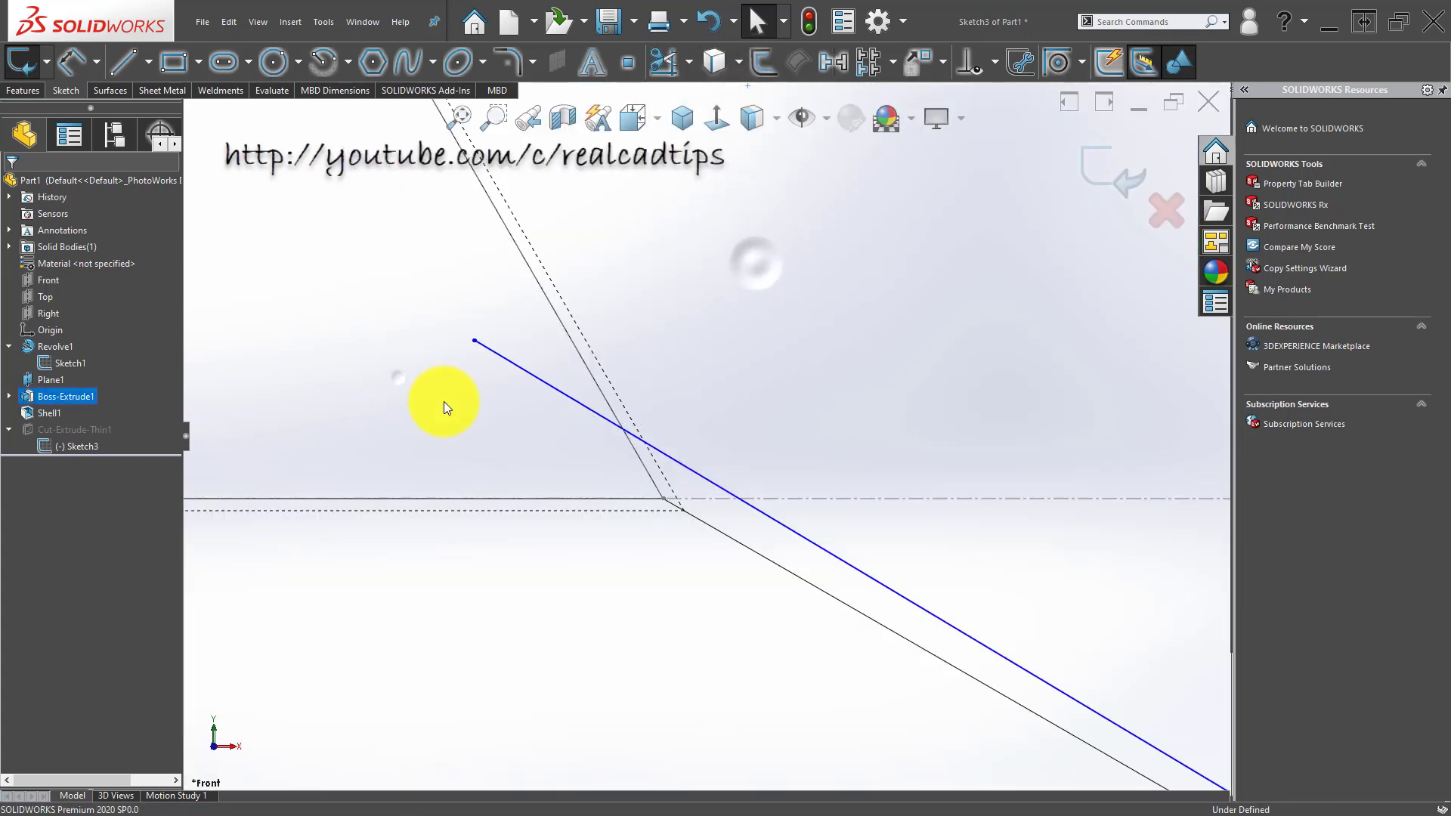
# Step: Make the longer sketch line collinear with the adjacent junction edge and extend its upper endpoint farther outside the pipes
pyautogui.click(705, 525)
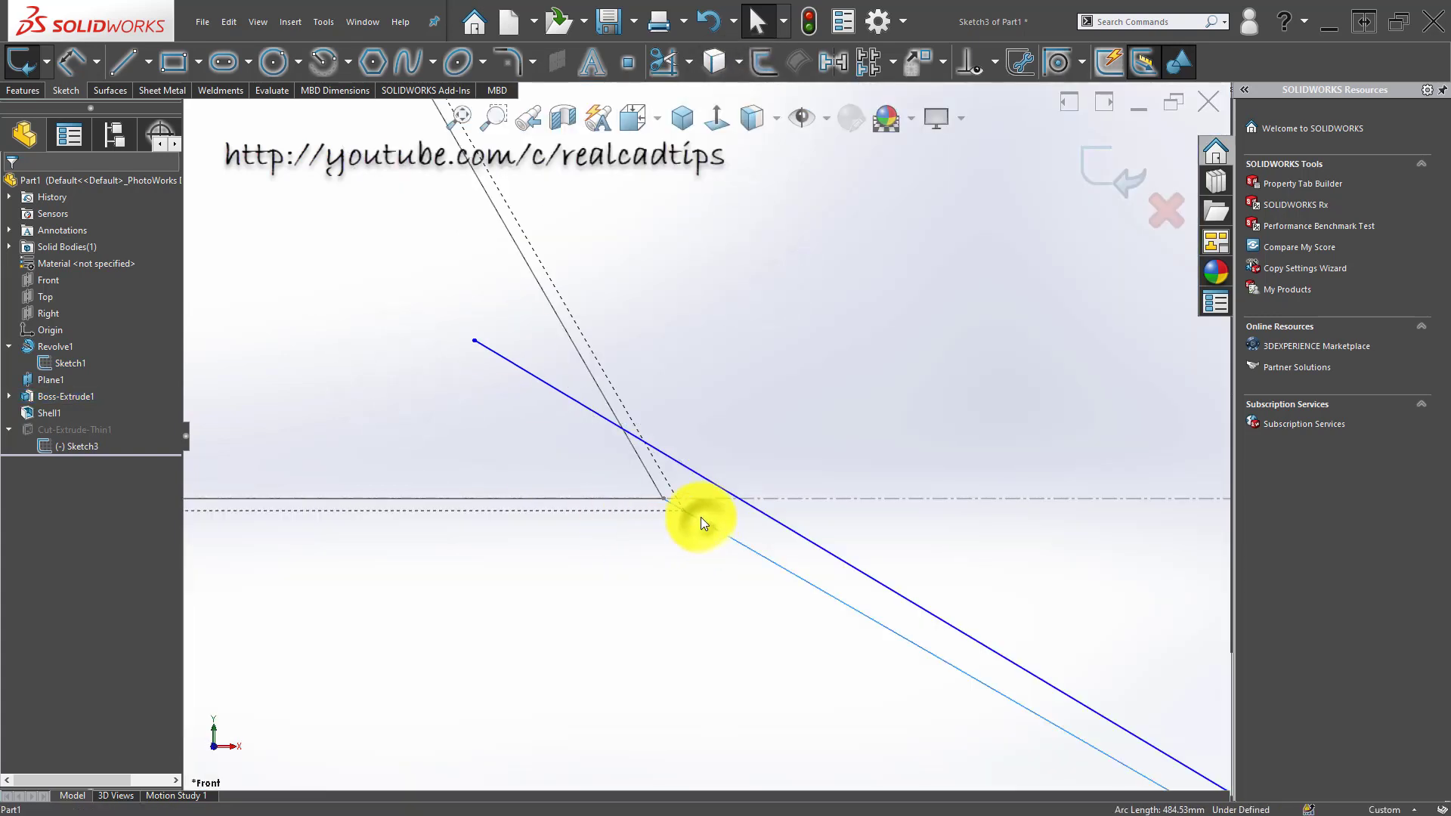
pyautogui.keyDown('ctrl'); pyautogui.click(690, 470); pyautogui.keyUp('ctrl')
pyautogui.click(737, 408)
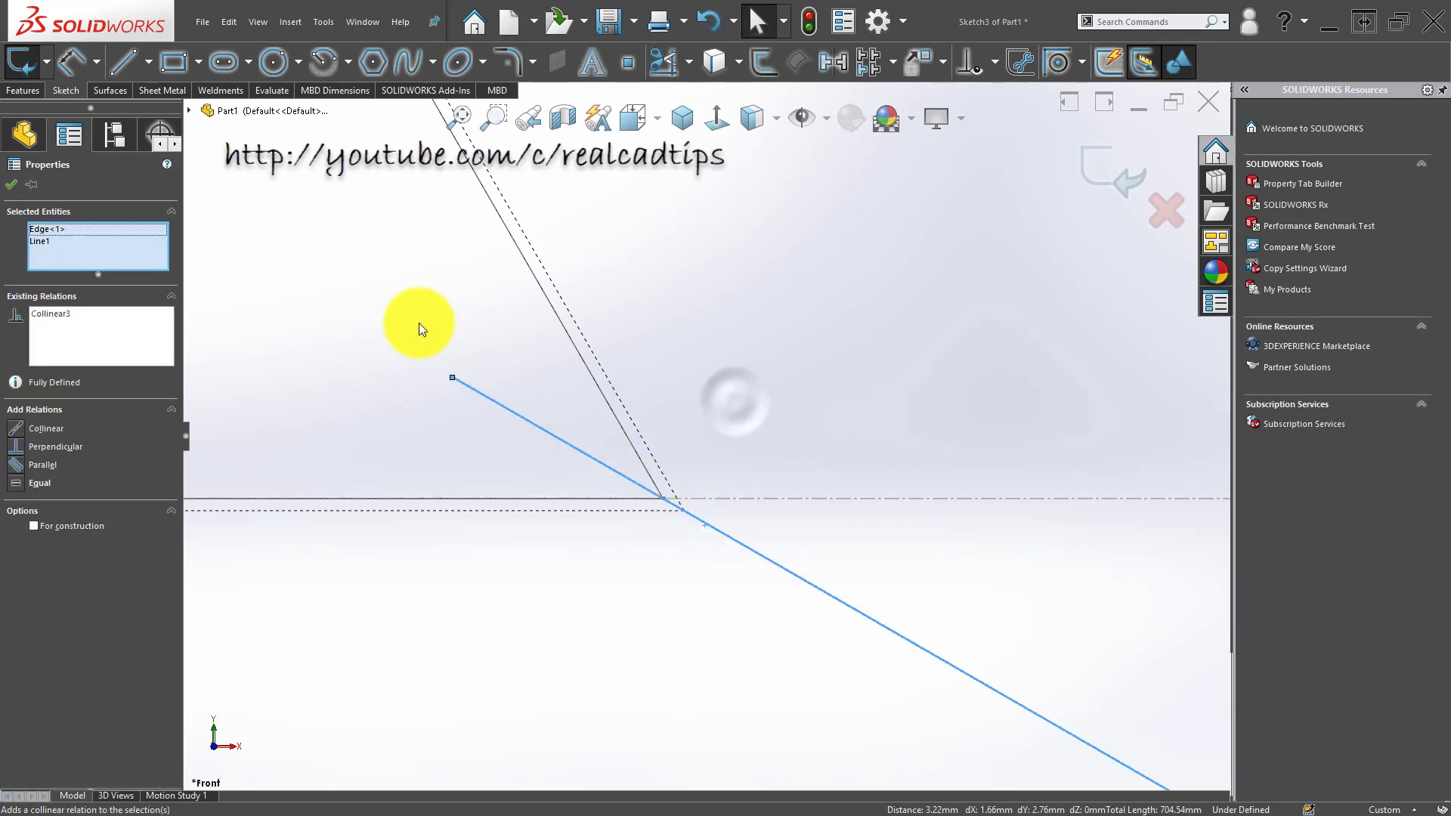
pyautogui.click(408, 317)
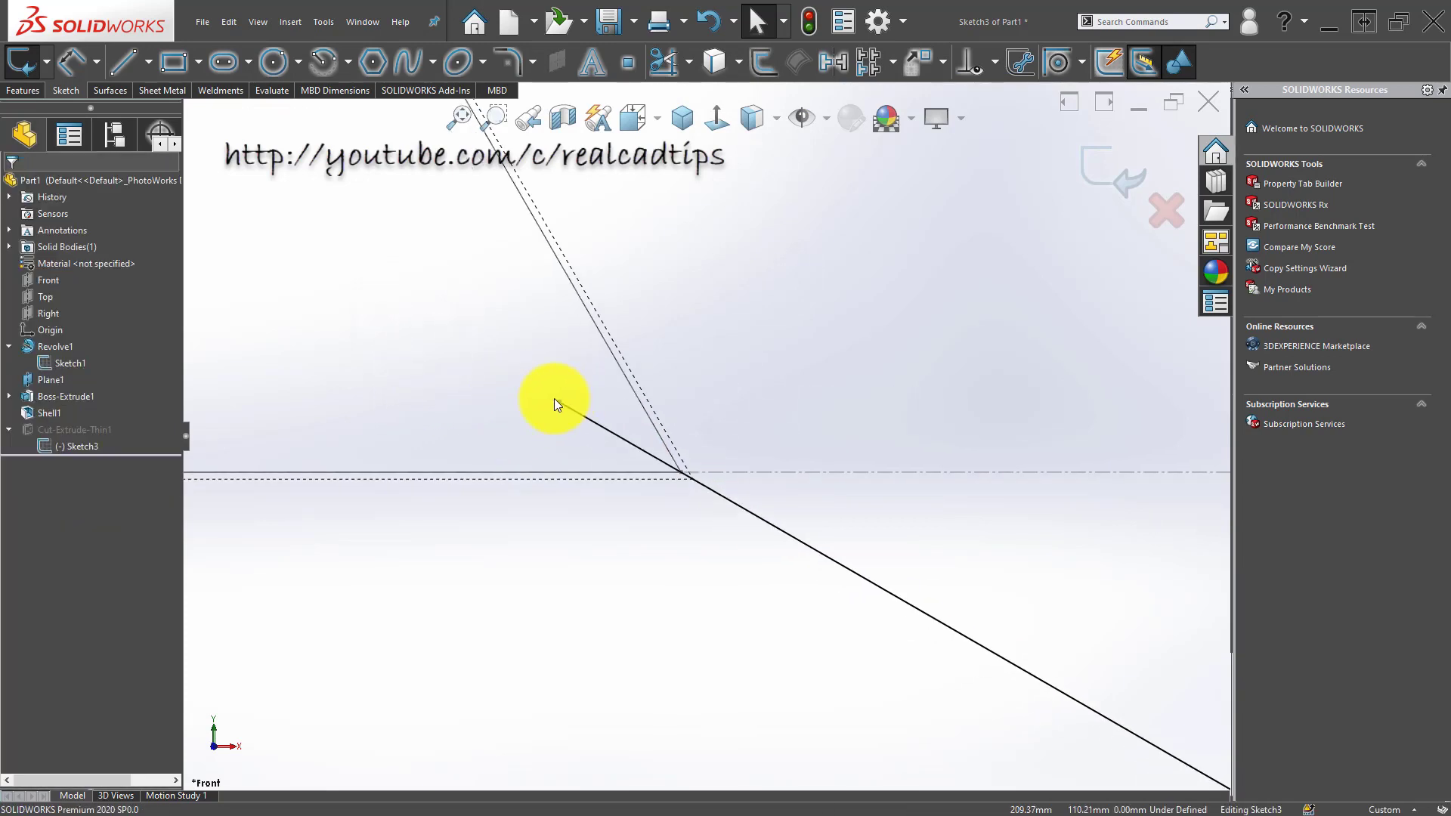
pyautogui.moveTo(557, 401); pyautogui.dragTo(370, 294)
# Step: Free the shorter line's upper endpoint from the junction corner and move it outside the pipes, to about X 477.1 mm, Y 128.2 mm
pyautogui.scroll(10, 558, 449)
pyautogui.click(890, 468)
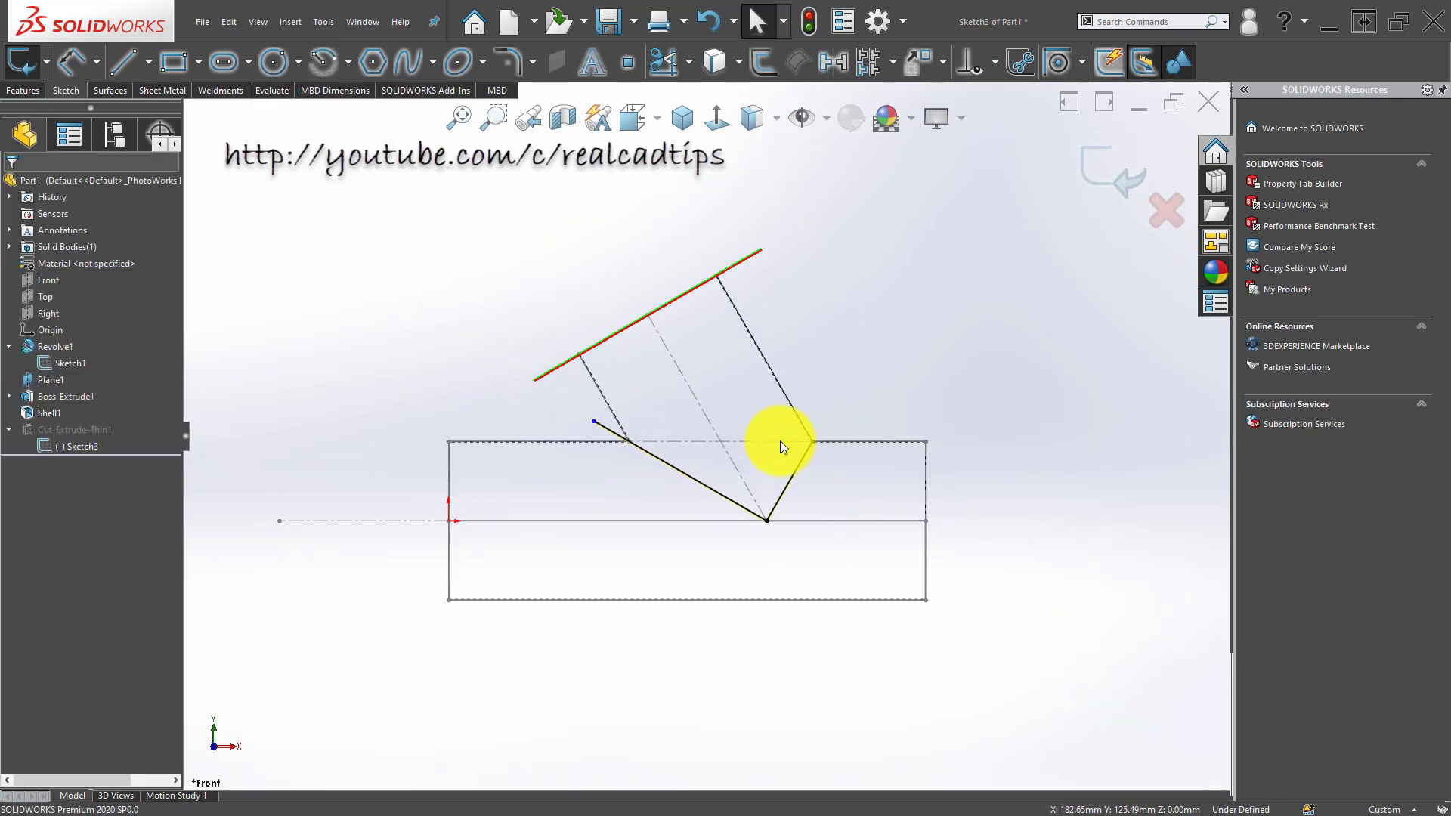
pyautogui.scroll(-10, 836, 441)
pyautogui.scroll(-3, 840, 448)
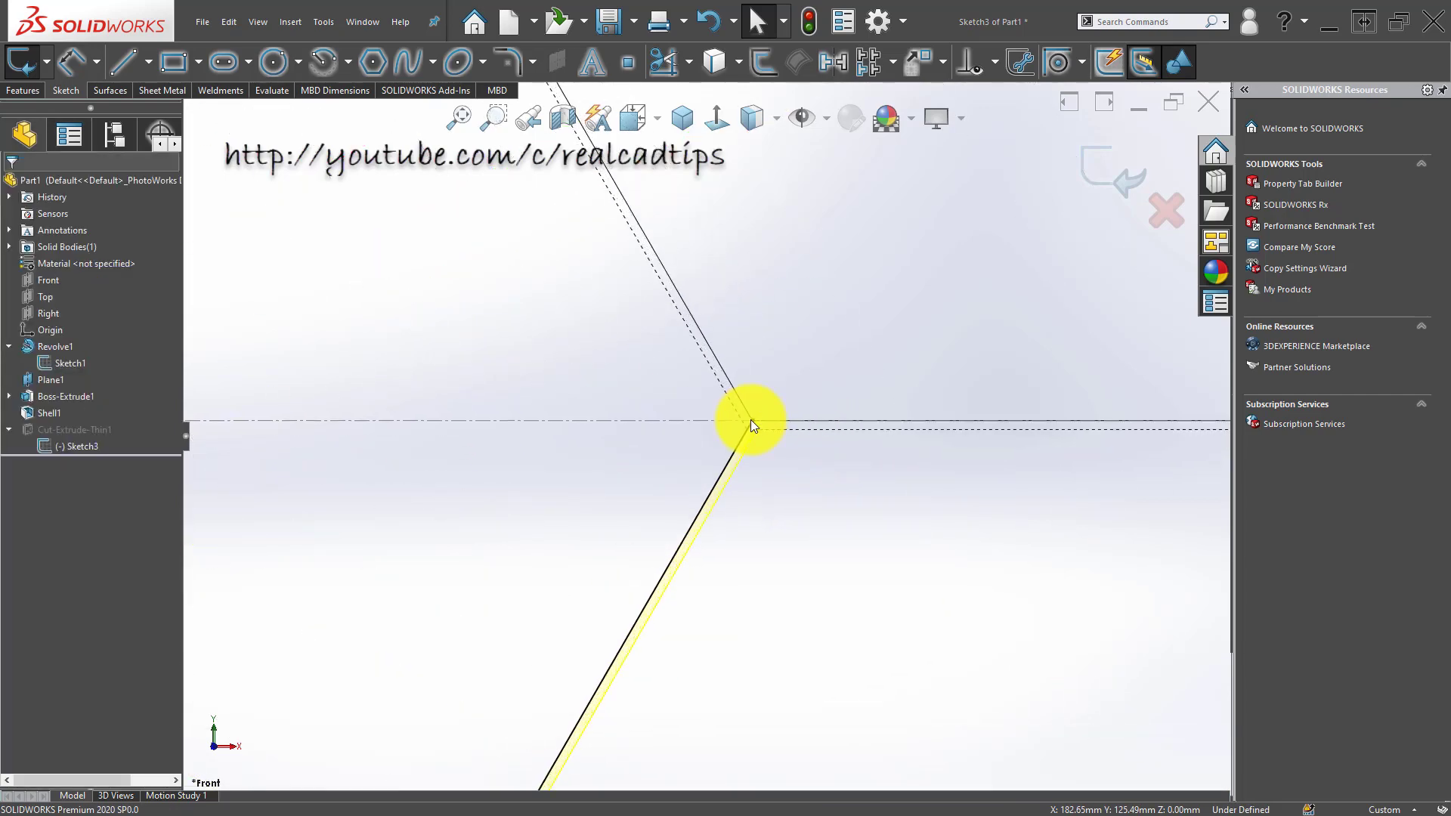
pyautogui.click(746, 434)
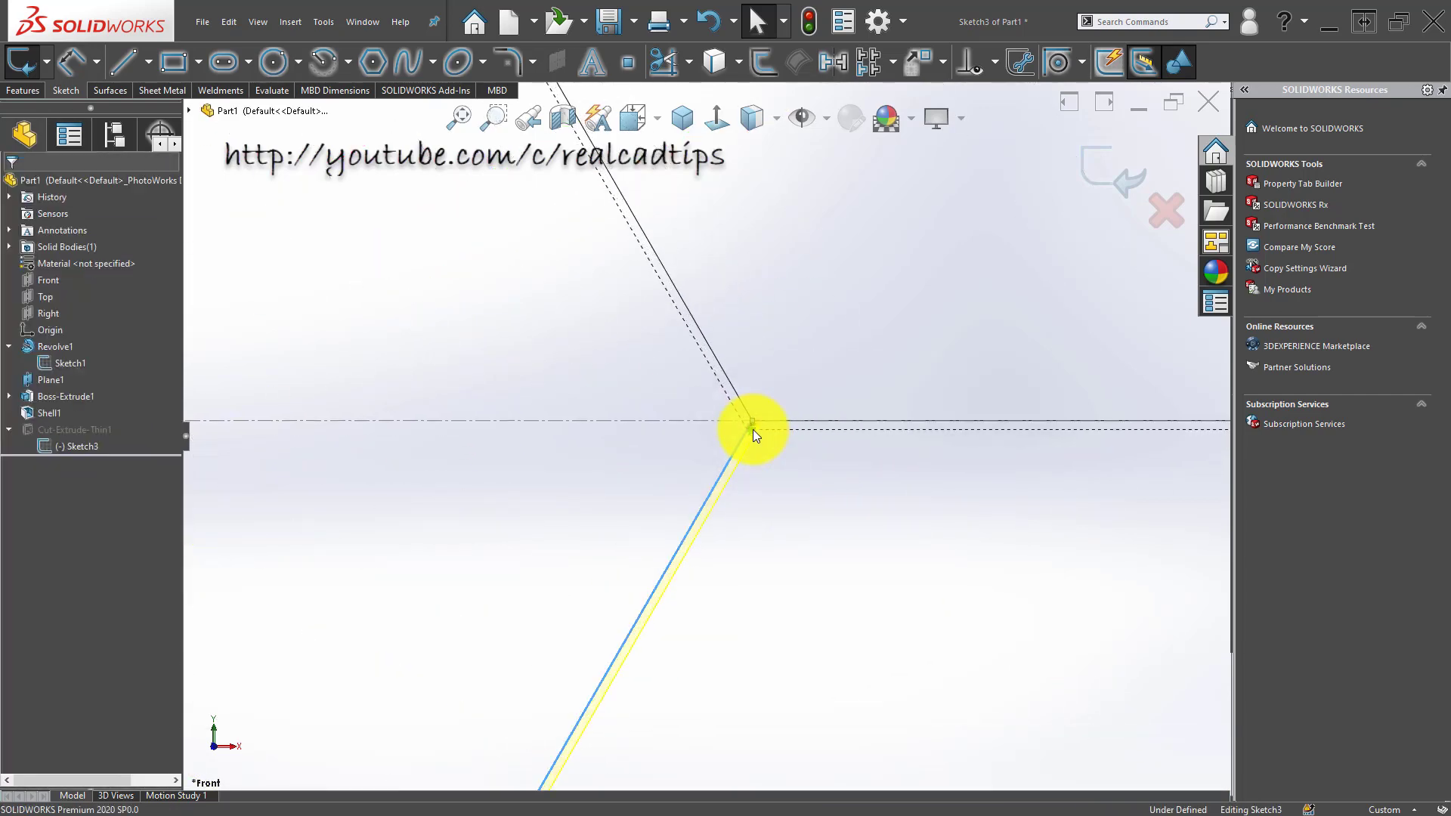
pyautogui.moveTo(752, 421); pyautogui.dragTo(925, 169)
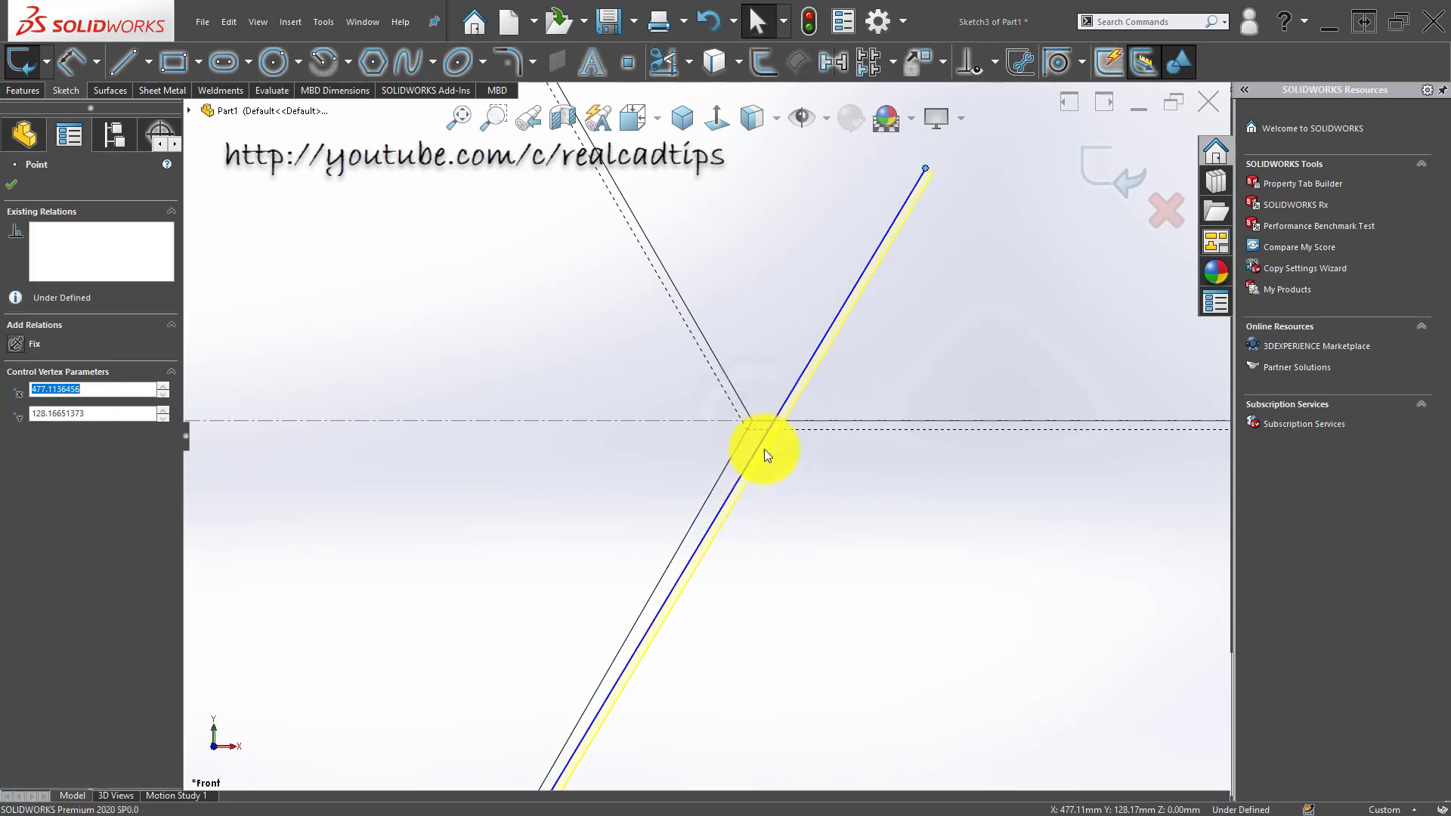
pyautogui.press('Escape')
# Step: Make the shorter sketch line collinear with its adjacent junction edge and exit the sketch to rebuild the thin cut
pyautogui.click(742, 439)
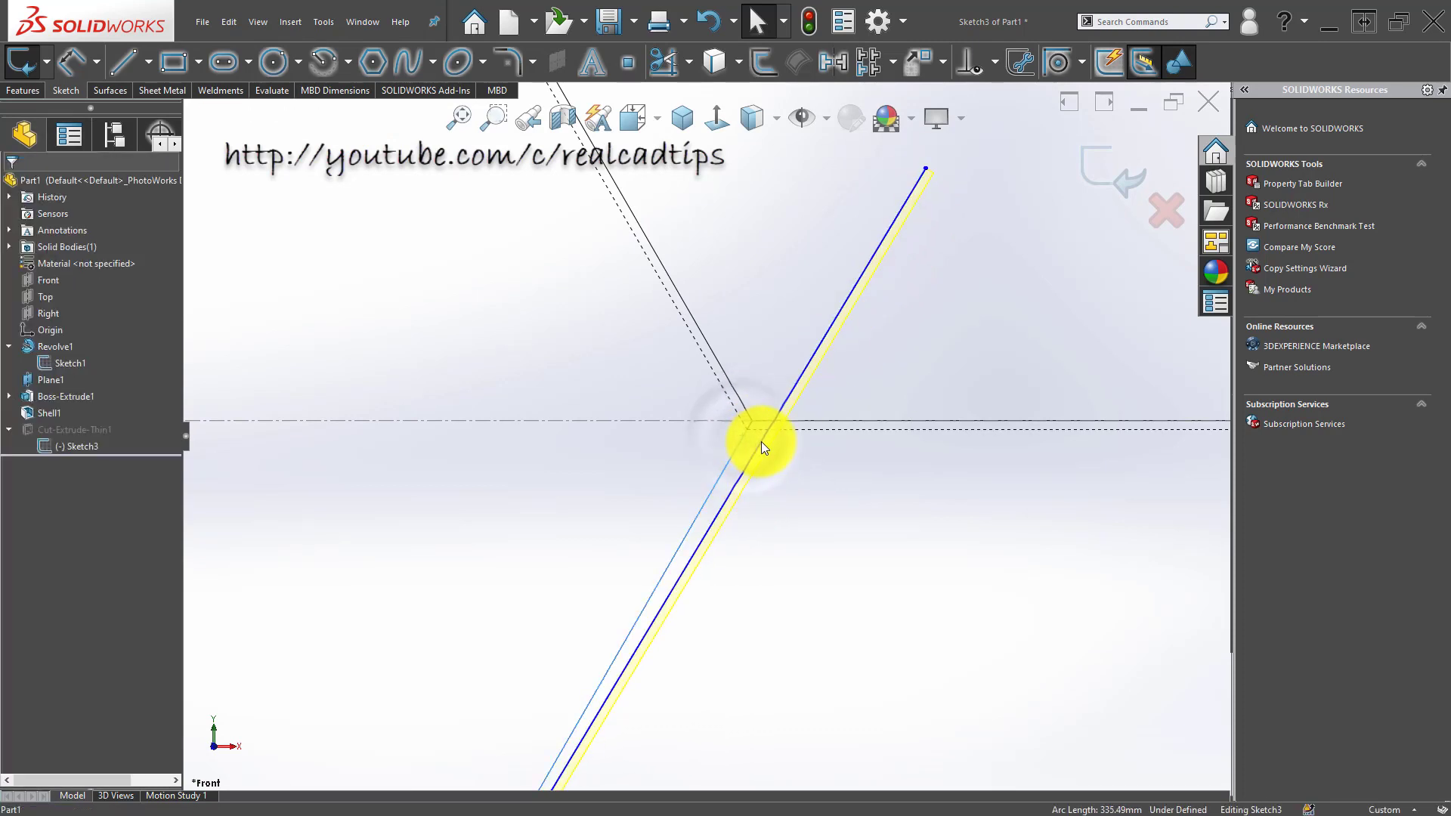
pyautogui.keyDown('ctrl'); pyautogui.click(762, 443); pyautogui.keyUp('ctrl')
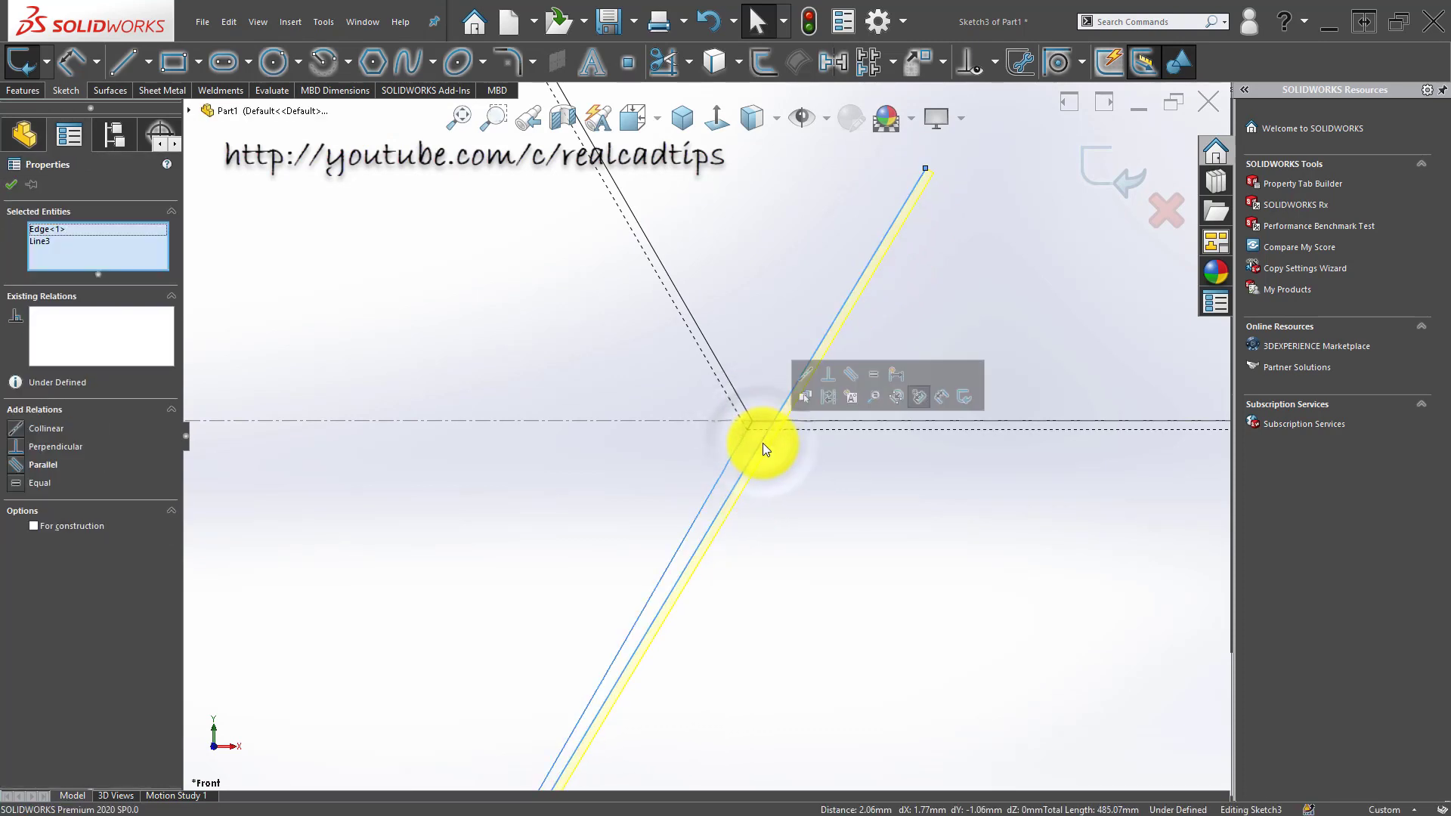
pyautogui.click(807, 374)
pyautogui.click(913, 346)
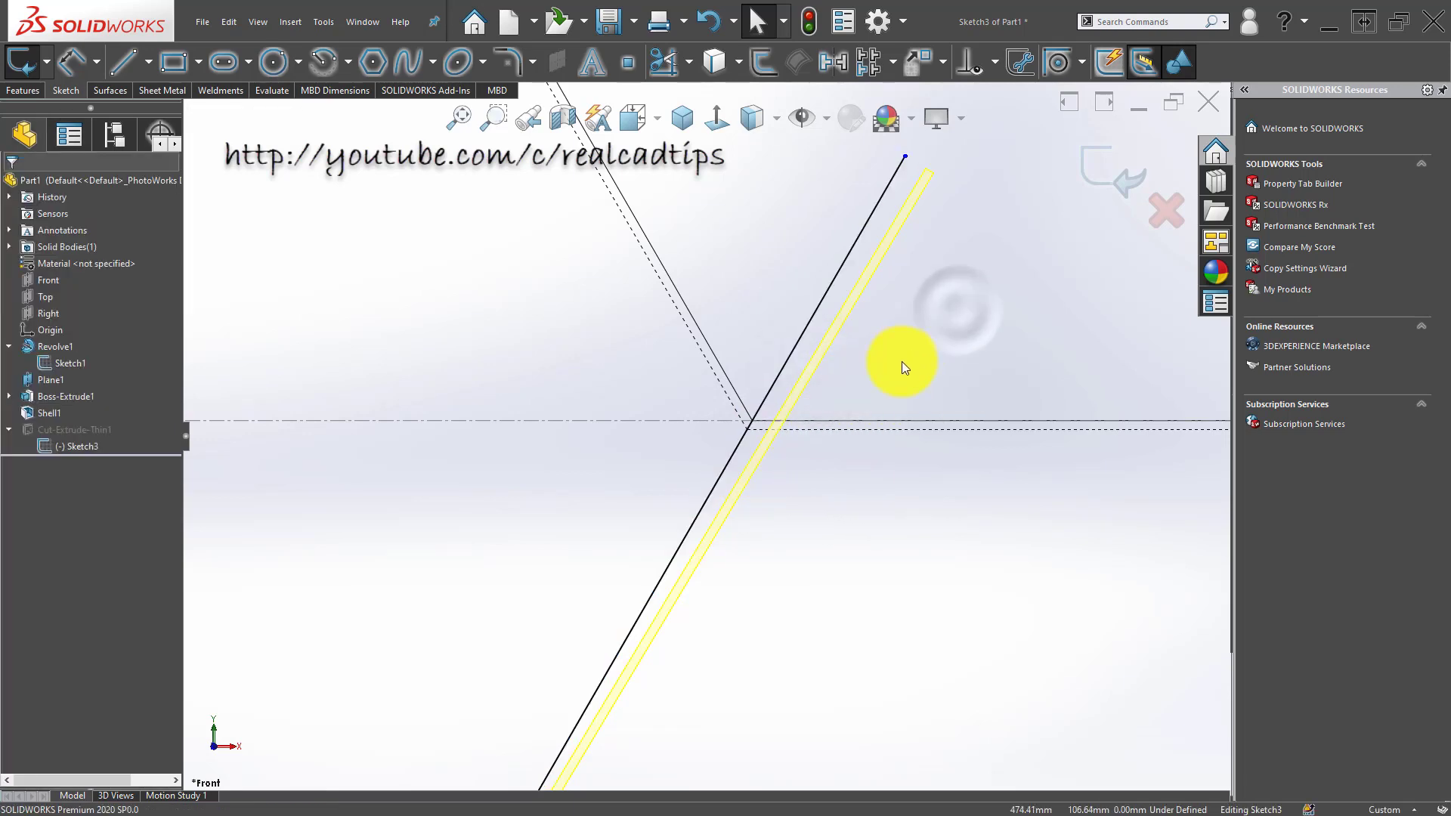
pyautogui.press('f')
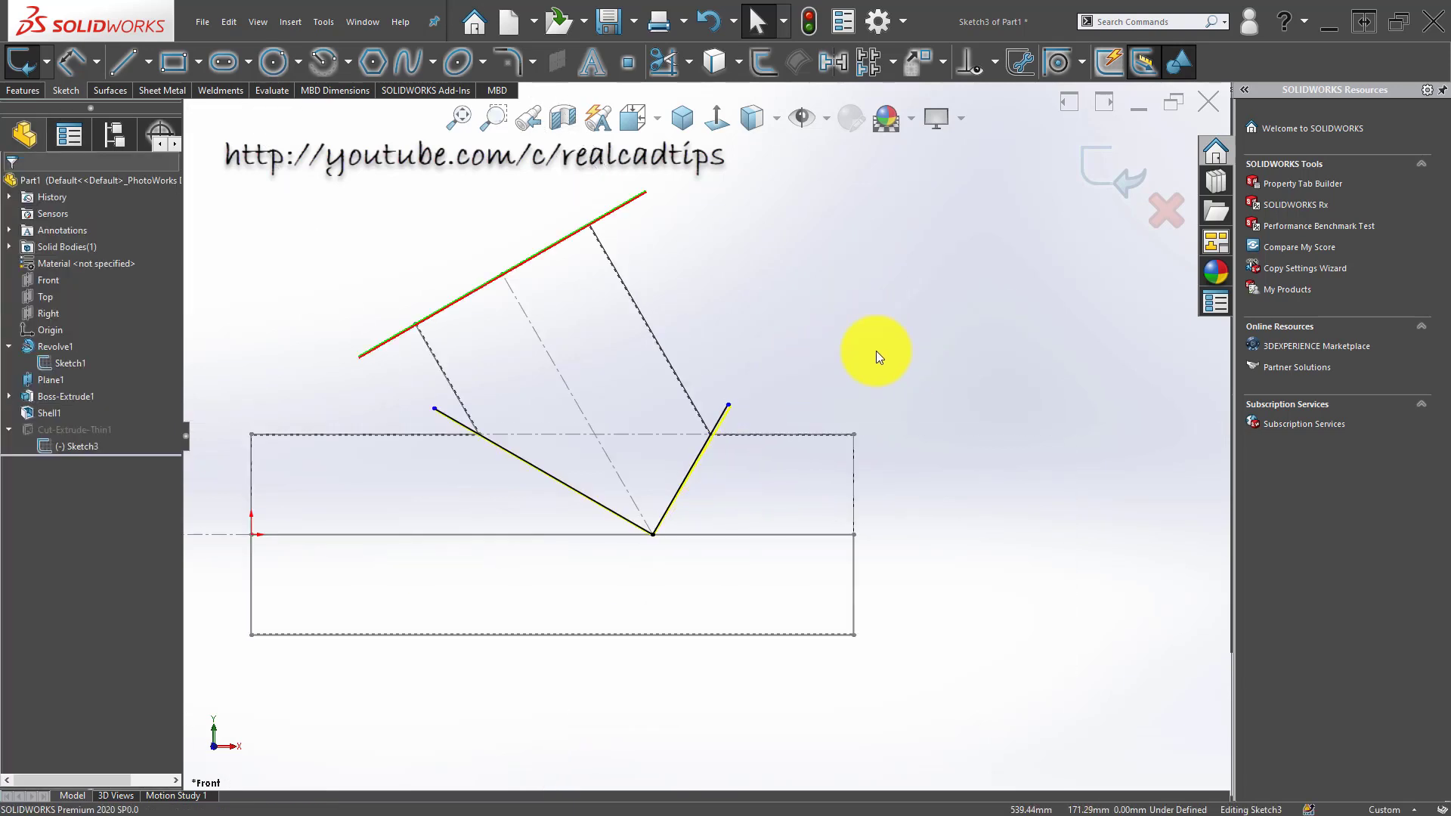
pyautogui.click(1094, 175)
# Step: Inspect the rebuilt cut at the shorter line's junction corner and return the model to shaded display with edges
pyautogui.scroll(-8, 705, 470)
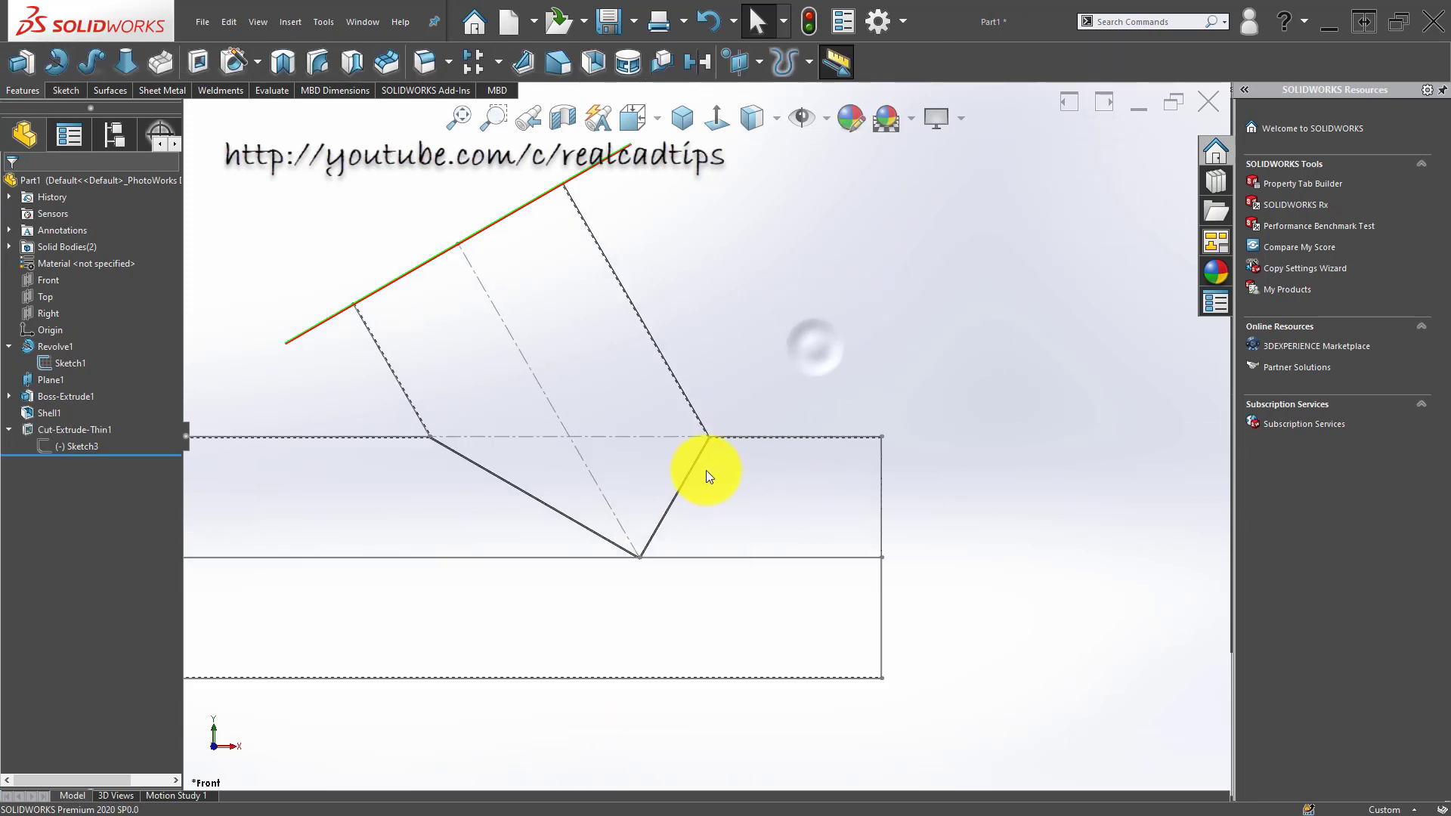
pyautogui.scroll(-8, 680, 434)
pyautogui.scroll(7, 673, 425)
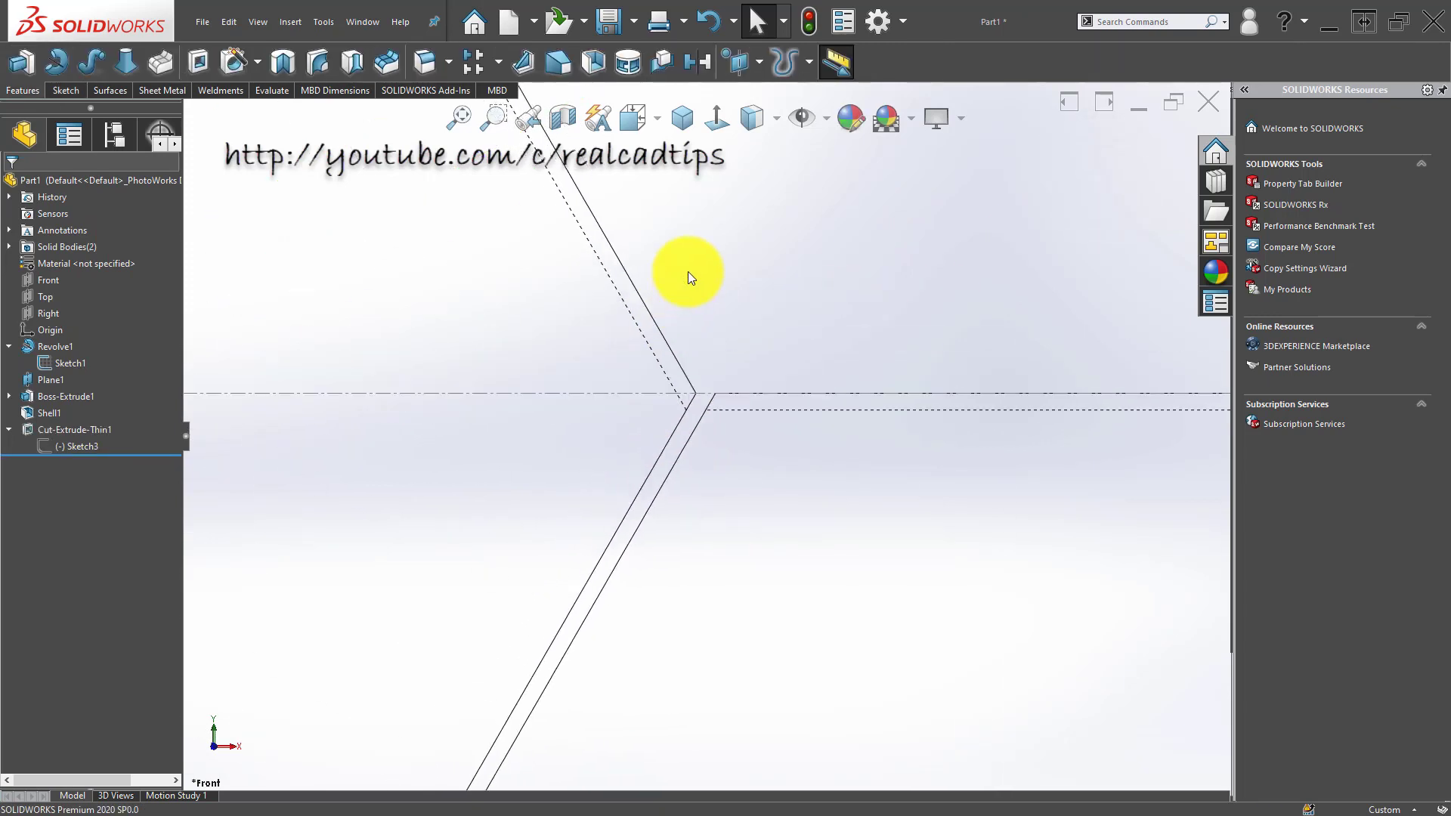
pyautogui.click(743, 125)
pyautogui.click(750, 180)
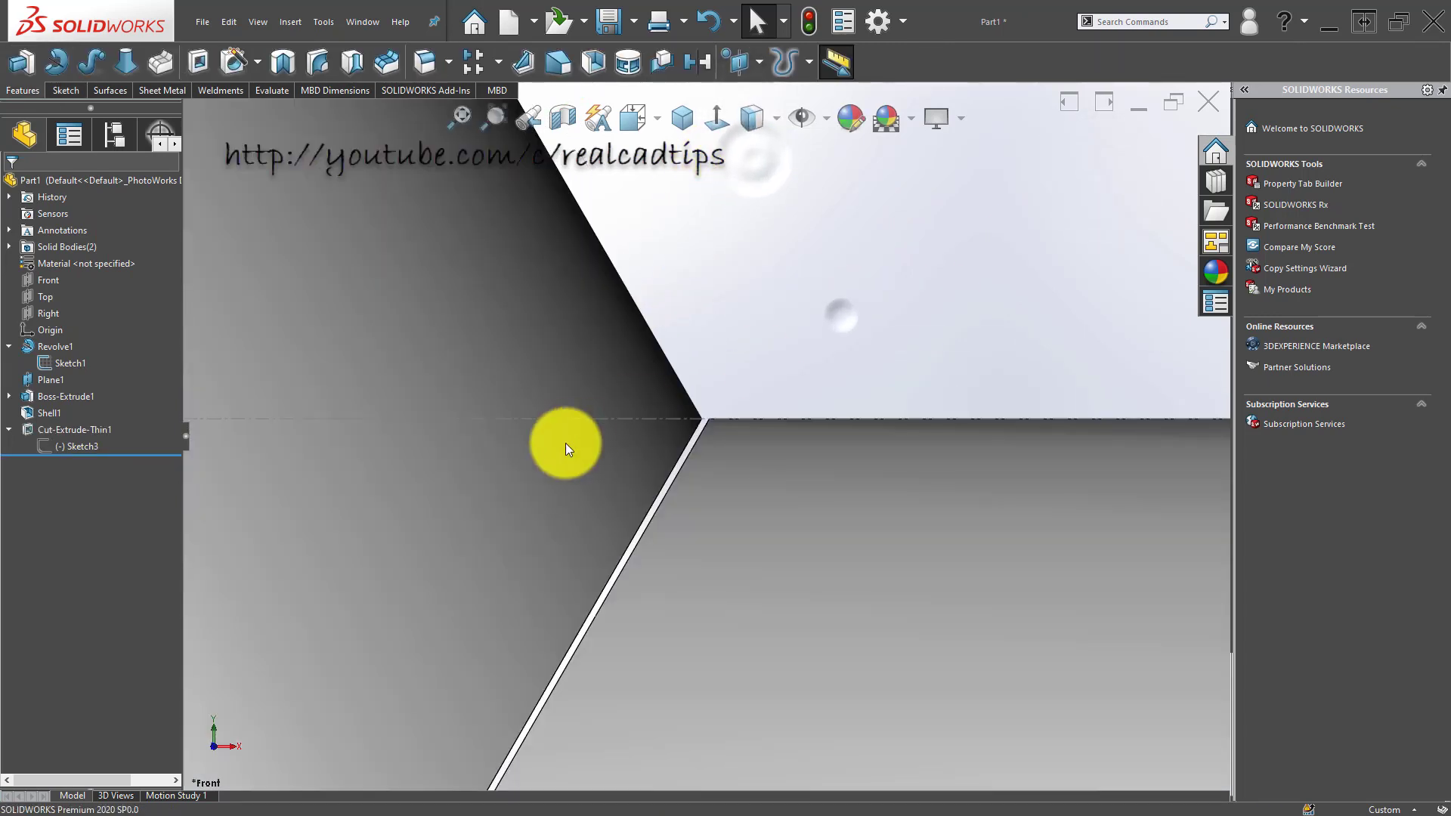
# Step: Examine the thin gap between the branch and the main pipe up close and from several angles
pyautogui.scroll(6, 563, 454)
pyautogui.moveTo(560, 473); pyautogui.dragTo(614, 446, button='middle')
pyautogui.scroll(-3, 649, 514)
pyautogui.scroll(-3, 668, 508)
pyautogui.scroll(-3, 668, 508)
pyautogui.moveTo(754, 502); pyautogui.dragTo(841, 460, button='middle')
pyautogui.scroll(5, 680, 431)
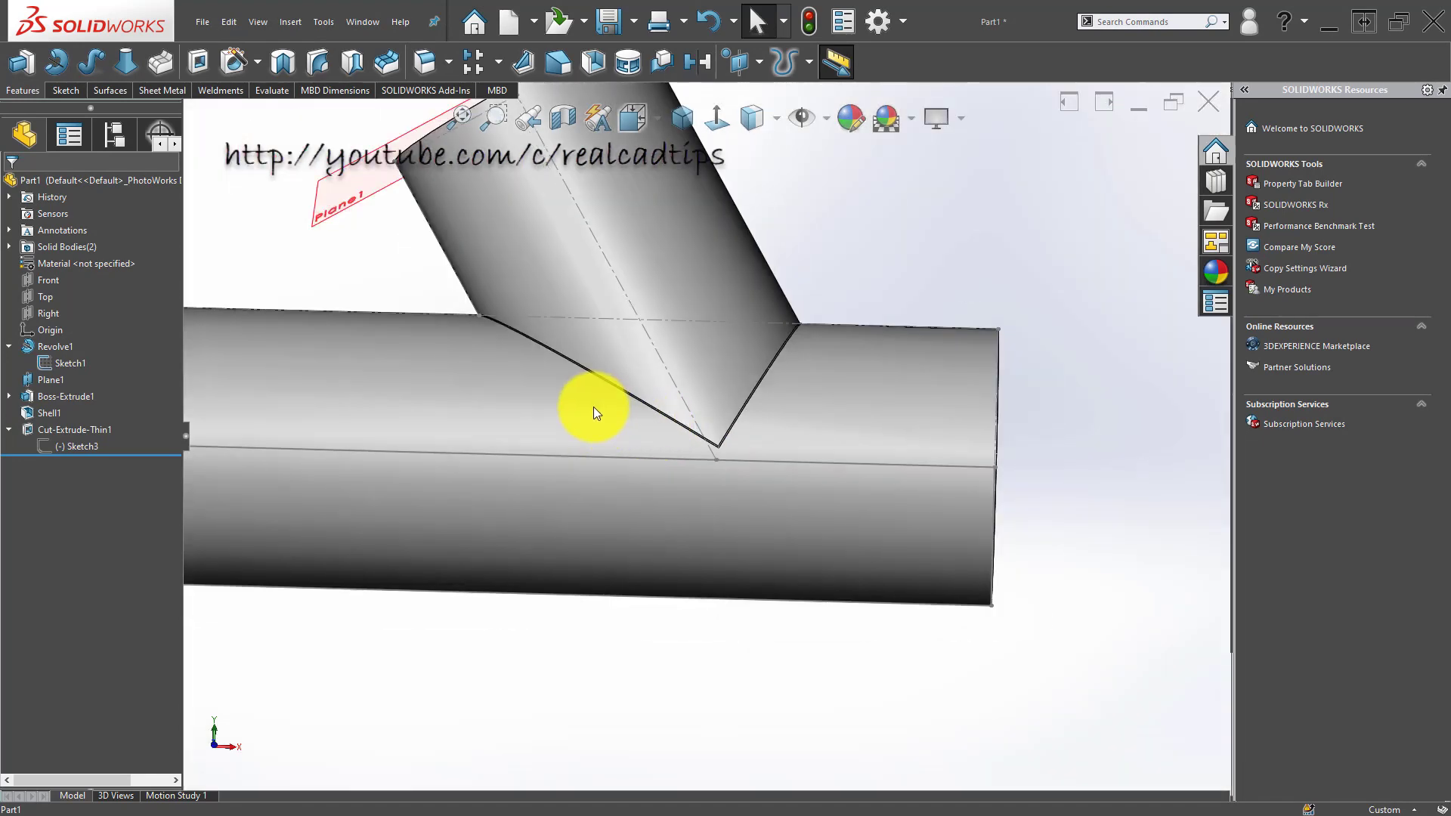
pyautogui.moveTo(587, 408); pyautogui.dragTo(508, 459, button='middle')
pyautogui.scroll(-10, 508, 369)
pyautogui.scroll(8, 699, 415)
pyautogui.scroll(4, 682, 491)
pyautogui.moveTo(681, 491); pyautogui.dragTo(656, 434, button='middle')
pyautogui.click(681, 118)
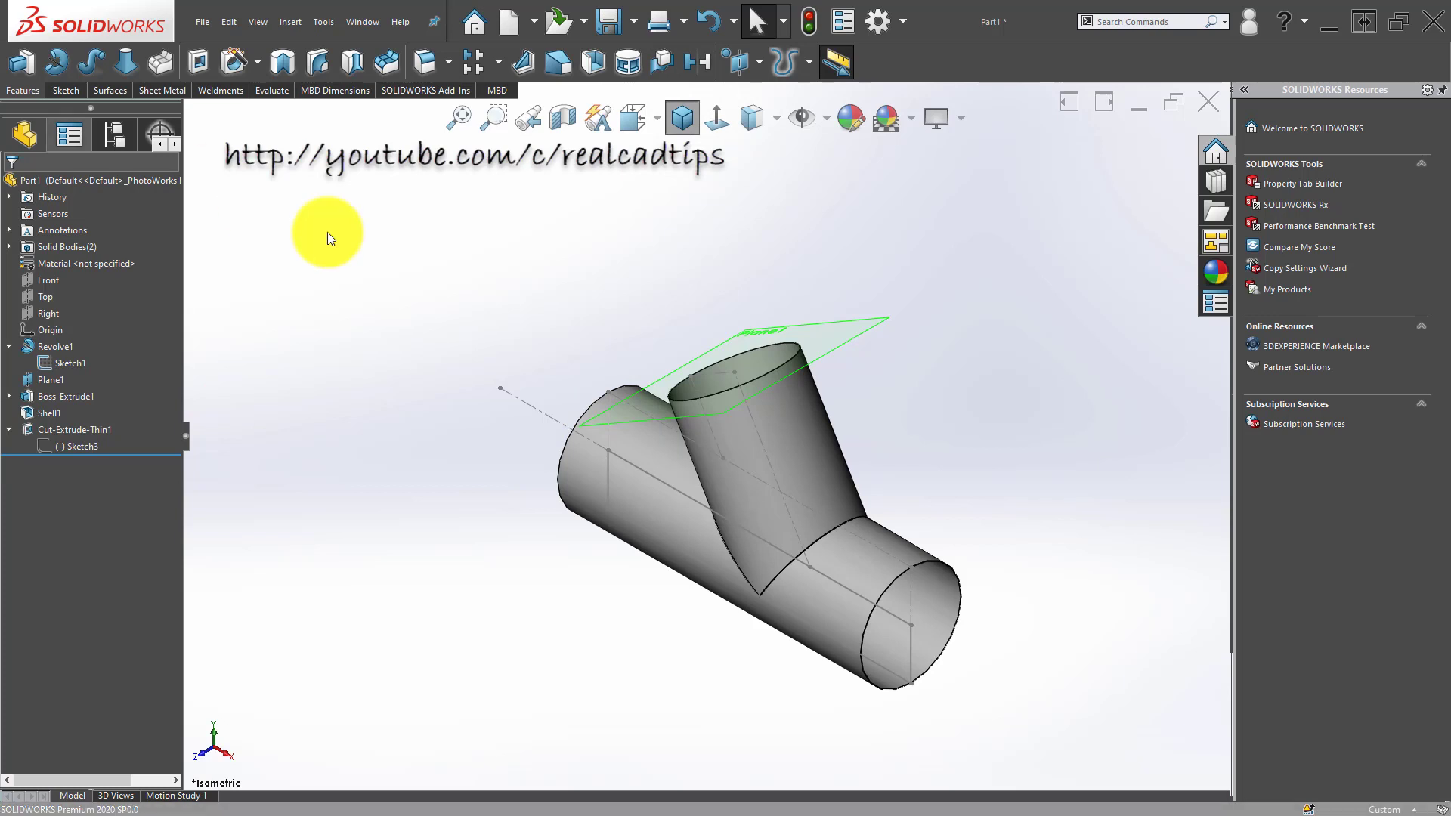
pyautogui.moveTo(449, 368); pyautogui.dragTo(524, 311, button='middle')
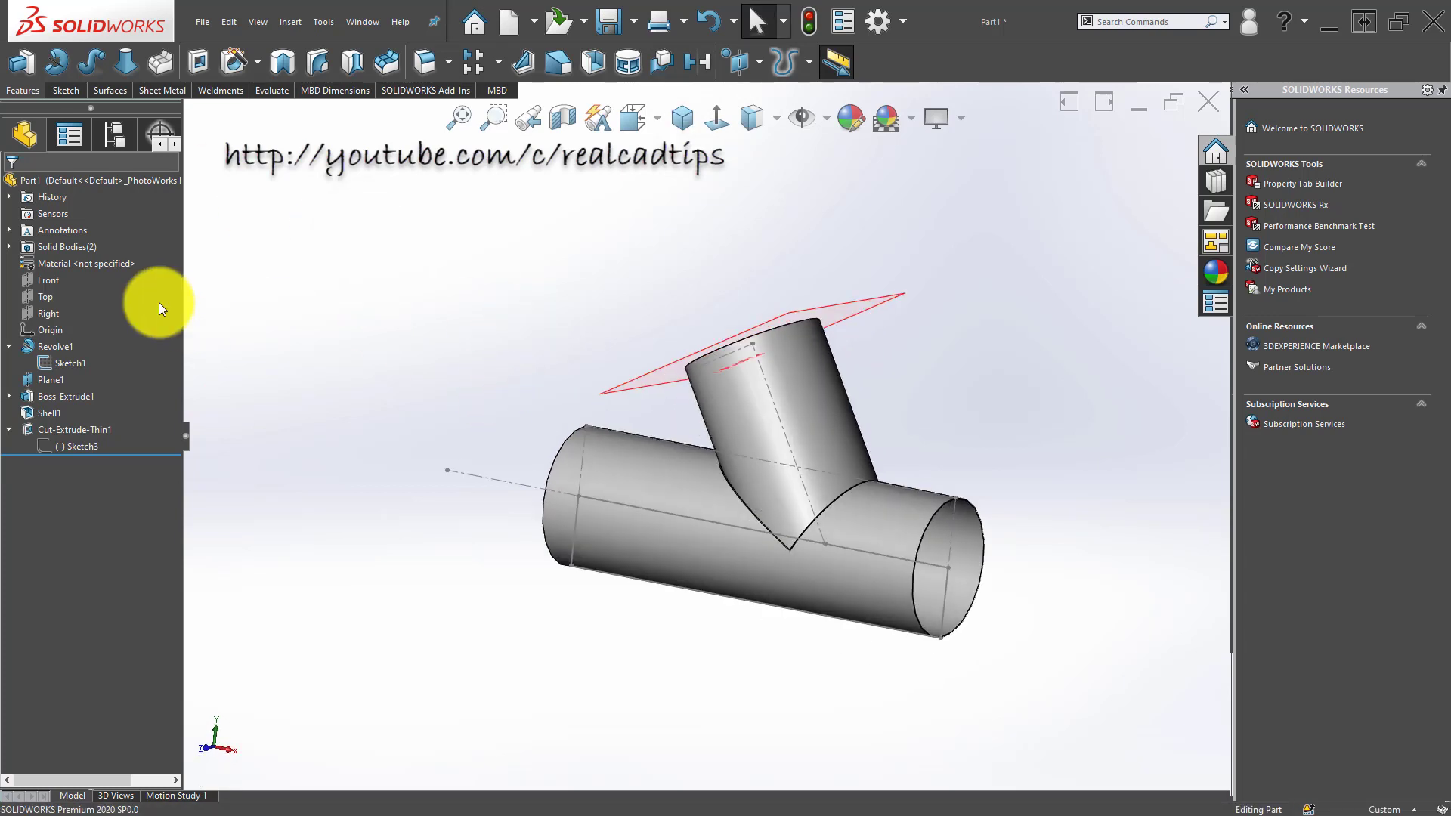
# Step: Sketch a corner rectangle of about 655 by 288 mm on the Front plane, from the origin to beyond the pipe's far end and below it
pyautogui.click(47, 281)
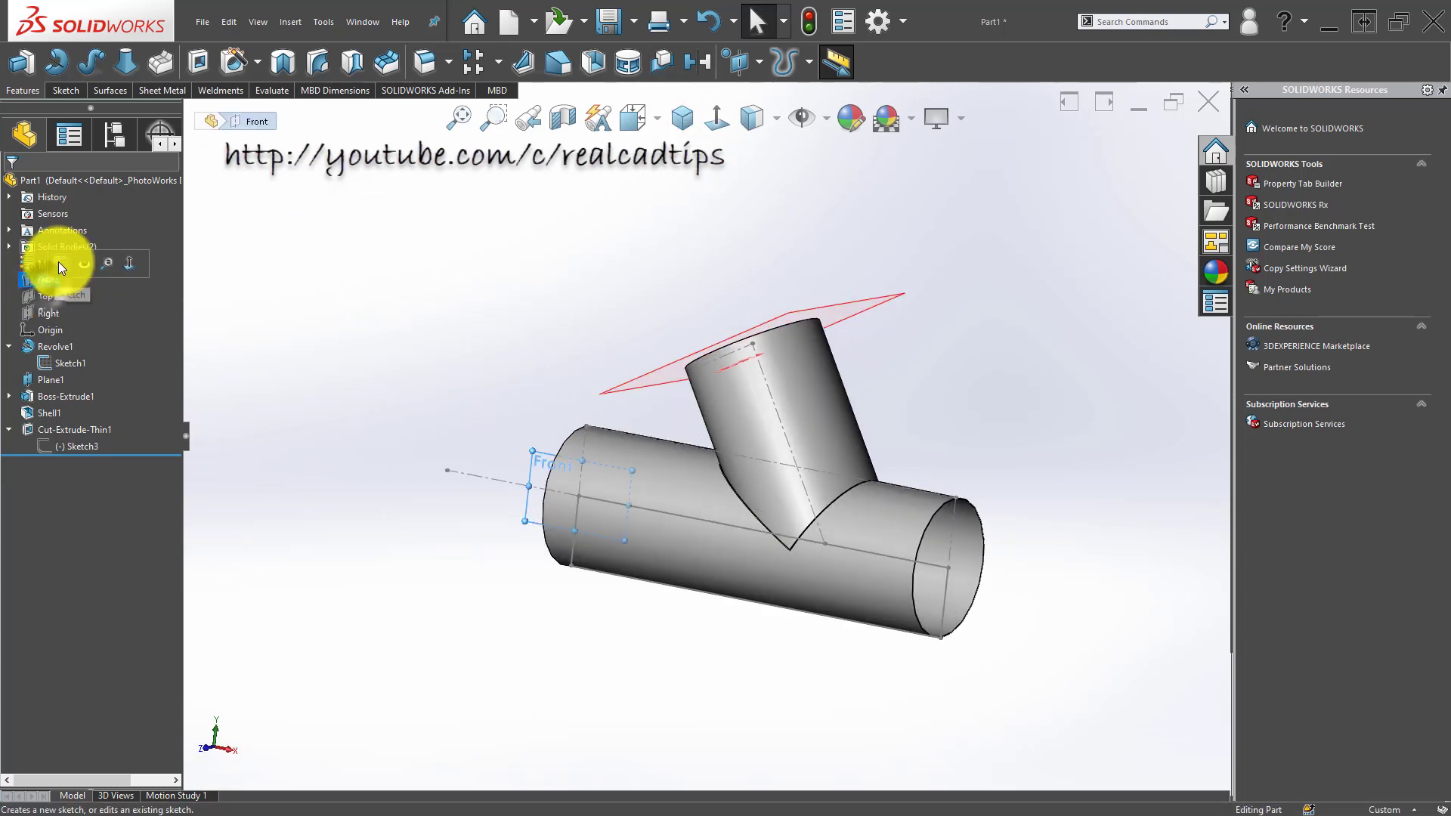
pyautogui.click(714, 121)
pyautogui.click(350, 360)
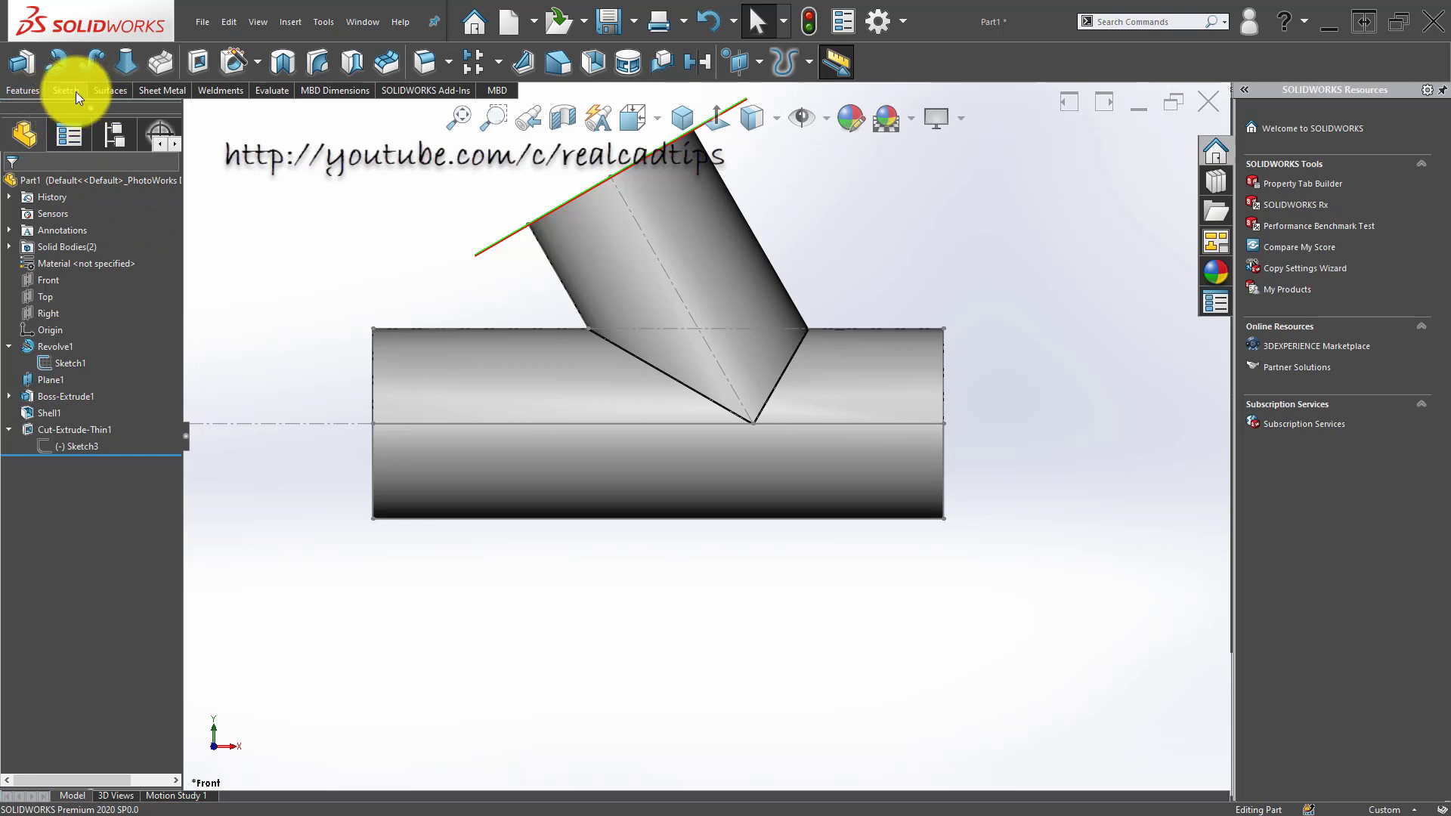
pyautogui.click(41, 277)
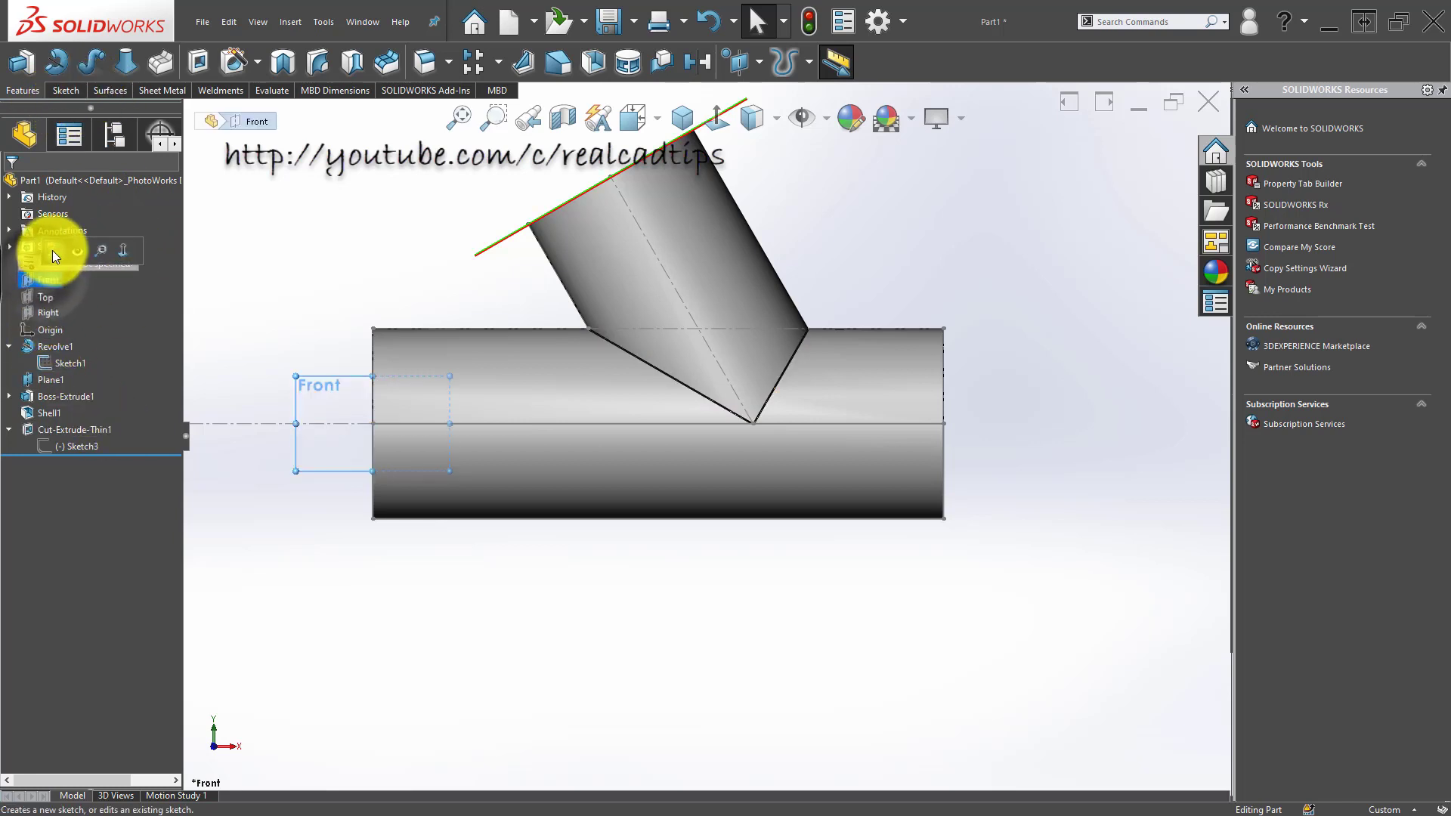
pyautogui.click(52, 251)
pyautogui.click(174, 62)
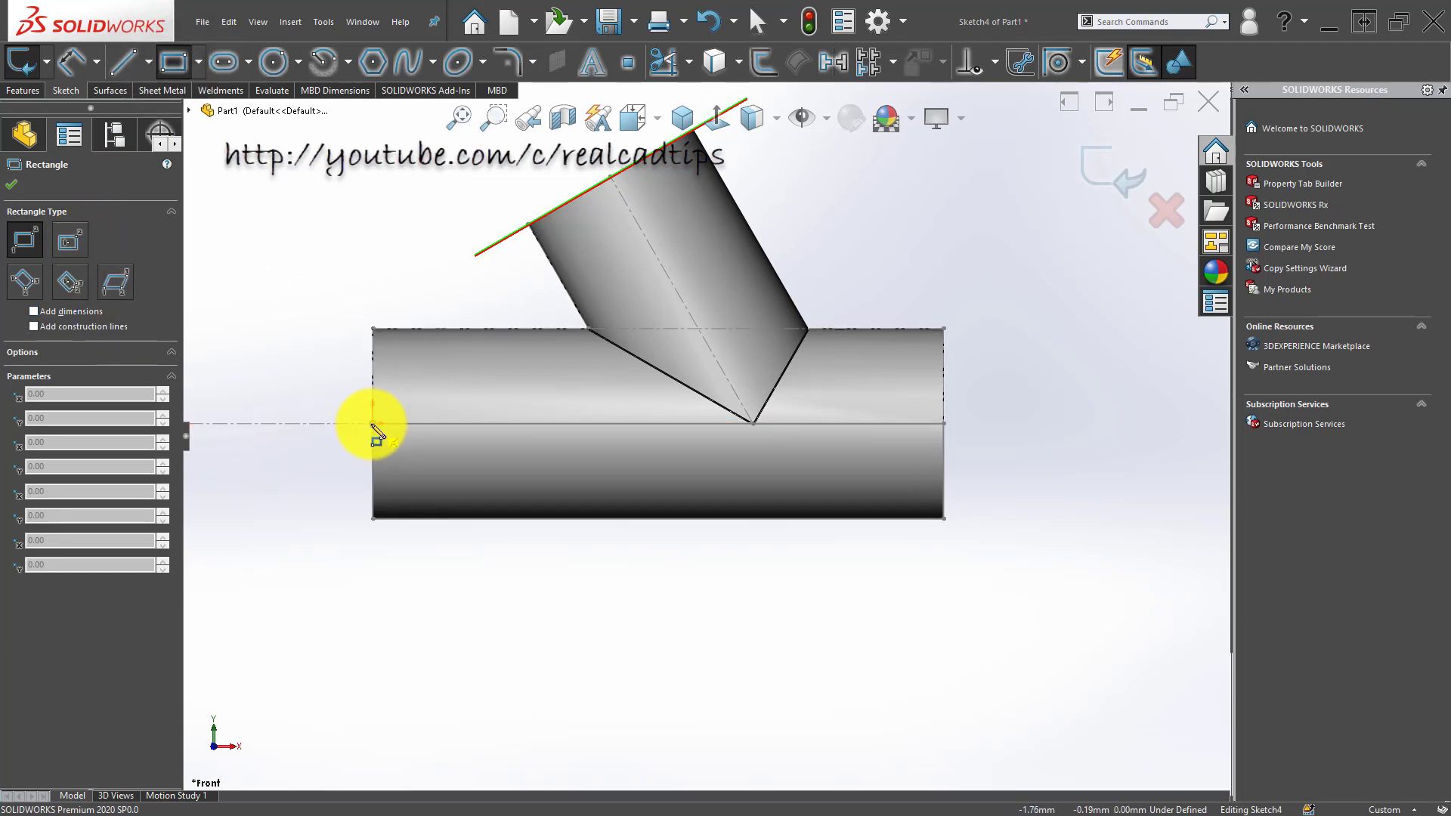
pyautogui.click(372, 424)
pyautogui.click(996, 697)
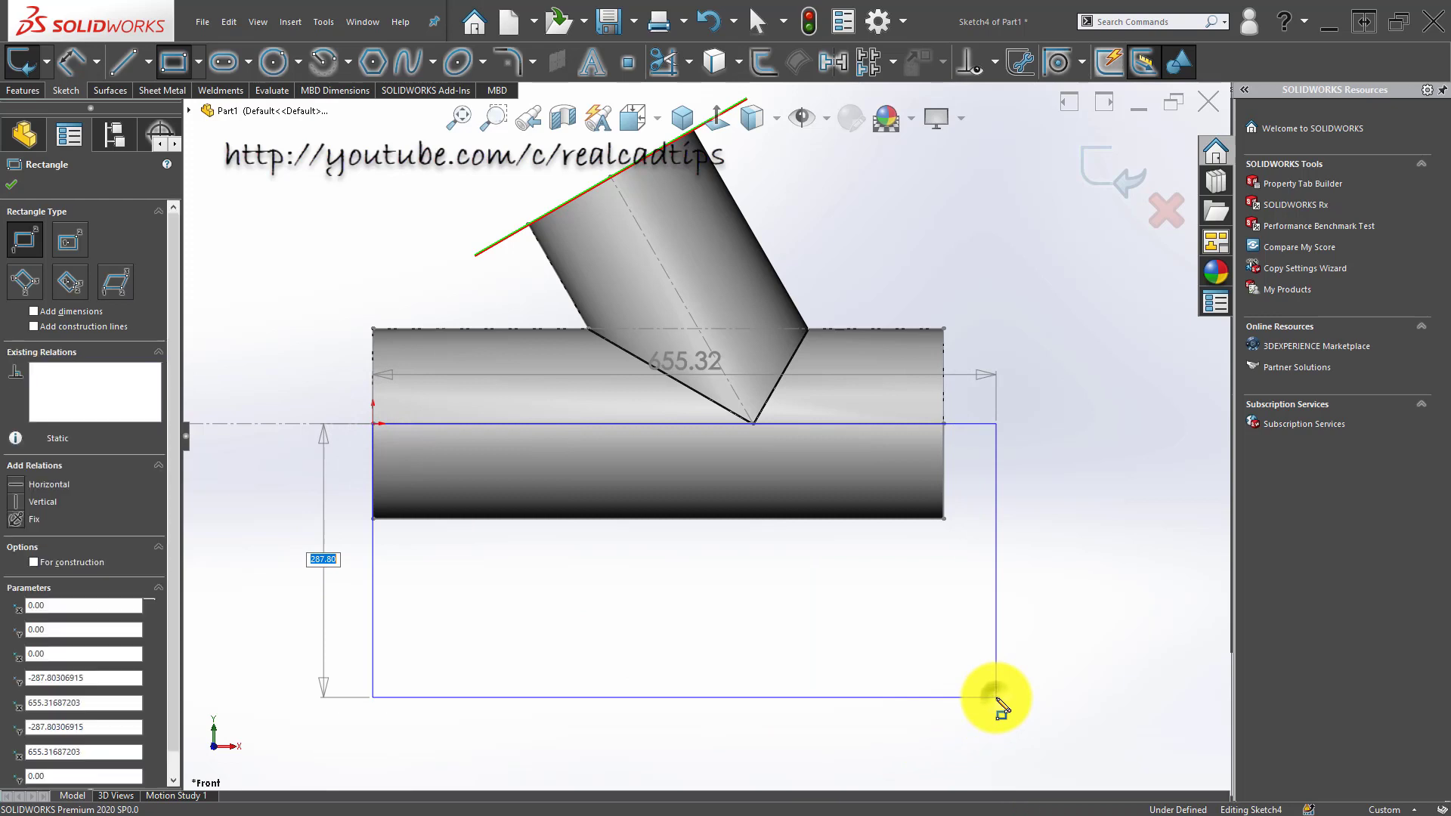
pyautogui.press('Escape')
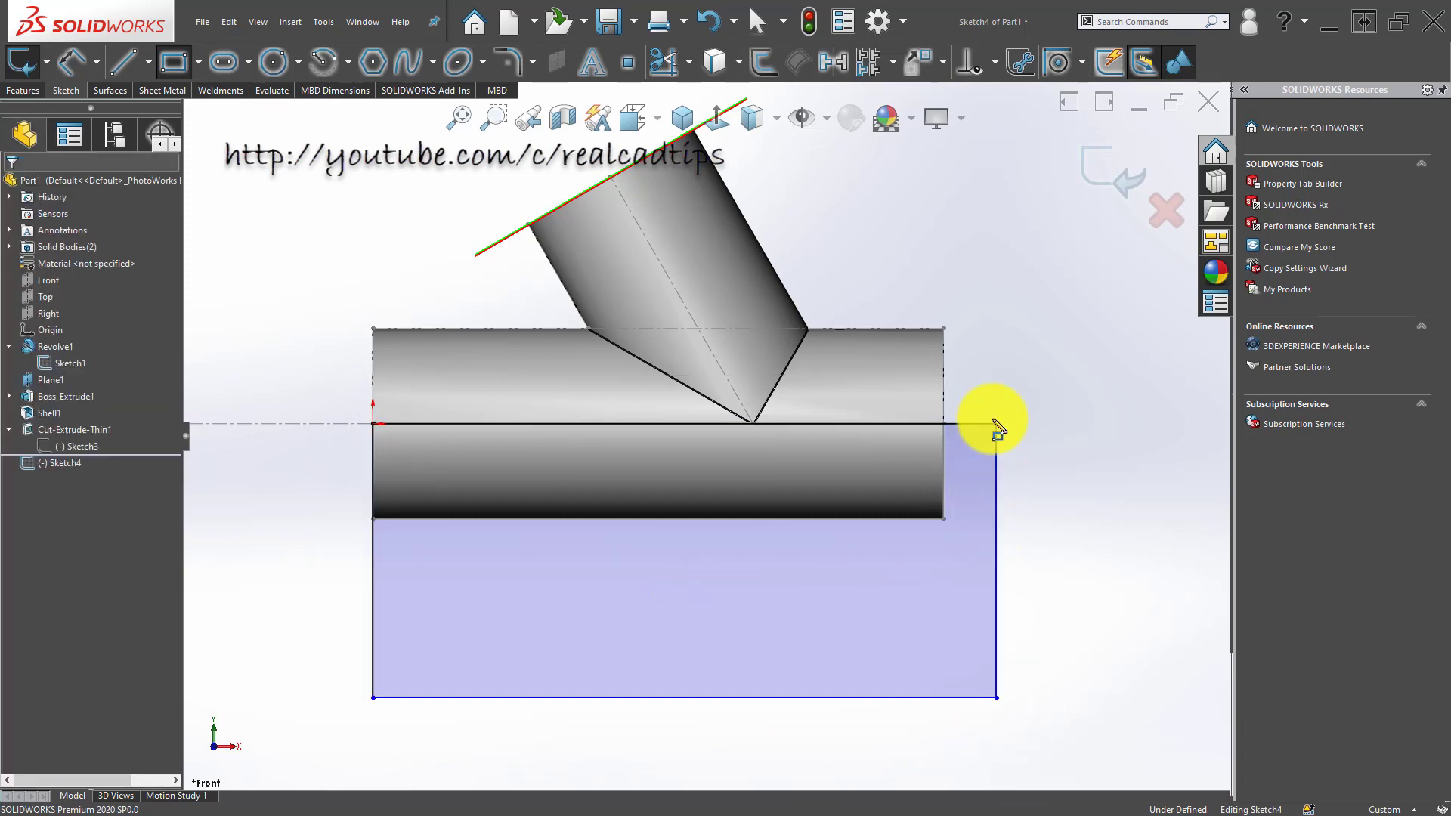
# Step: Move the rectangle's far corner on the pipe axis onto the pipe's end, at X 600 mm
pyautogui.moveTo(997, 425); pyautogui.dragTo(943, 424)
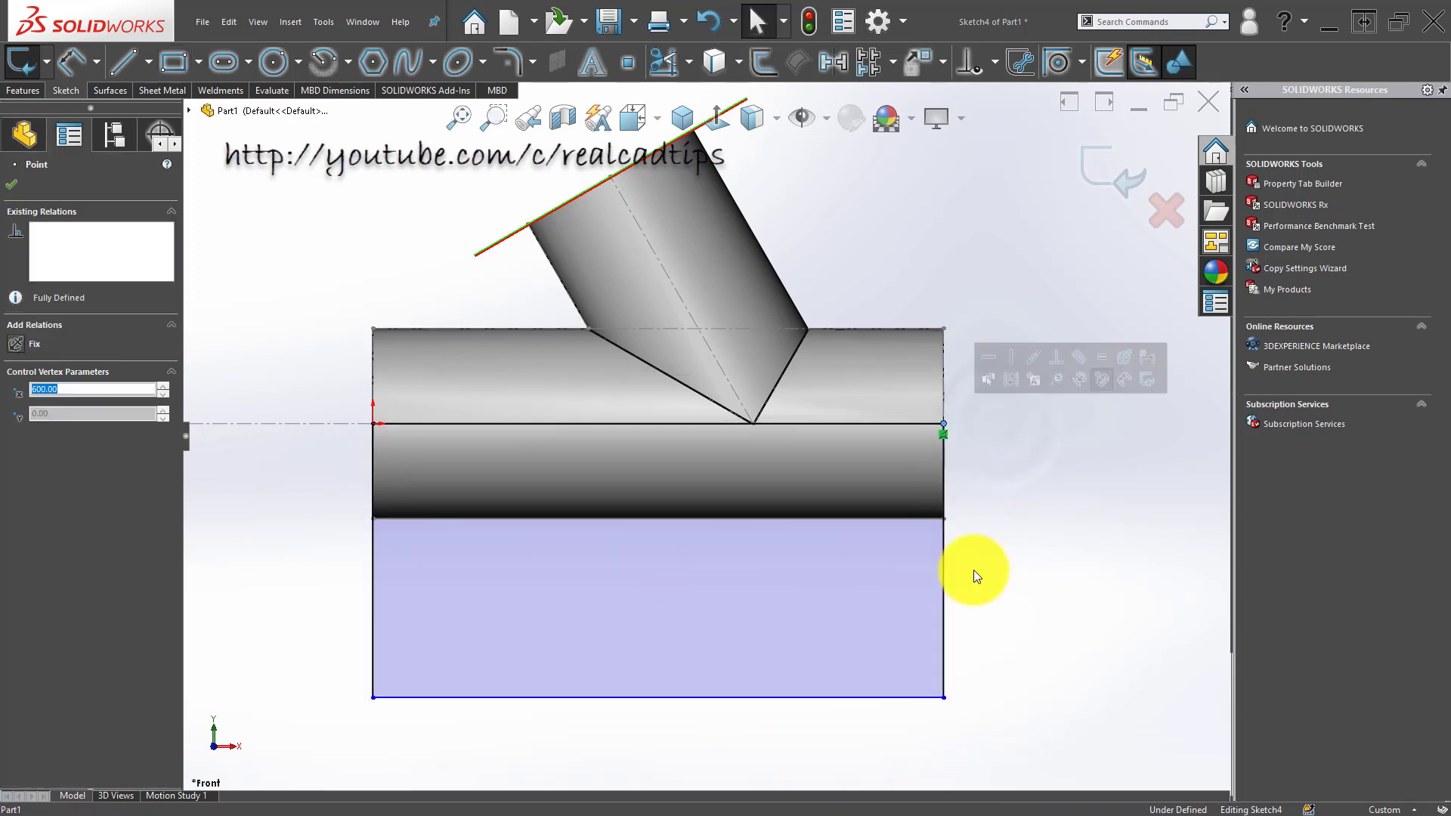
pyautogui.click(992, 622)
pyautogui.press('f')
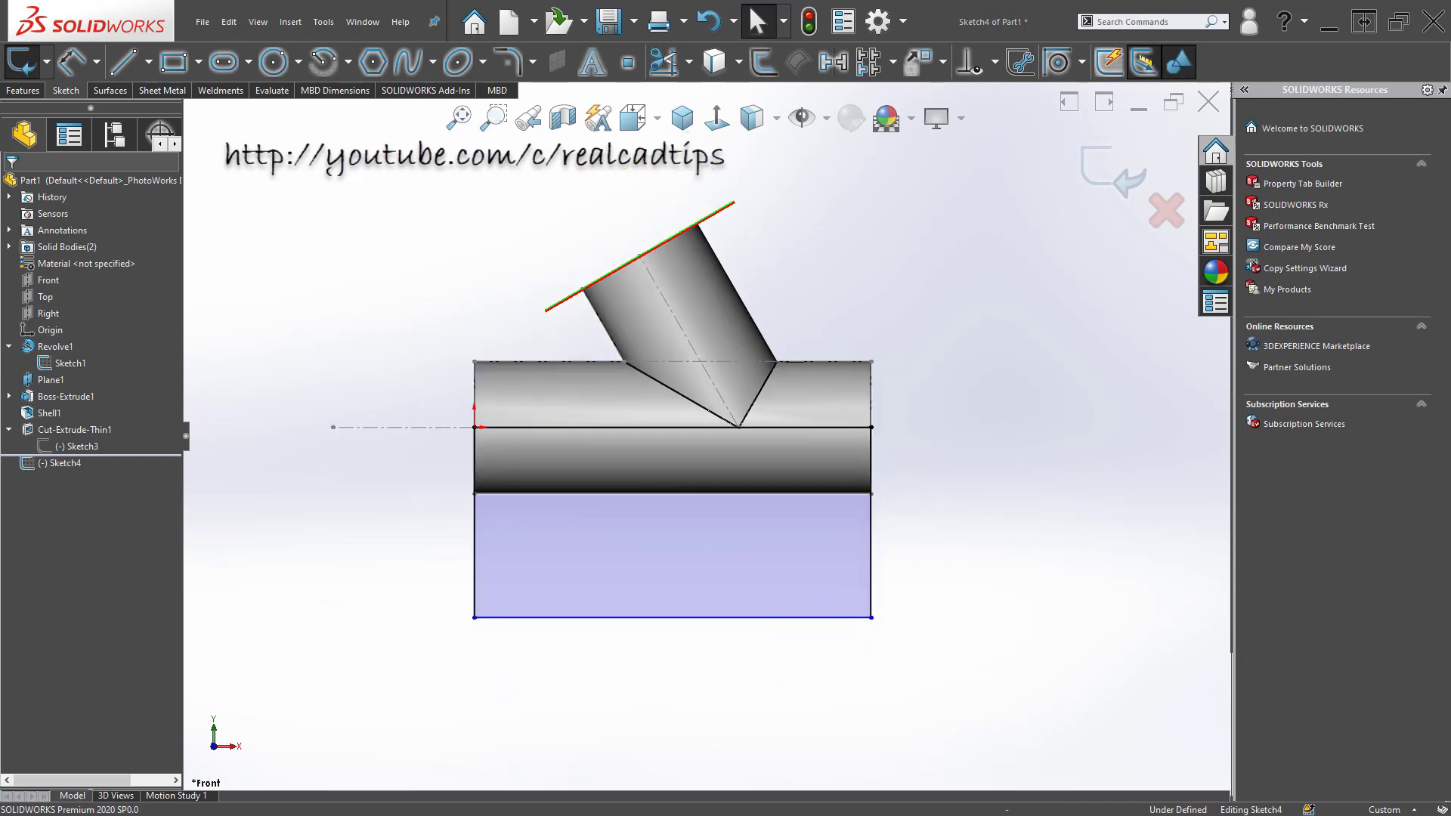
# Step: Cut-extrude the rectangle through the lower pipe wall as a Mid Plane cut with a depth of 1 mm
pyautogui.click(22, 90)
pyautogui.click(198, 62)
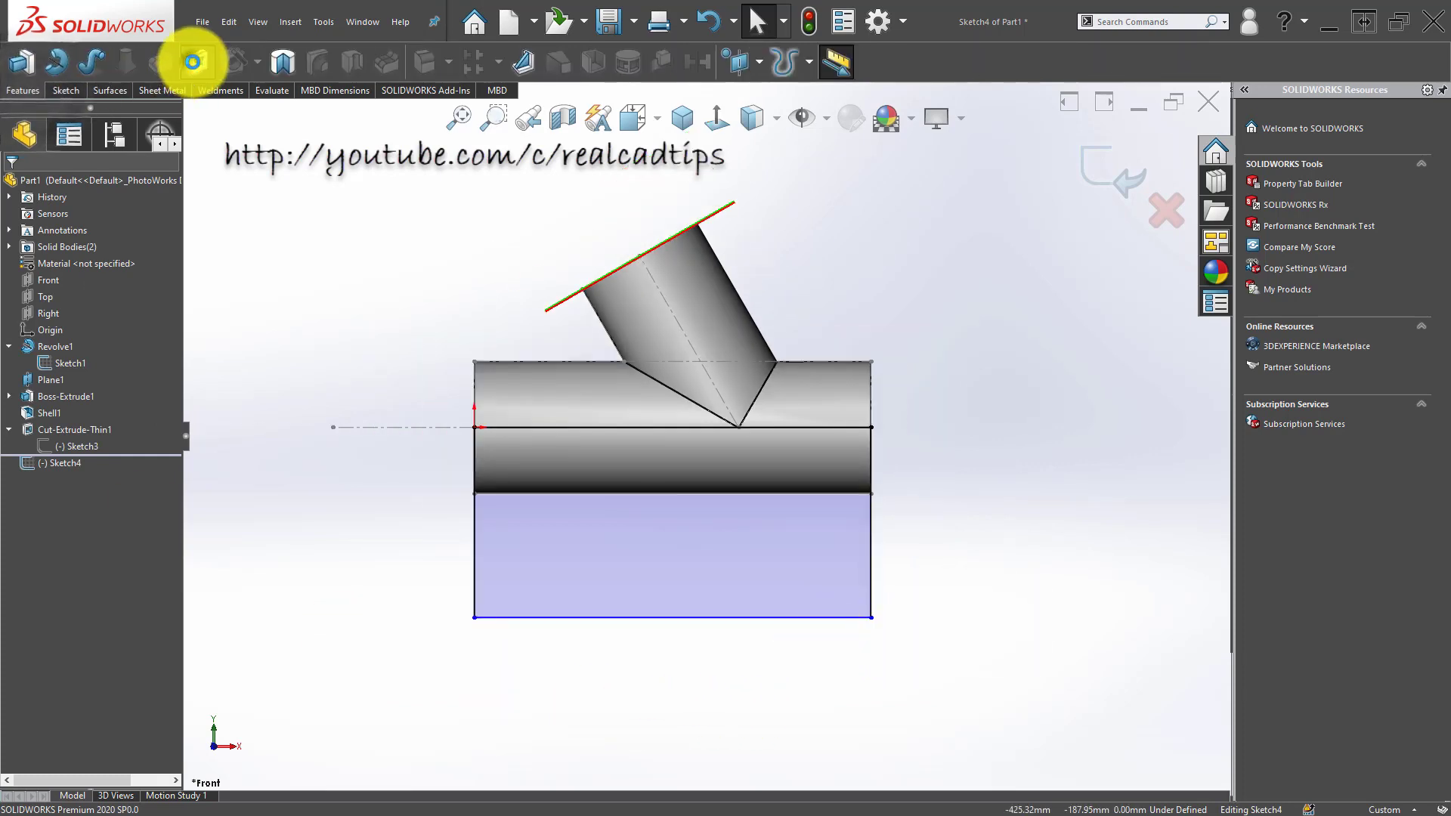
pyautogui.moveTo(774, 496); pyautogui.dragTo(615, 551, button='middle')
pyautogui.scroll(-3, 699, 539)
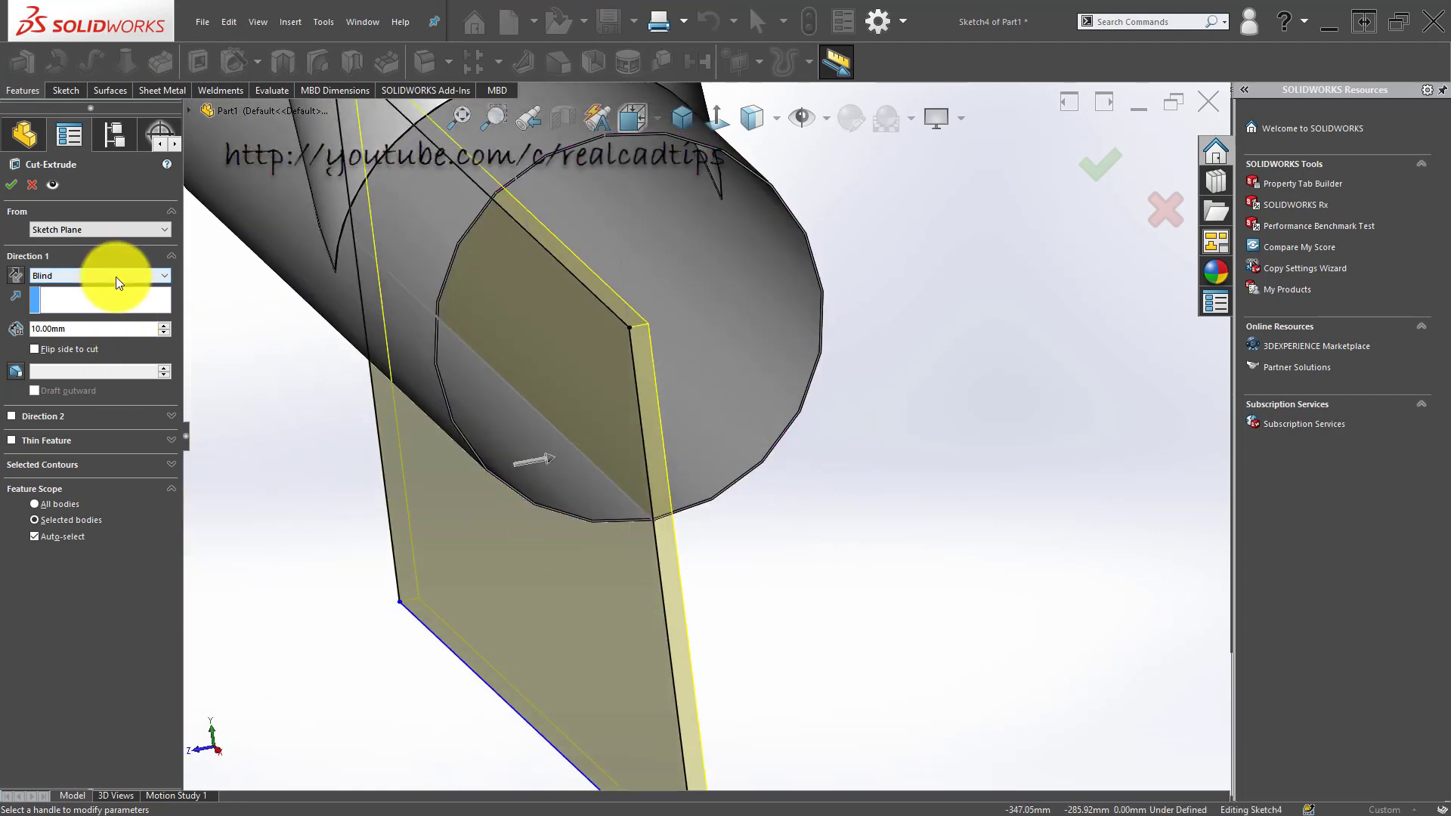
pyautogui.click(116, 276)
pyautogui.click(72, 368)
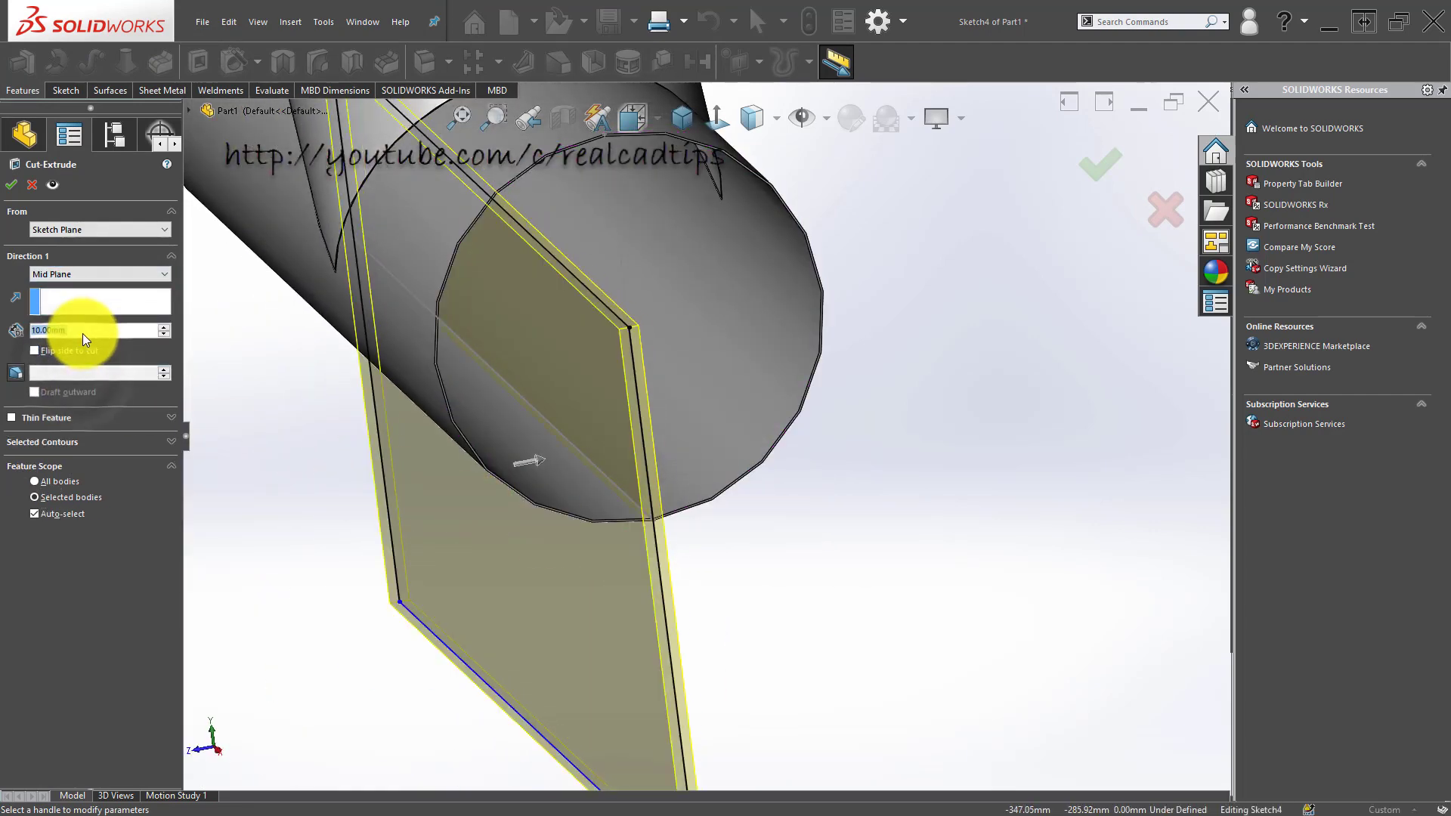
pyautogui.doubleClick(83, 333)
pyautogui.write('1')
pyautogui.press('Return')
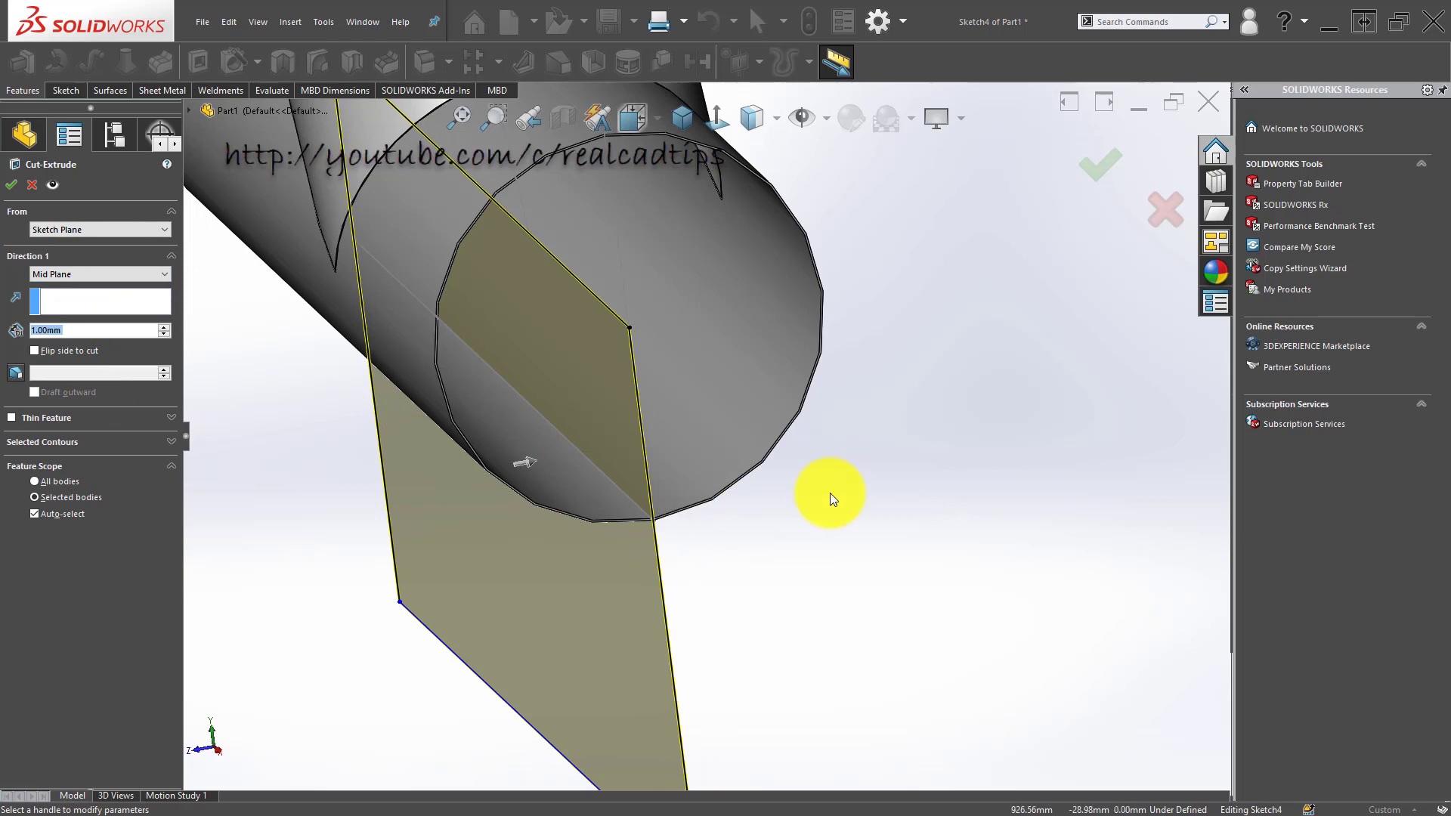
pyautogui.click(1108, 168)
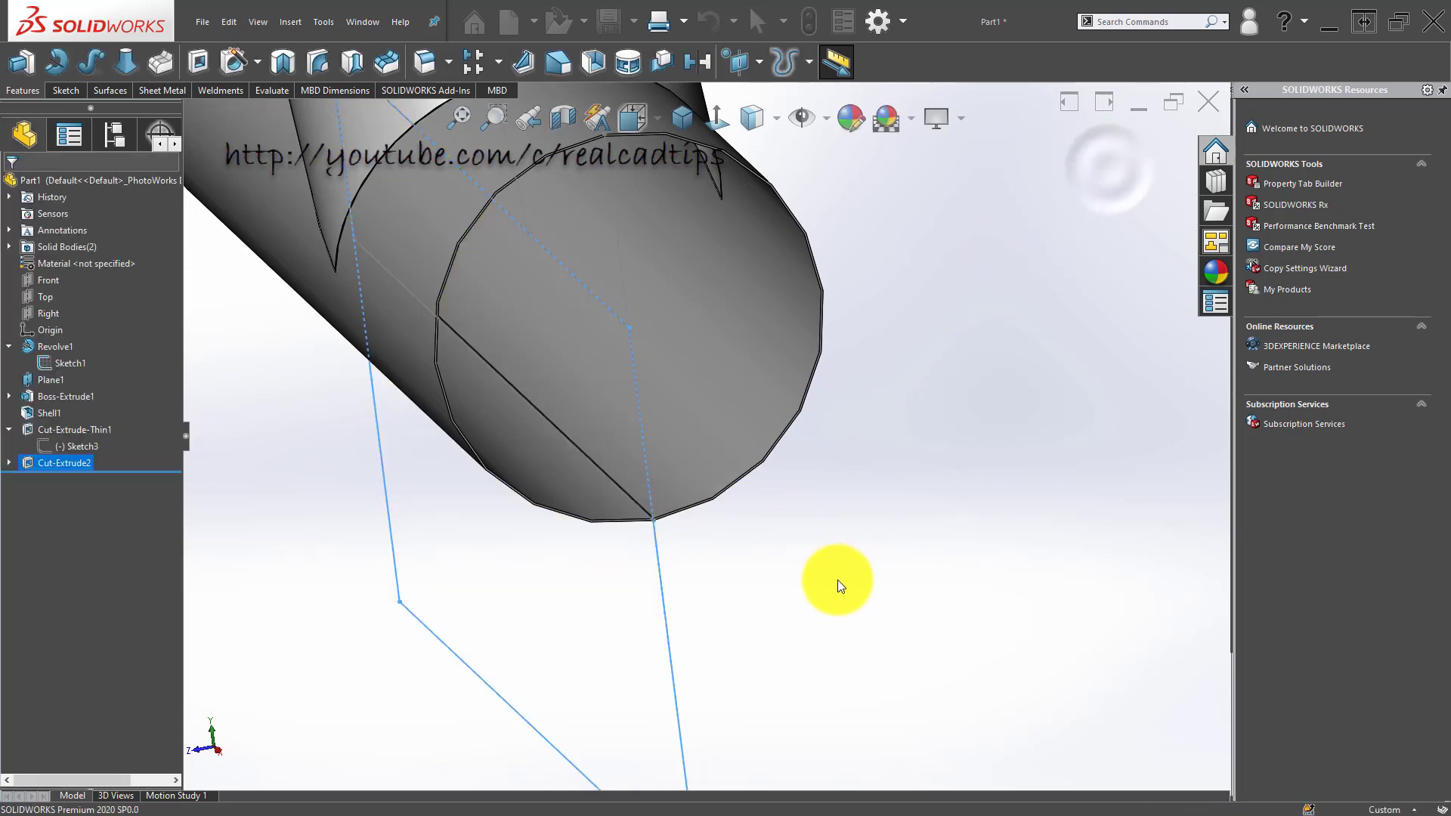
pyautogui.scroll(-3, 674, 501)
pyautogui.scroll(-5, 665, 500)
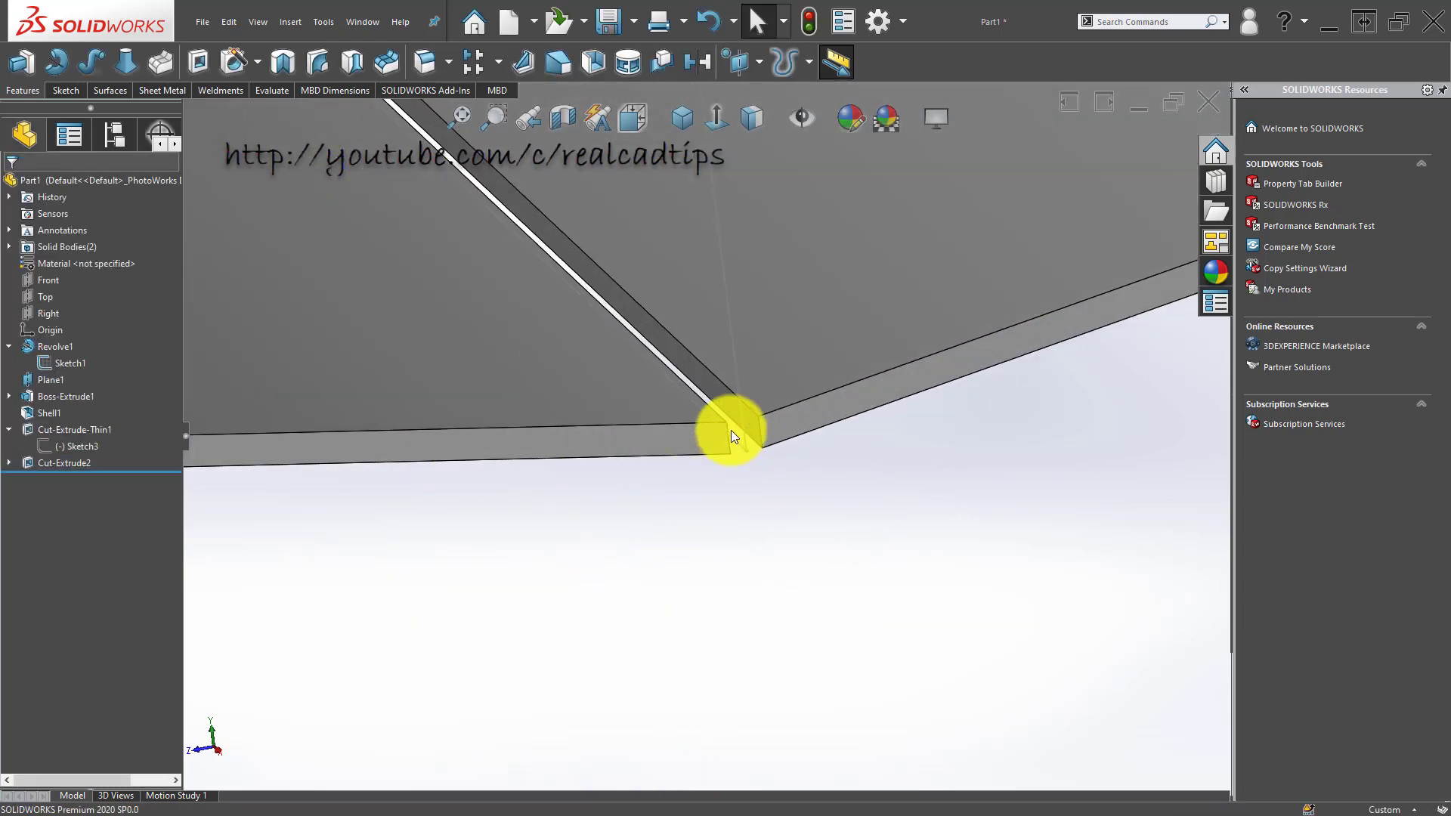
# Step: Sketch a corner rectangle of about 276 by 360 mm on the Front plane, from the origin upward past the branch's open end
pyautogui.scroll(5, 540, 328)
pyautogui.moveTo(527, 317); pyautogui.dragTo(748, 305, button='middle')
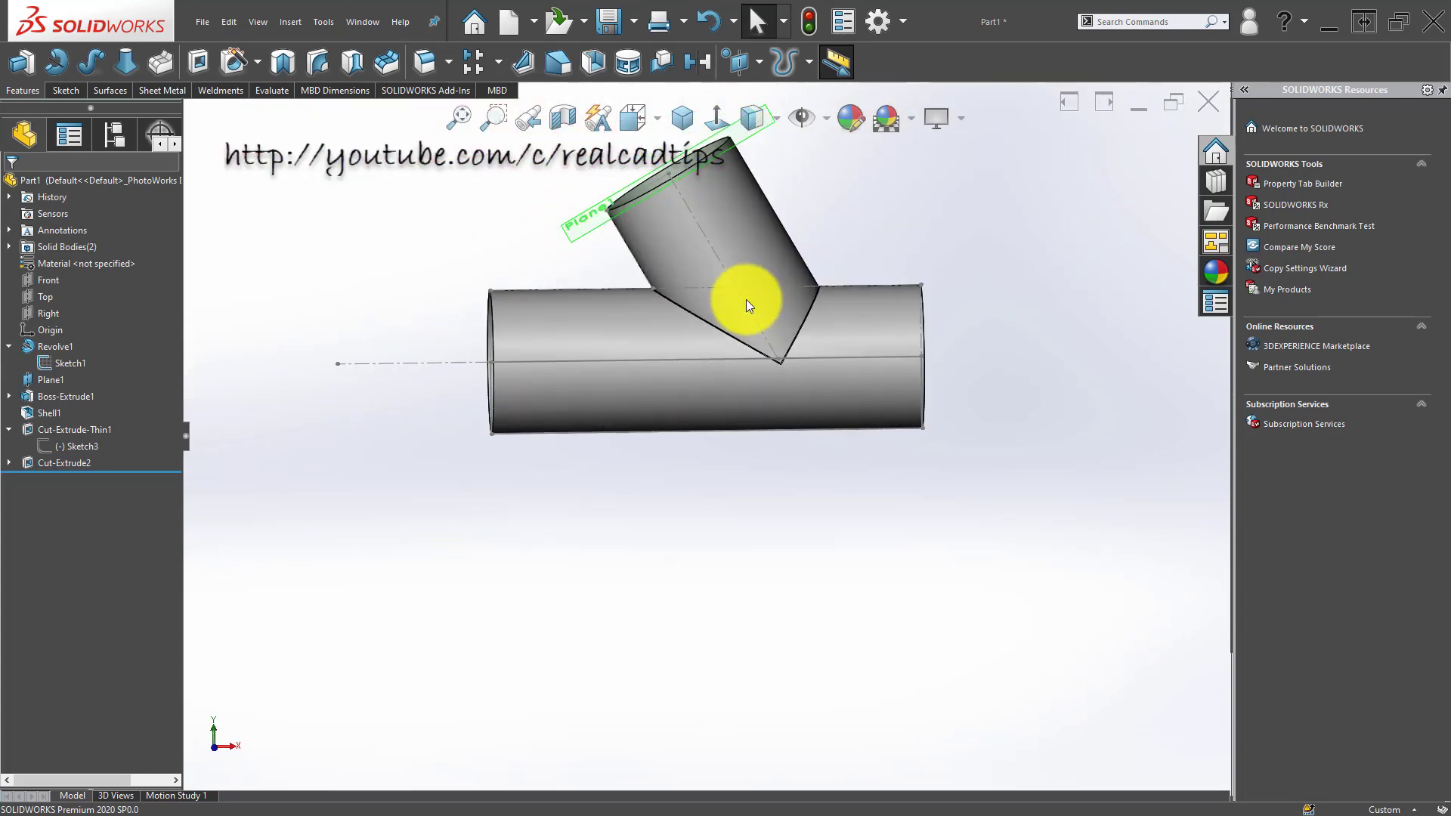
pyautogui.click(72, 283)
pyautogui.click(63, 241)
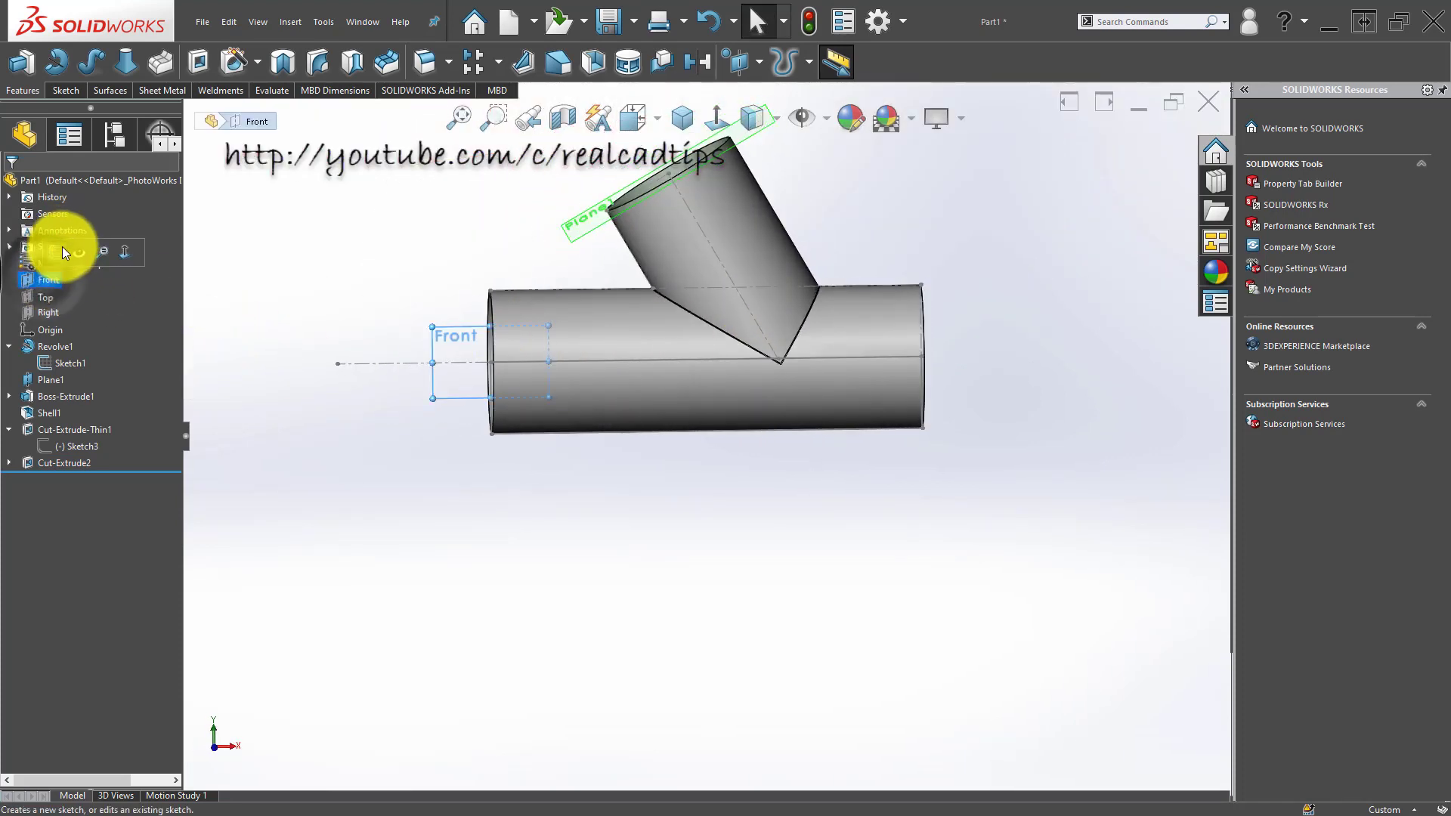
pyautogui.click(718, 117)
pyautogui.click(466, 328)
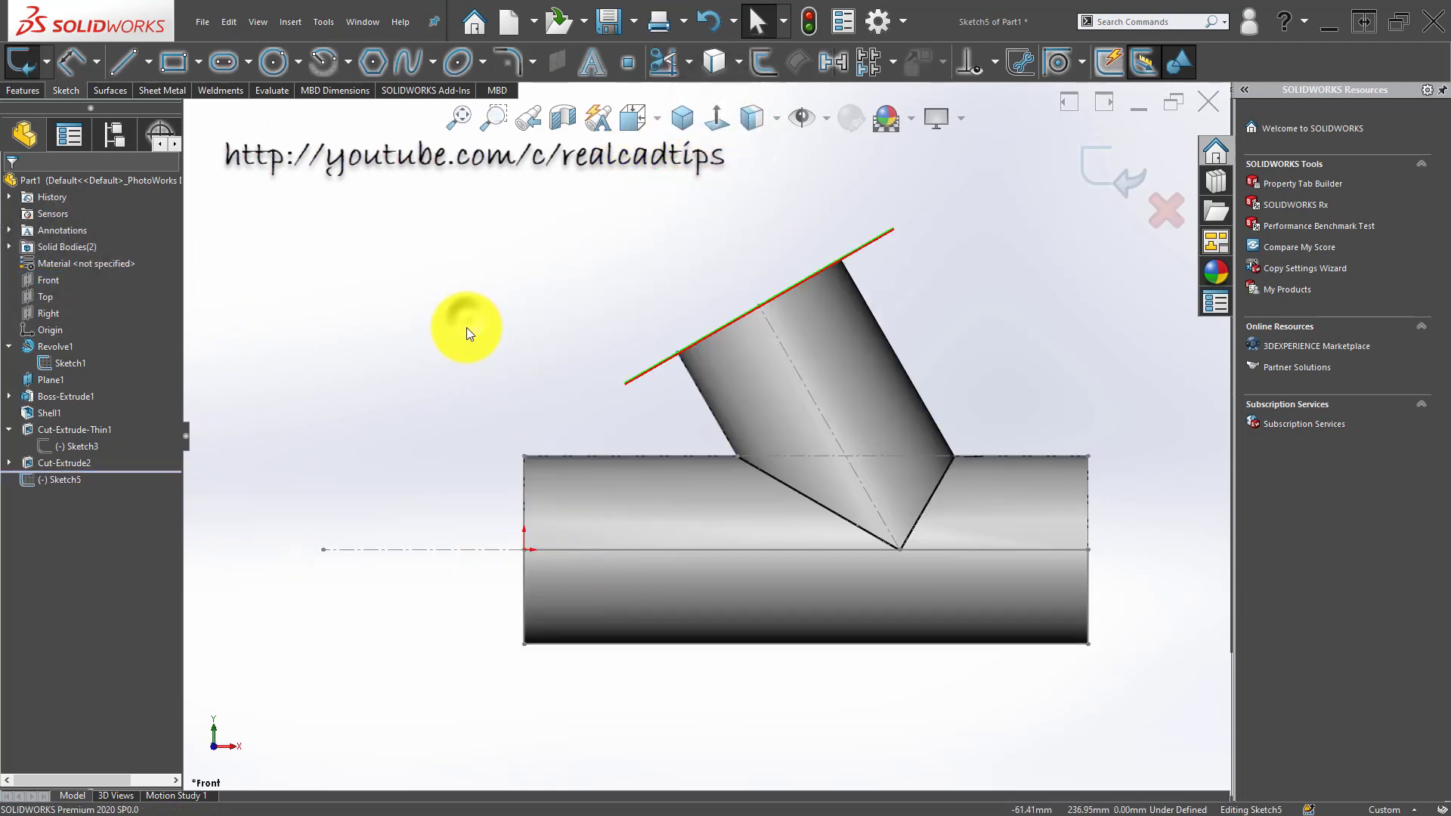
pyautogui.click(172, 63)
pyautogui.click(324, 550)
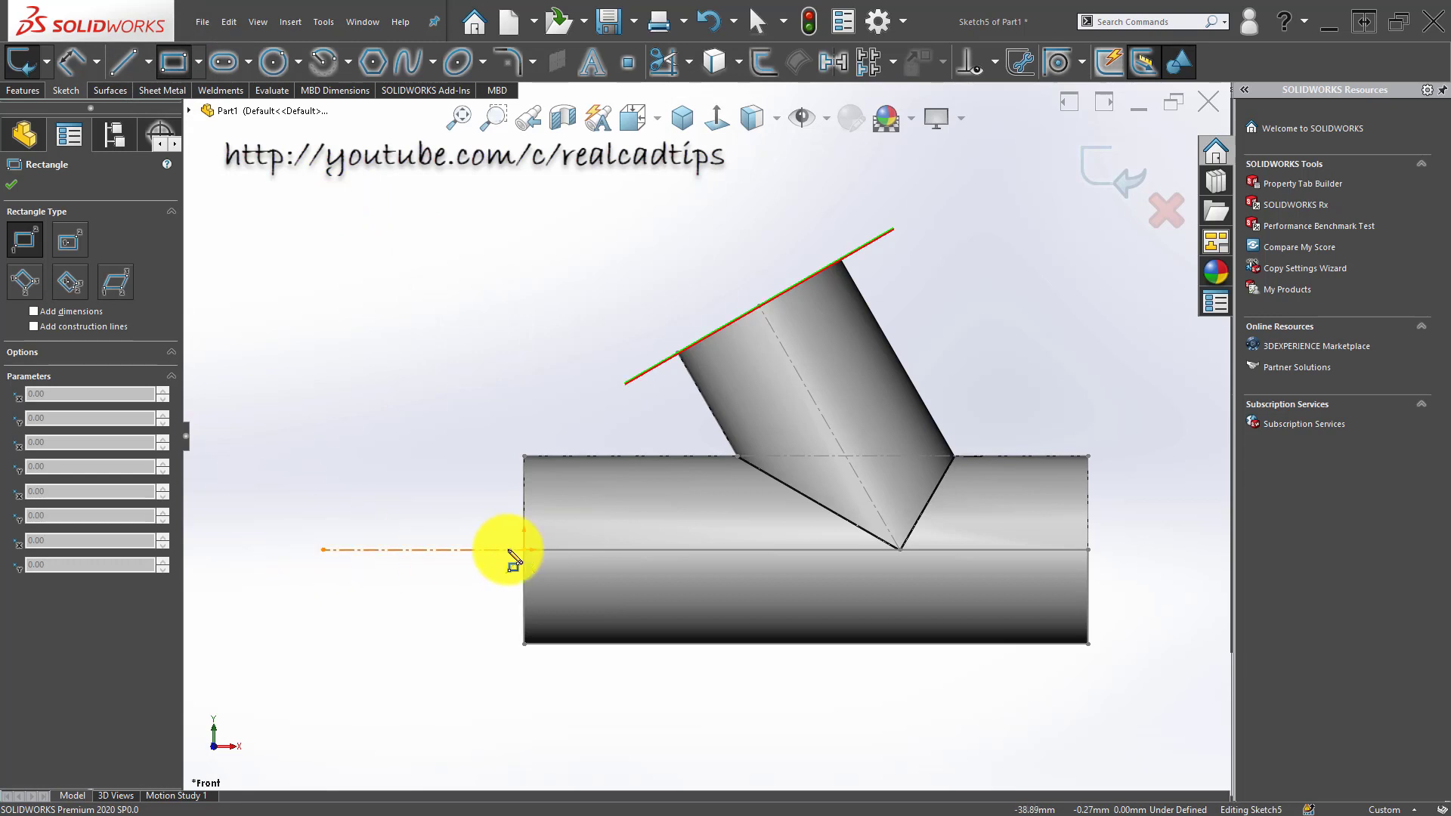
pyautogui.click(525, 550)
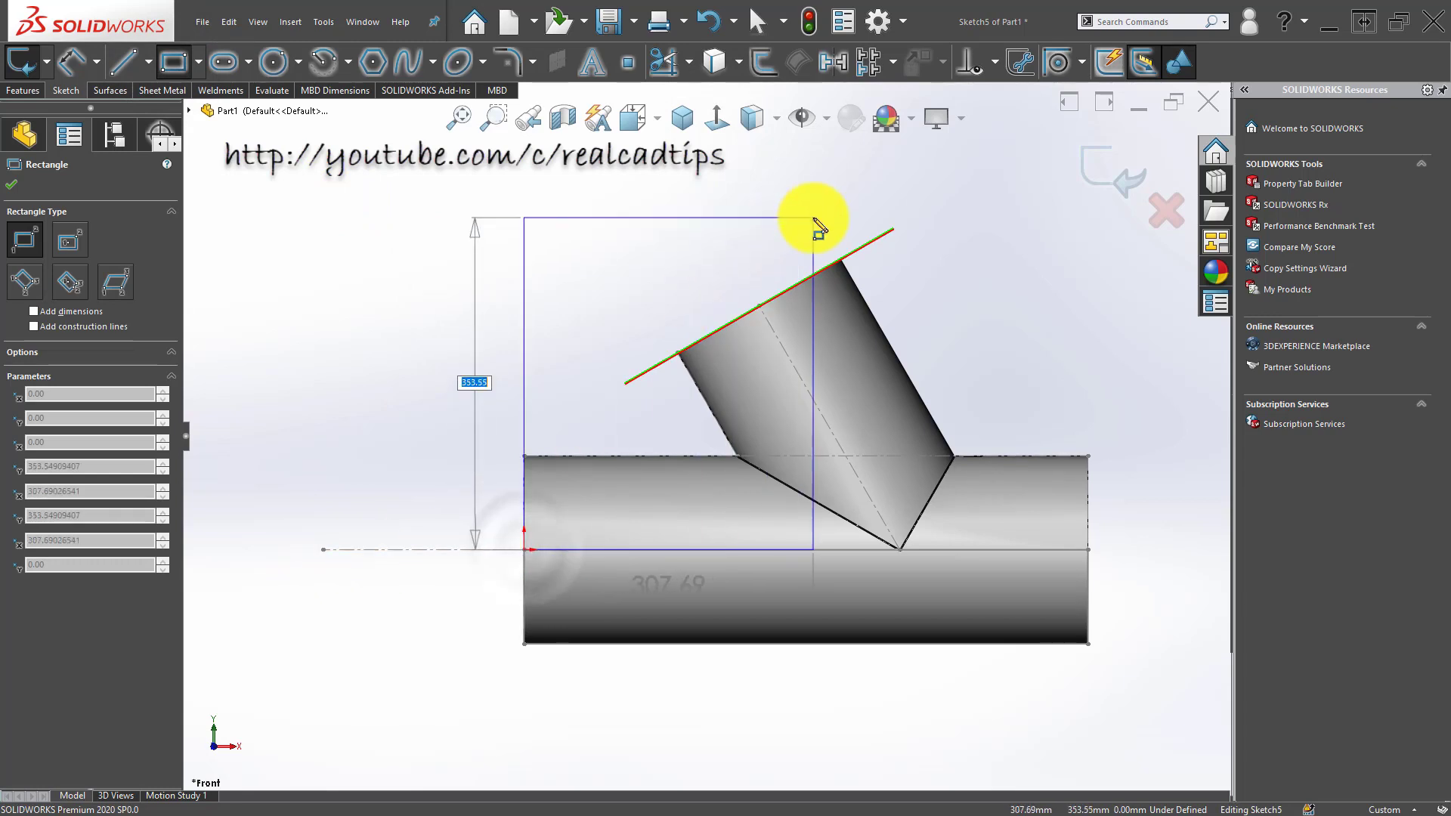
pyautogui.click(787, 216)
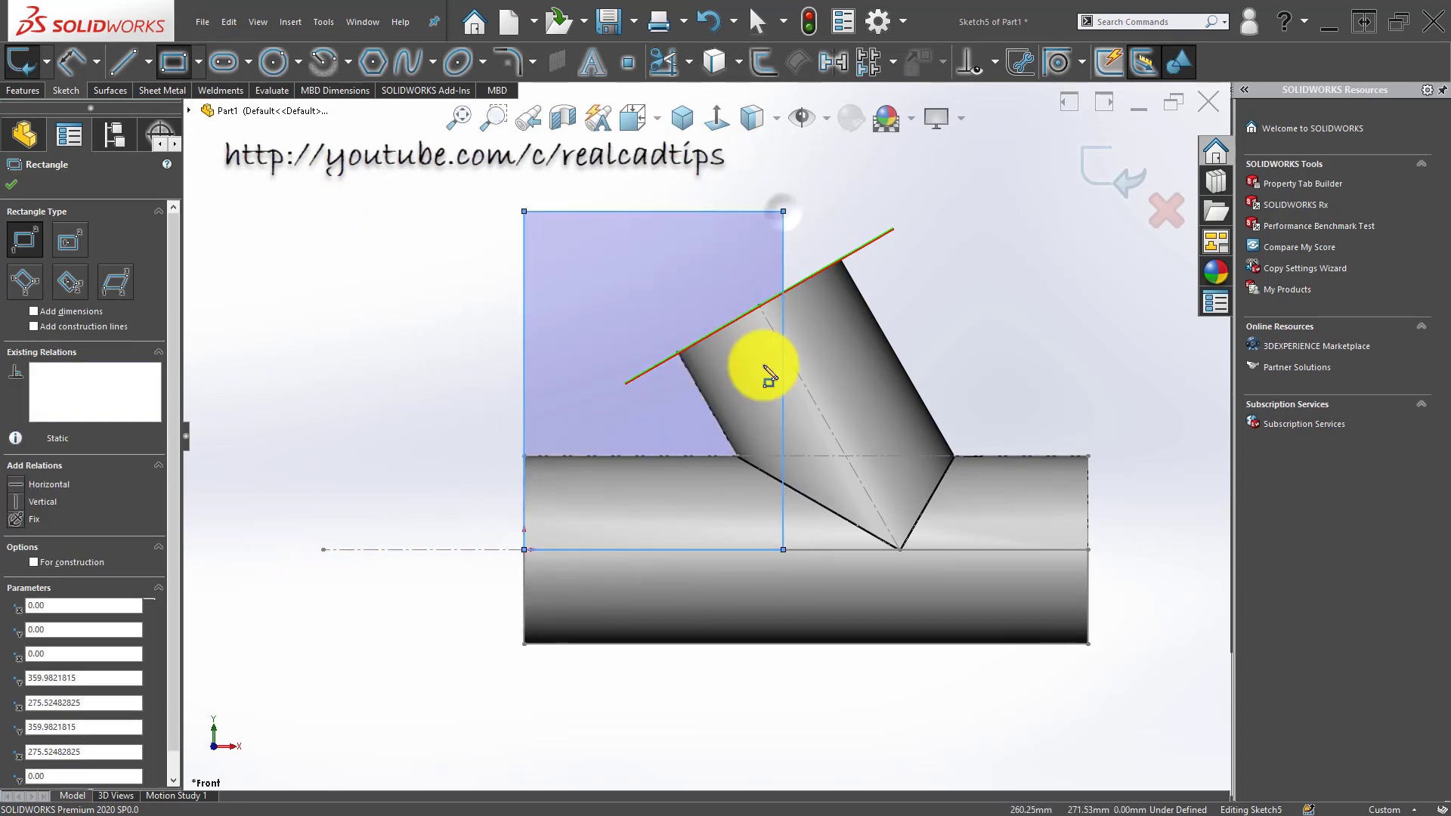
pyautogui.scroll(-3, 827, 455)
pyautogui.press('Escape')
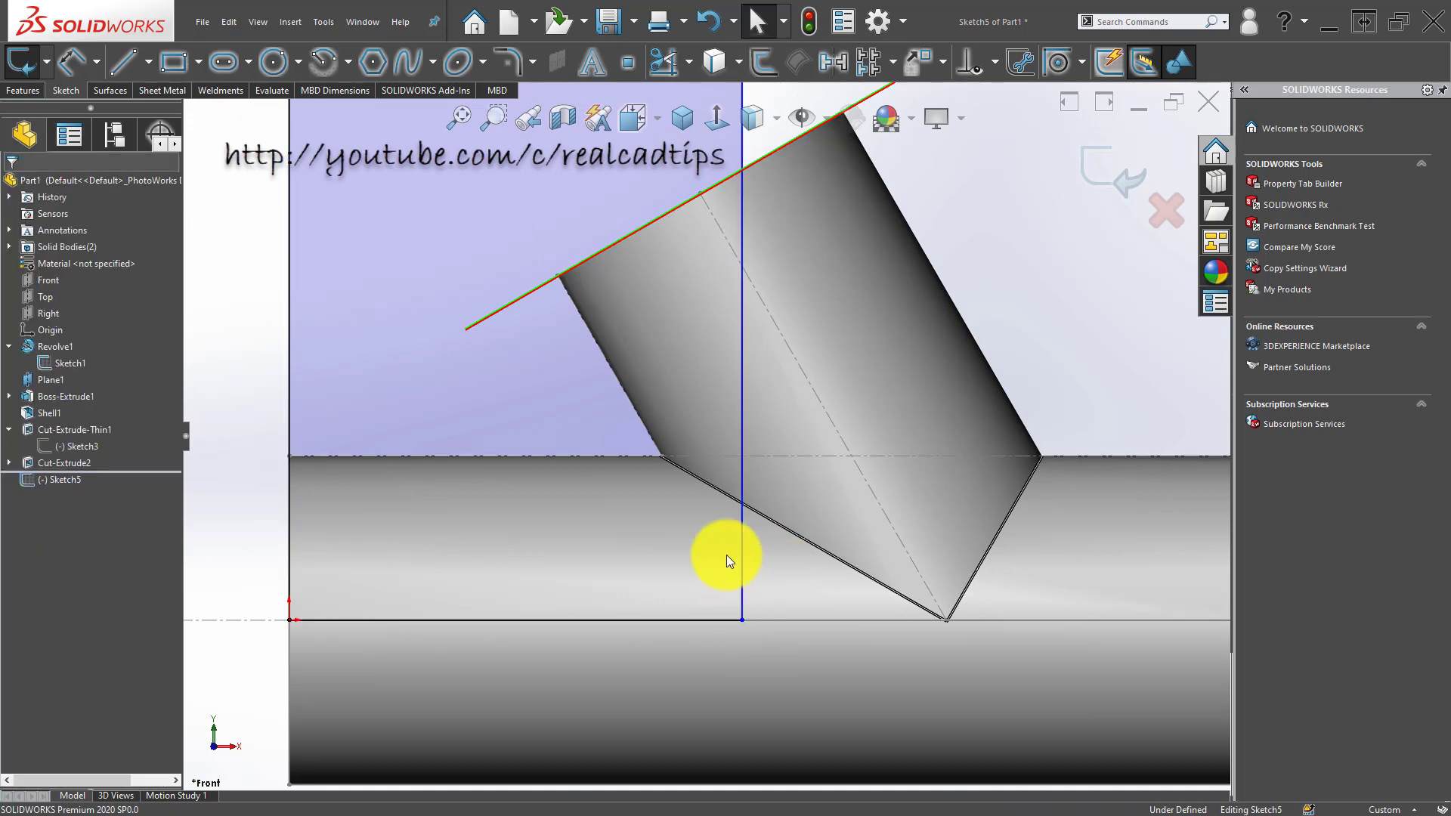
# Step: Move the rectangle's free upper corner onto the upper end of the branch's centre axis
pyautogui.scroll(3, 699, 428)
pyautogui.moveTo(686, 197)
pyautogui.mouseDown()
pyautogui.moveTo(671, 262)
pyautogui.moveTo(701, 294)
pyautogui.mouseUp()
pyautogui.click(560, 426)
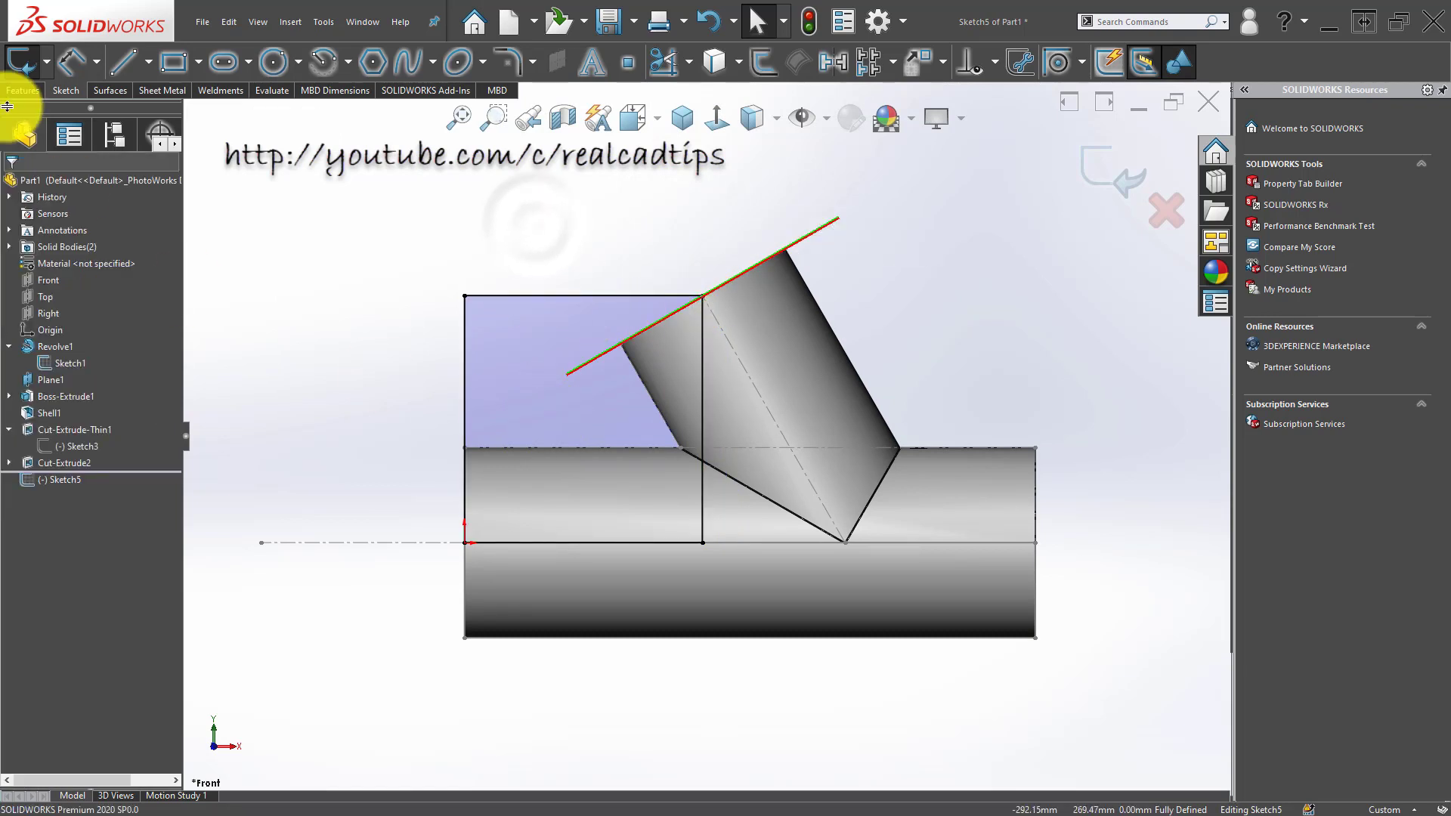
# Step: Cut-extrude the rectangle as a 1 mm Mid Plane cut, with the feature scope limited to the branch body
pyautogui.click(23, 89)
pyautogui.click(200, 60)
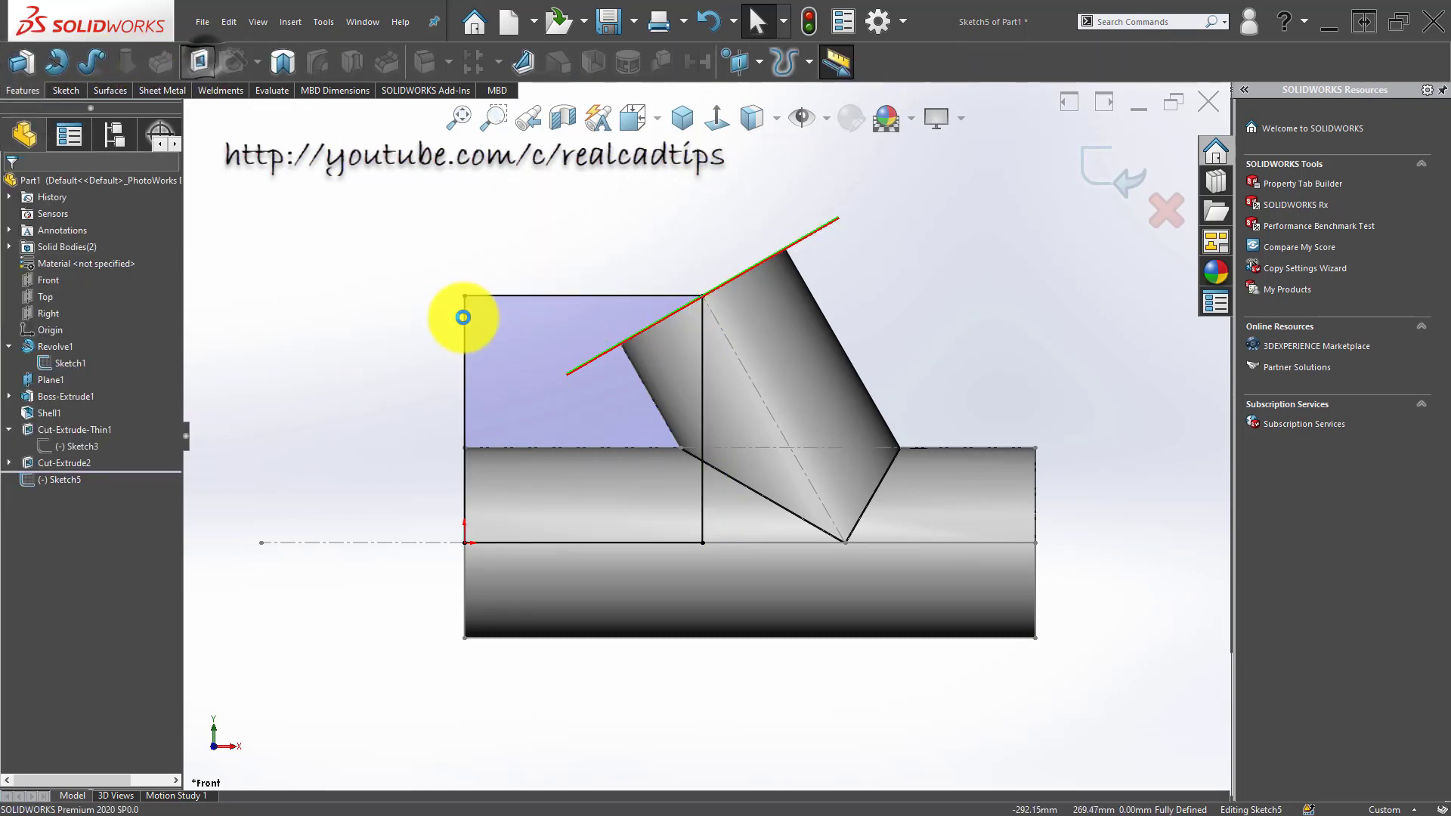
pyautogui.moveTo(684, 400); pyautogui.dragTo(797, 514, button='middle')
pyautogui.click(83, 275)
pyautogui.click(94, 369)
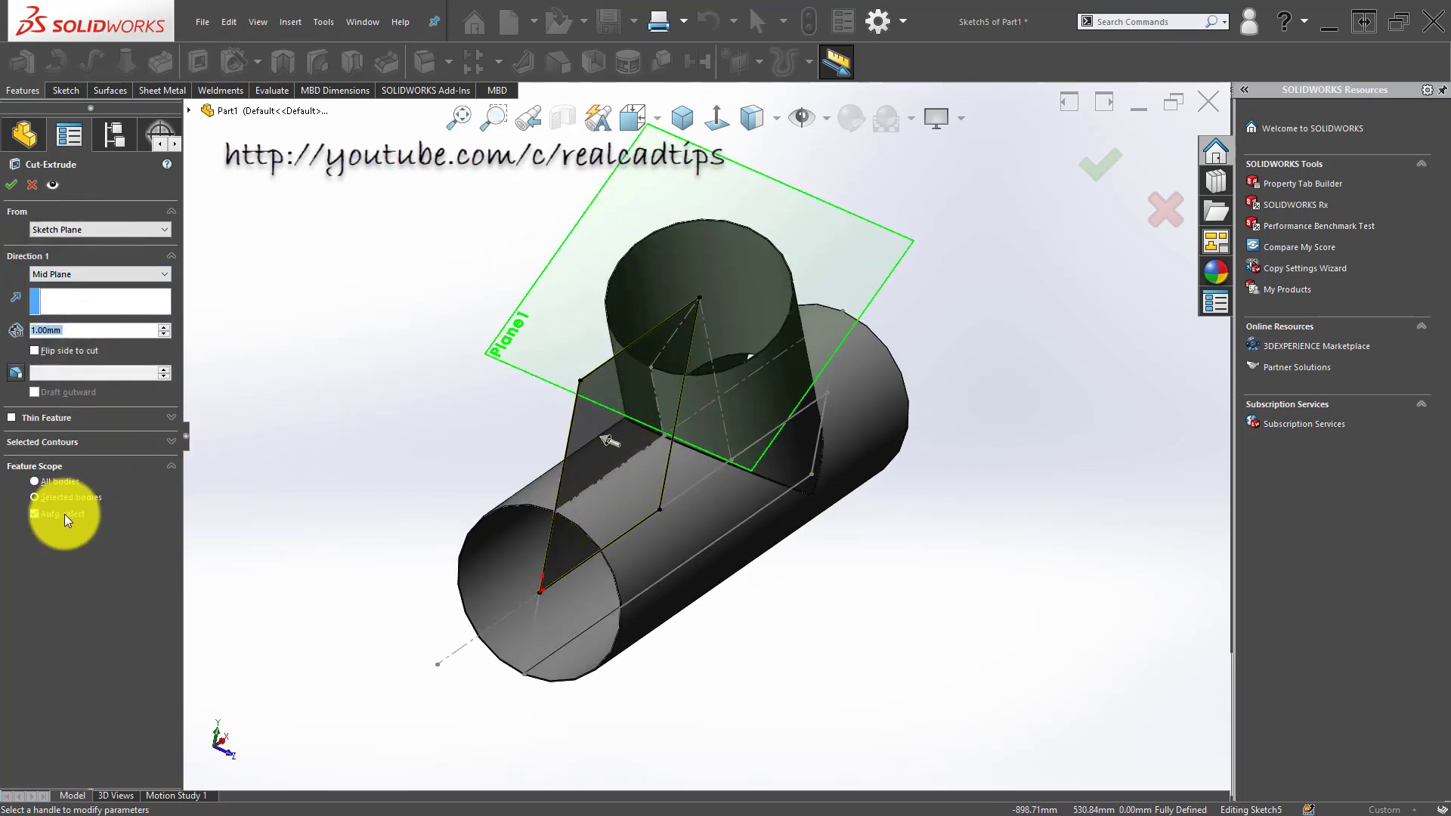
pyautogui.click(65, 514)
pyautogui.click(747, 301)
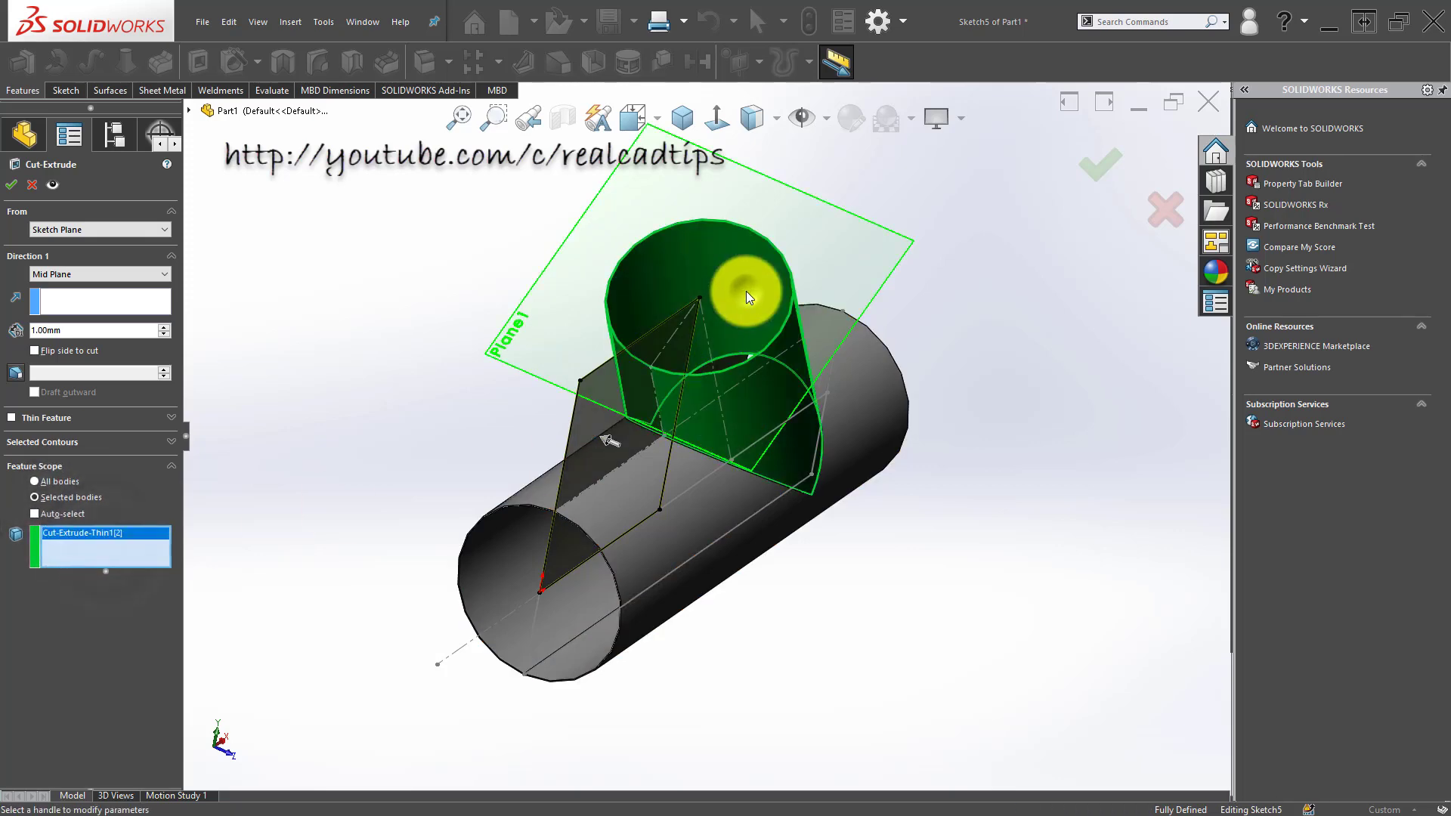
pyautogui.moveTo(747, 295); pyautogui.dragTo(893, 215, button='middle')
pyautogui.click(1090, 168)
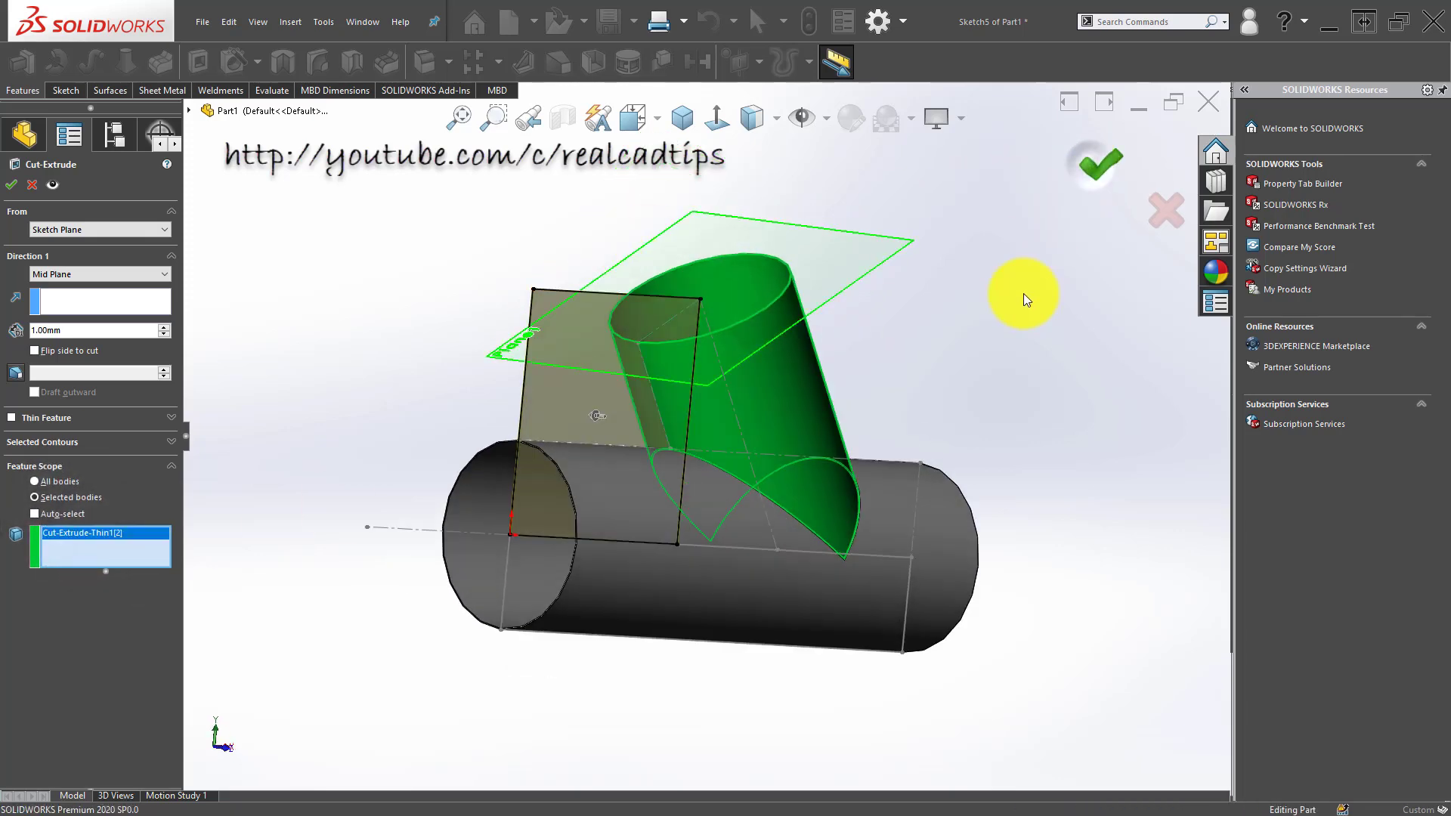
# Step: Examine the new slit along the branch wall up close and from several angles
pyautogui.scroll(-5, 734, 382)
pyautogui.moveTo(506, 396); pyautogui.dragTo(487, 310, button='middle')
pyautogui.scroll(-6, 492, 473)
pyautogui.scroll(6, 599, 356)
pyautogui.scroll(5, 599, 355)
pyautogui.click(683, 117)
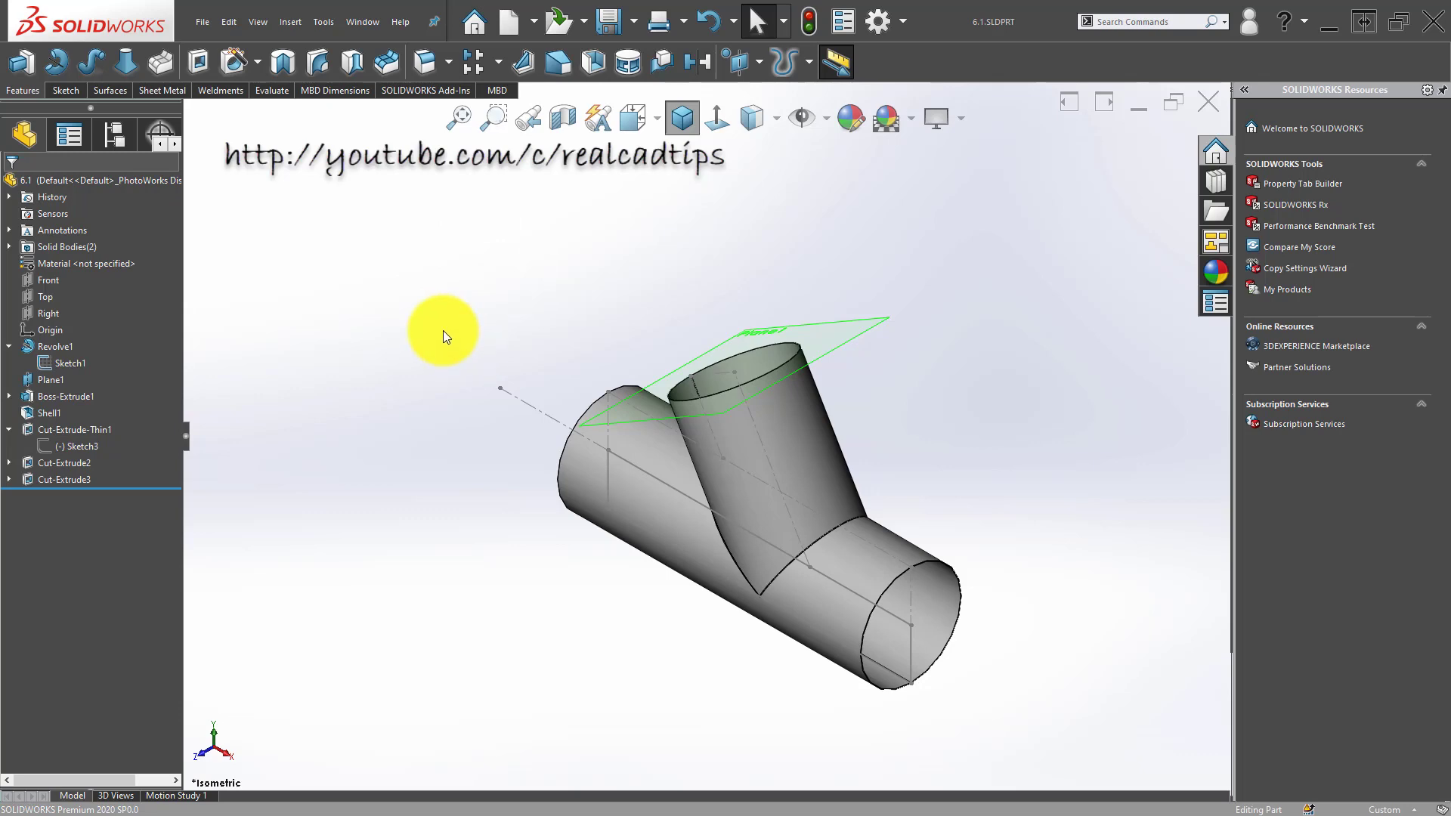
pyautogui.moveTo(441, 328); pyautogui.dragTo(826, 363, button='middle')
pyautogui.scroll(-5, 831, 393)
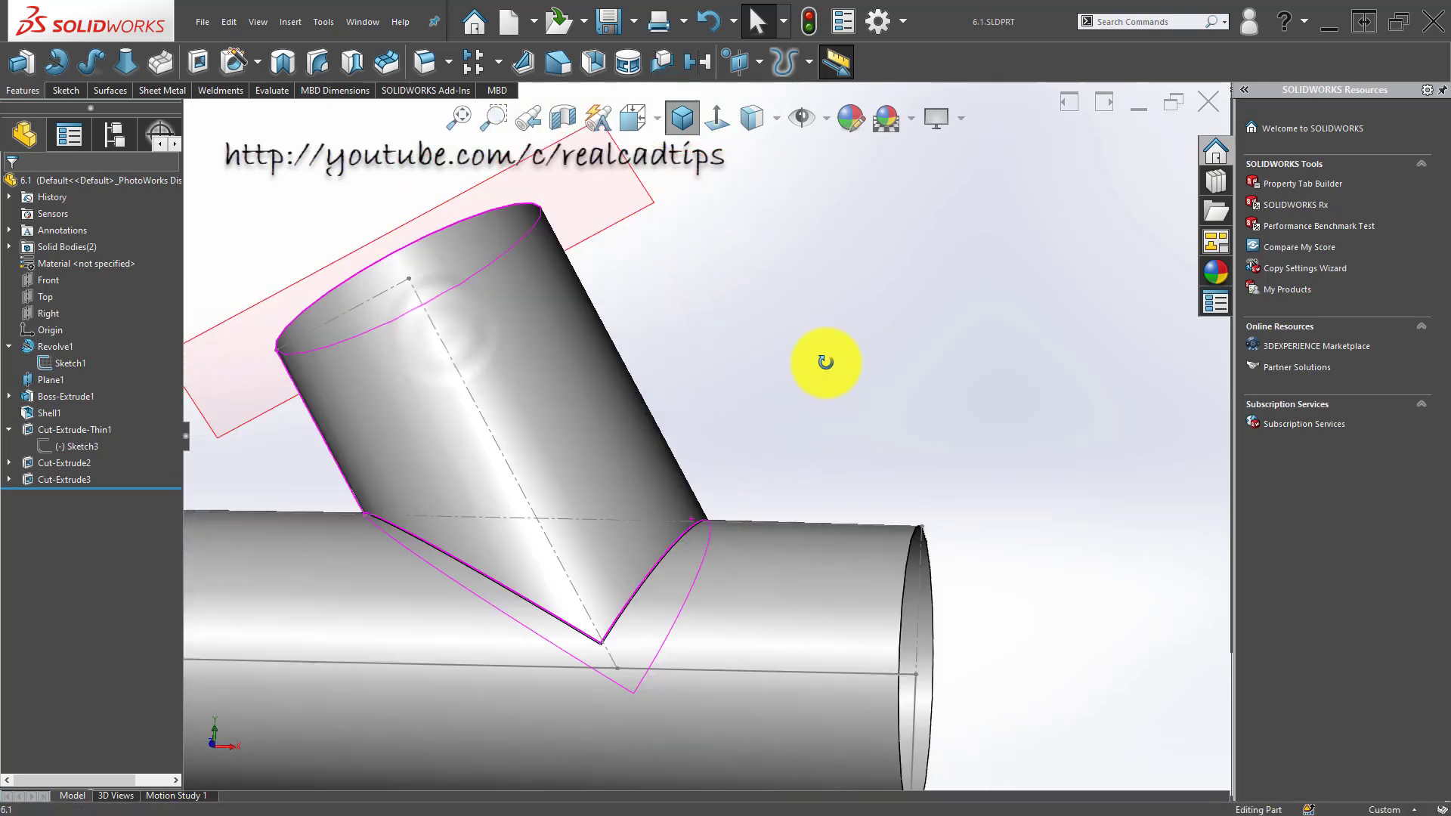
pyautogui.moveTo(840, 416); pyautogui.dragTo(366, 374, button='middle')
pyautogui.scroll(-8, 466, 398)
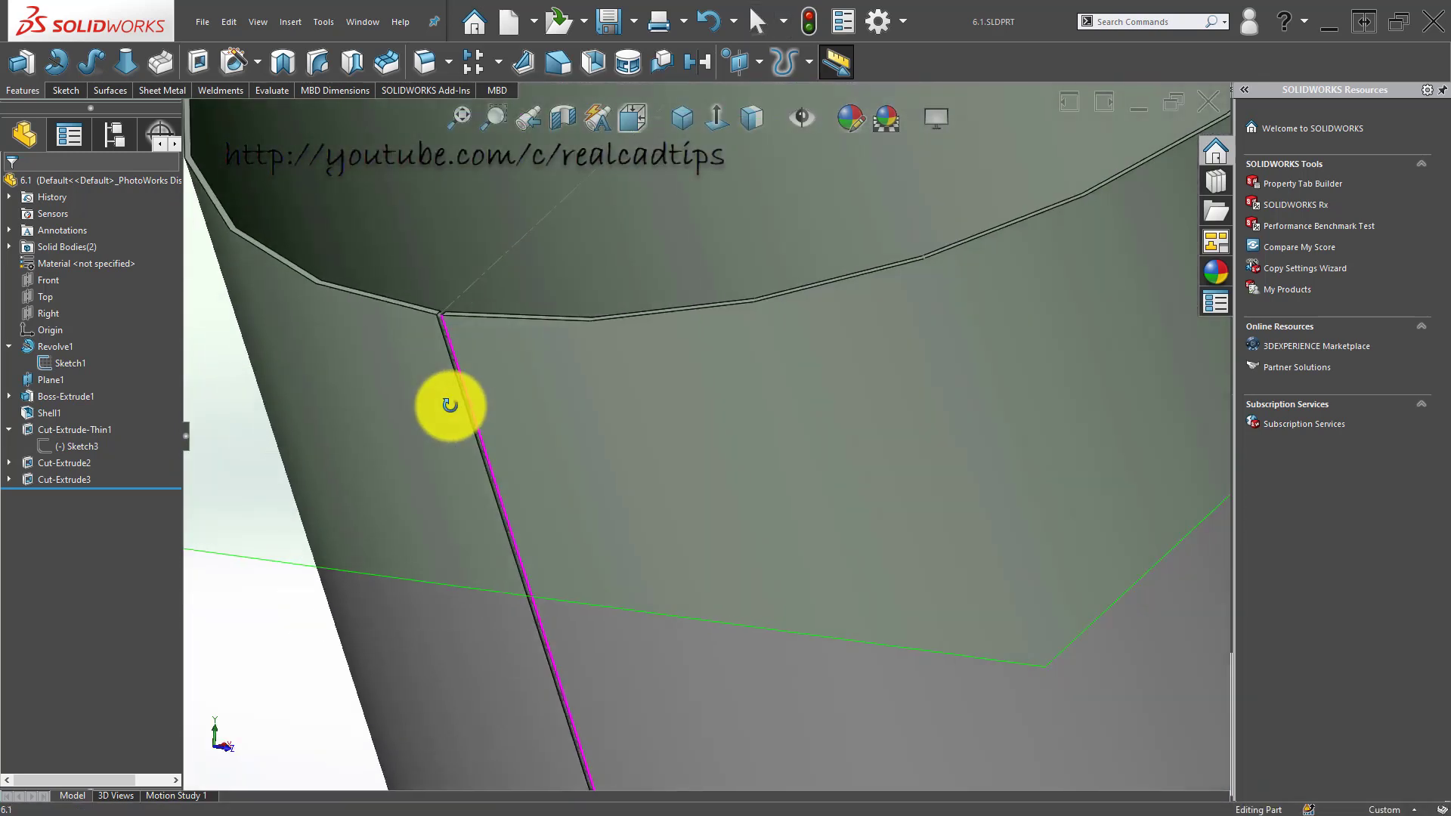
# Step: Try to convert the branch to sheet metal 1 mm thick, using the narrow face along its slit as the fixed face
pyautogui.click(65, 91)
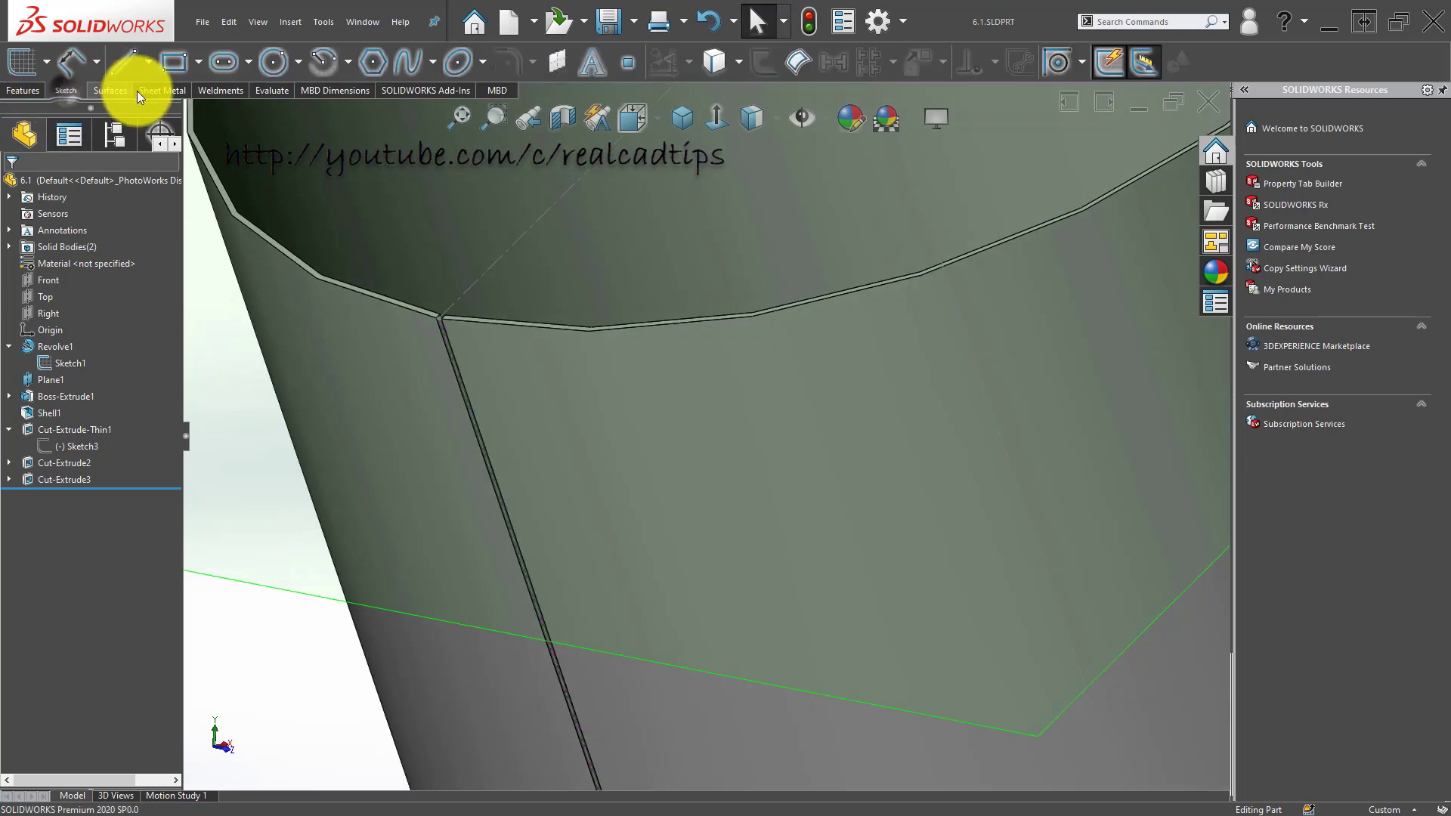
pyautogui.click(59, 59)
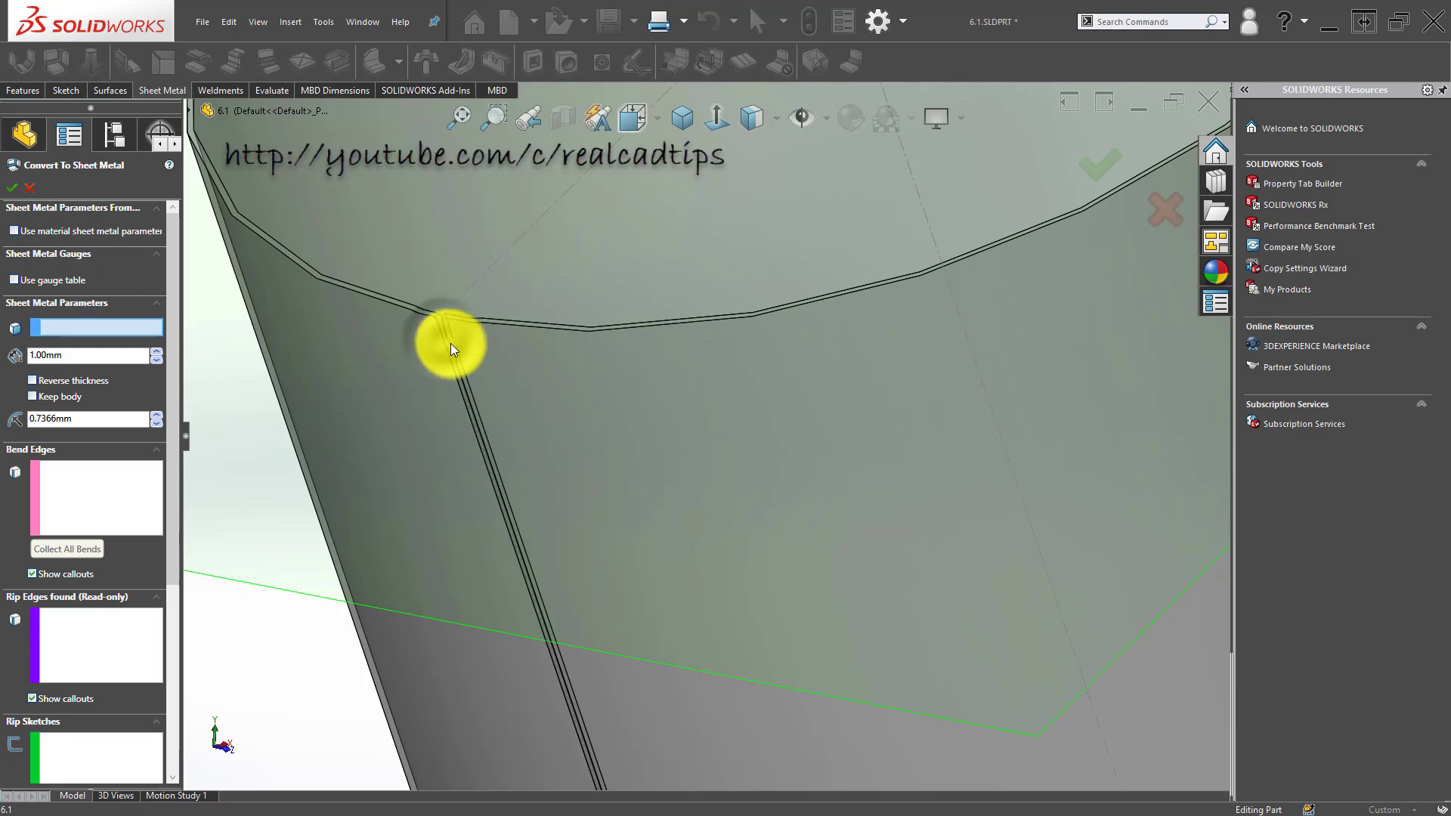
pyautogui.scroll(-5, 529, 333)
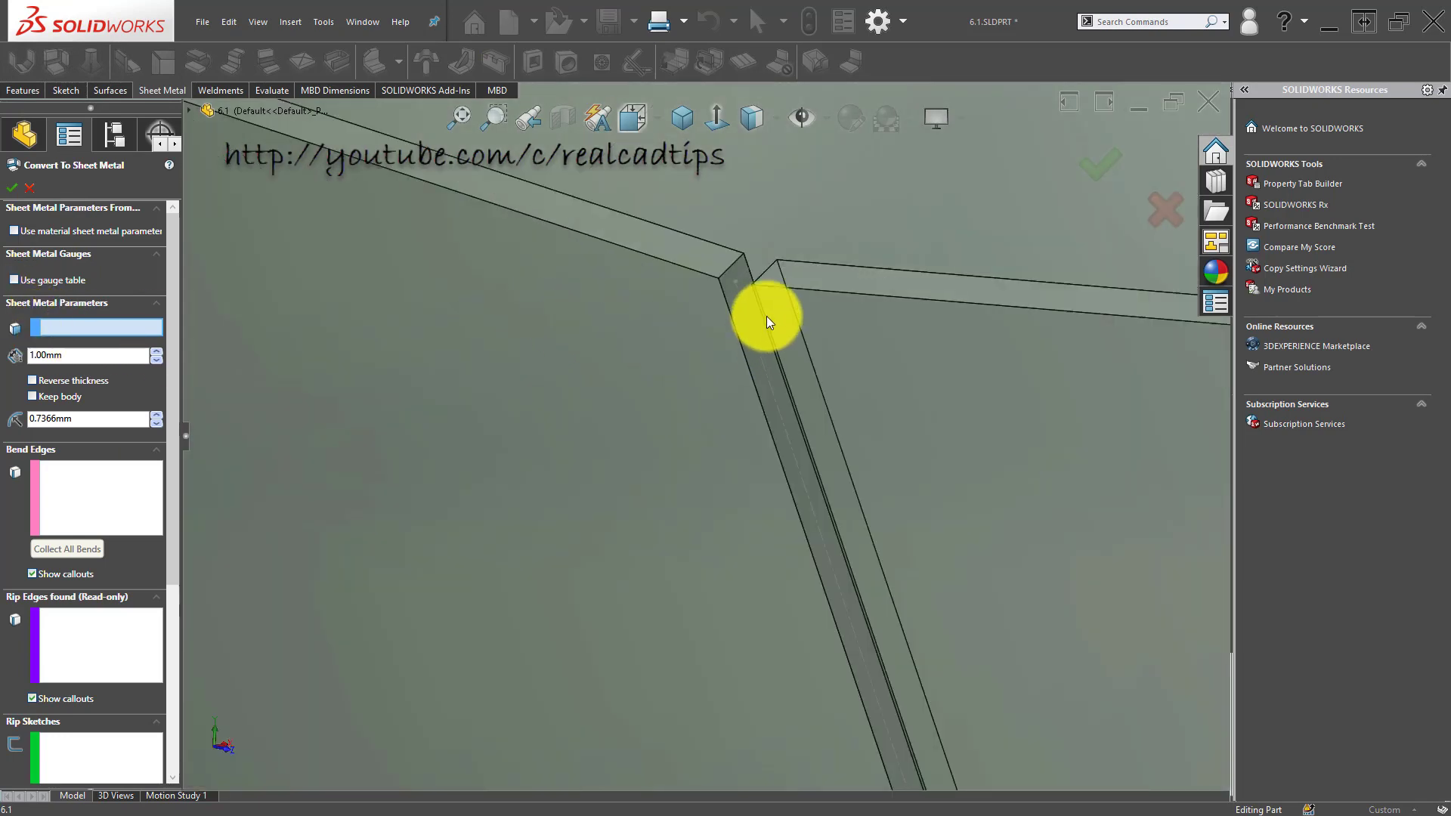
pyautogui.click(732, 307)
pyautogui.scroll(4, 732, 305)
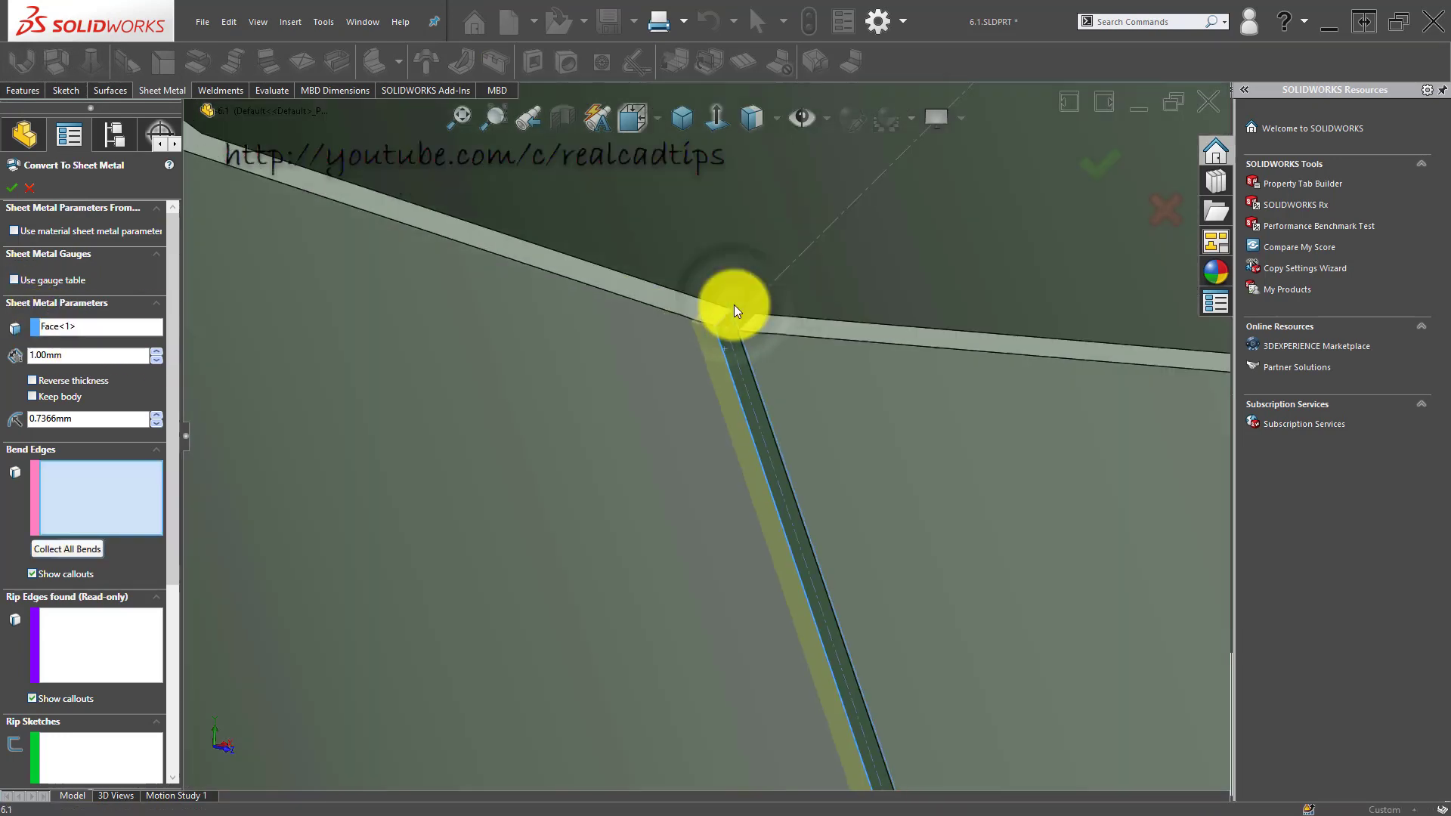
pyautogui.scroll(3, 727, 412)
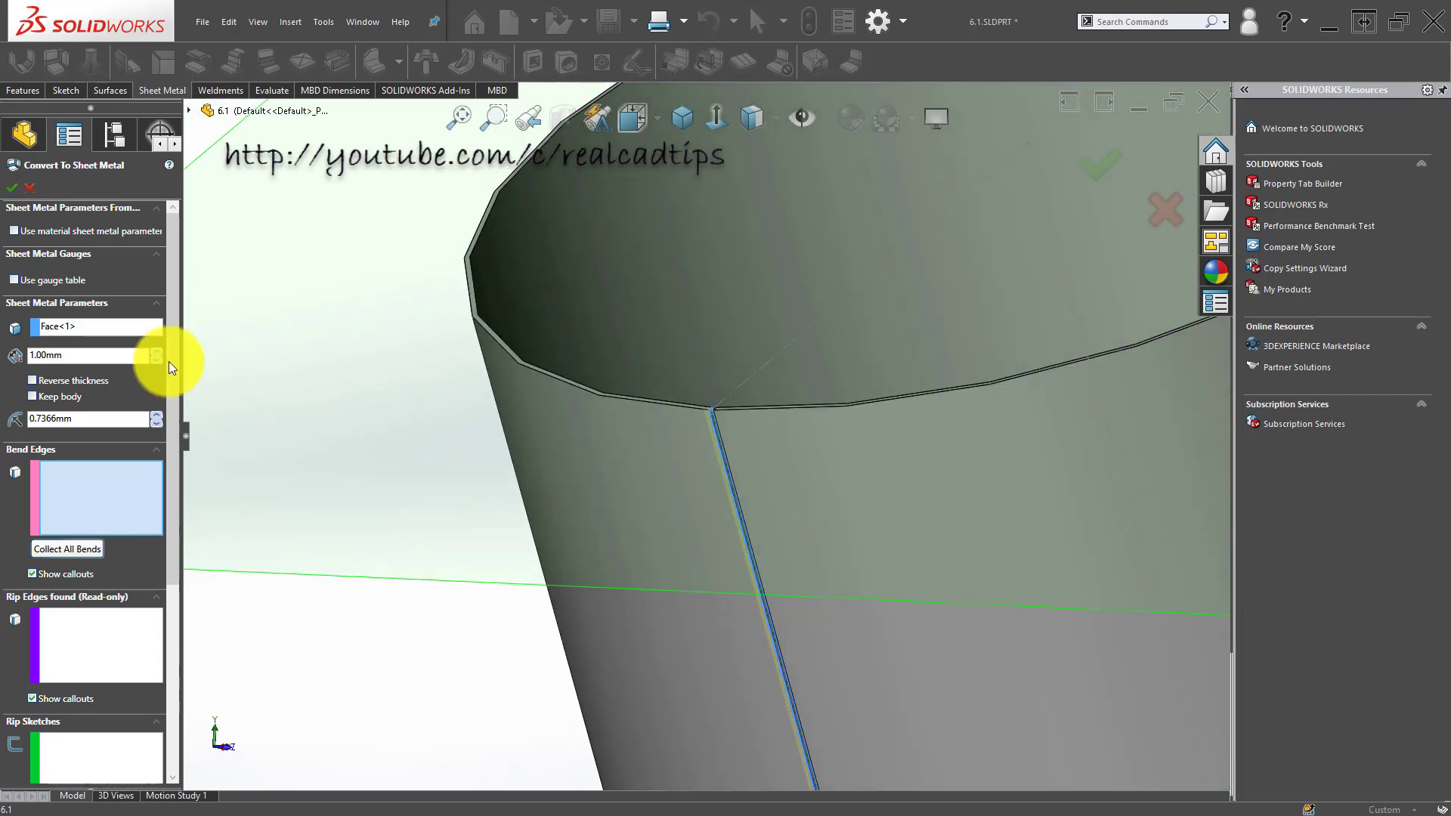
pyautogui.click(11, 187)
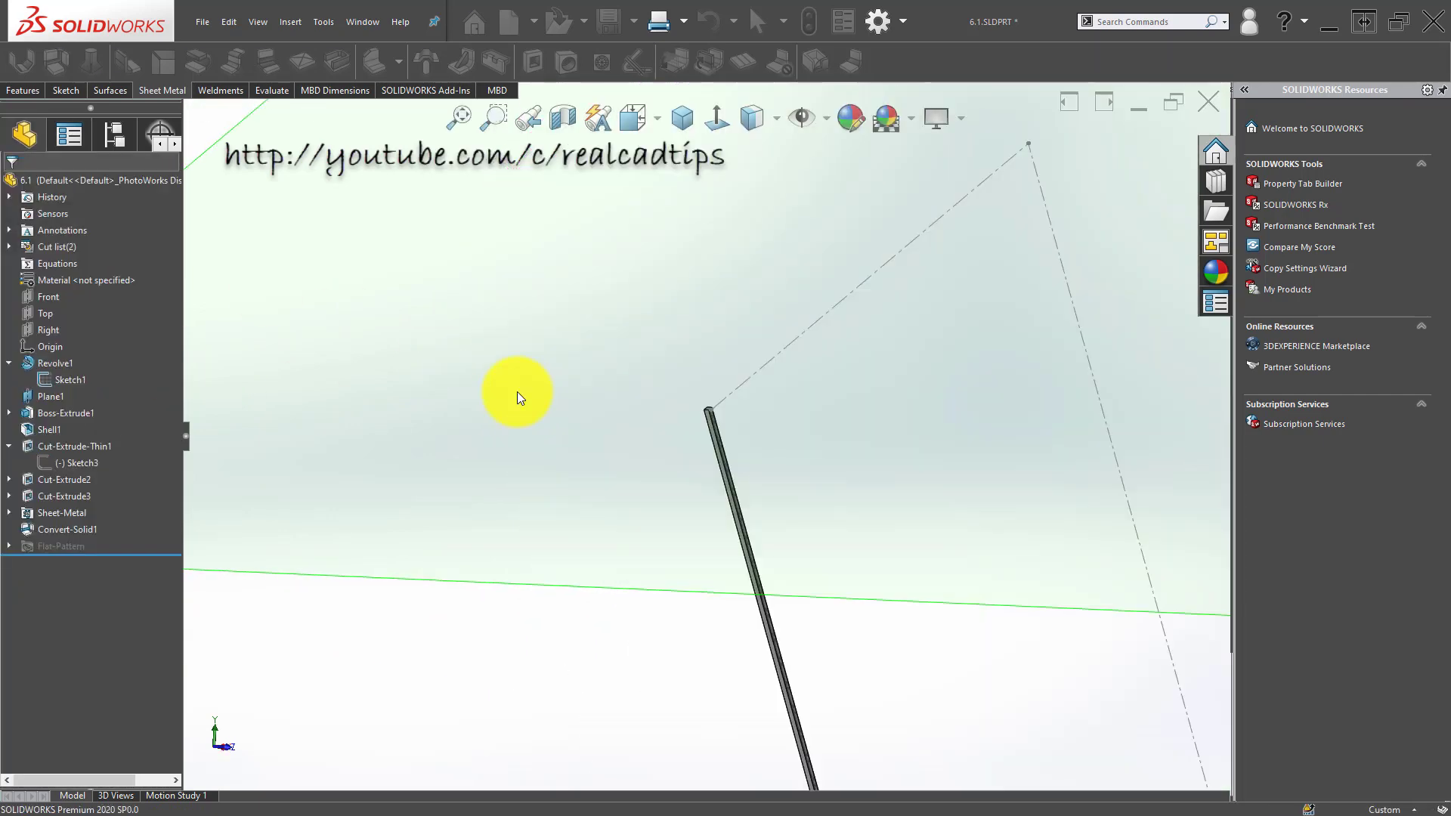
# Step: Delete the branch's Convert to Sheet Metal feature
pyautogui.click(66, 528)
pyautogui.press('Delete')
pyautogui.press('Return')
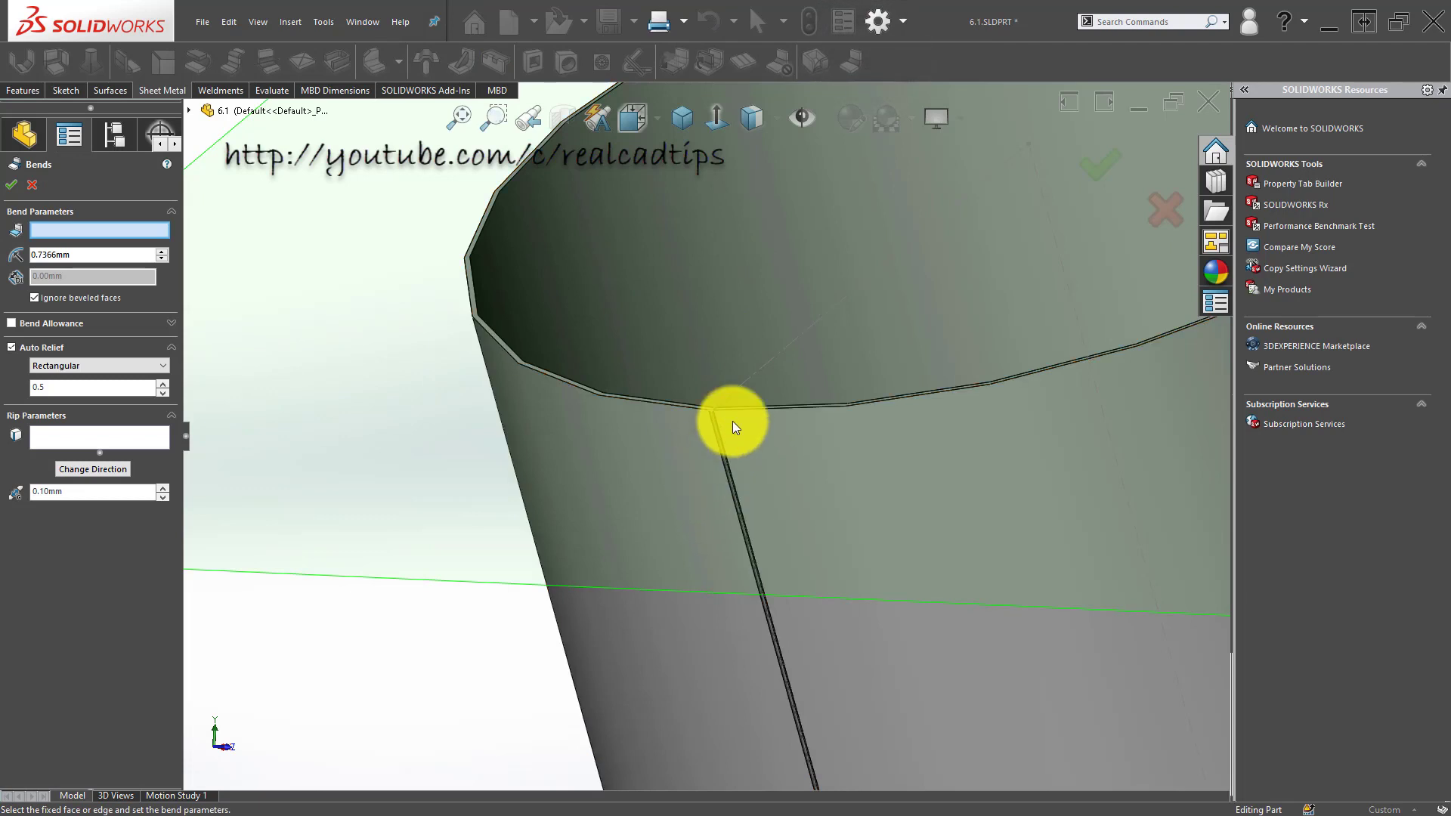
# Step: Insert sheet metal bends on the branch with the long edge of its slit as the fixed edge and a 0.7366 mm bend radius
pyautogui.click(712, 425)
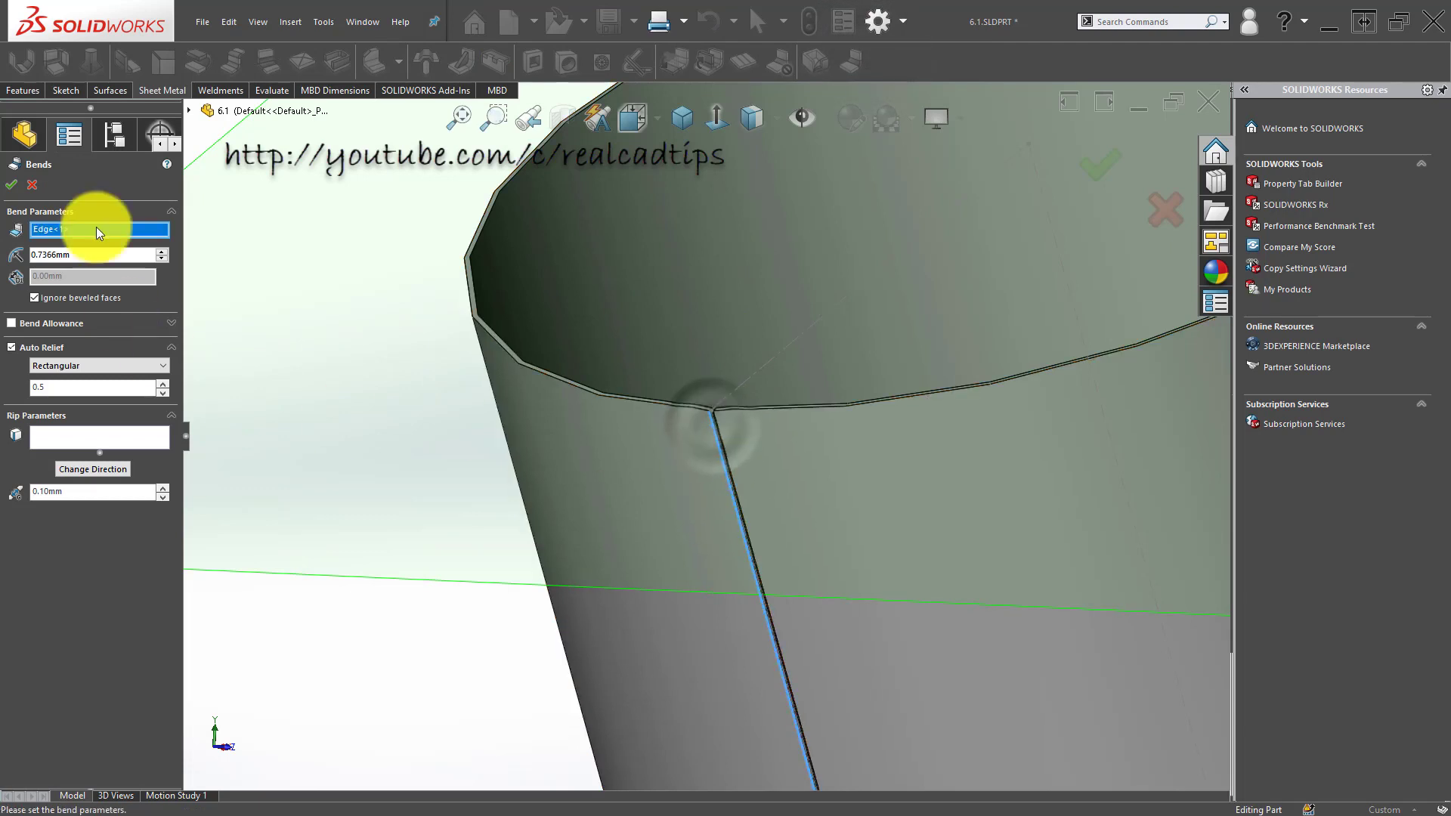
pyautogui.click(11, 185)
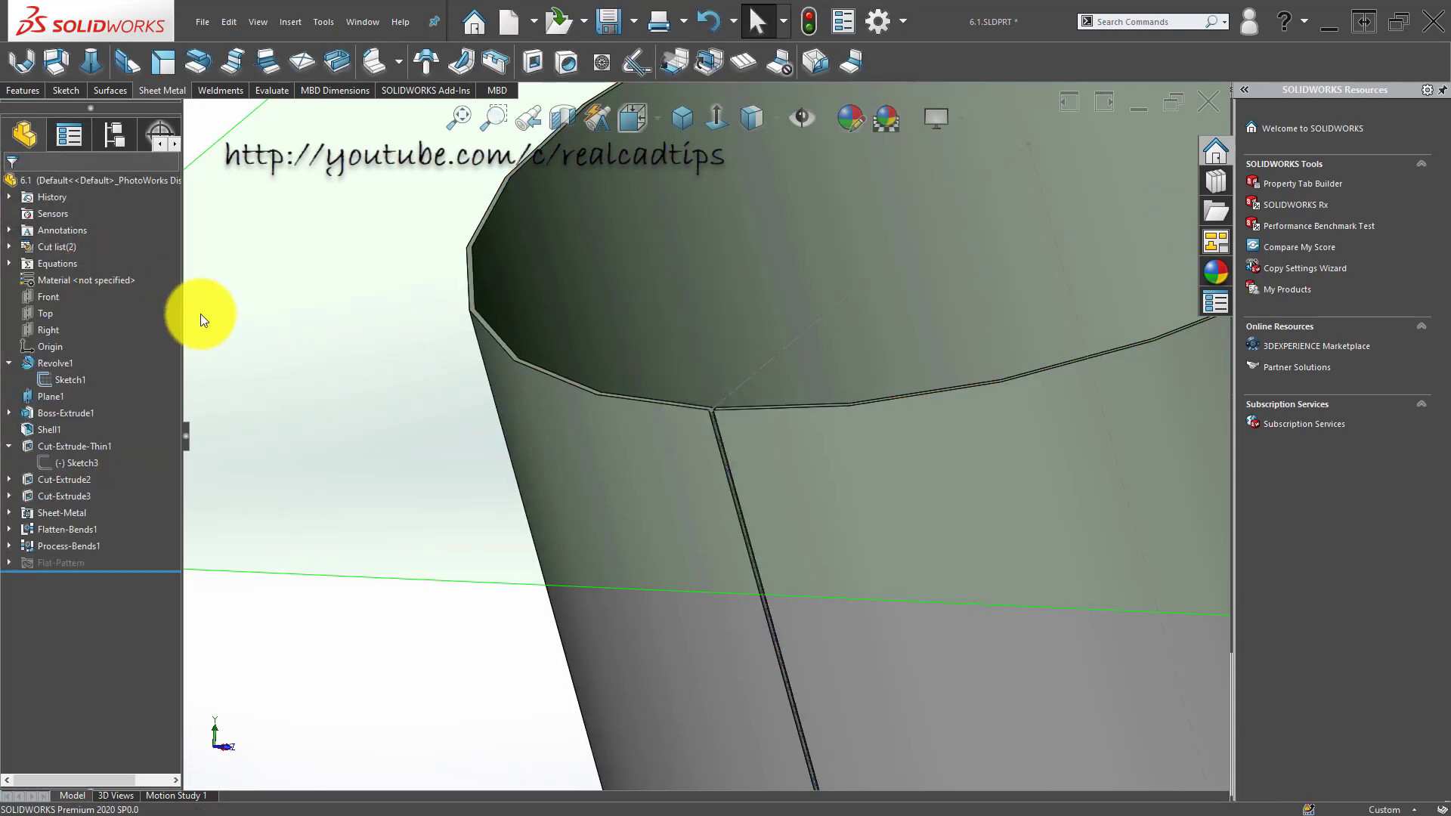
# Step: Insert sheet metal bends on the main pipe, using the outer edge of its lower slit as the fixed edge
pyautogui.moveTo(396, 405); pyautogui.dragTo(667, 168, button='middle')
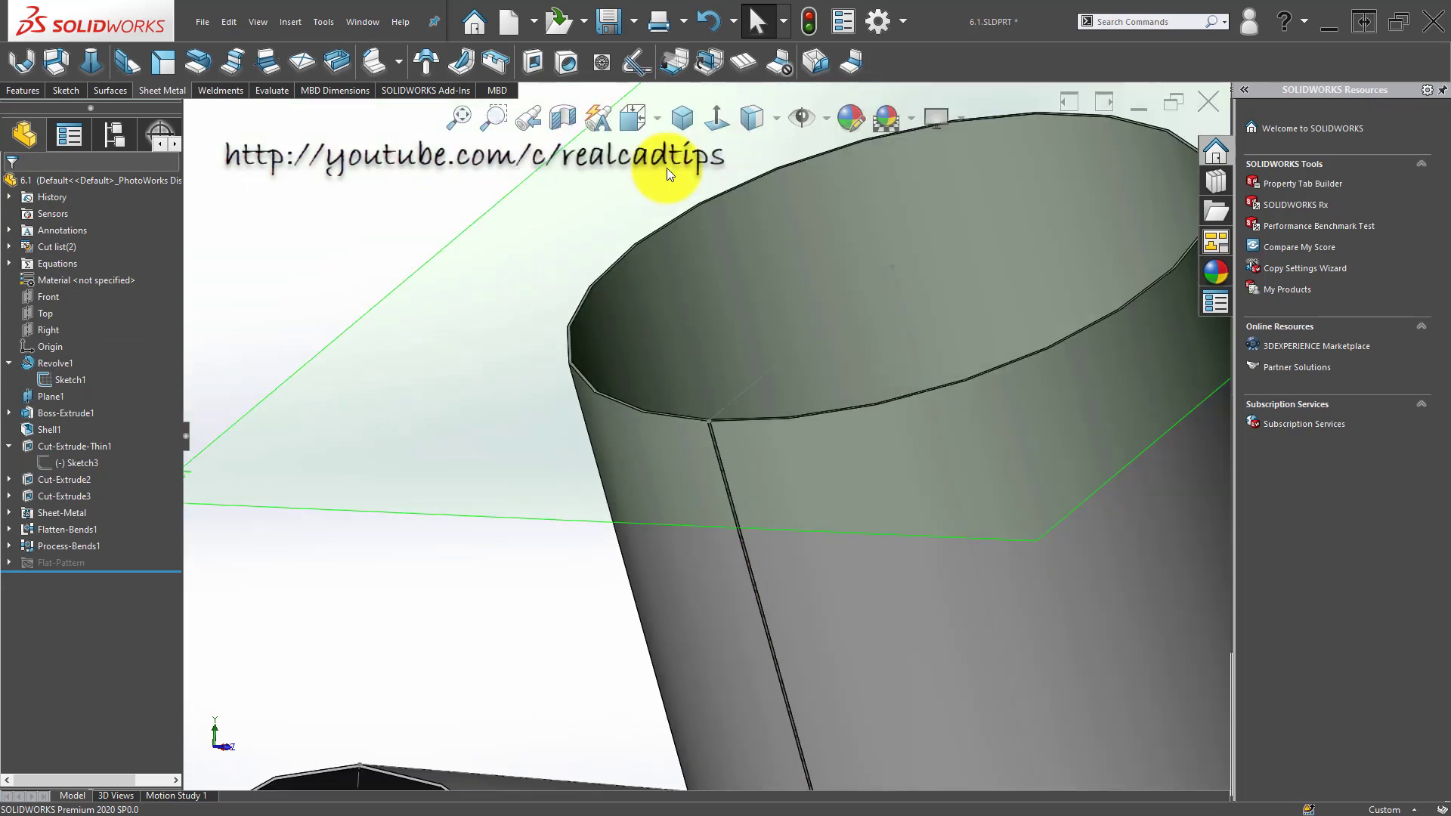
pyautogui.click(850, 60)
pyautogui.scroll(6, 588, 502)
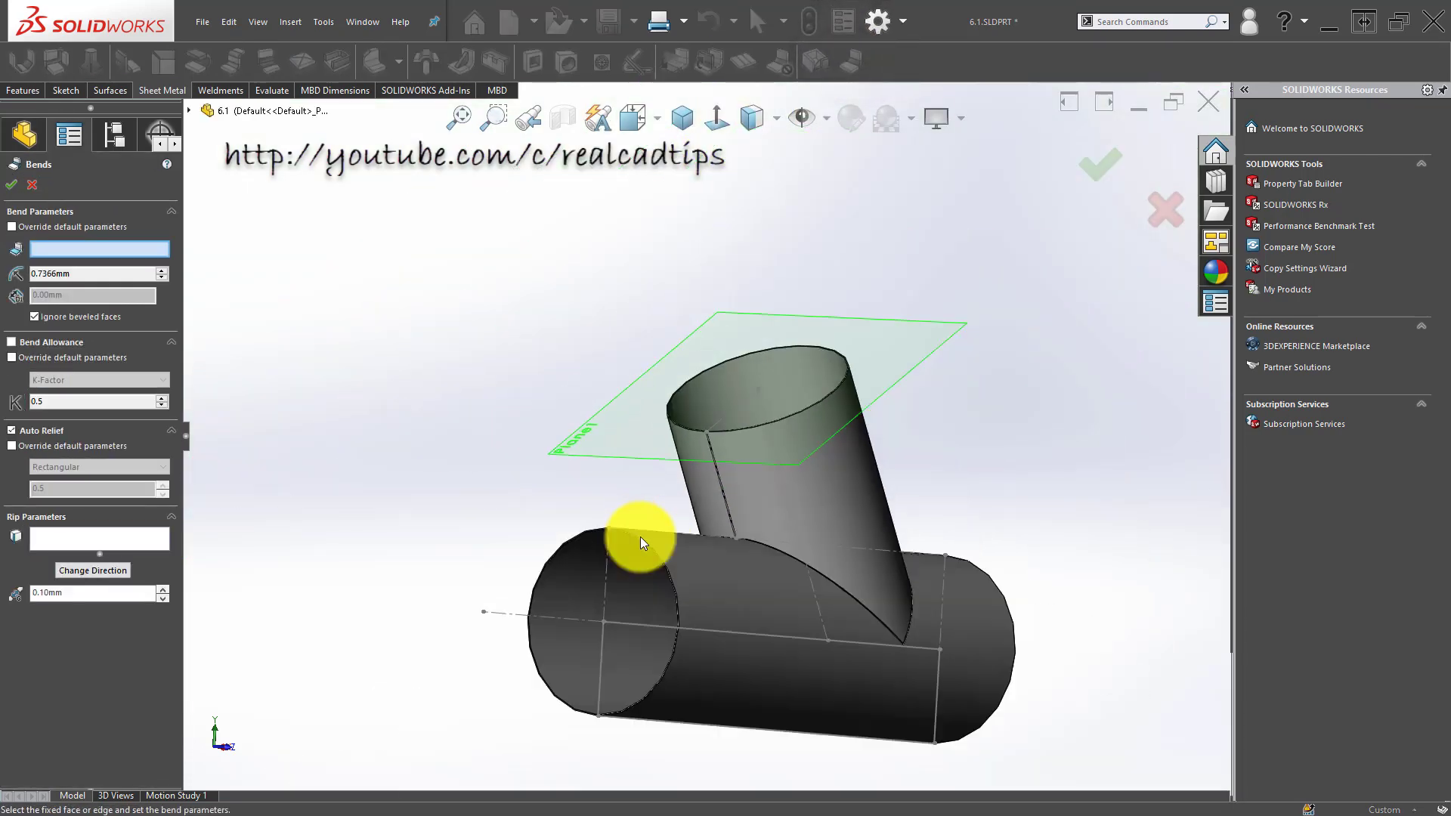
pyautogui.scroll(-8, 643, 612)
pyautogui.scroll(-6, 523, 526)
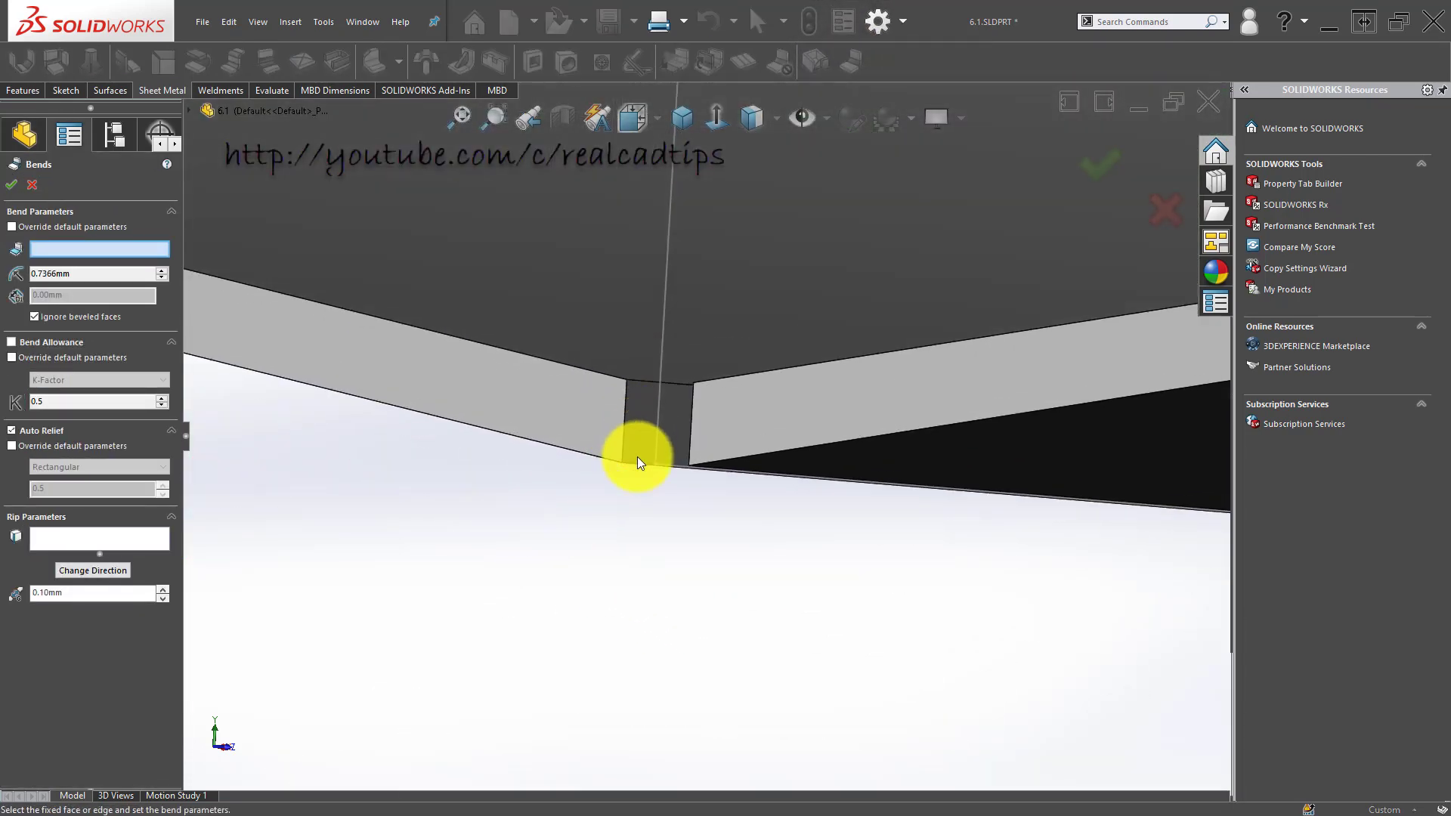
pyautogui.click(633, 462)
pyautogui.scroll(5, 593, 464)
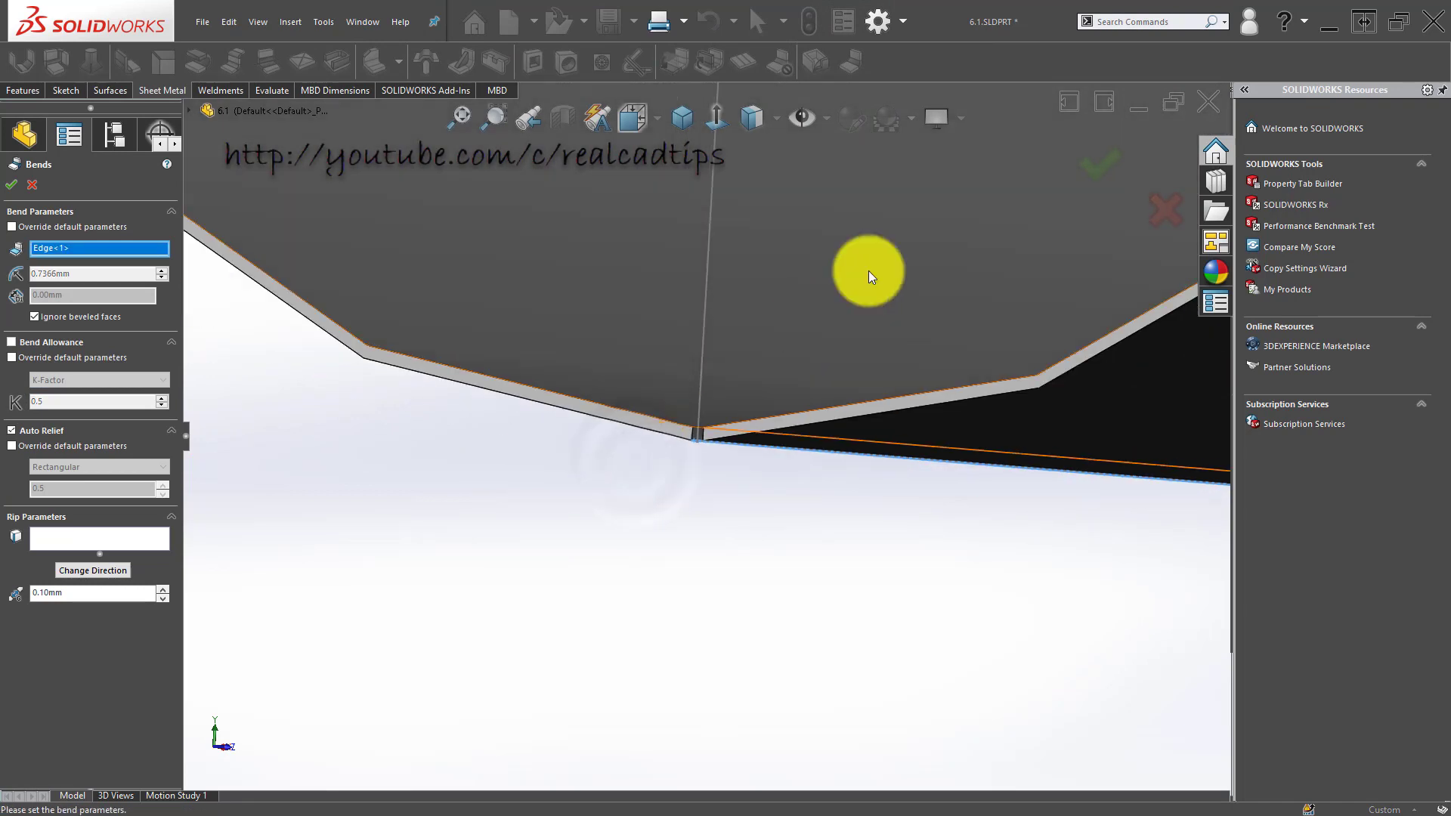
pyautogui.click(1105, 167)
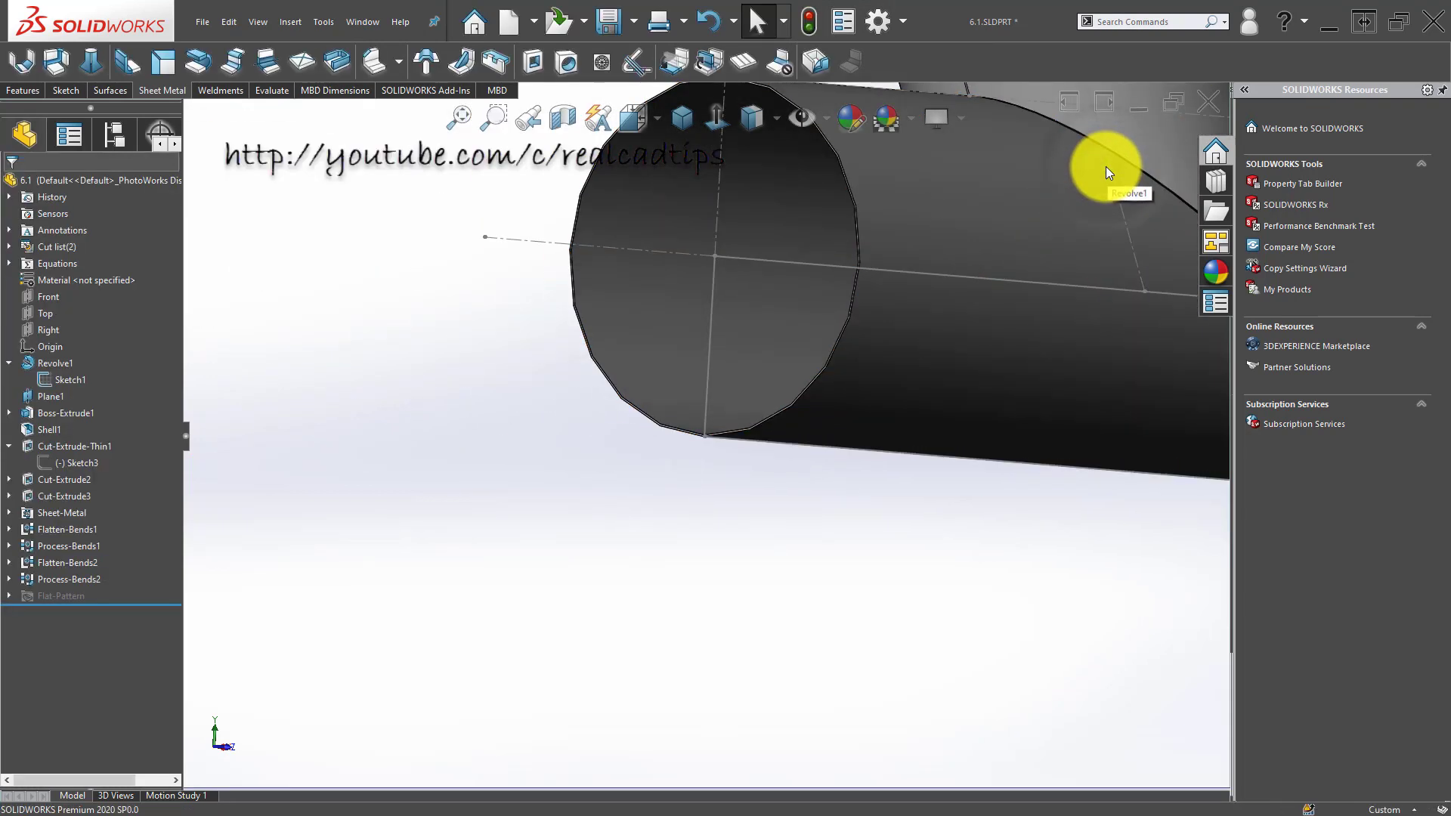
# Step: Show the whole part in isometric view and apply the solid Red appearance to it
pyautogui.scroll(5, 608, 450)
pyautogui.scroll(-3, 716, 343)
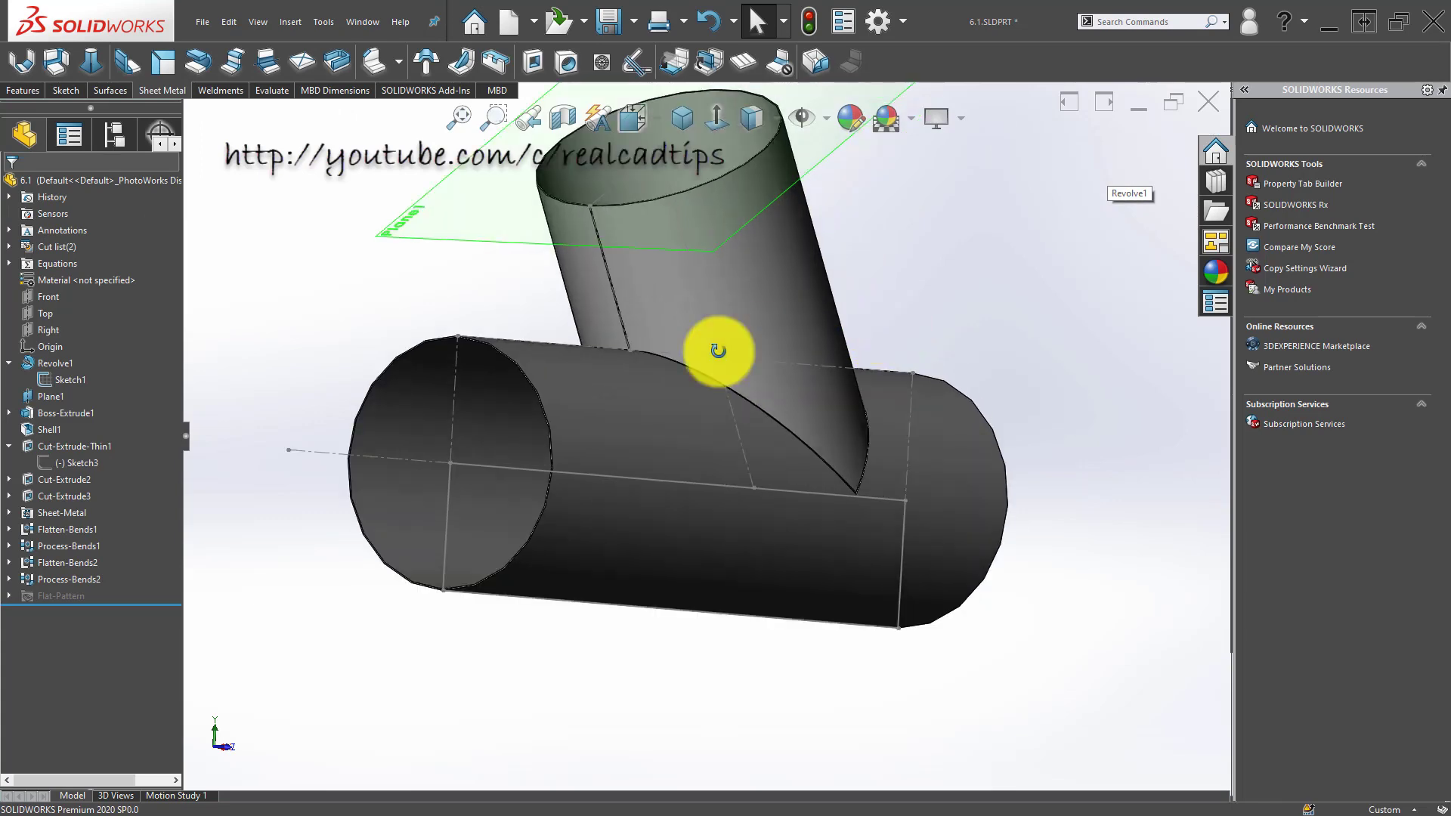
pyautogui.moveTo(715, 343); pyautogui.dragTo(745, 356, button='middle')
pyautogui.scroll(2, 735, 340)
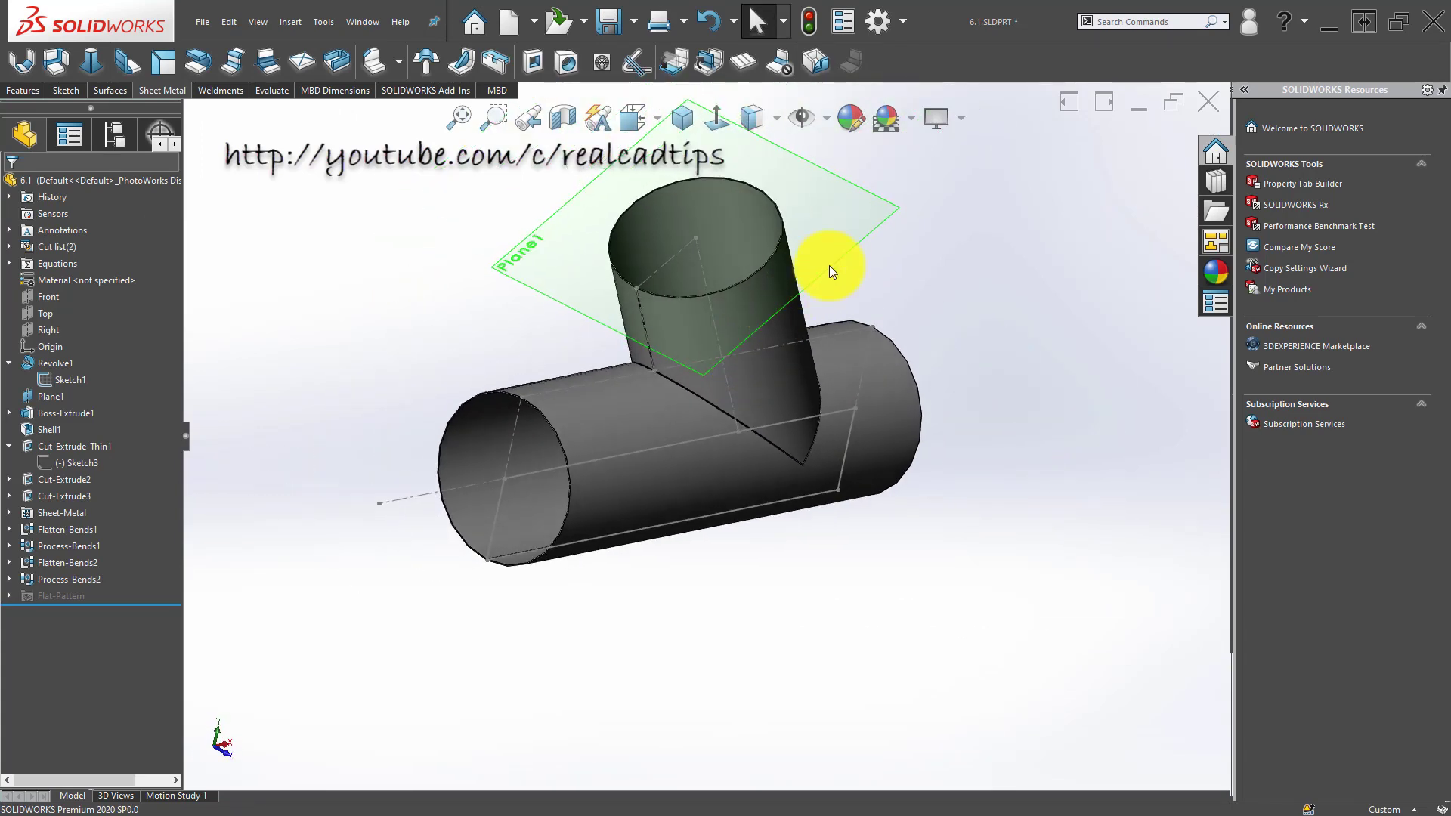
pyautogui.click(681, 118)
pyautogui.click(1217, 268)
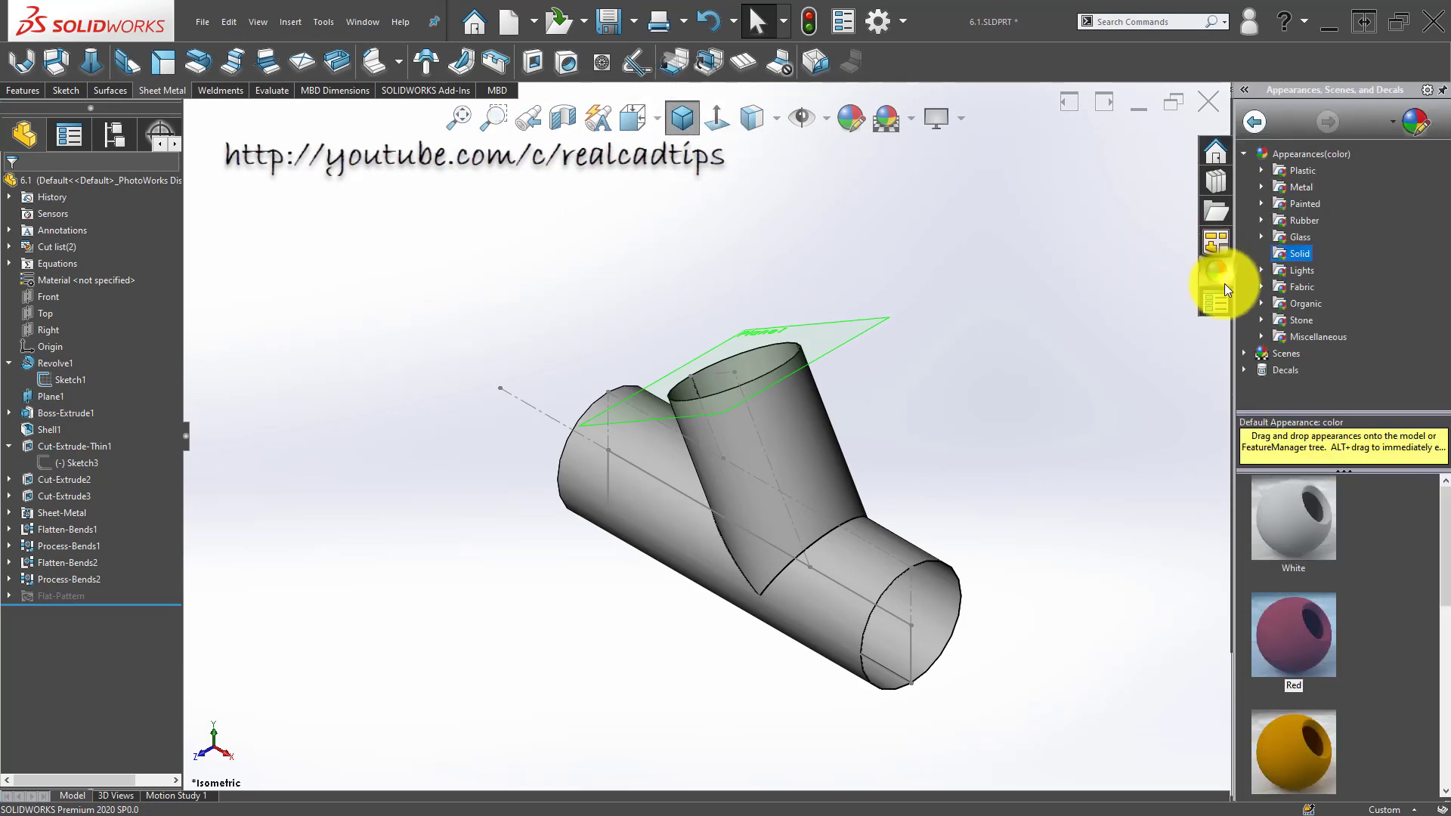
pyautogui.doubleClick(1293, 641)
pyautogui.click(1141, 600)
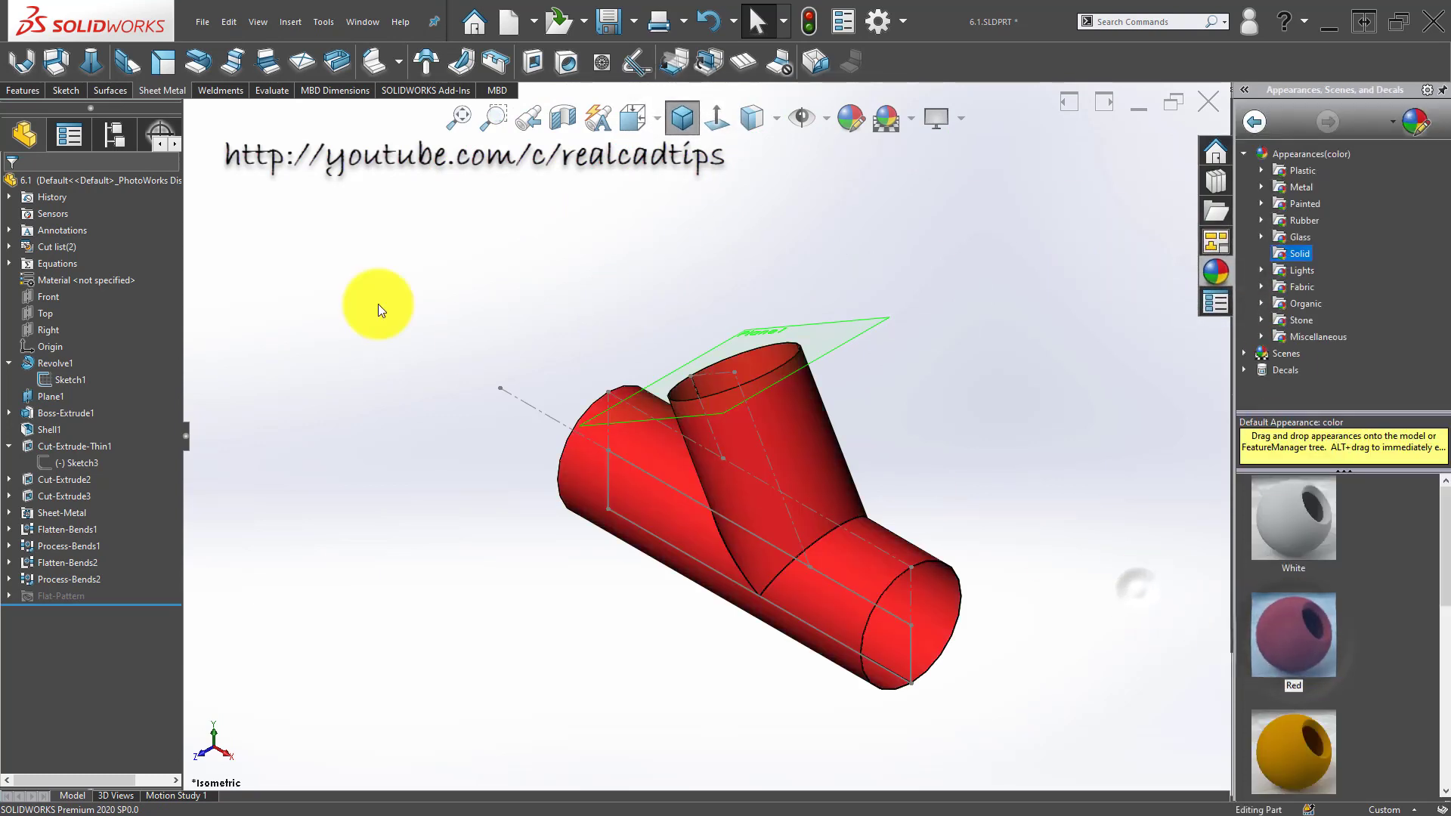
pyautogui.click(118, 131)
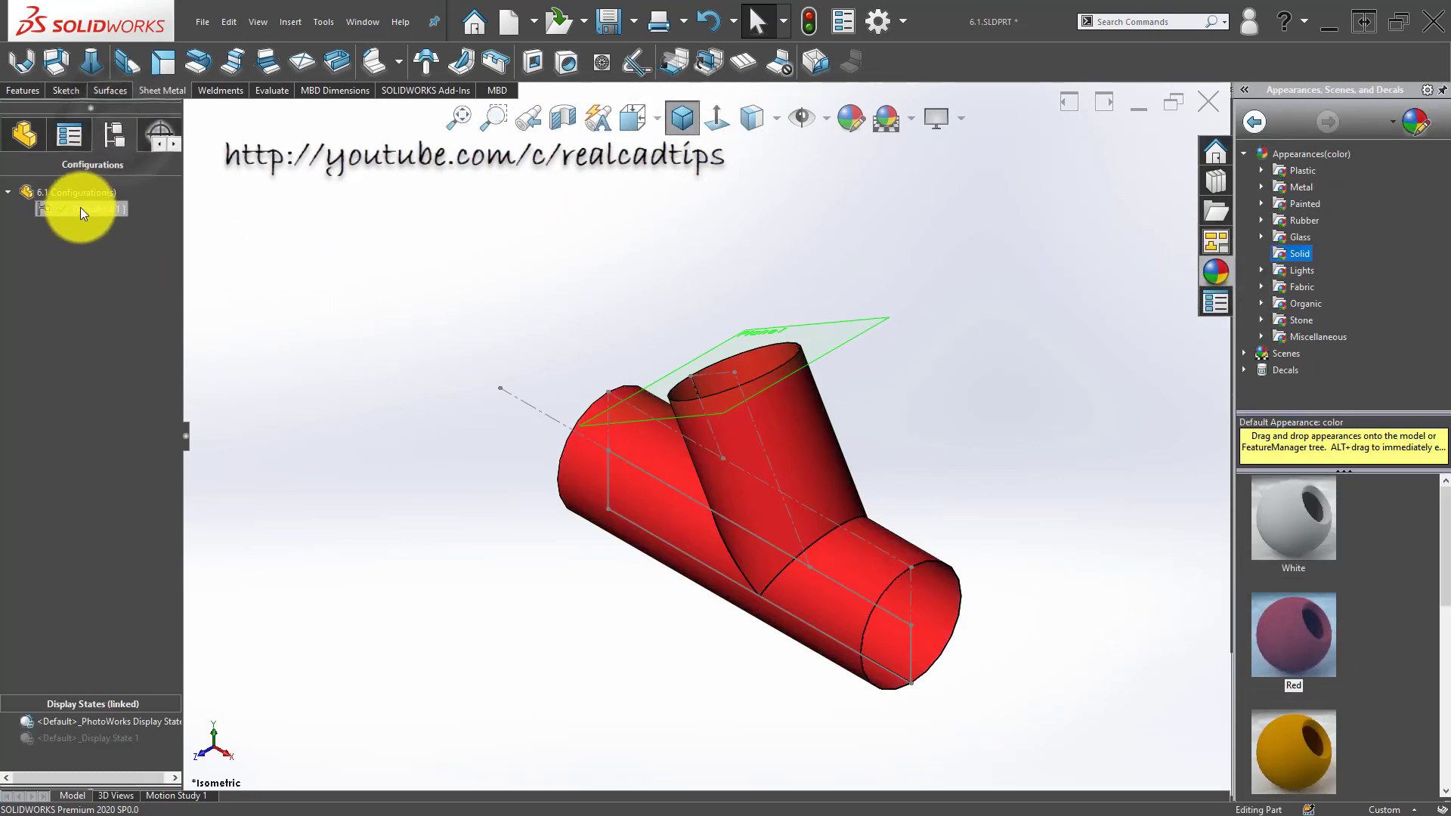
pyautogui.rightClick(80, 208)
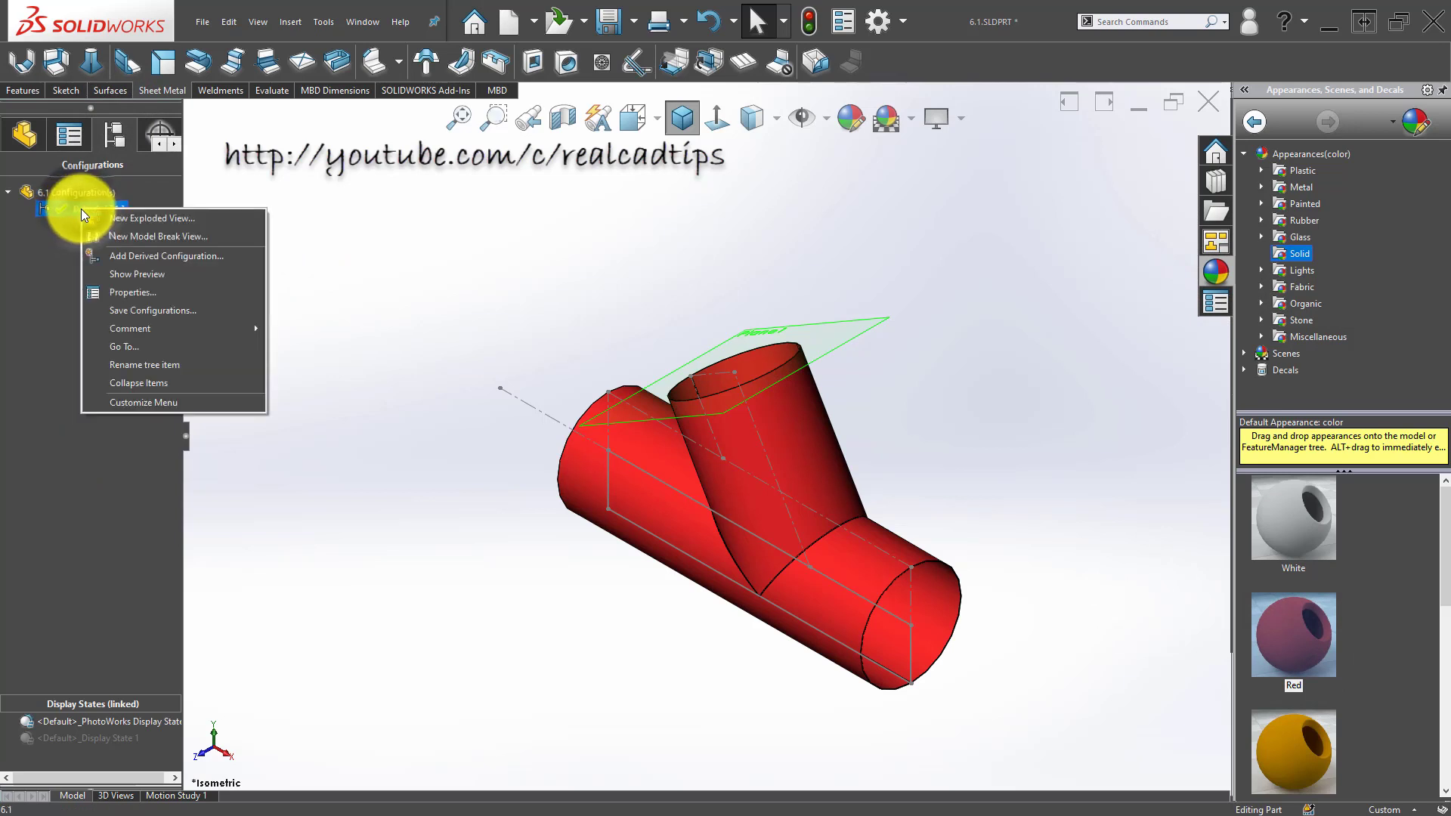
pyautogui.click(172, 254)
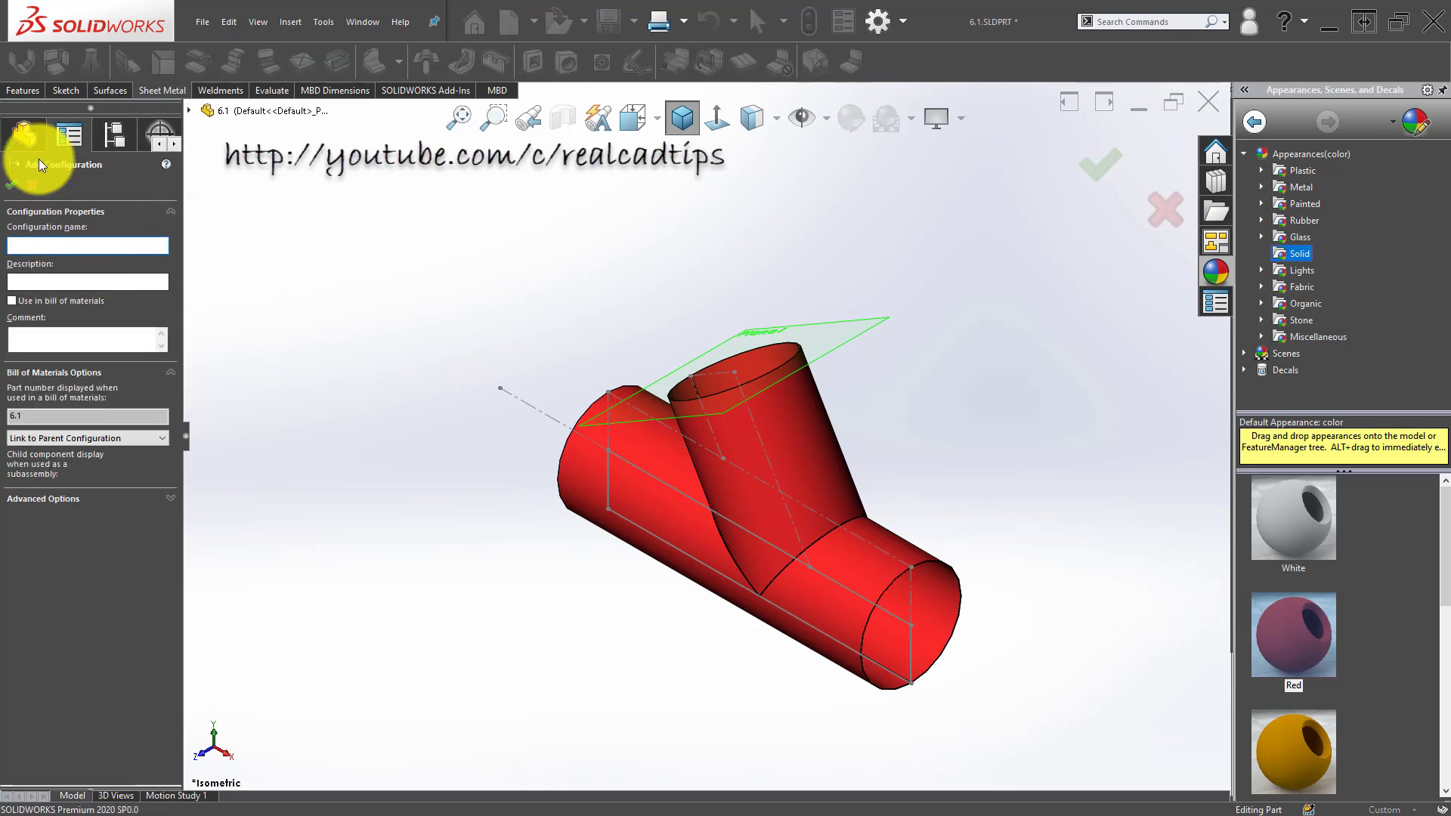
pyautogui.click(32, 184)
# Step: Rename the main pipe's body in the cut list as 1
pyautogui.click(25, 133)
pyautogui.doubleClick(56, 251)
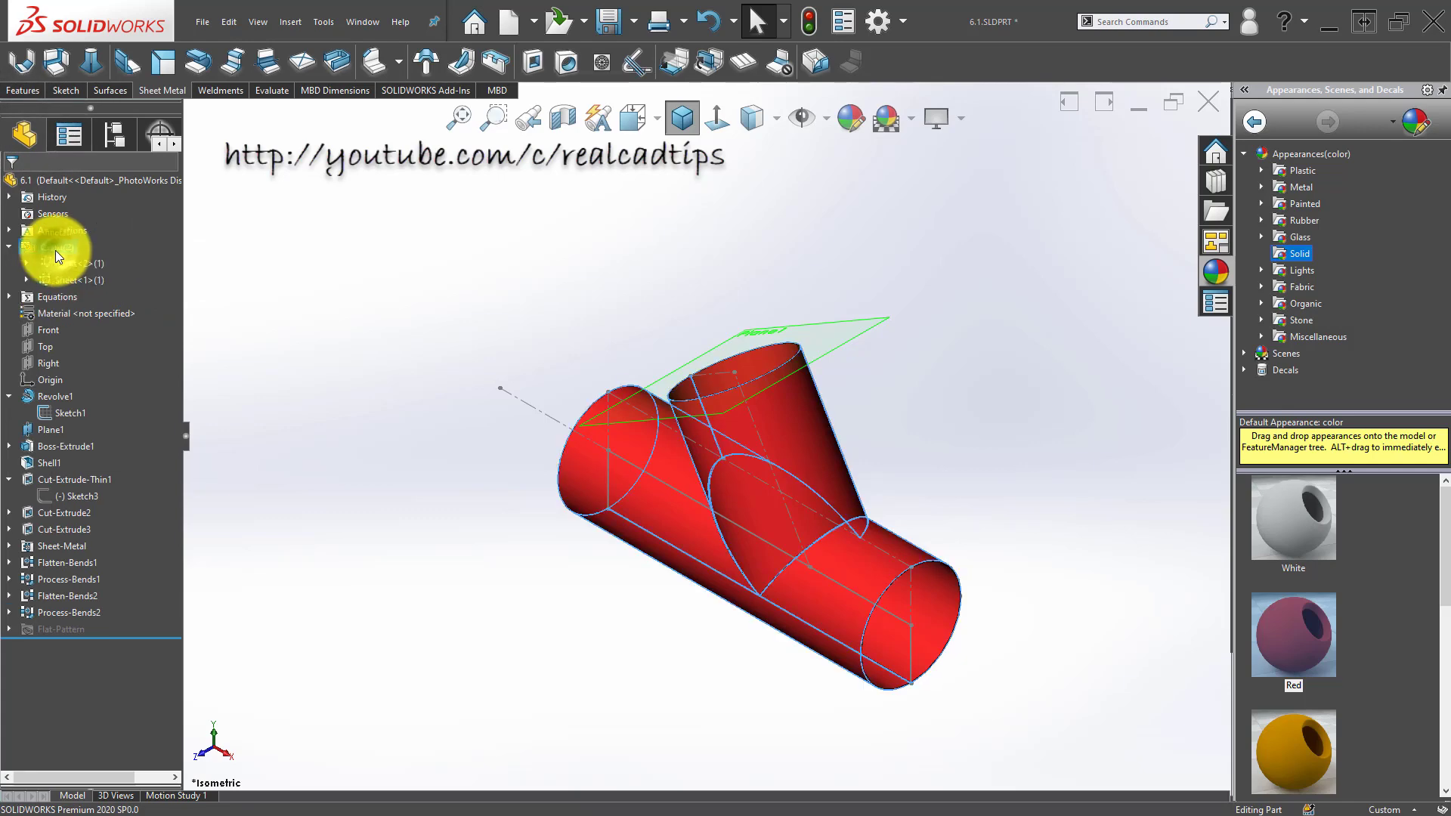
pyautogui.click(74, 265)
pyautogui.click(89, 279)
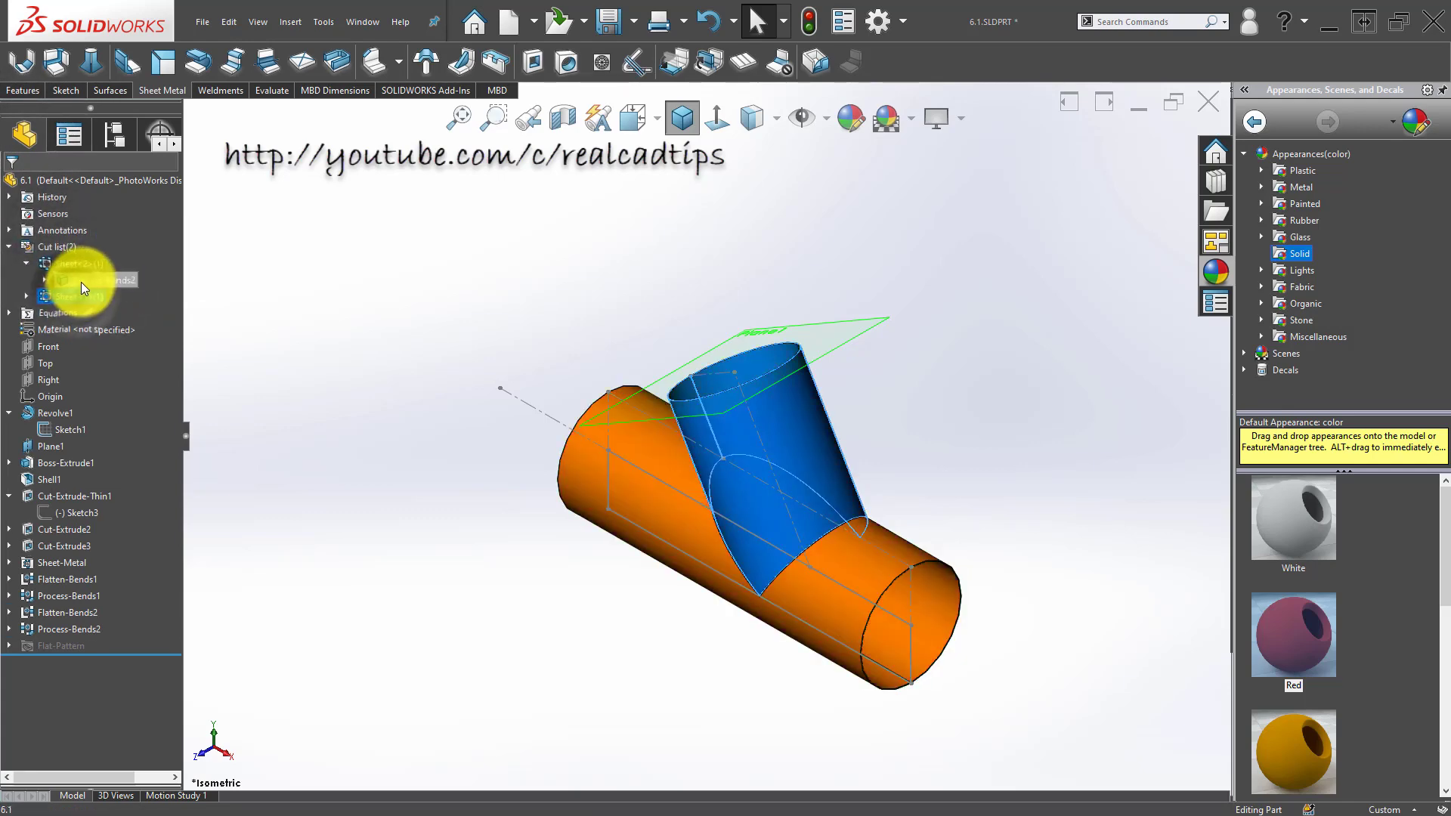
pyautogui.doubleClick(84, 281)
pyautogui.click(116, 278)
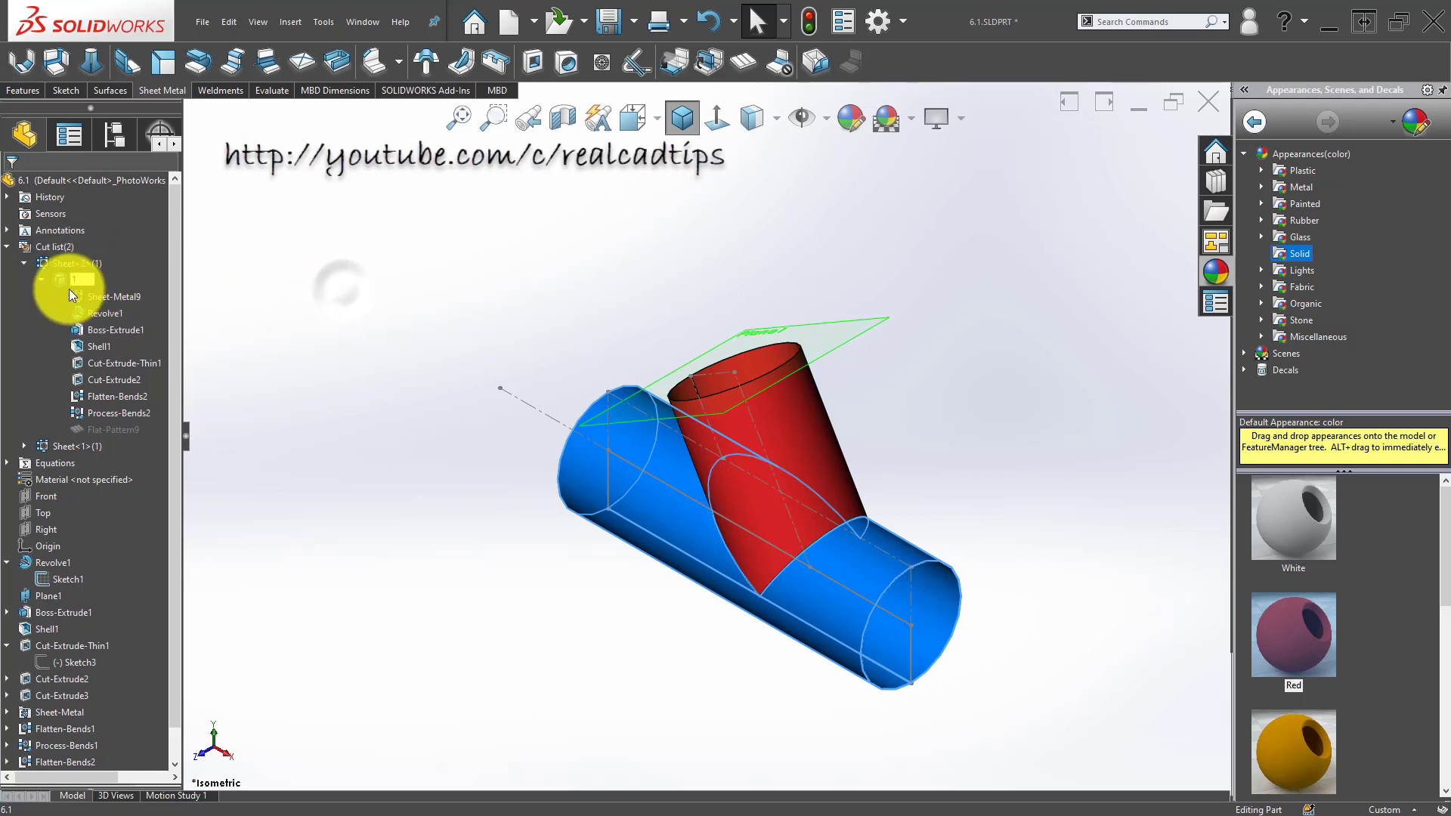
pyautogui.click(43, 279)
# Step: Rename the branch's body in the cut list as 2
pyautogui.click(24, 298)
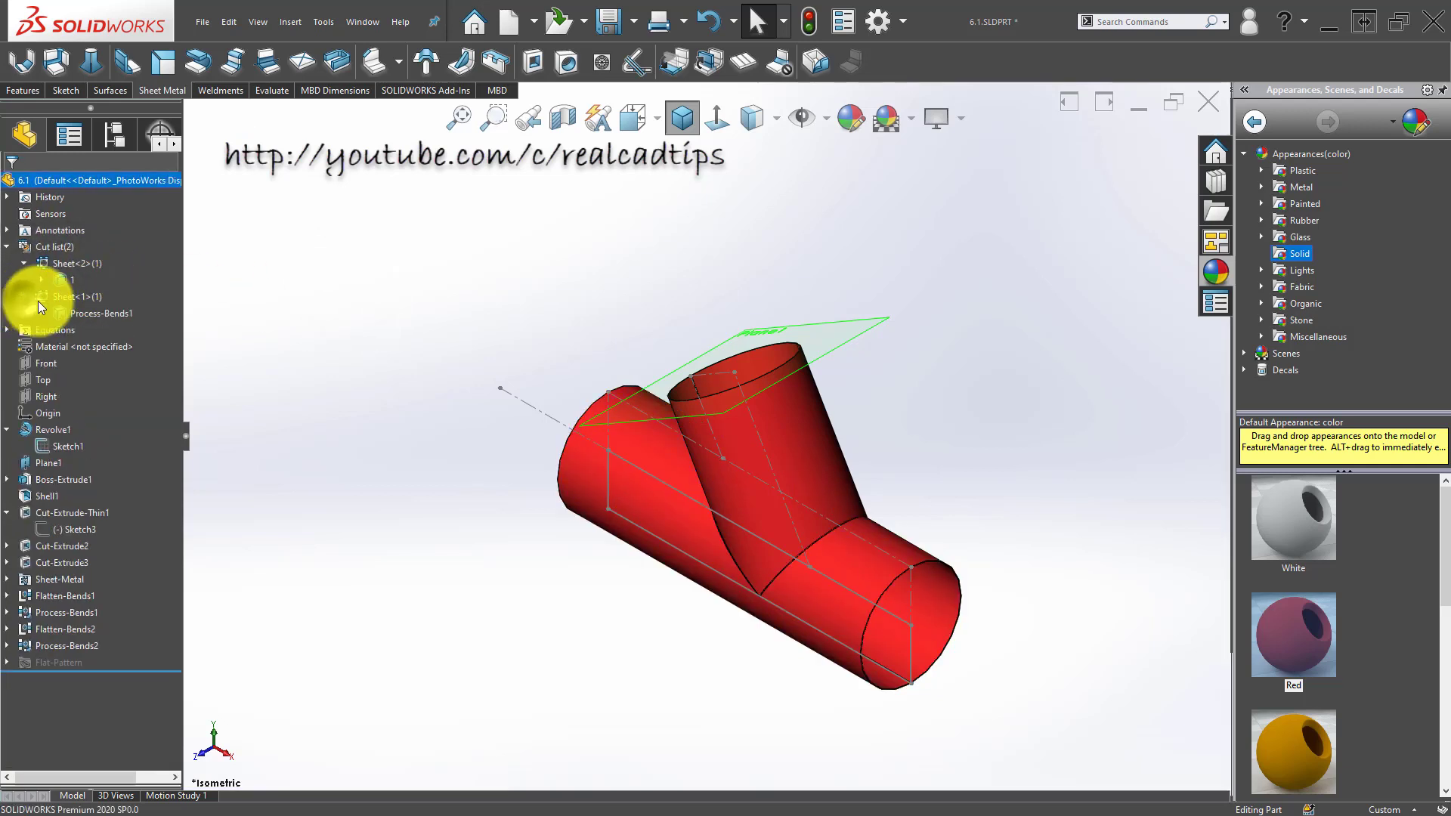
pyautogui.click(92, 313)
pyautogui.click(92, 312)
pyautogui.write('2')
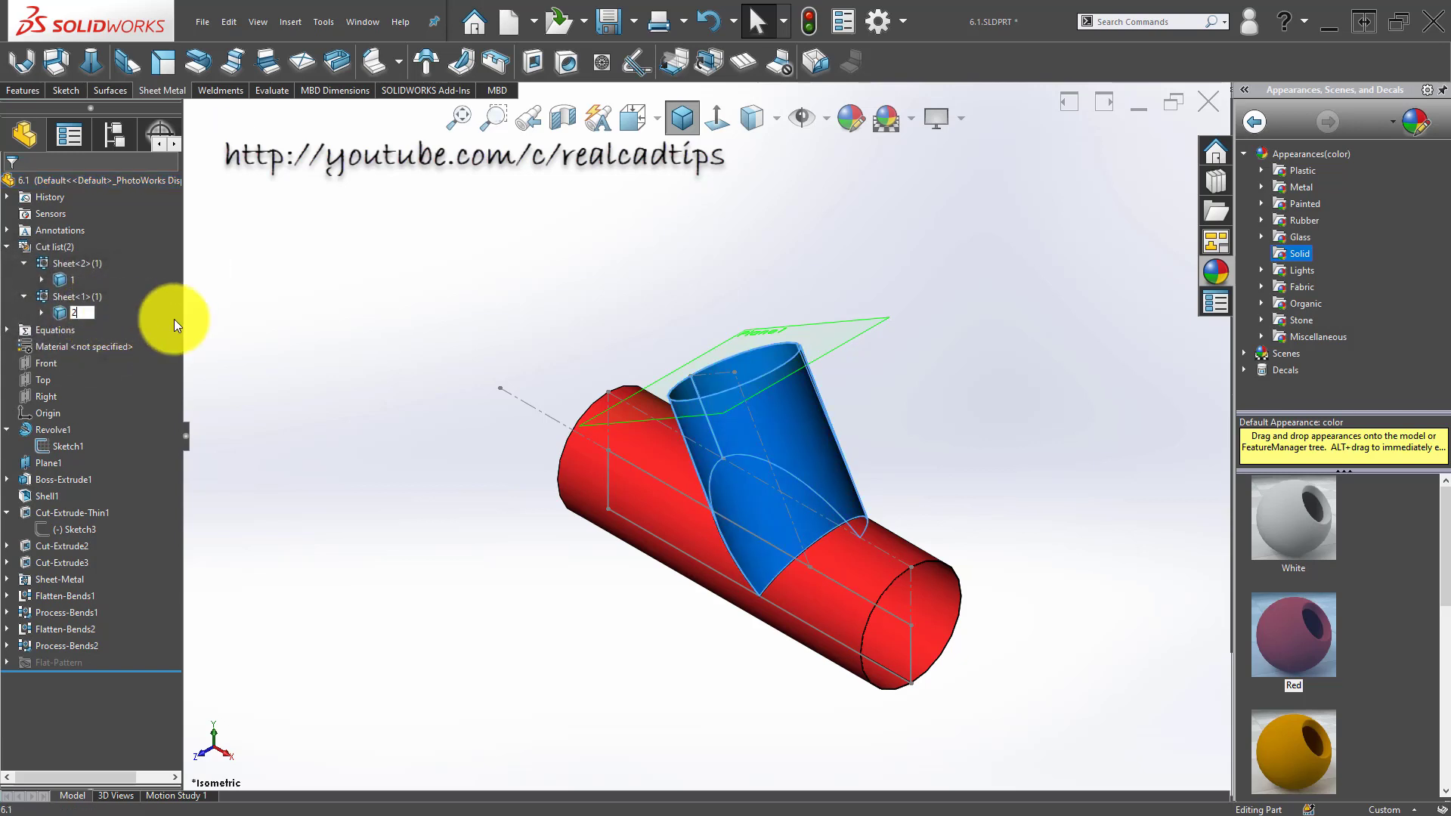
pyautogui.click(289, 320)
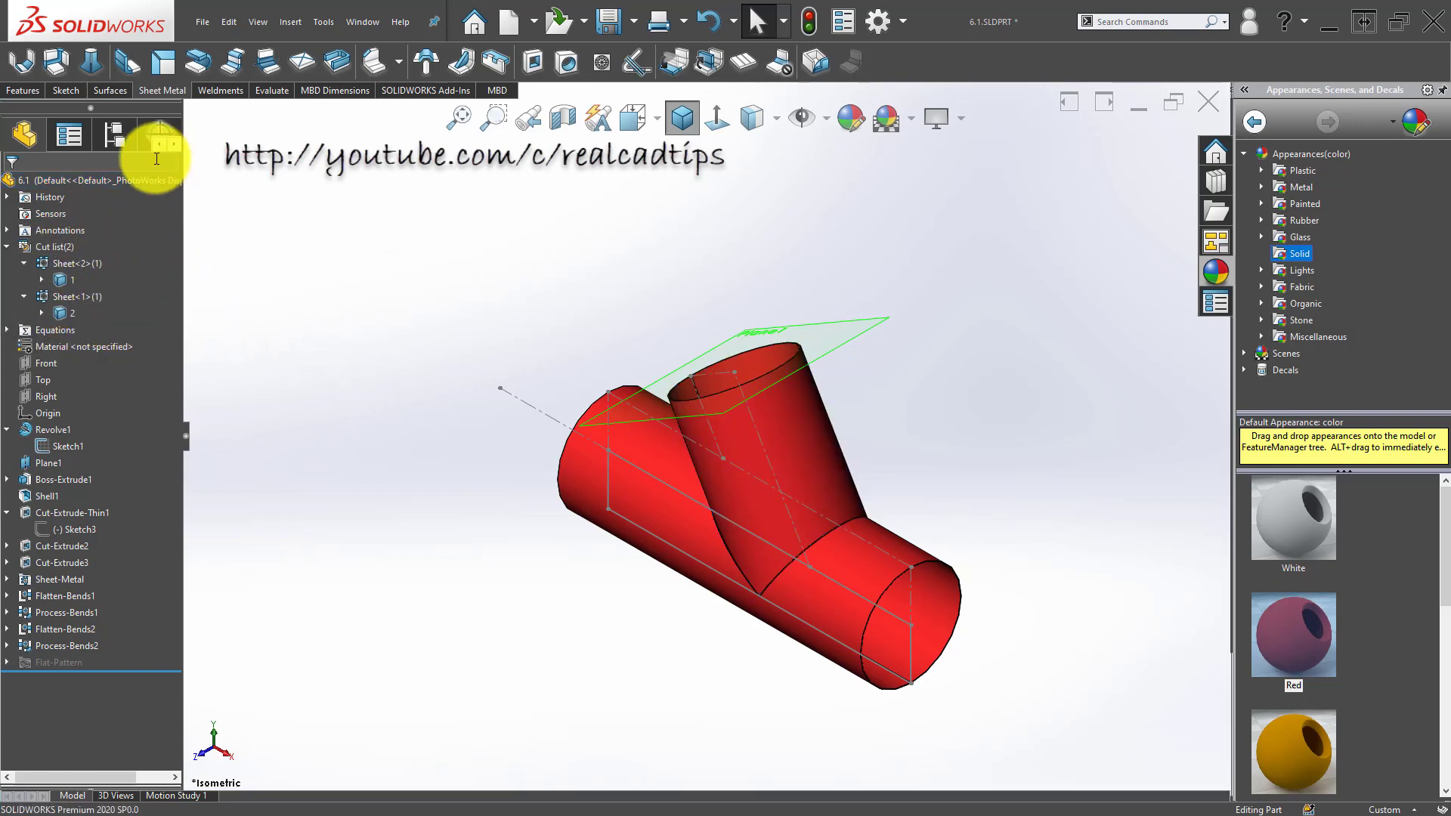
# Step: Add a derived configuration named 1 under the Default configuration
pyautogui.click(113, 136)
pyautogui.rightClick(100, 210)
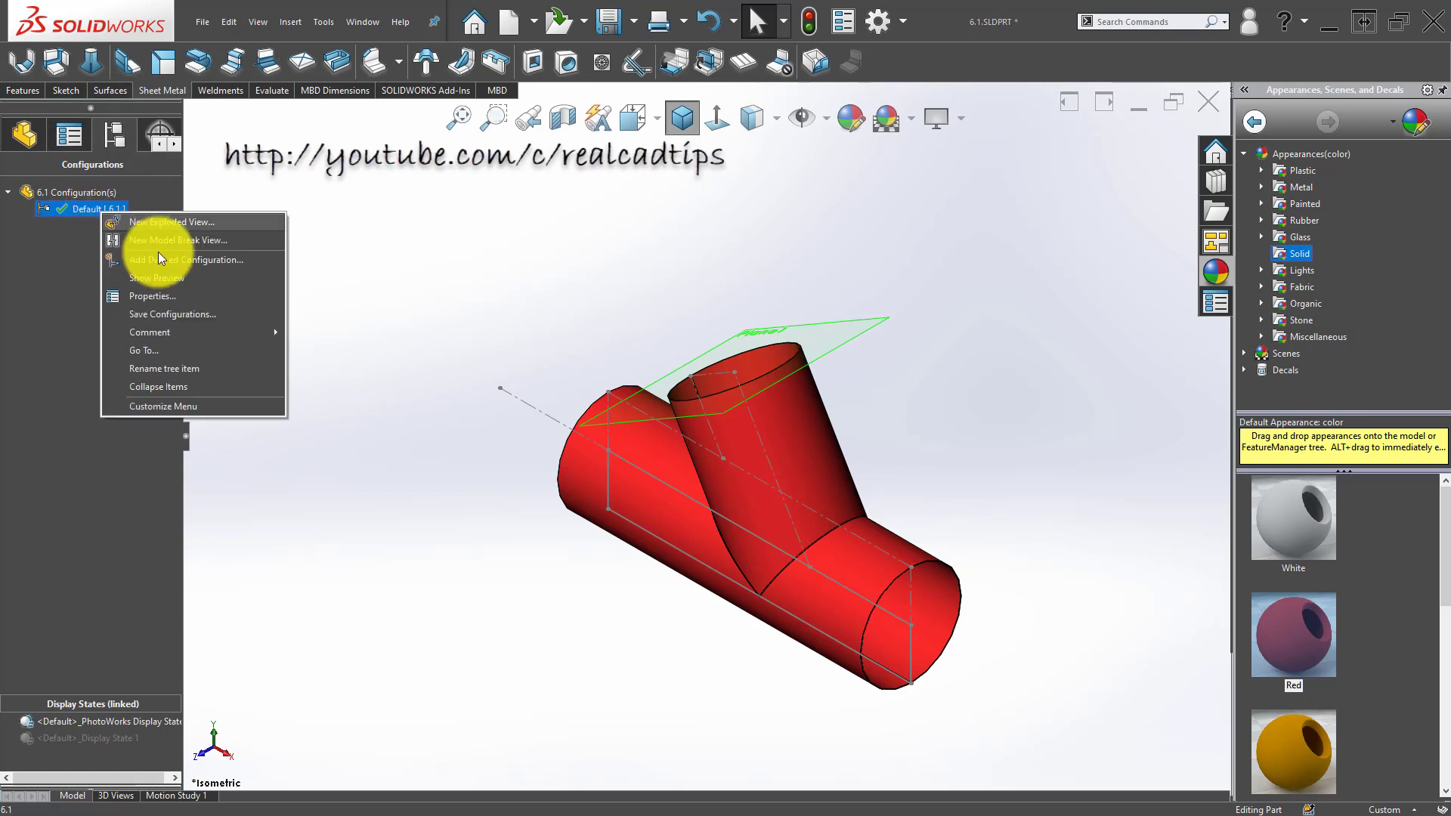
pyautogui.click(187, 262)
pyautogui.write('1')
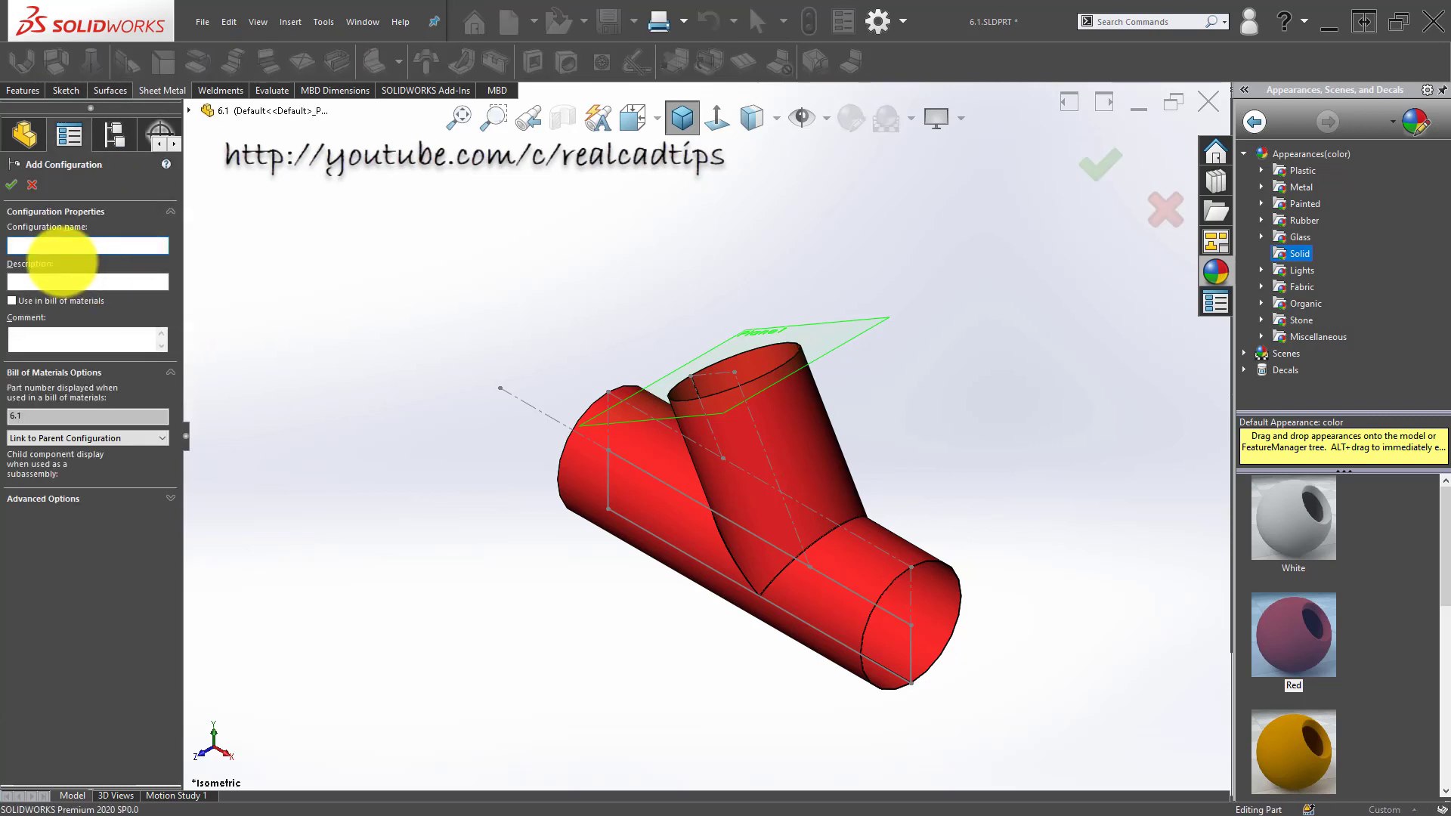
pyautogui.click(14, 185)
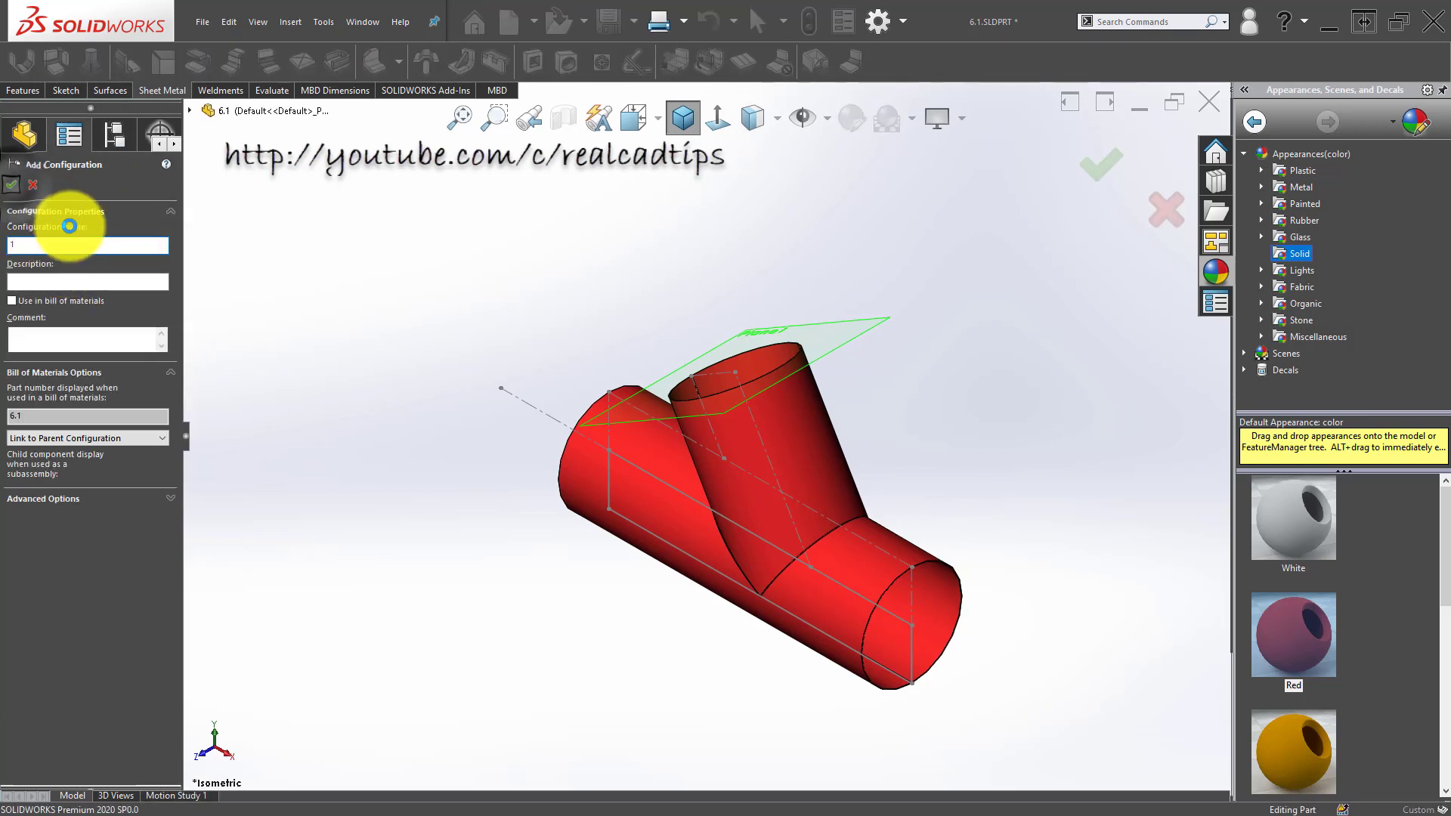
# Step: Add a second derived configuration named 2 under the Default configuration
pyautogui.rightClick(93, 211)
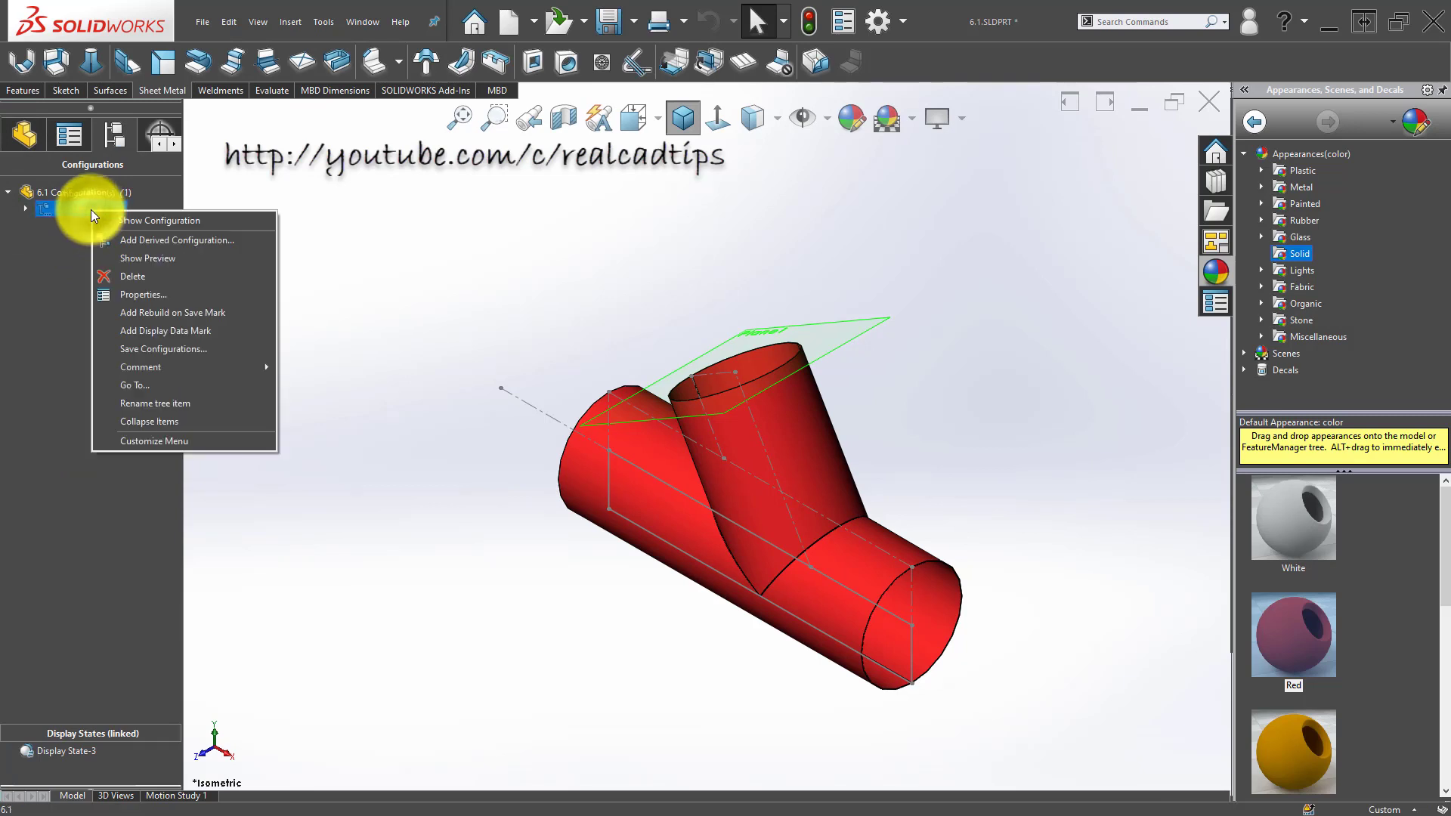
pyautogui.click(176, 242)
pyautogui.write('2')
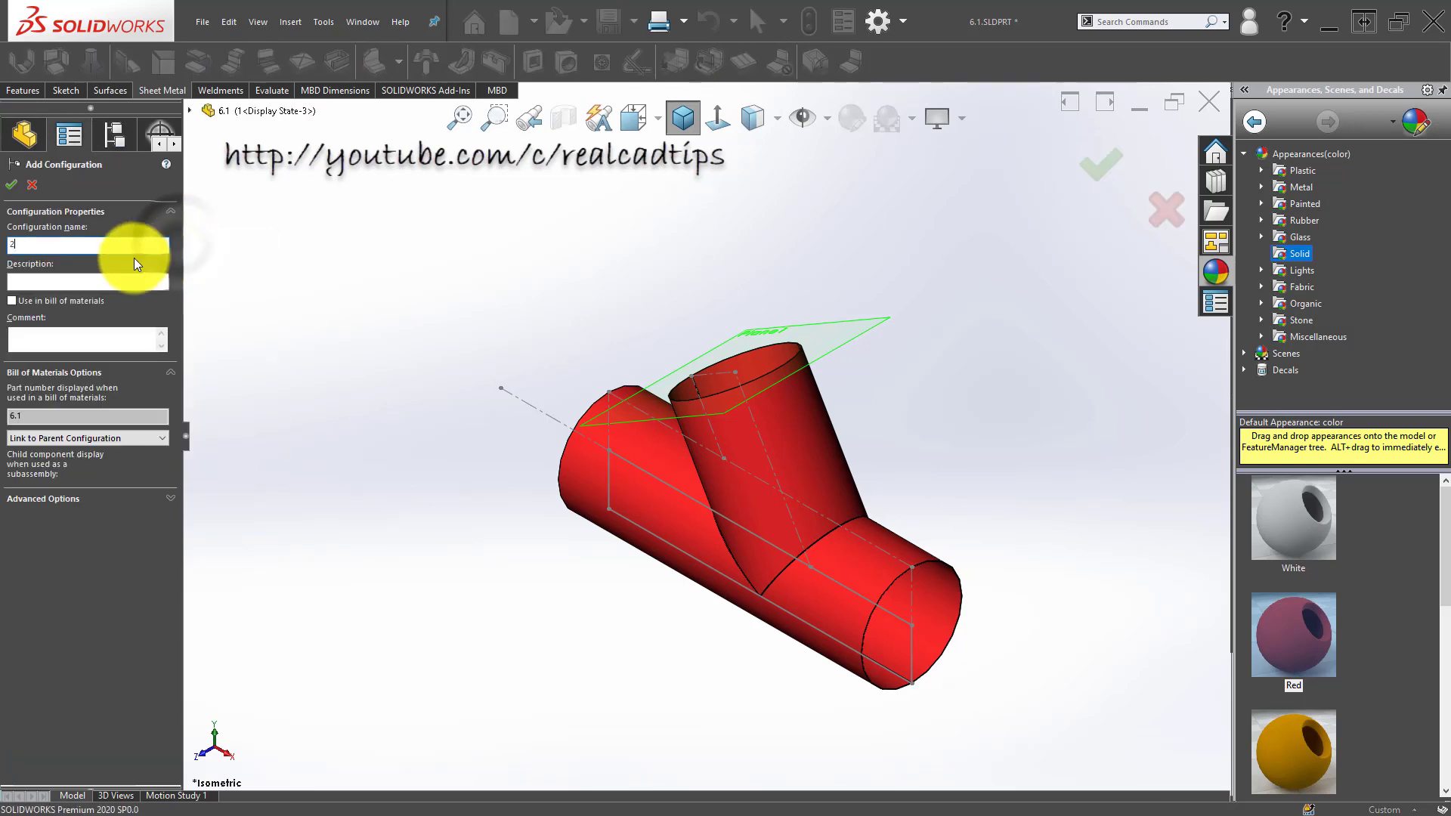
pyautogui.click(12, 186)
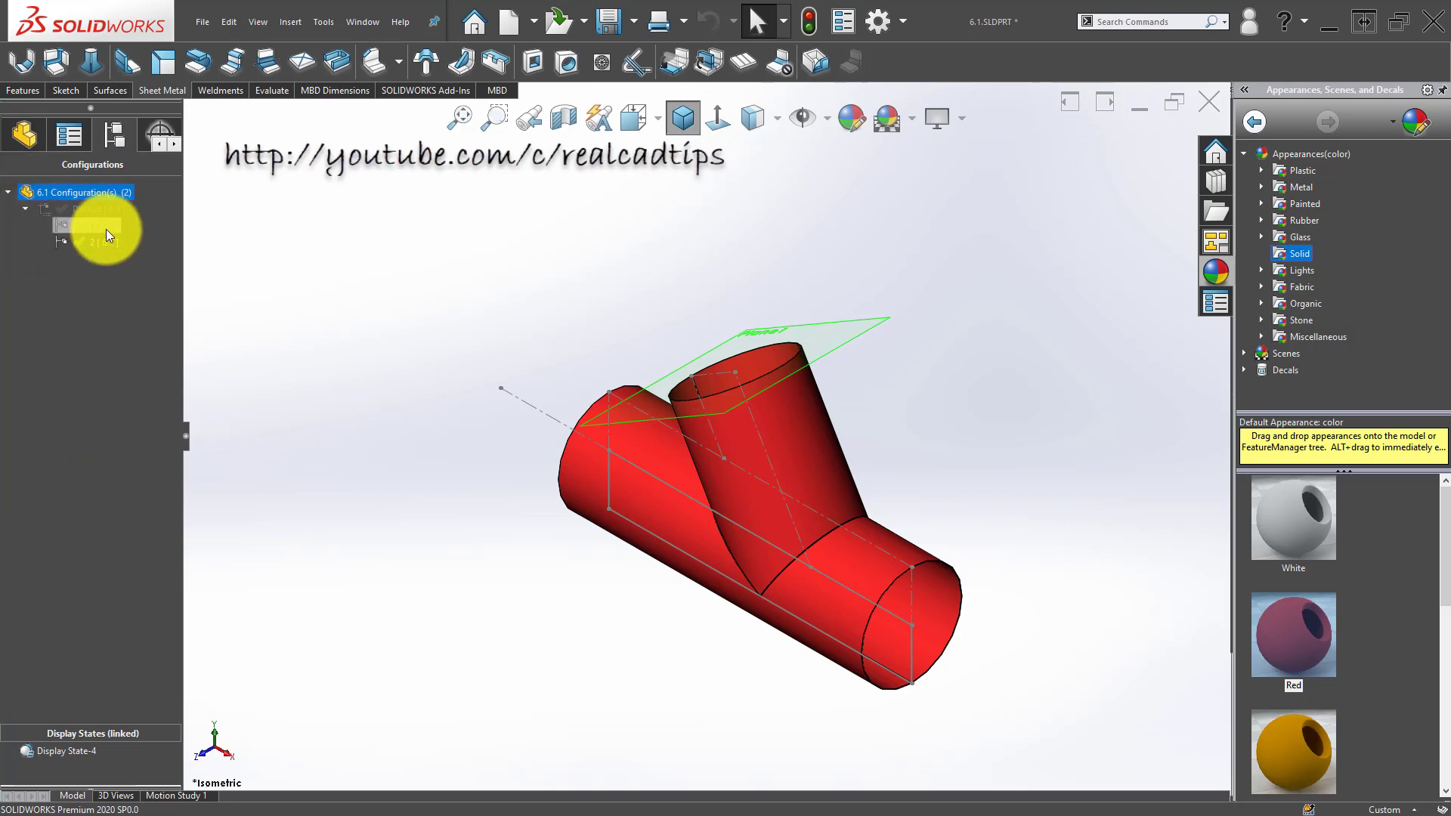
# Step: Activate configuration 1 and unsuppress the main pipe's flat pattern in it
pyautogui.doubleClick(106, 231)
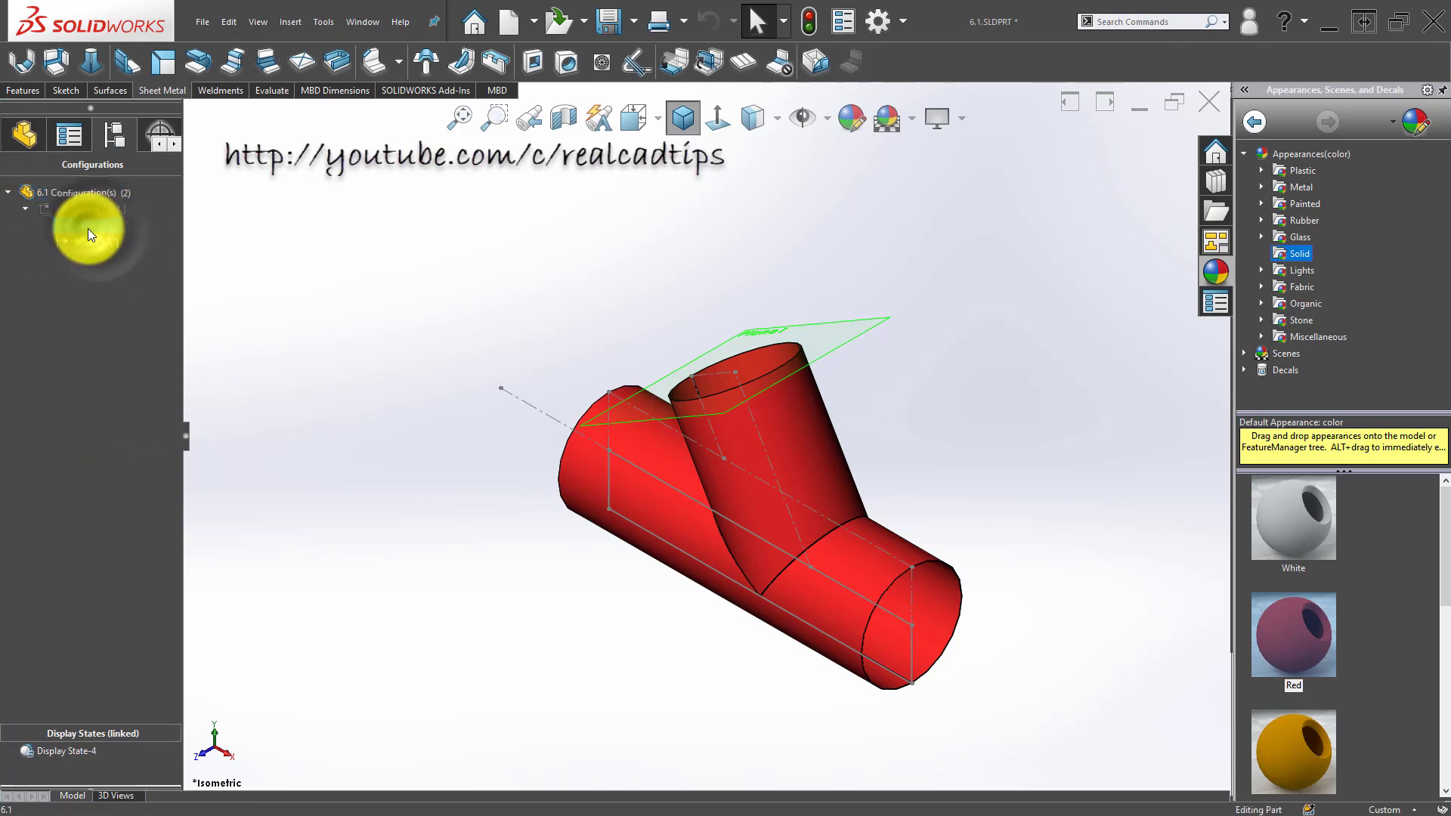
pyautogui.click(25, 139)
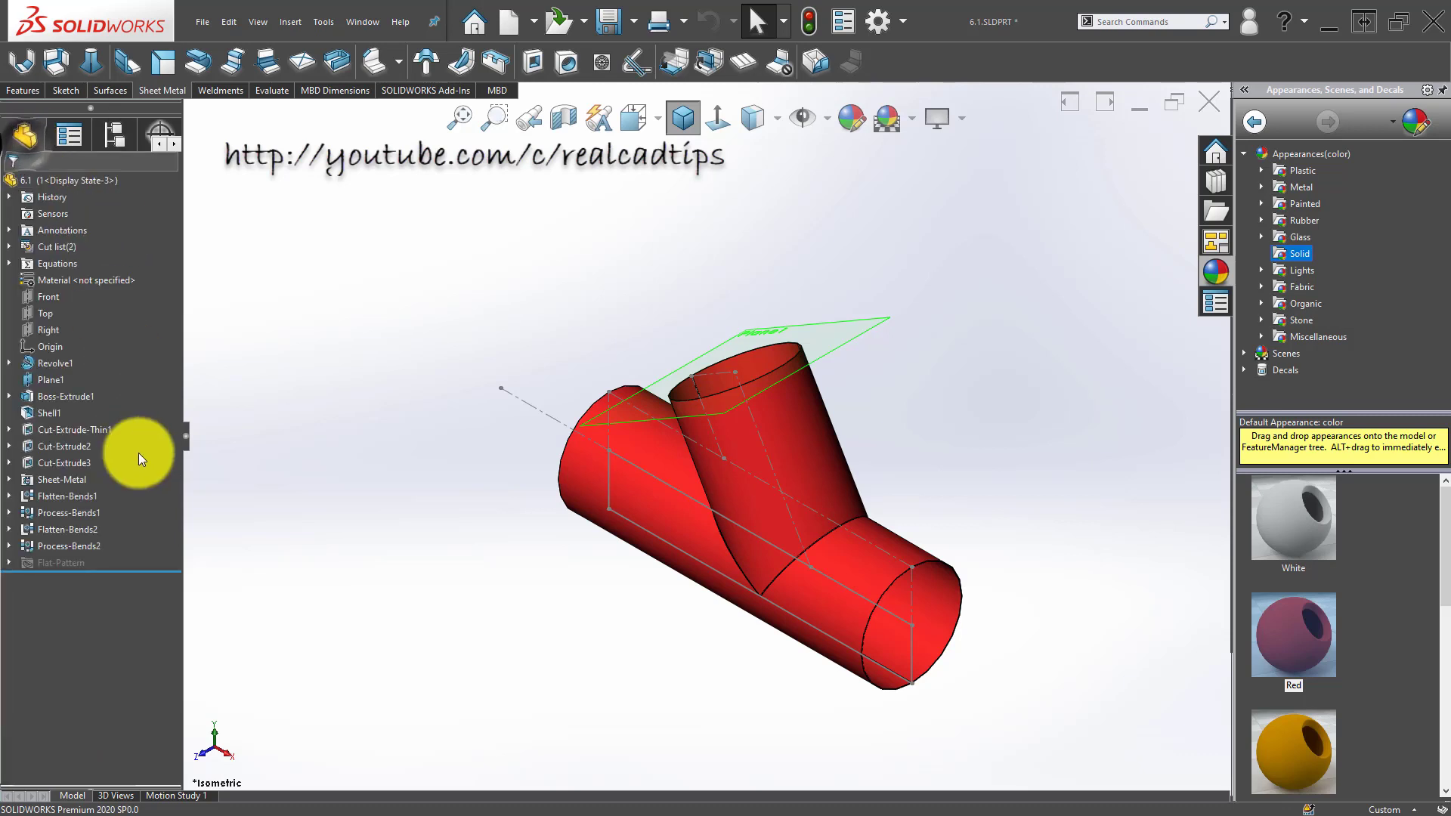
pyautogui.click(11, 565)
pyautogui.click(88, 580)
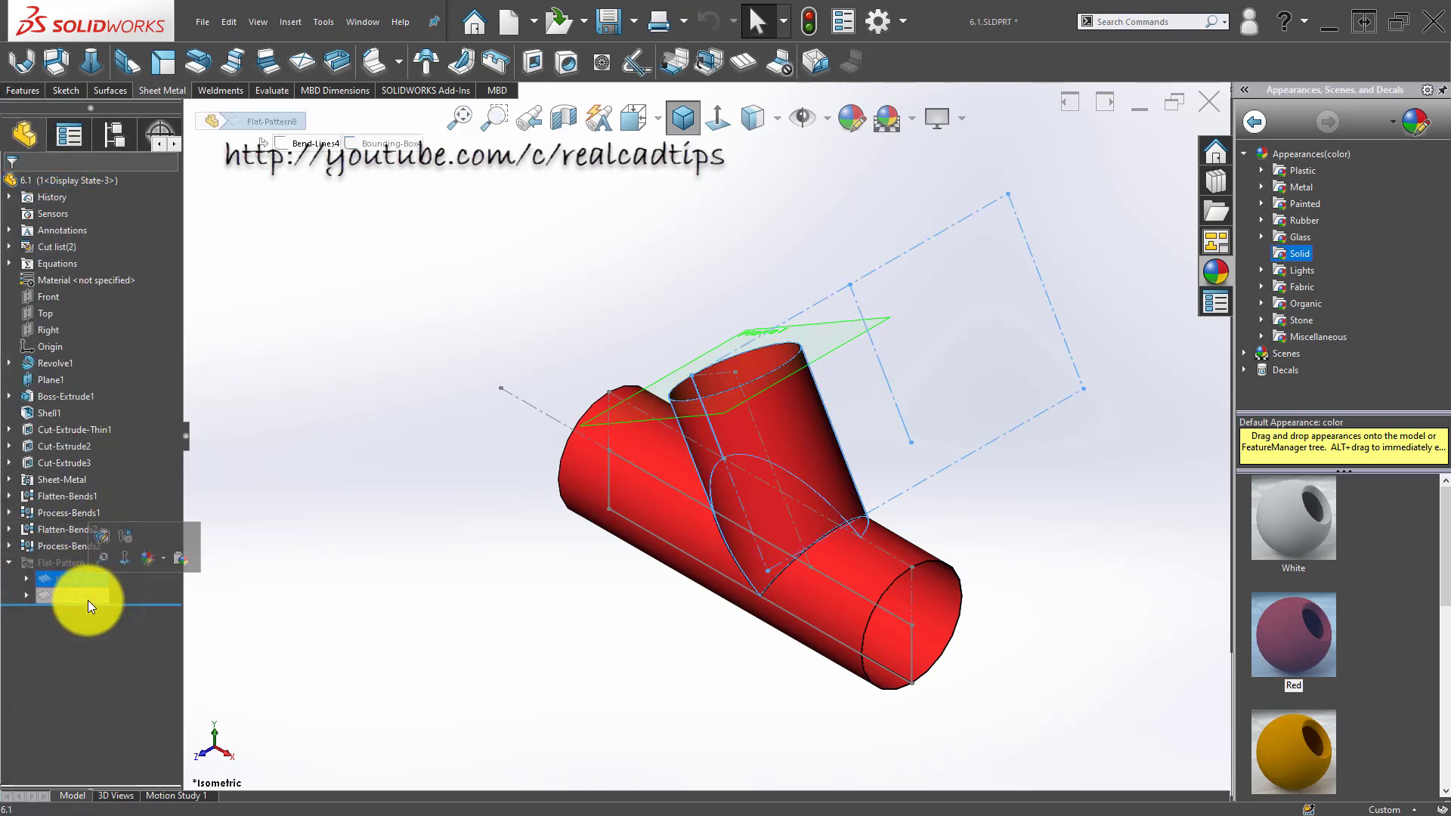
pyautogui.click(87, 596)
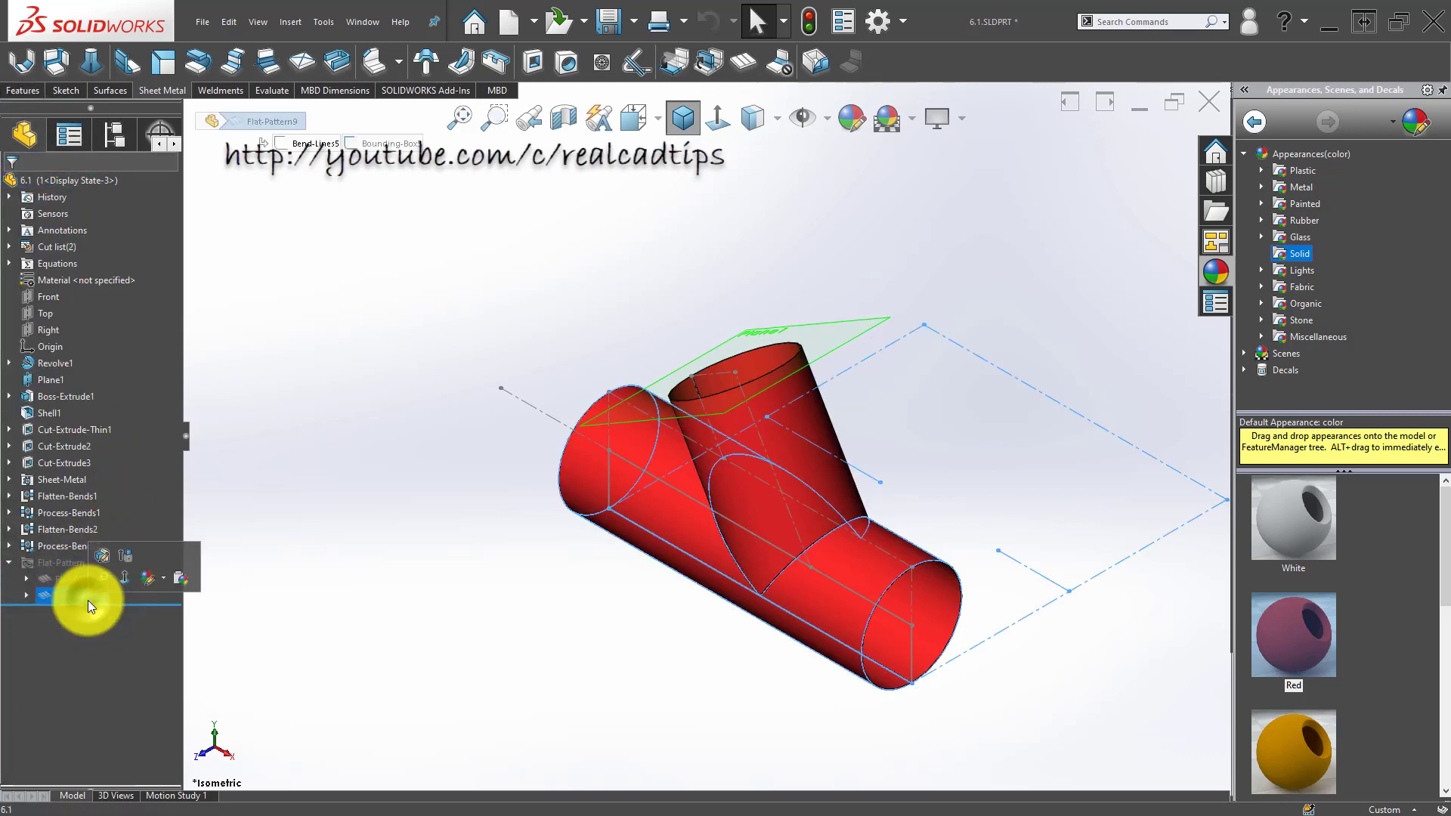
pyautogui.click(125, 556)
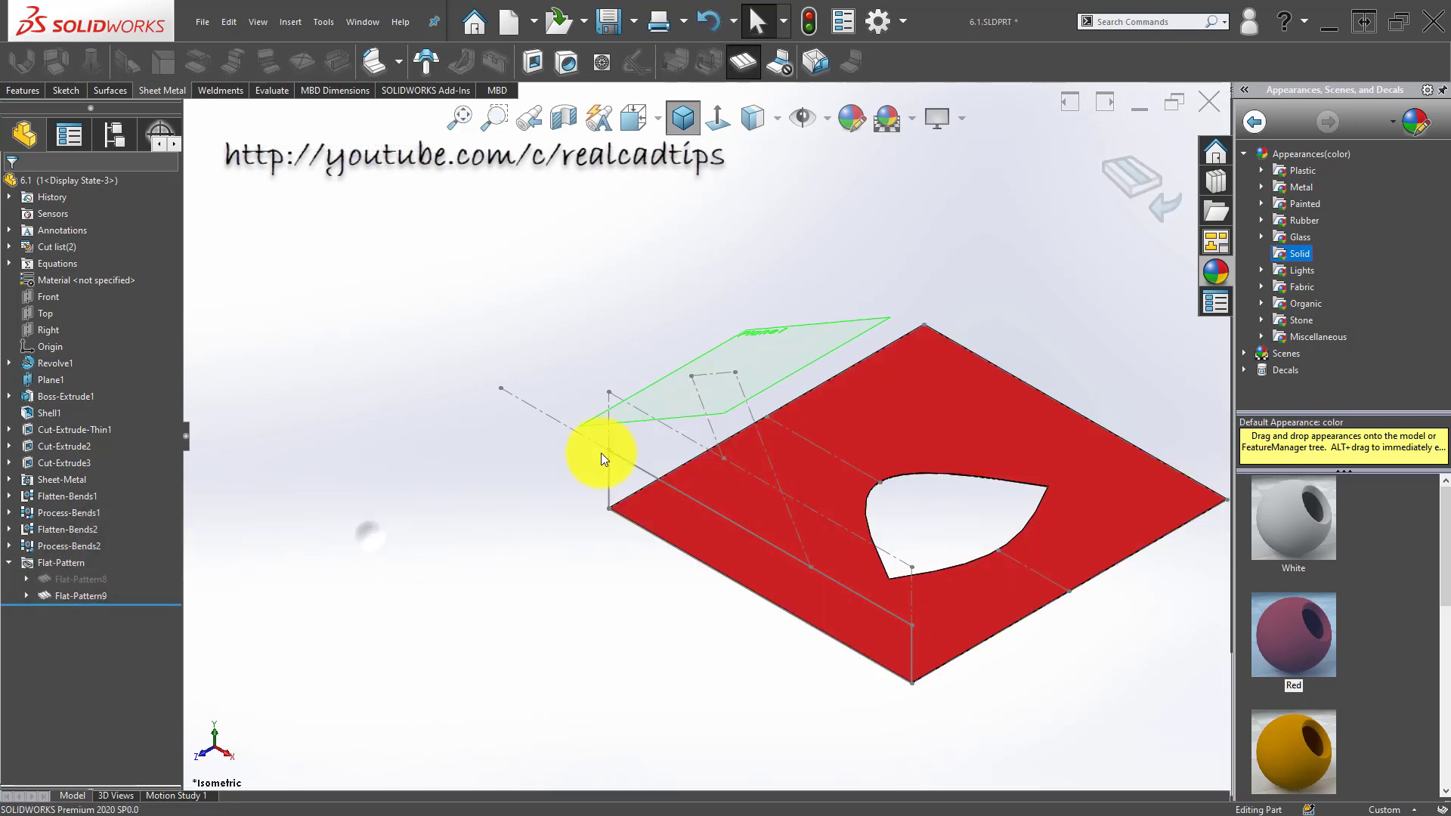
# Step: Activate configuration 2 and unsuppress the branch's flat pattern in it
pyautogui.click(115, 140)
pyautogui.click(75, 241)
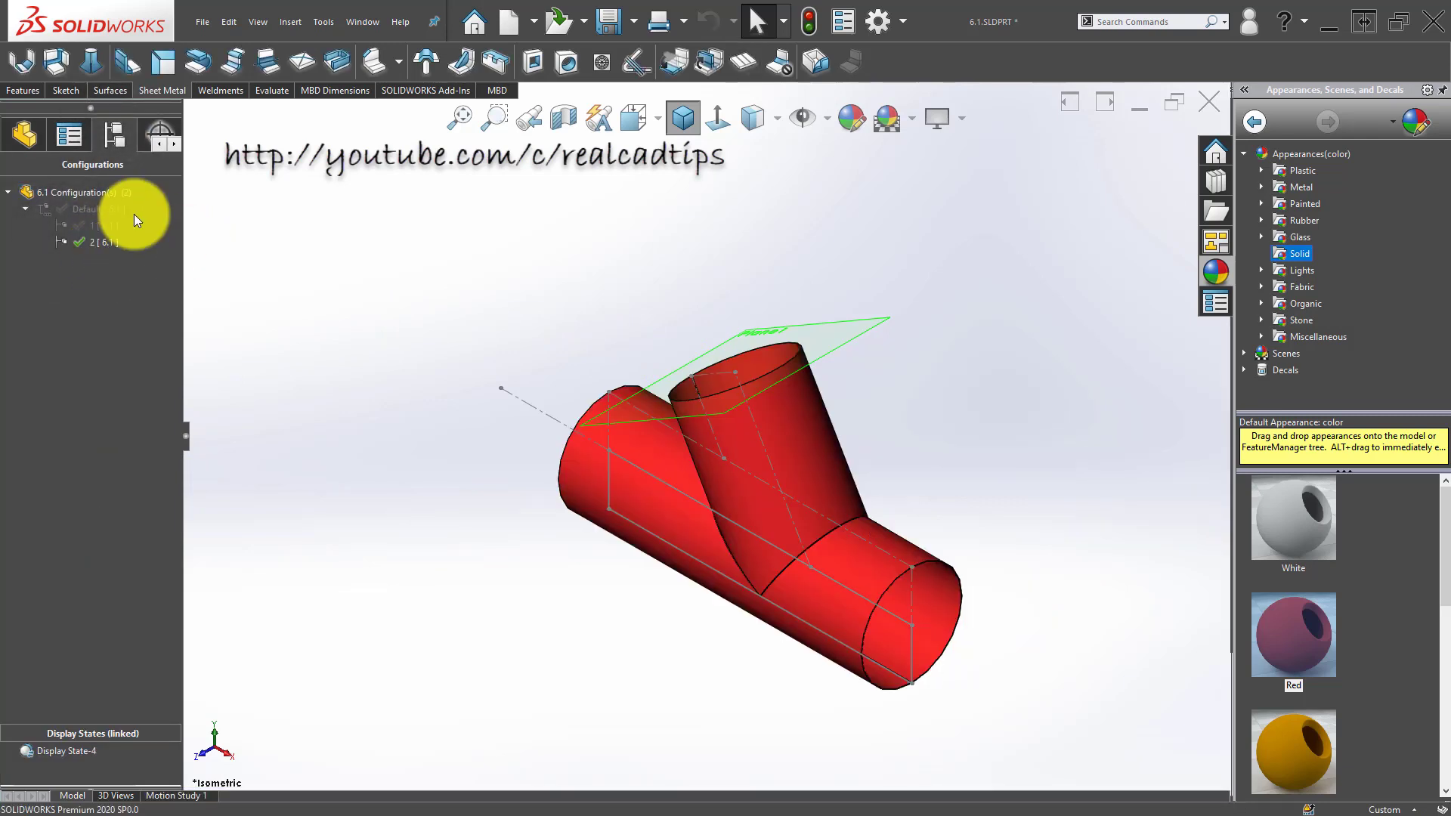
pyautogui.click(12, 130)
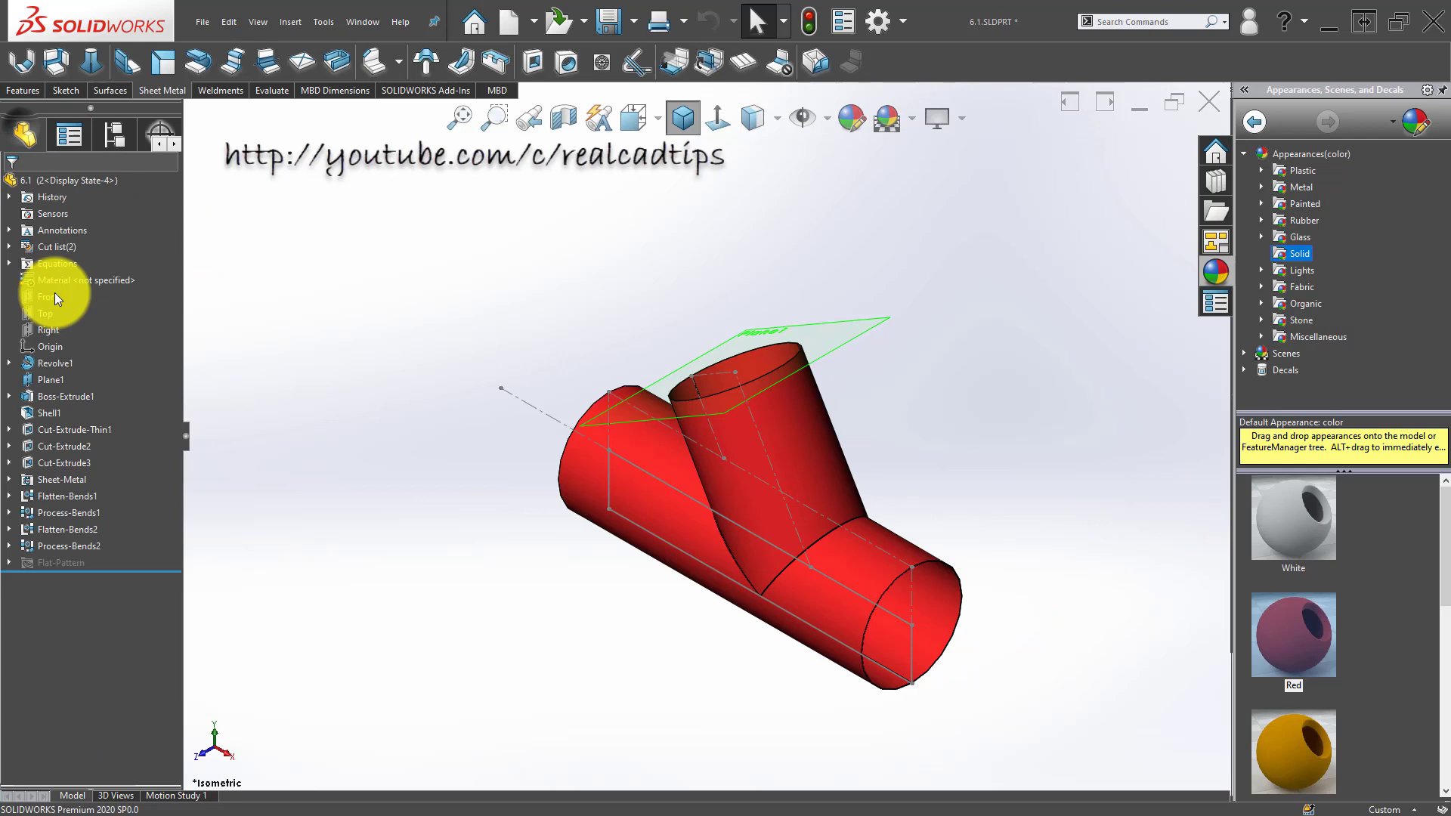
pyautogui.click(67, 561)
pyautogui.click(75, 580)
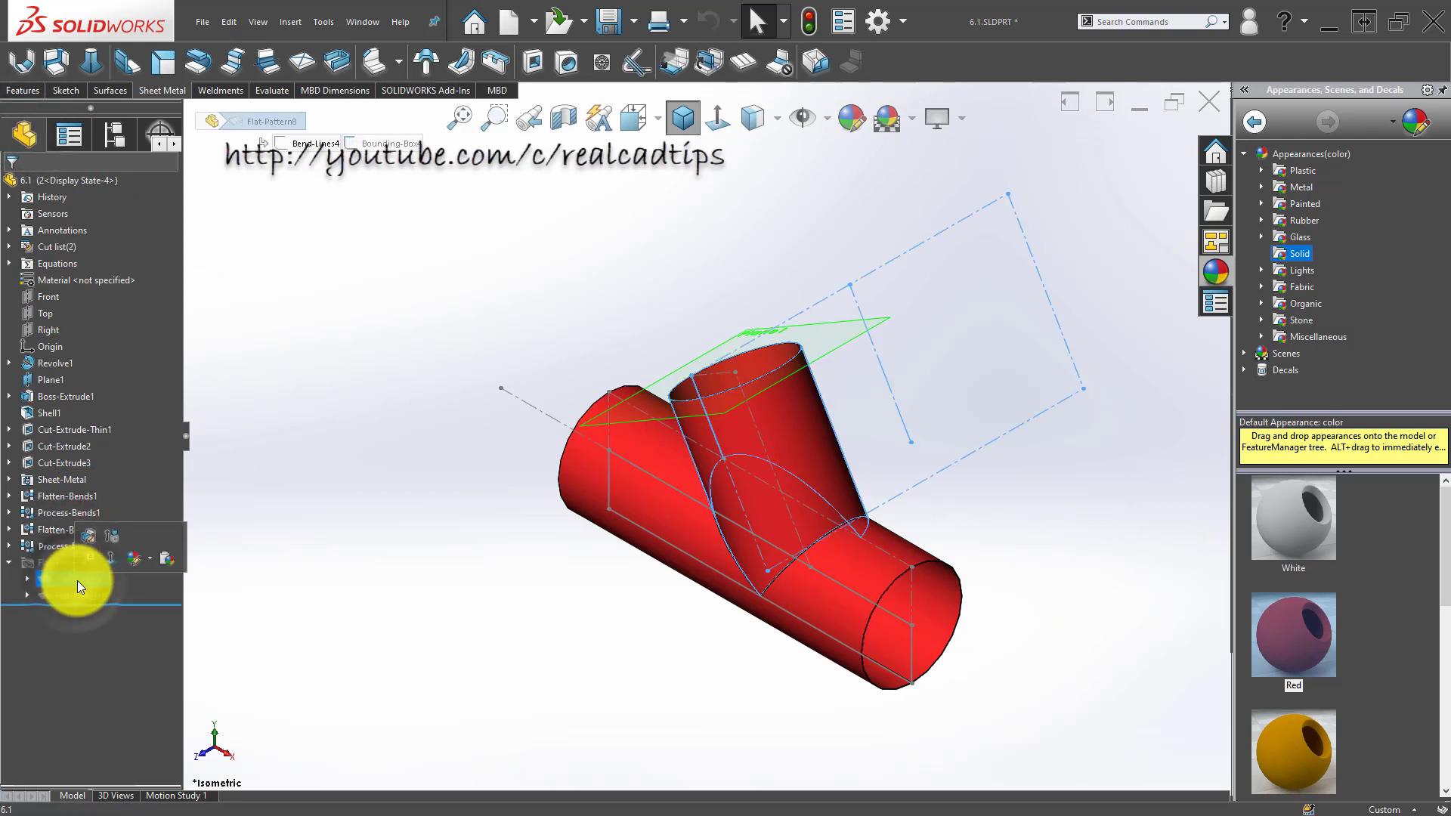
pyautogui.click(108, 536)
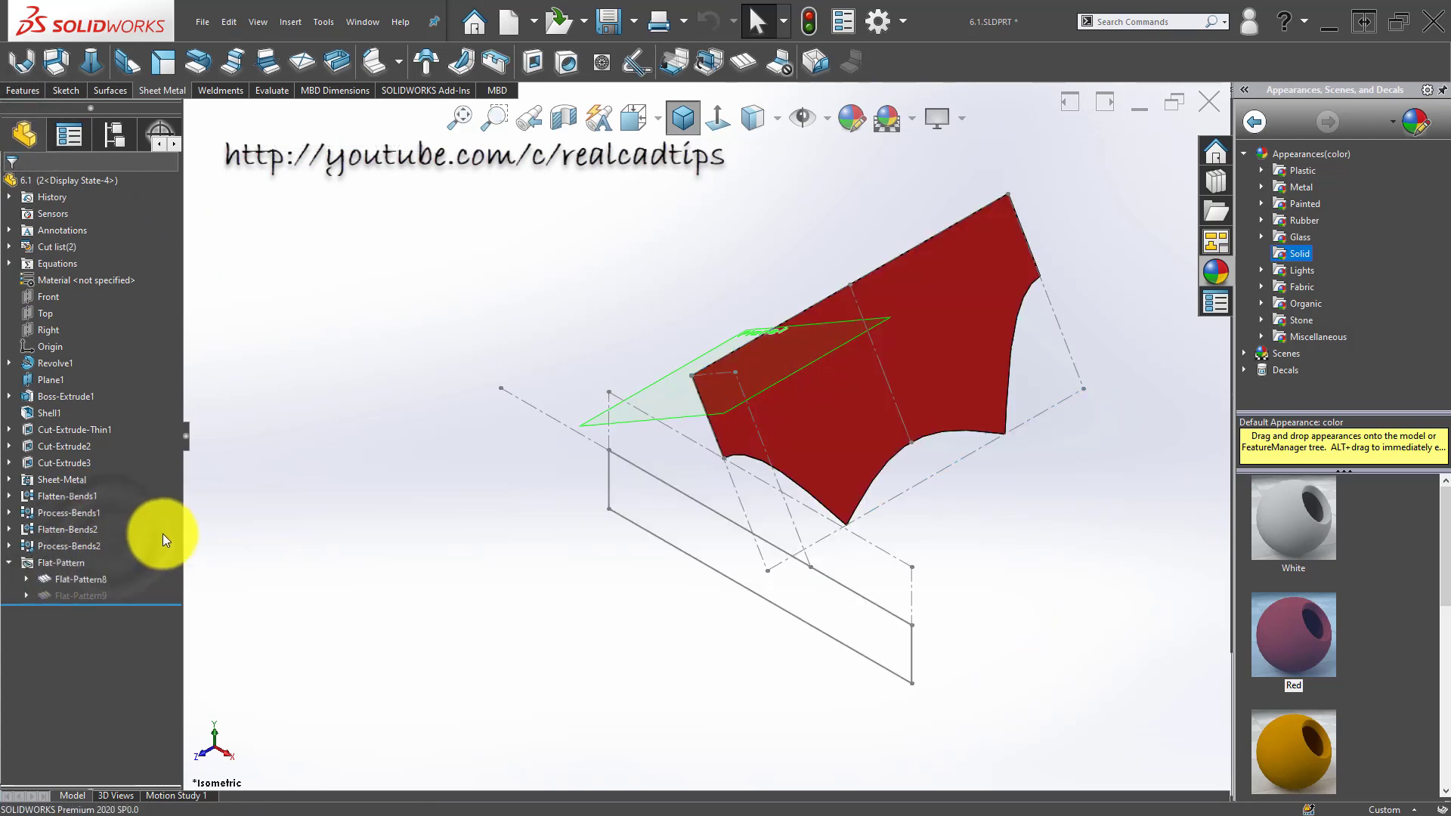
# Step: Switch the part back to the Default configuration
pyautogui.click(107, 136)
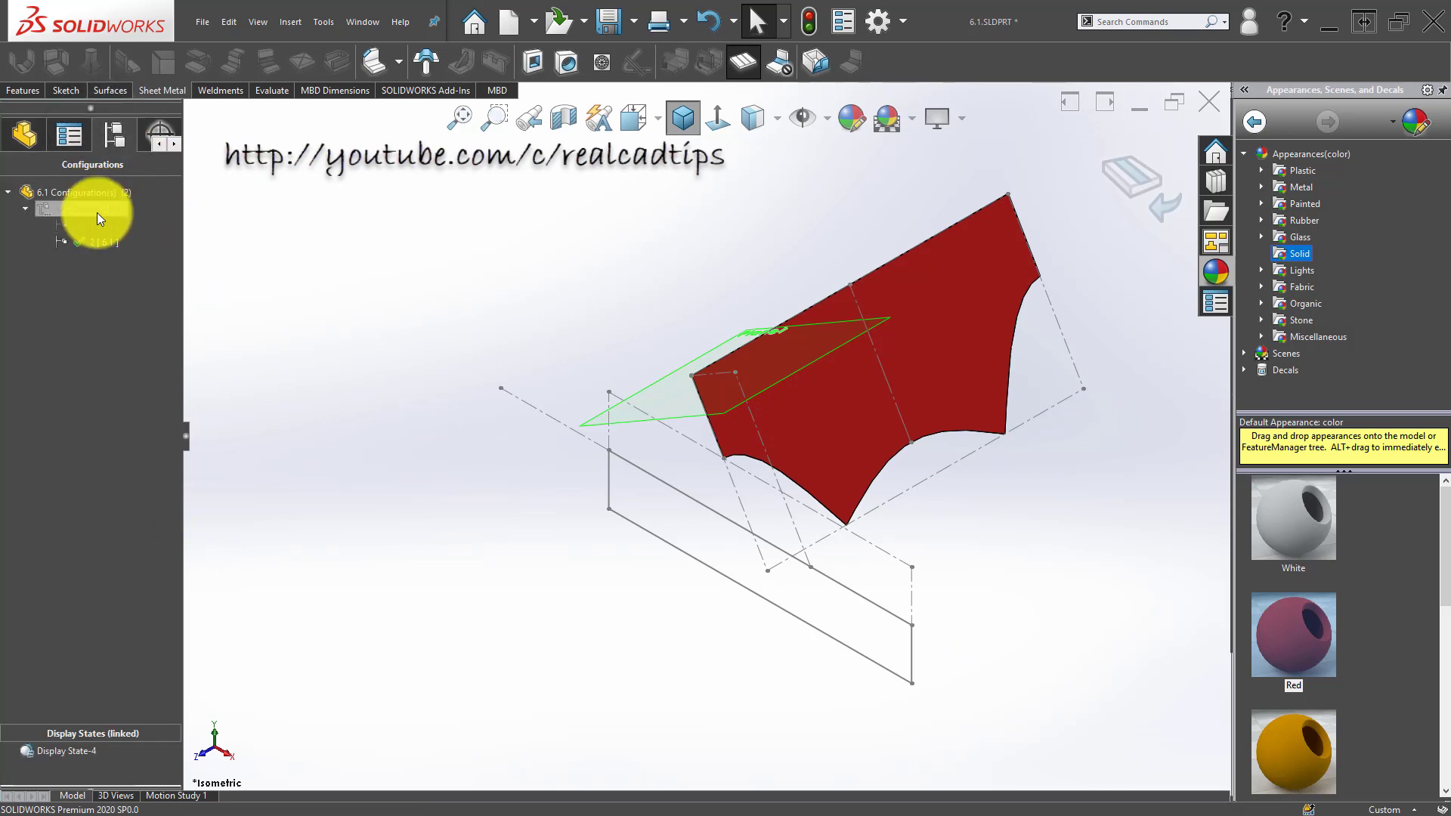
pyautogui.doubleClick(97, 210)
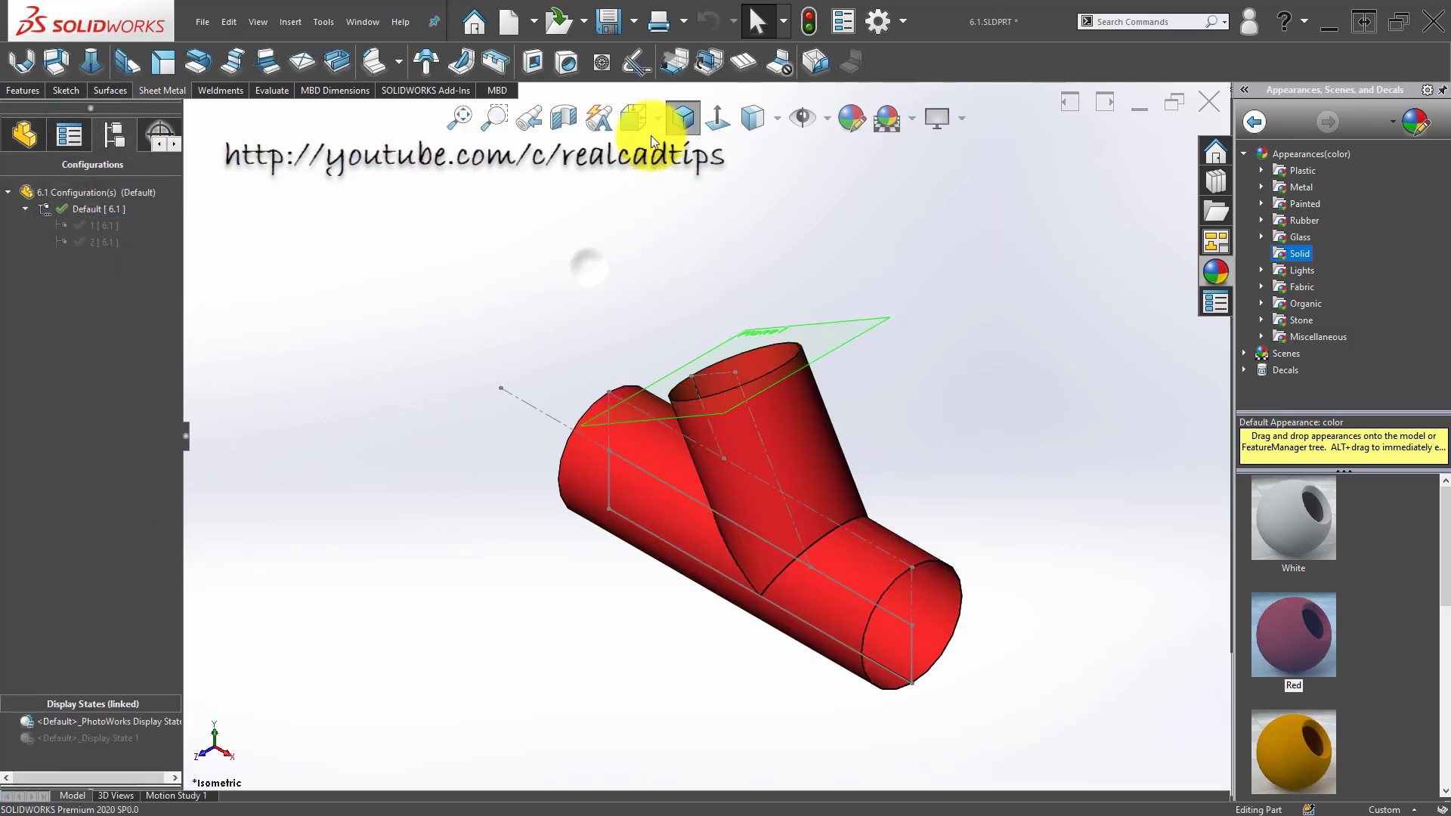
pyautogui.click(544, 262)
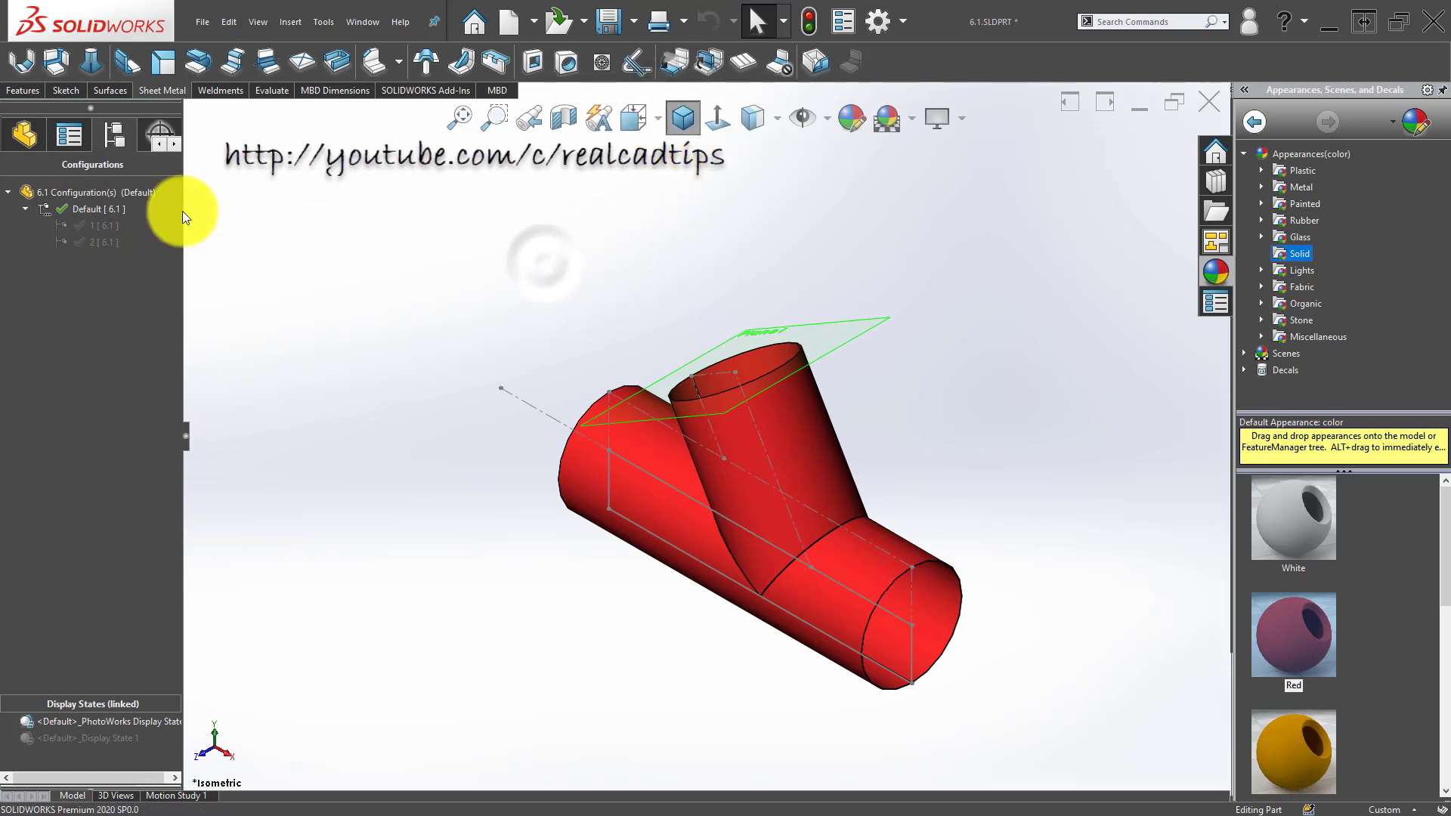